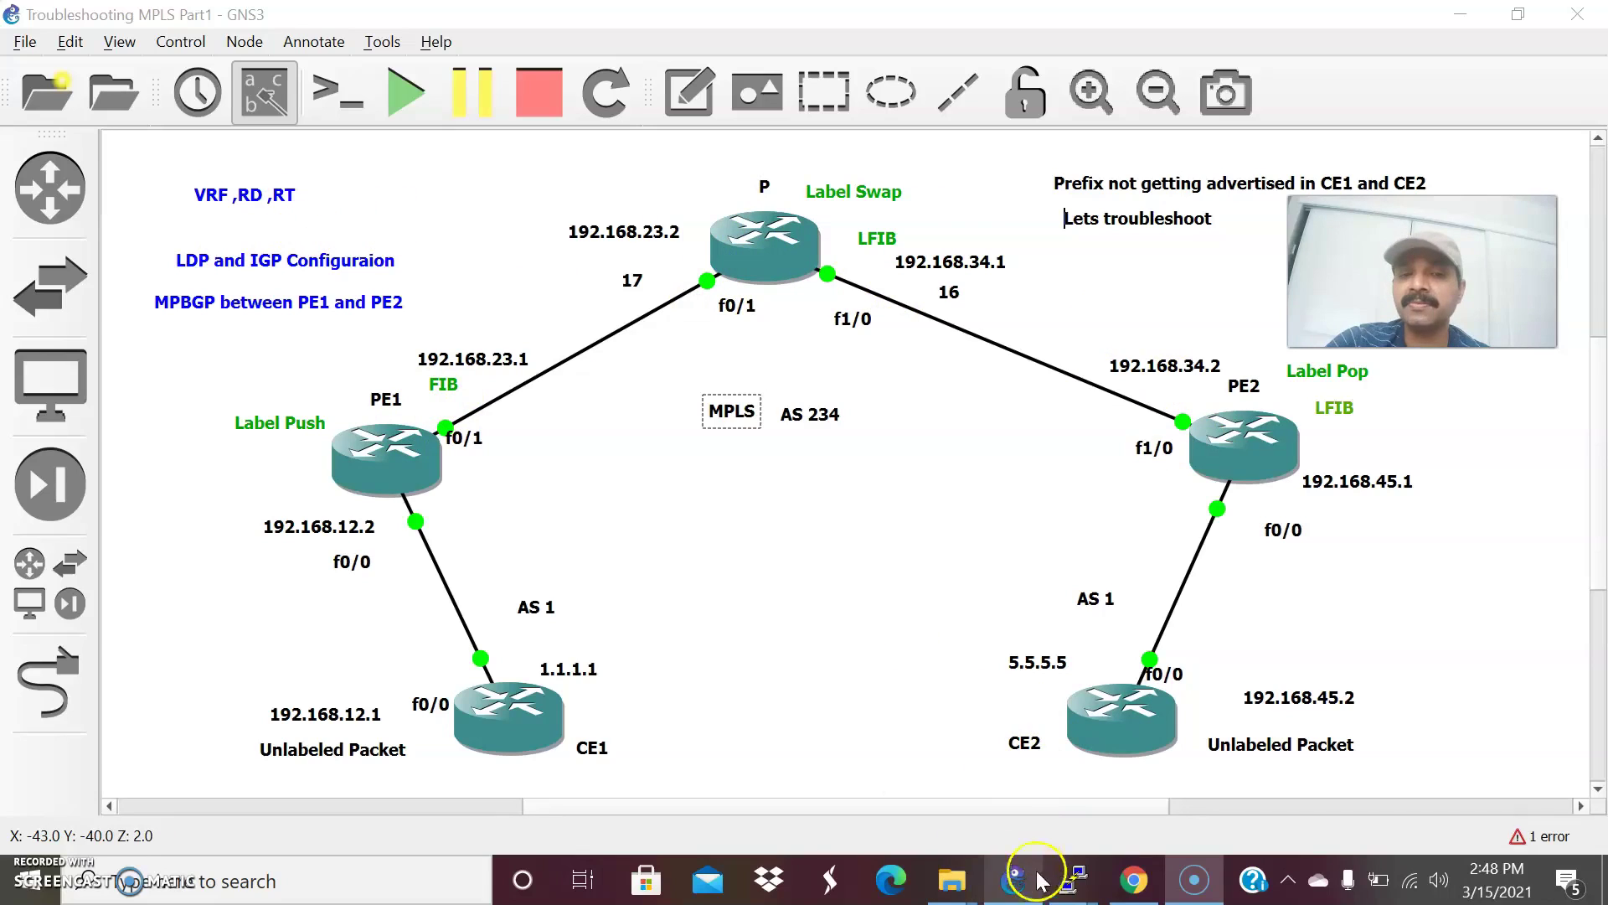
# Step: Run "show mpls interfaces" in the PE1 router's console
pyautogui.moveTo(1072, 878)
pyautogui.click(610, 742)
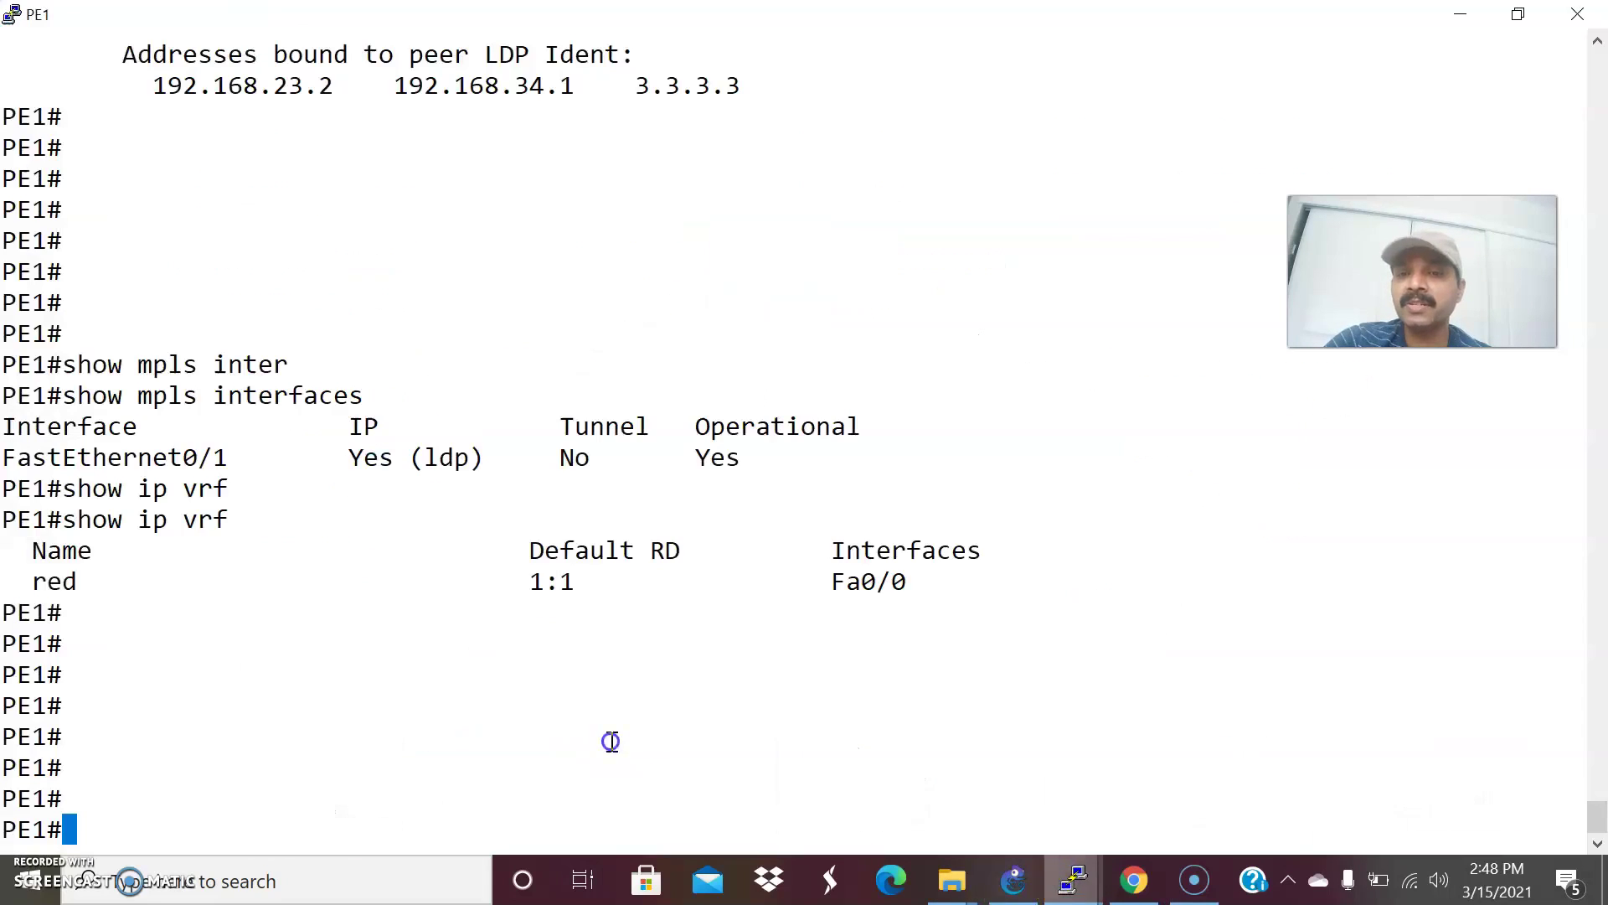
pyautogui.press('Return')
pyautogui.press('Return')
pyautogui.press('Return')
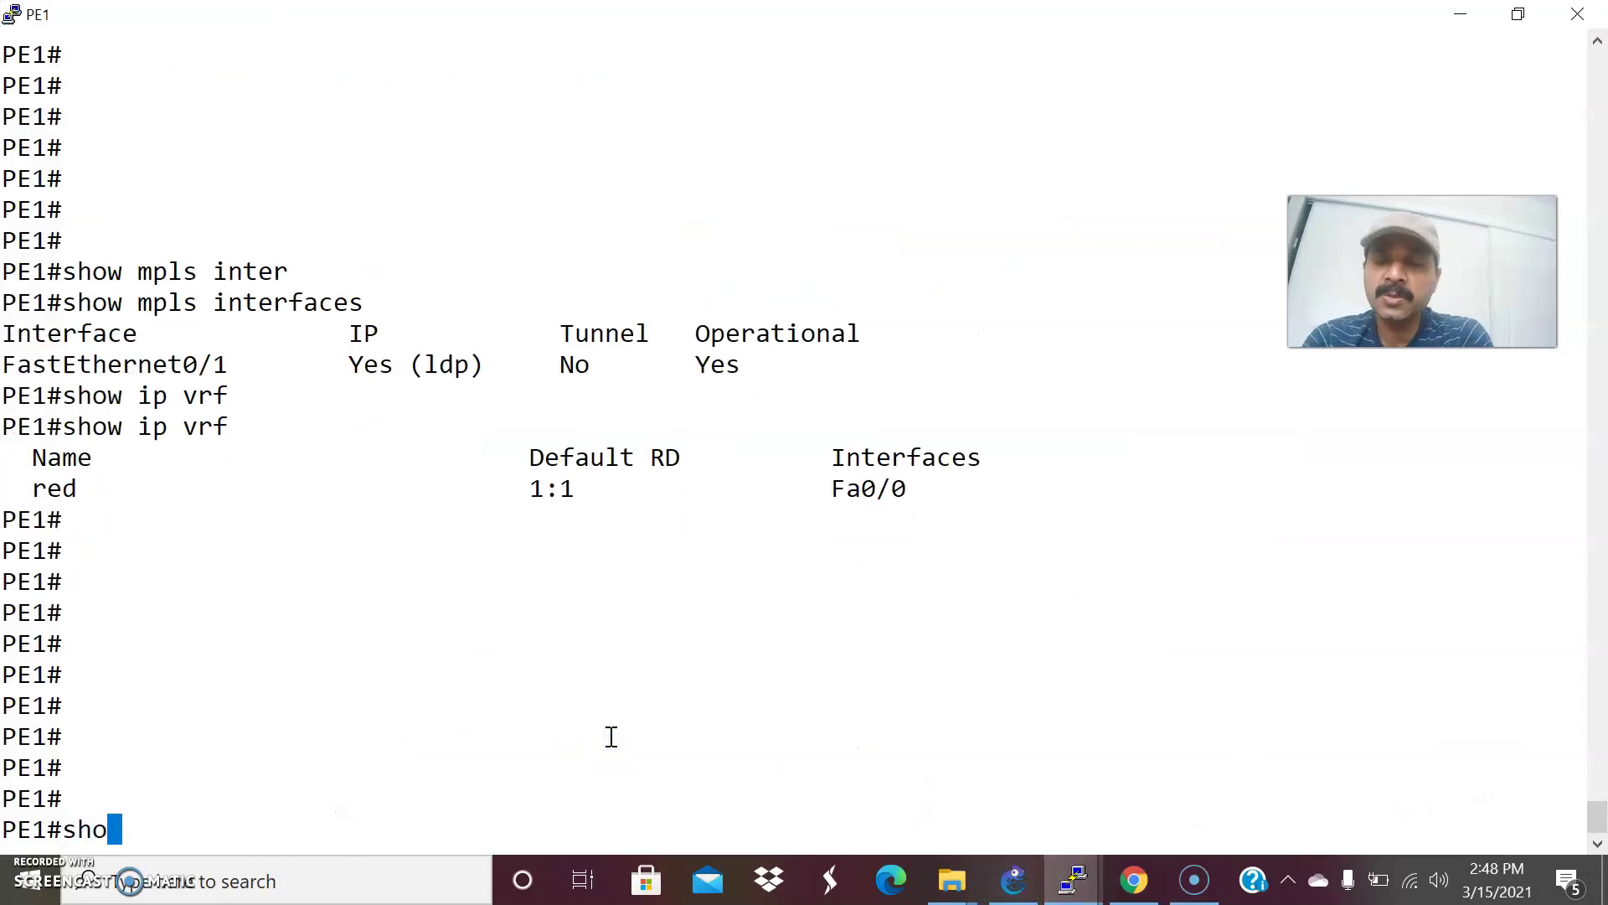
pyautogui.write('show mpls in')
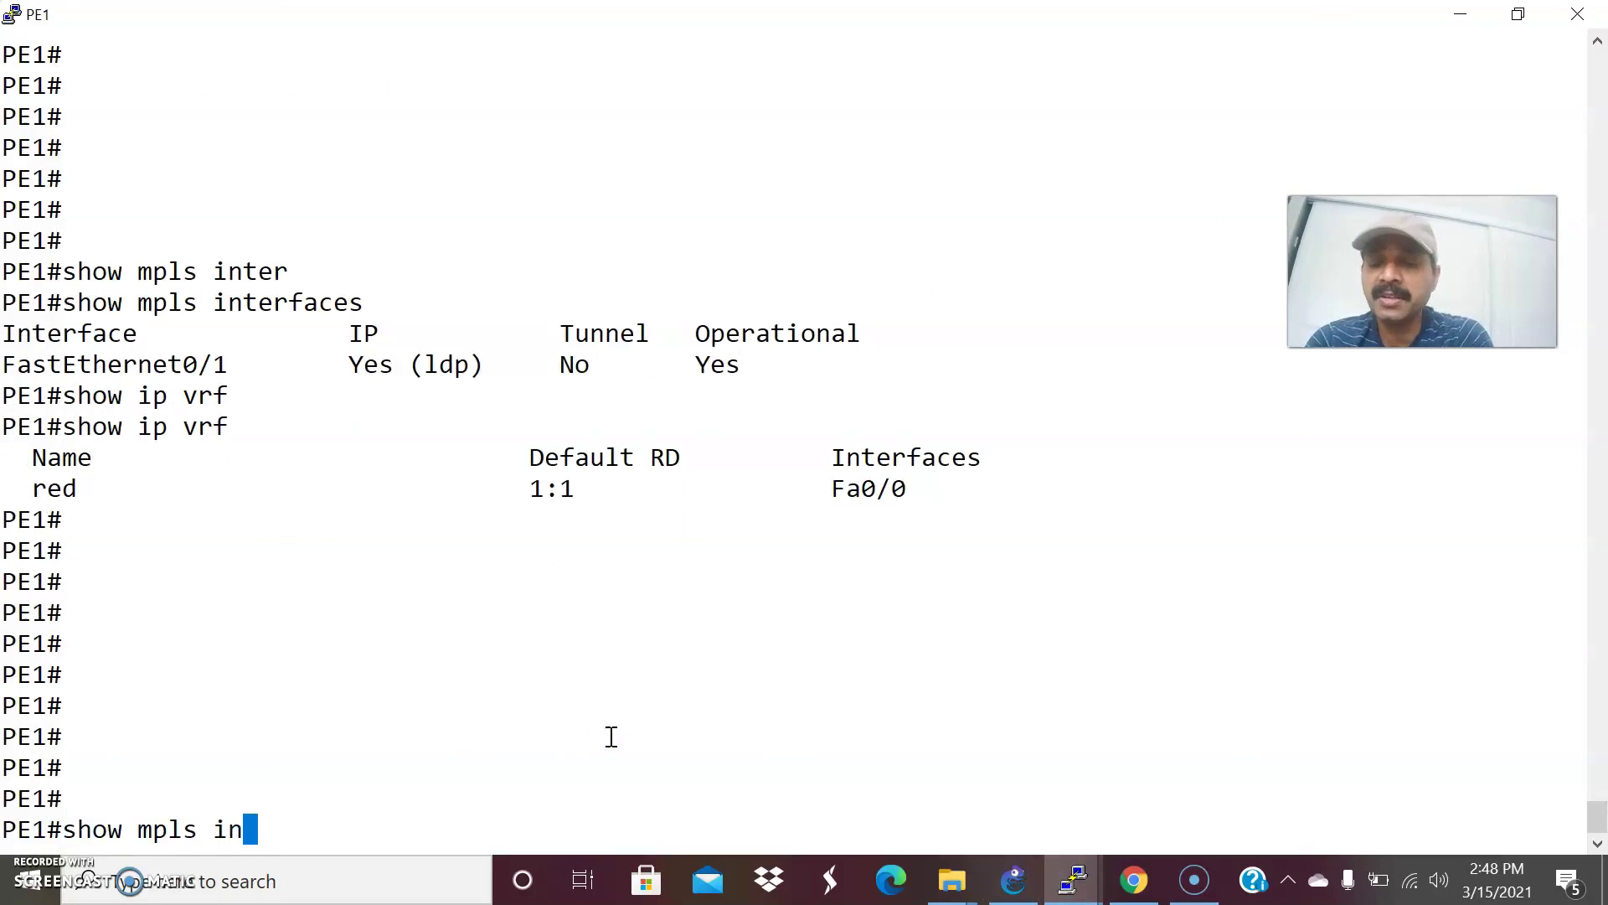
pyautogui.write('ter')
pyautogui.press('Tab')
pyautogui.press('Return')
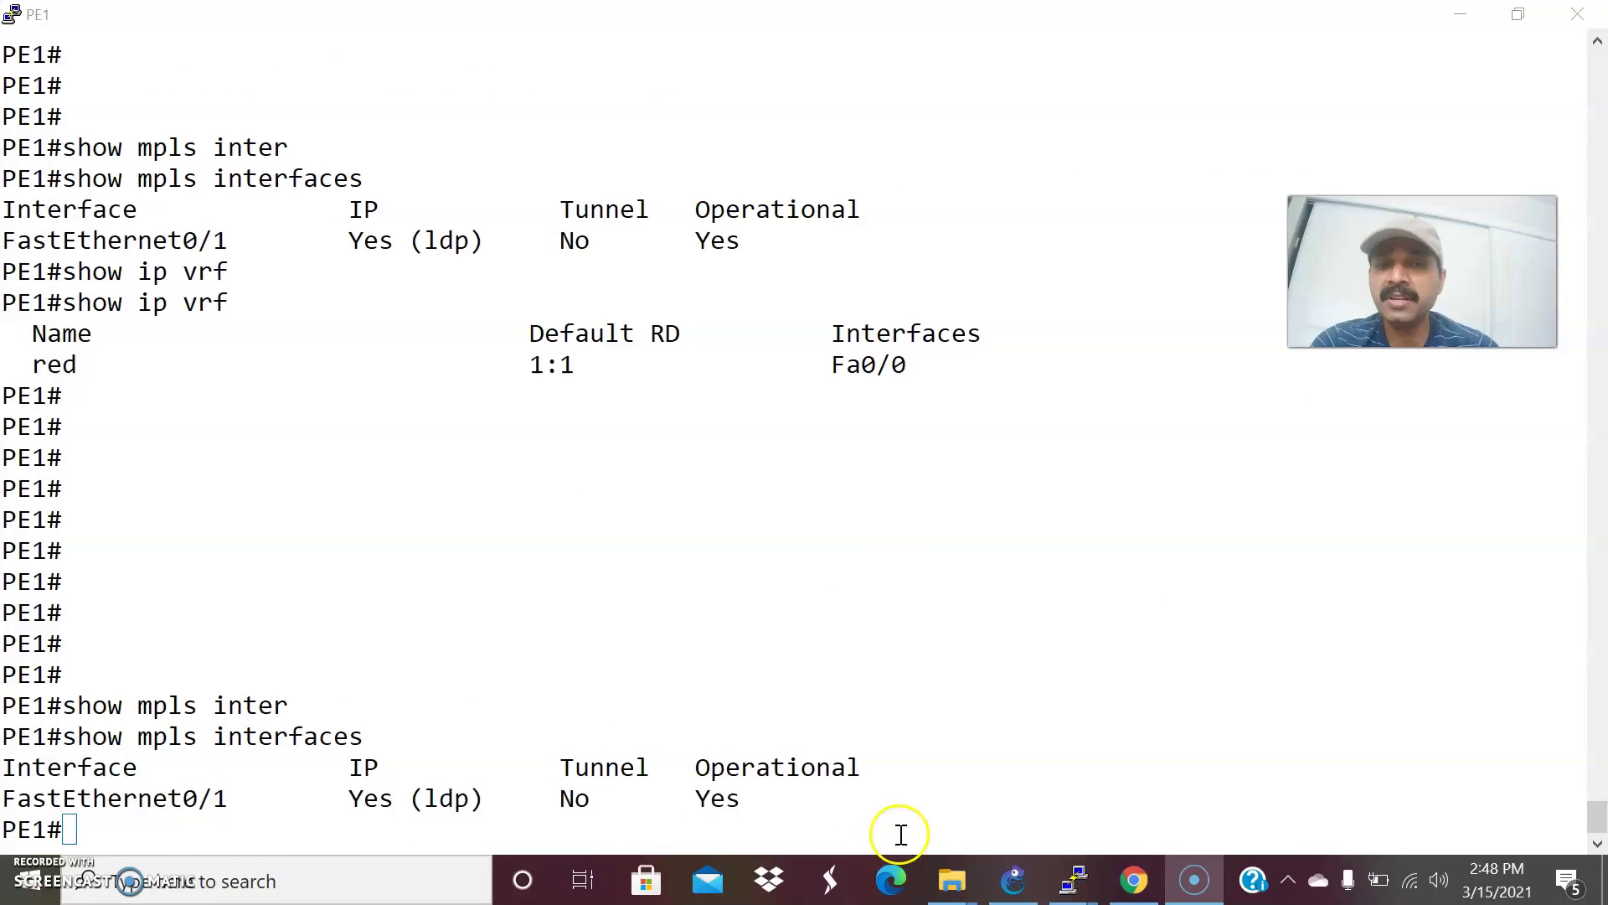
# Step: Check the MPLS-enabled interfaces on router P with "show mpls interfaces"
pyautogui.click(1012, 887)
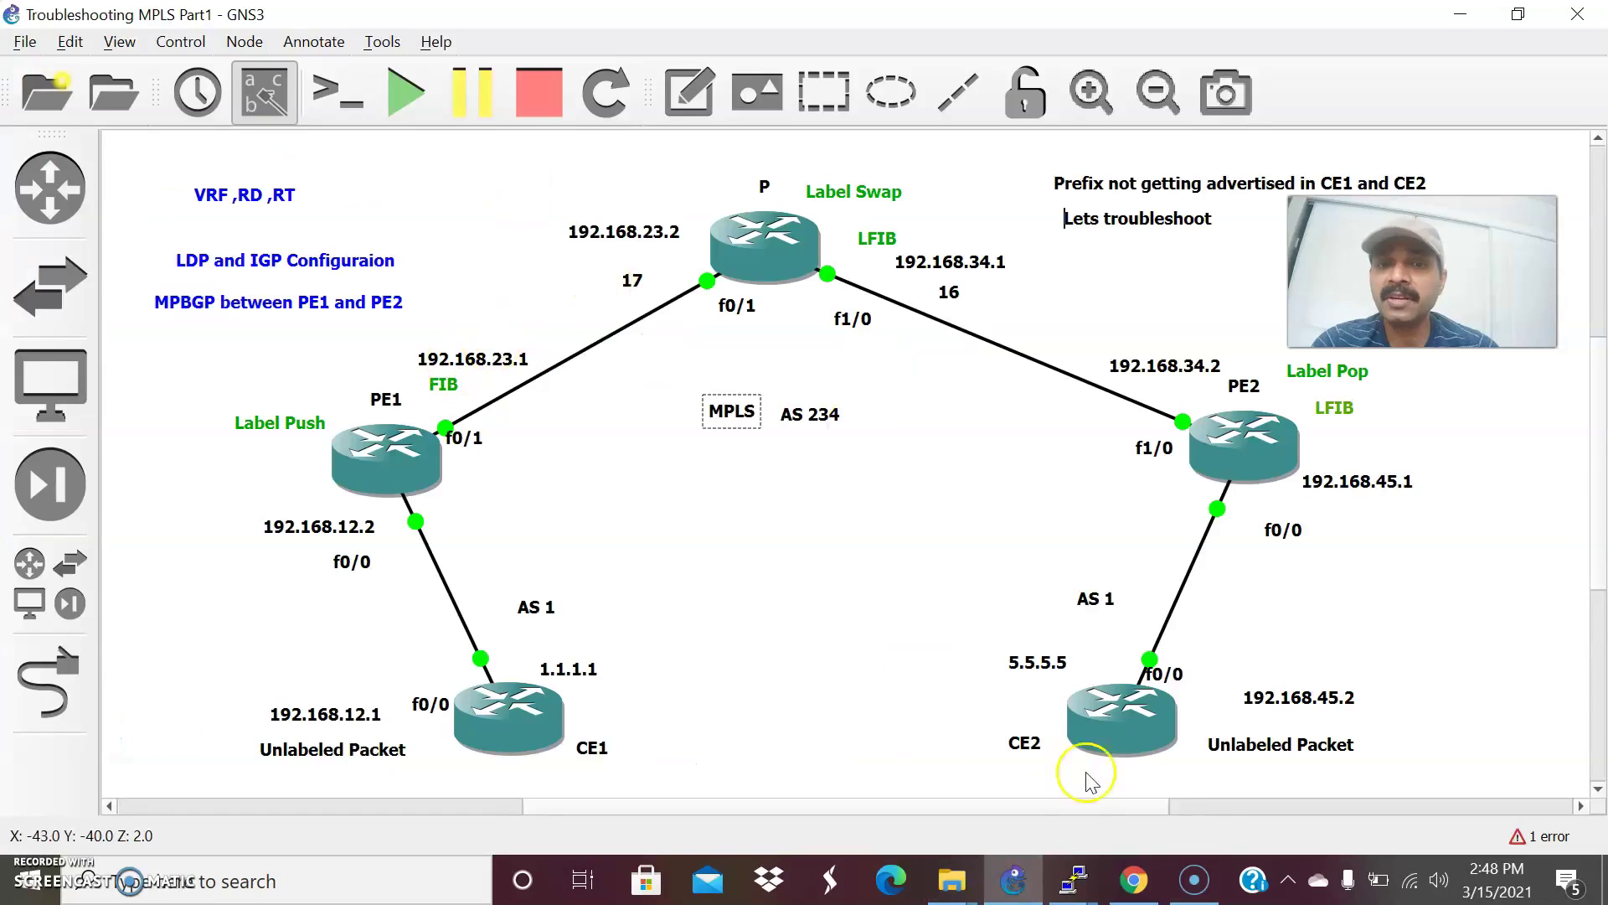
pyautogui.moveTo(1069, 886)
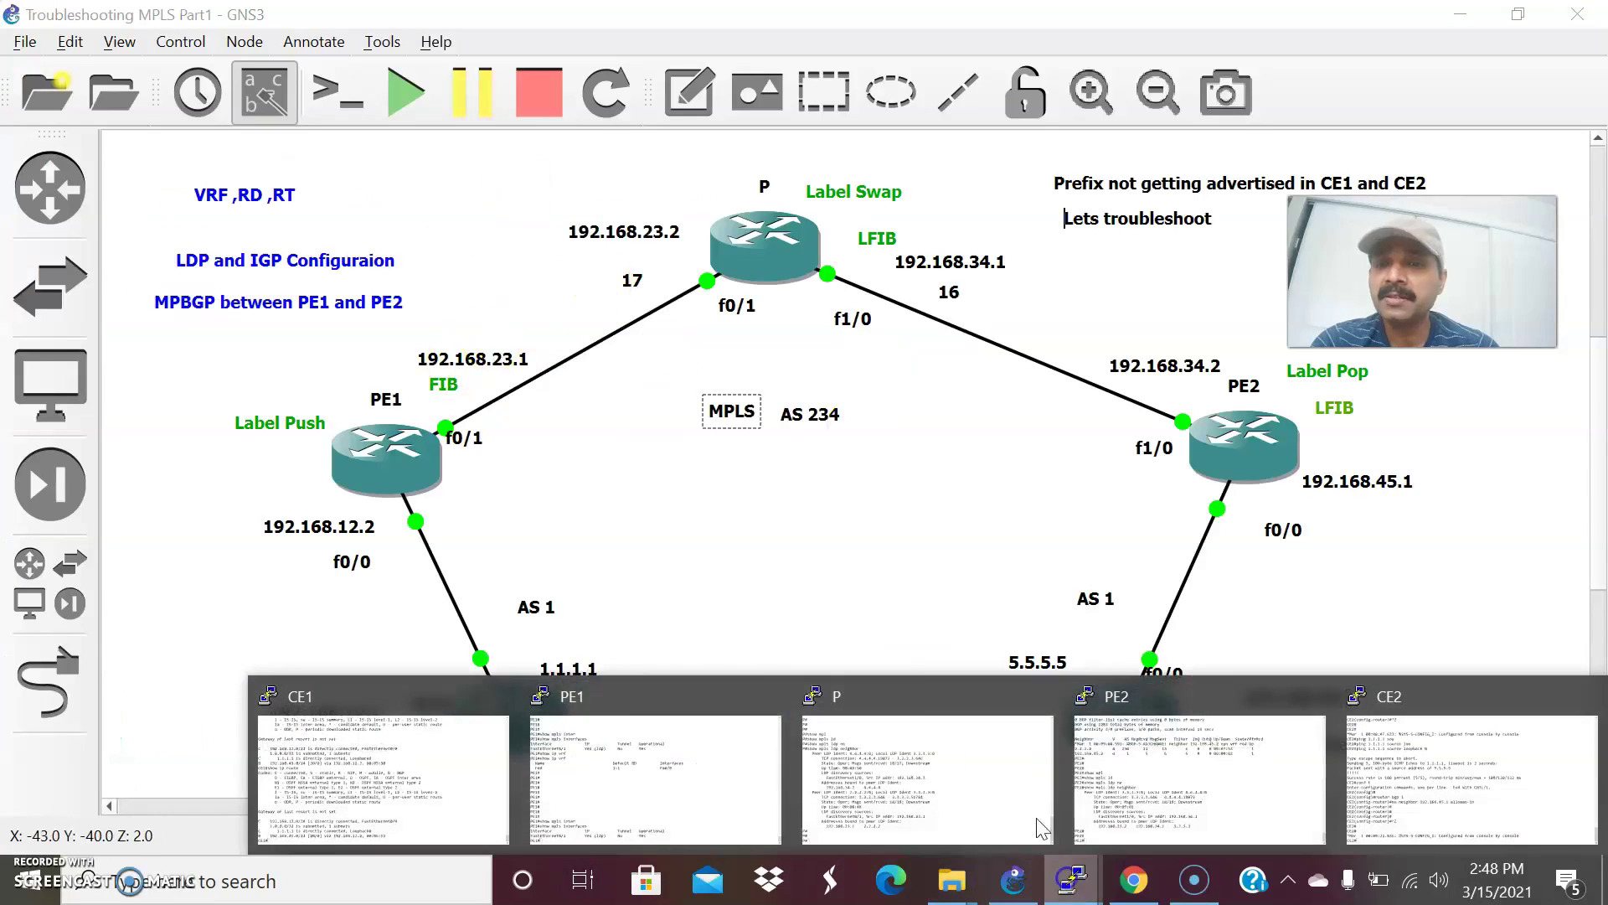
pyautogui.click(894, 764)
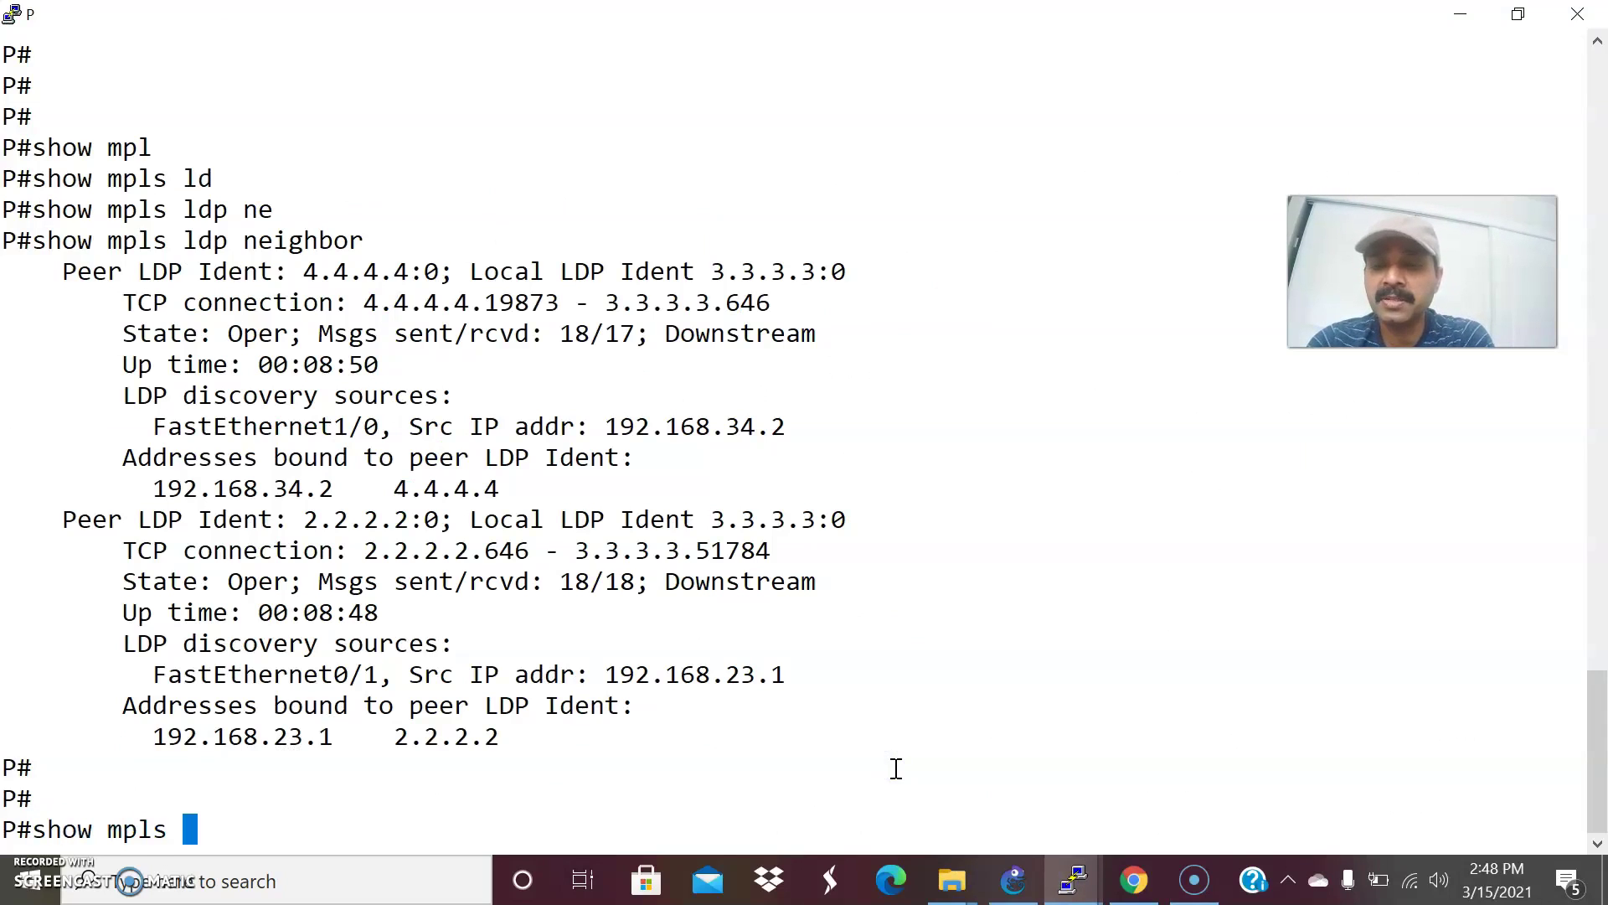
pyautogui.press('Tab')
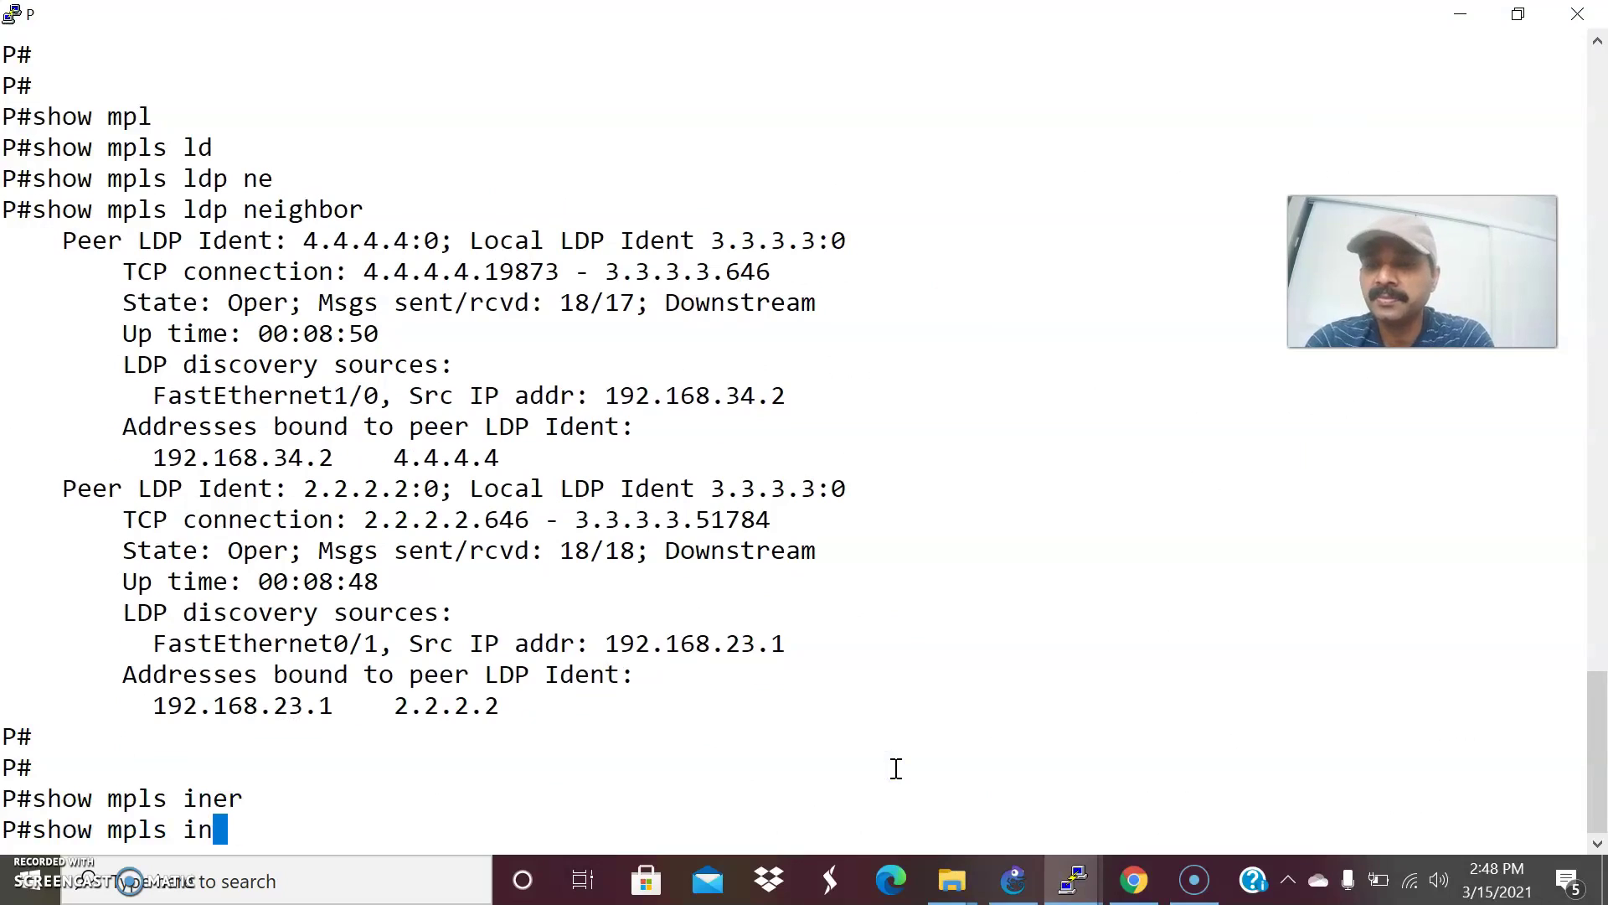
pyautogui.write('r')
pyautogui.press('Tab')
pyautogui.press('Return')
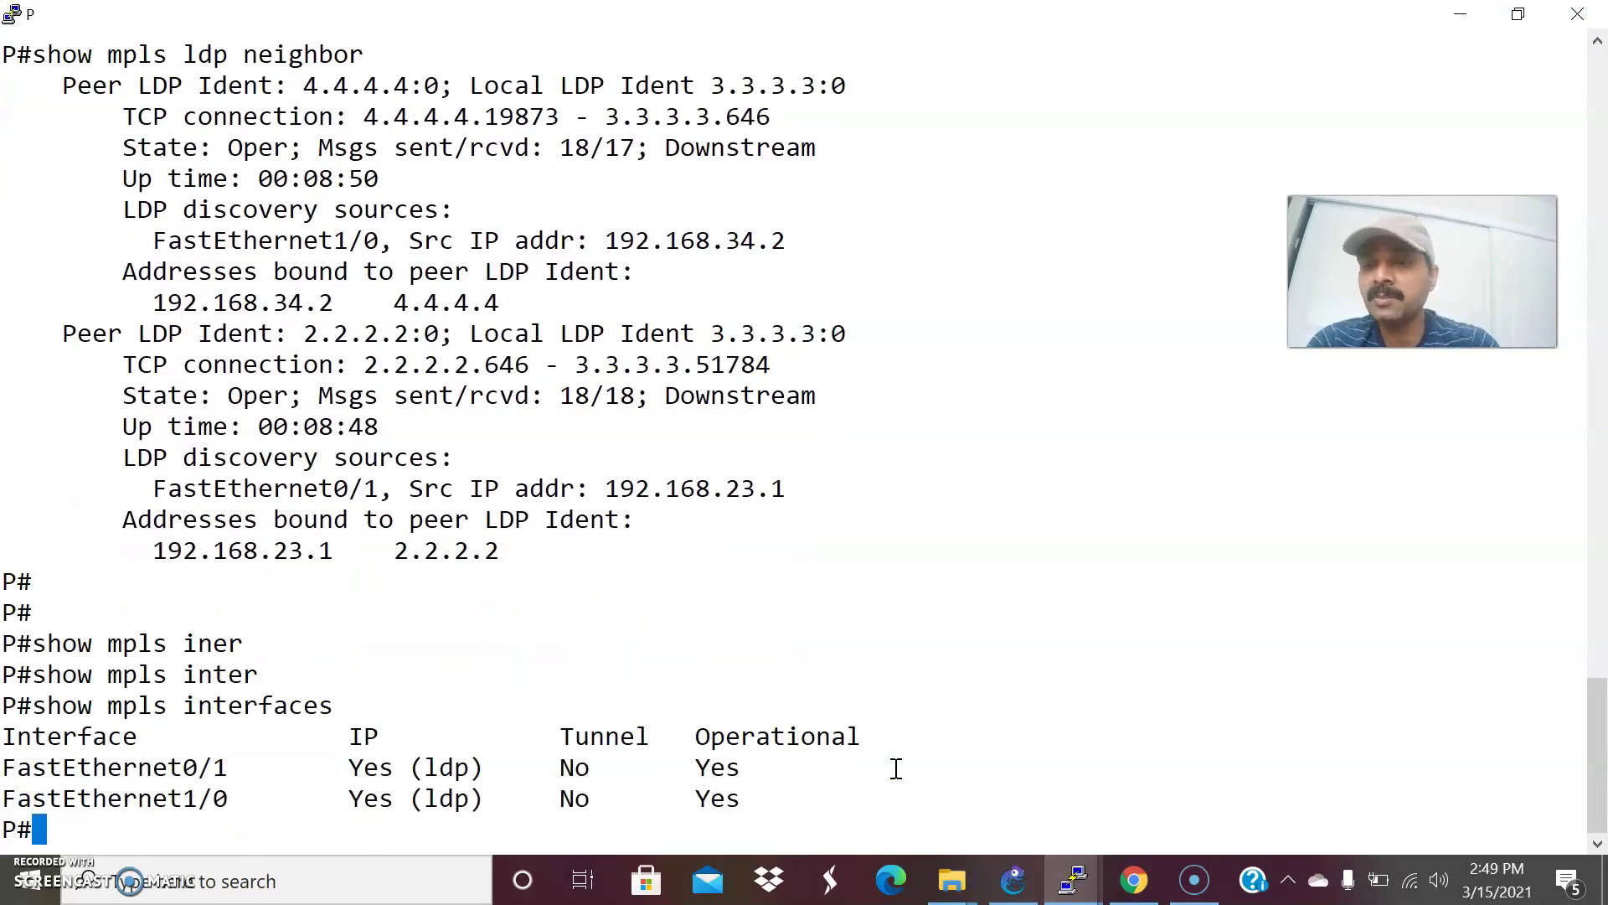
# Step: List the MPLS interfaces on router PE2 using "show mpls interfaces" in its console
pyautogui.click(1066, 879)
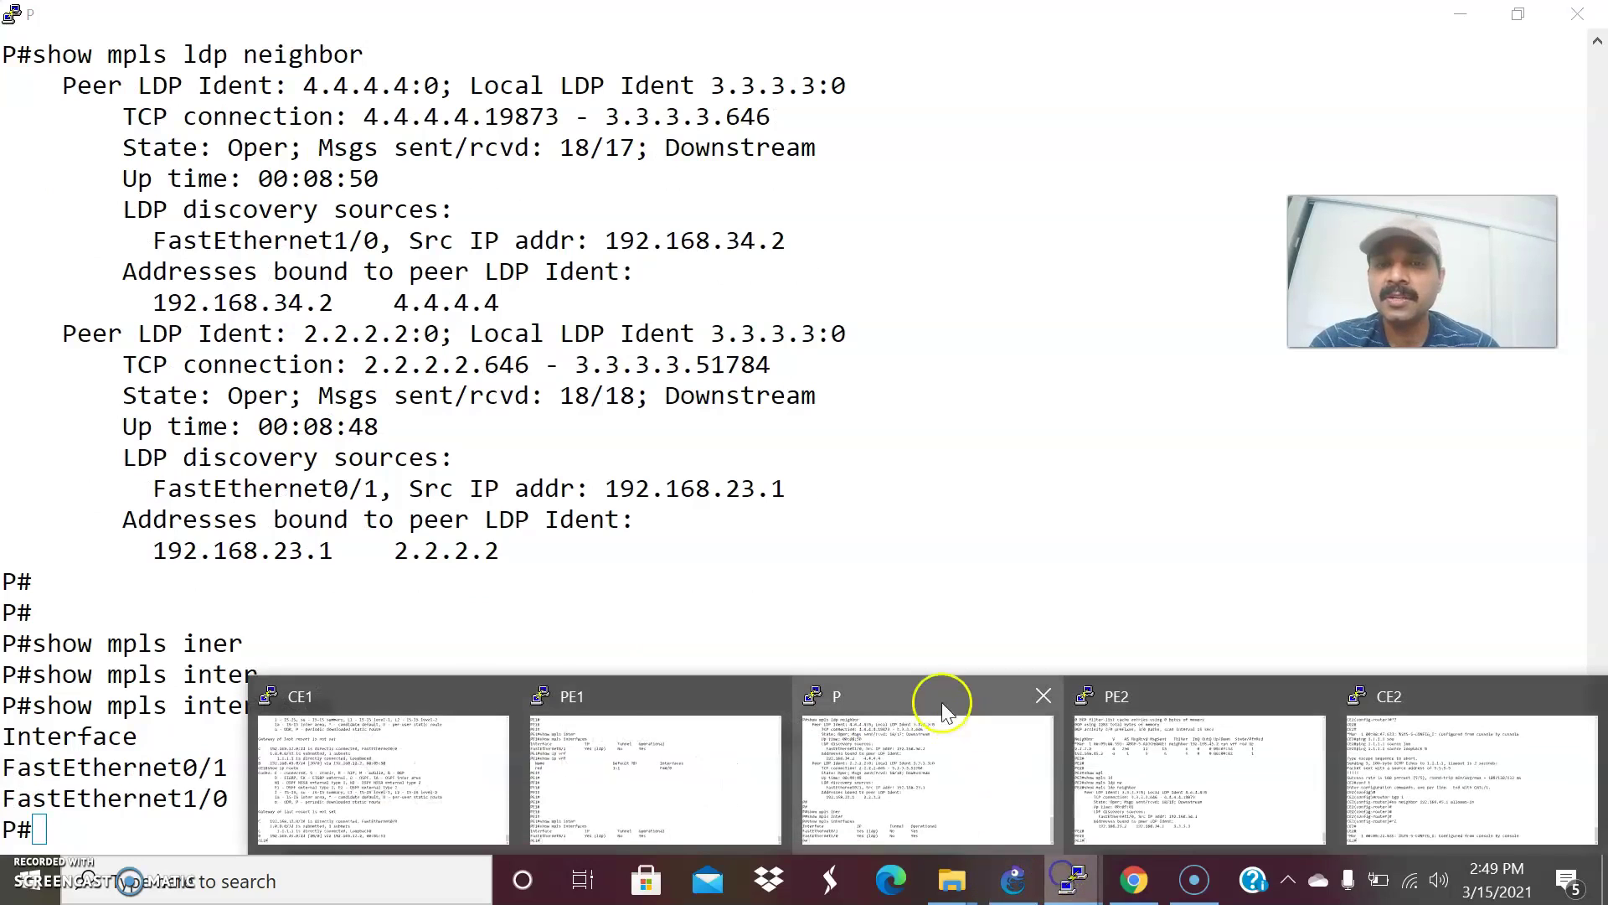
pyautogui.click(1127, 751)
pyautogui.write('how m')
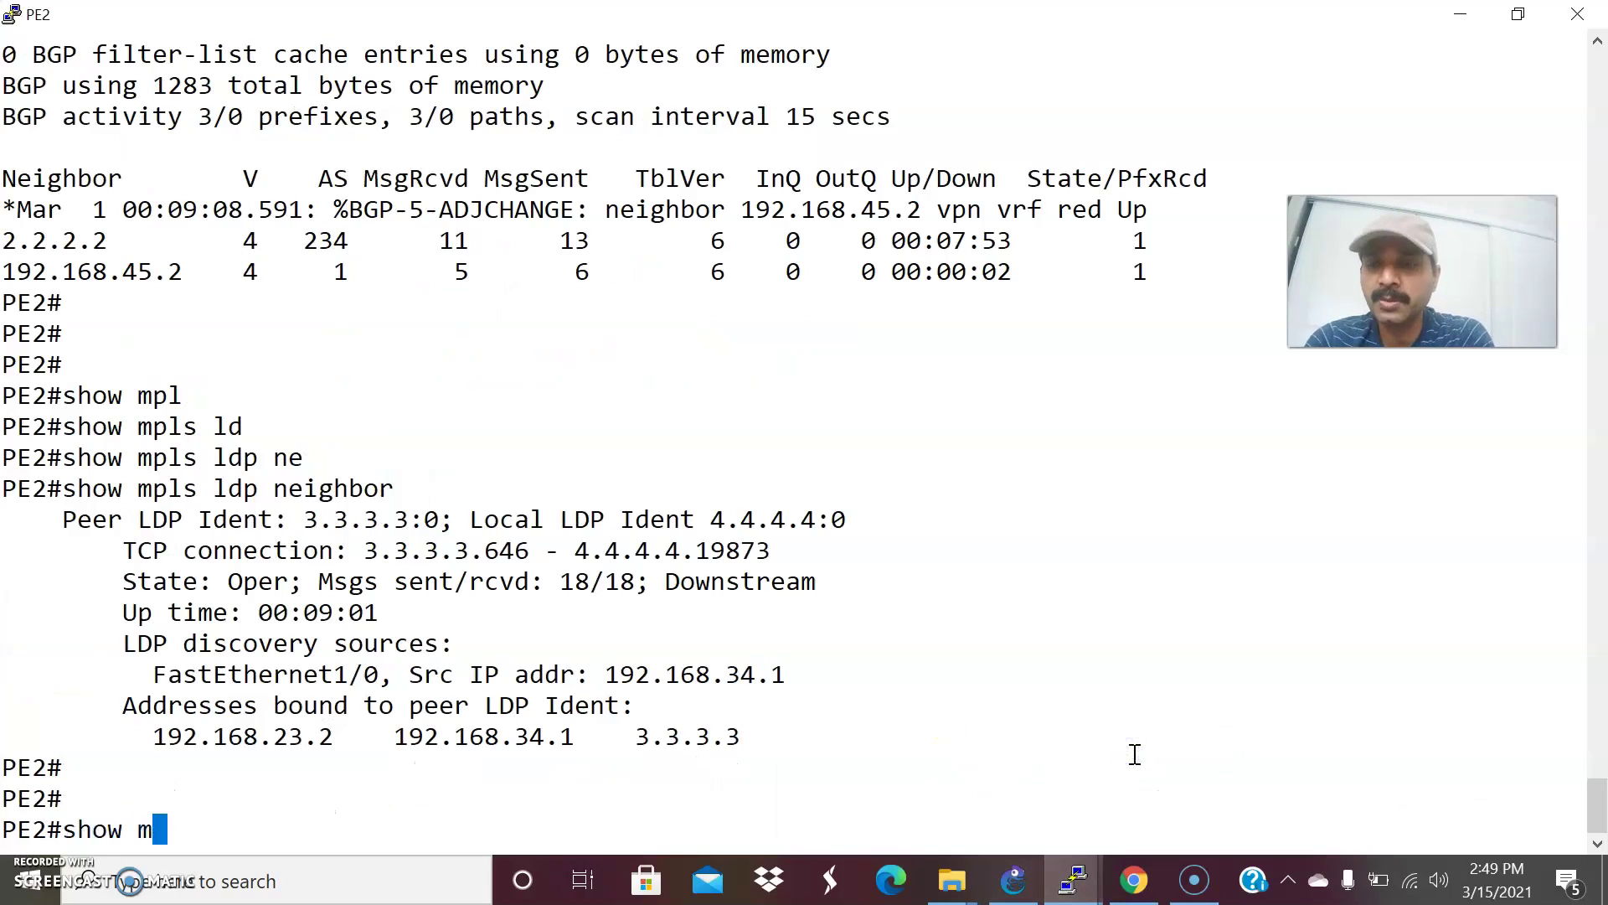
pyautogui.write('pls inter')
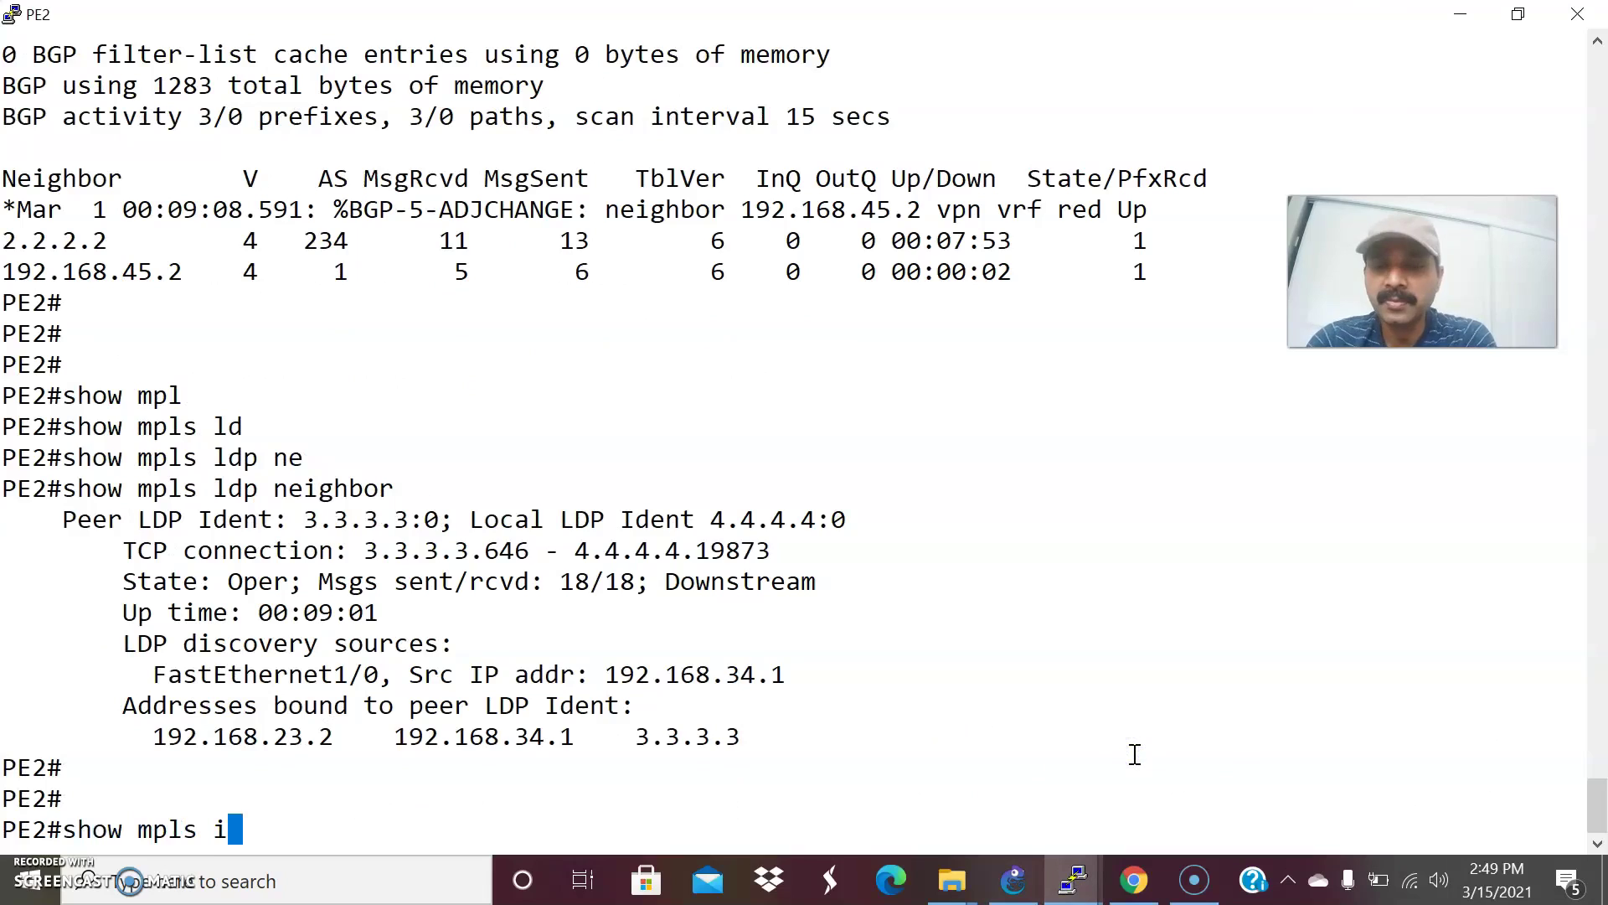
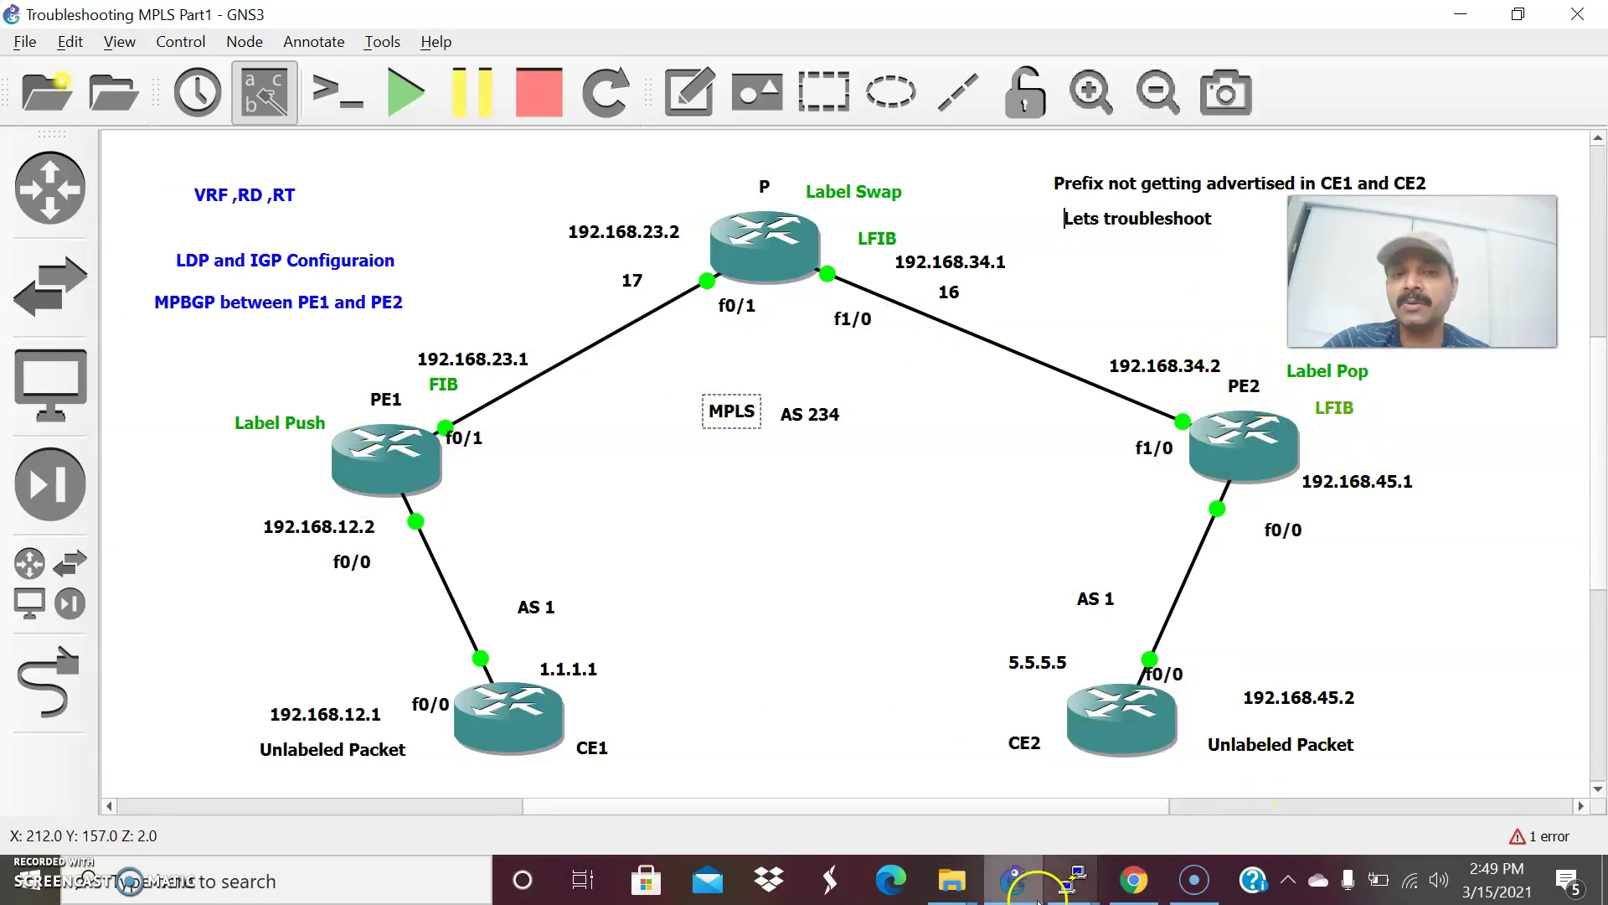
# Step: Display router P's LDP neighbors with "show mpls ldp neighbor"
pyautogui.click(1073, 876)
pyautogui.click(865, 758)
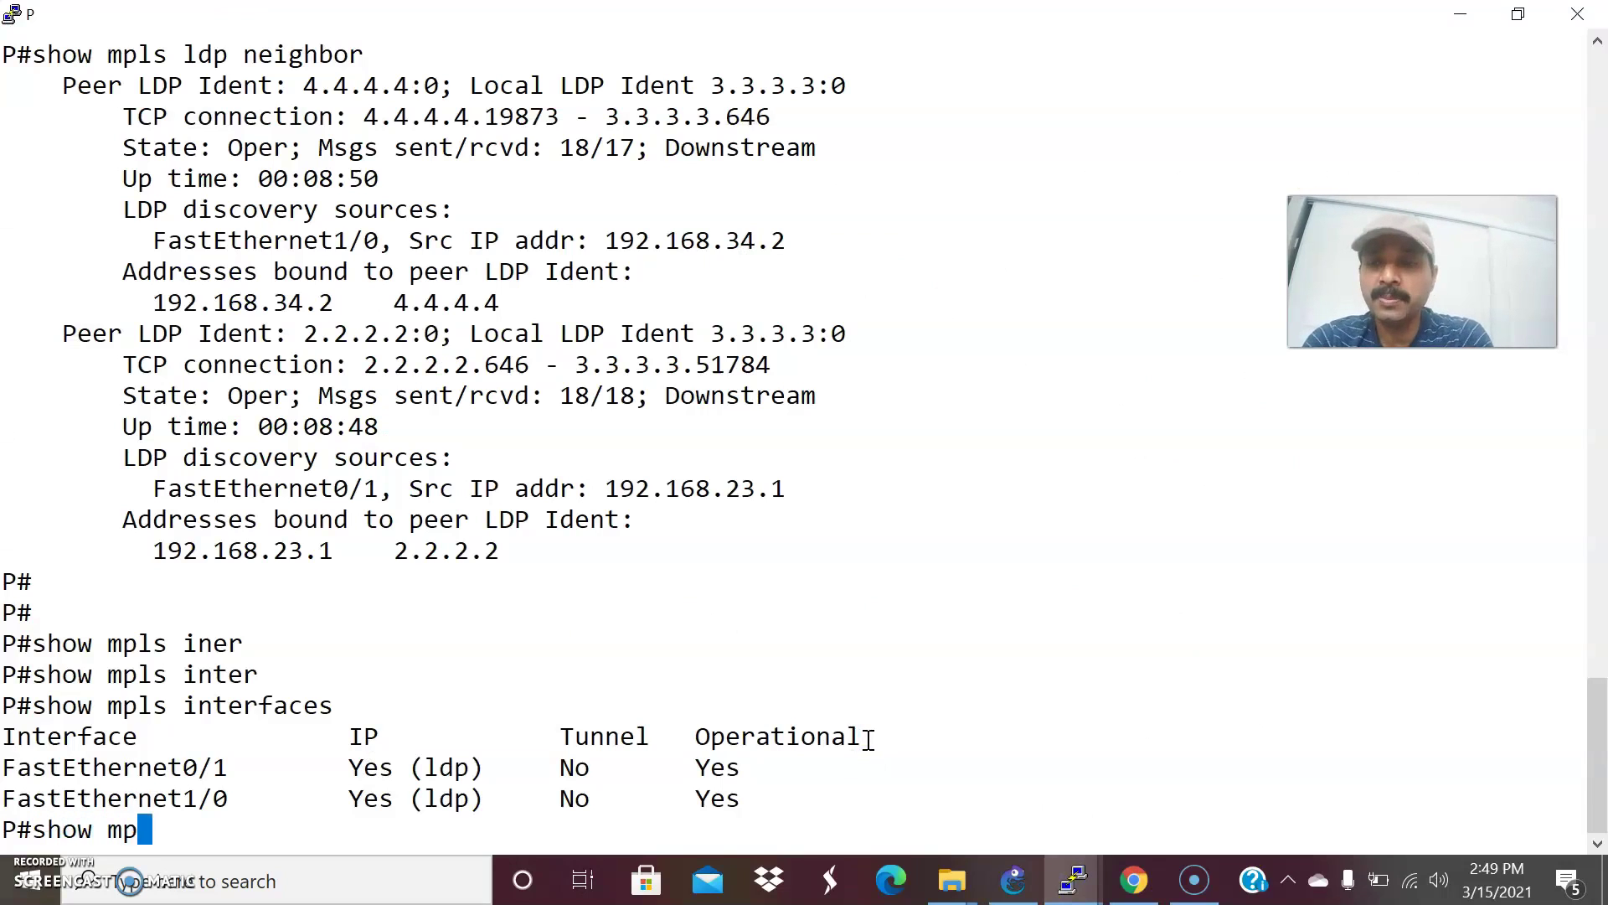
pyautogui.write('show mpls ld')
pyautogui.press('Tab')
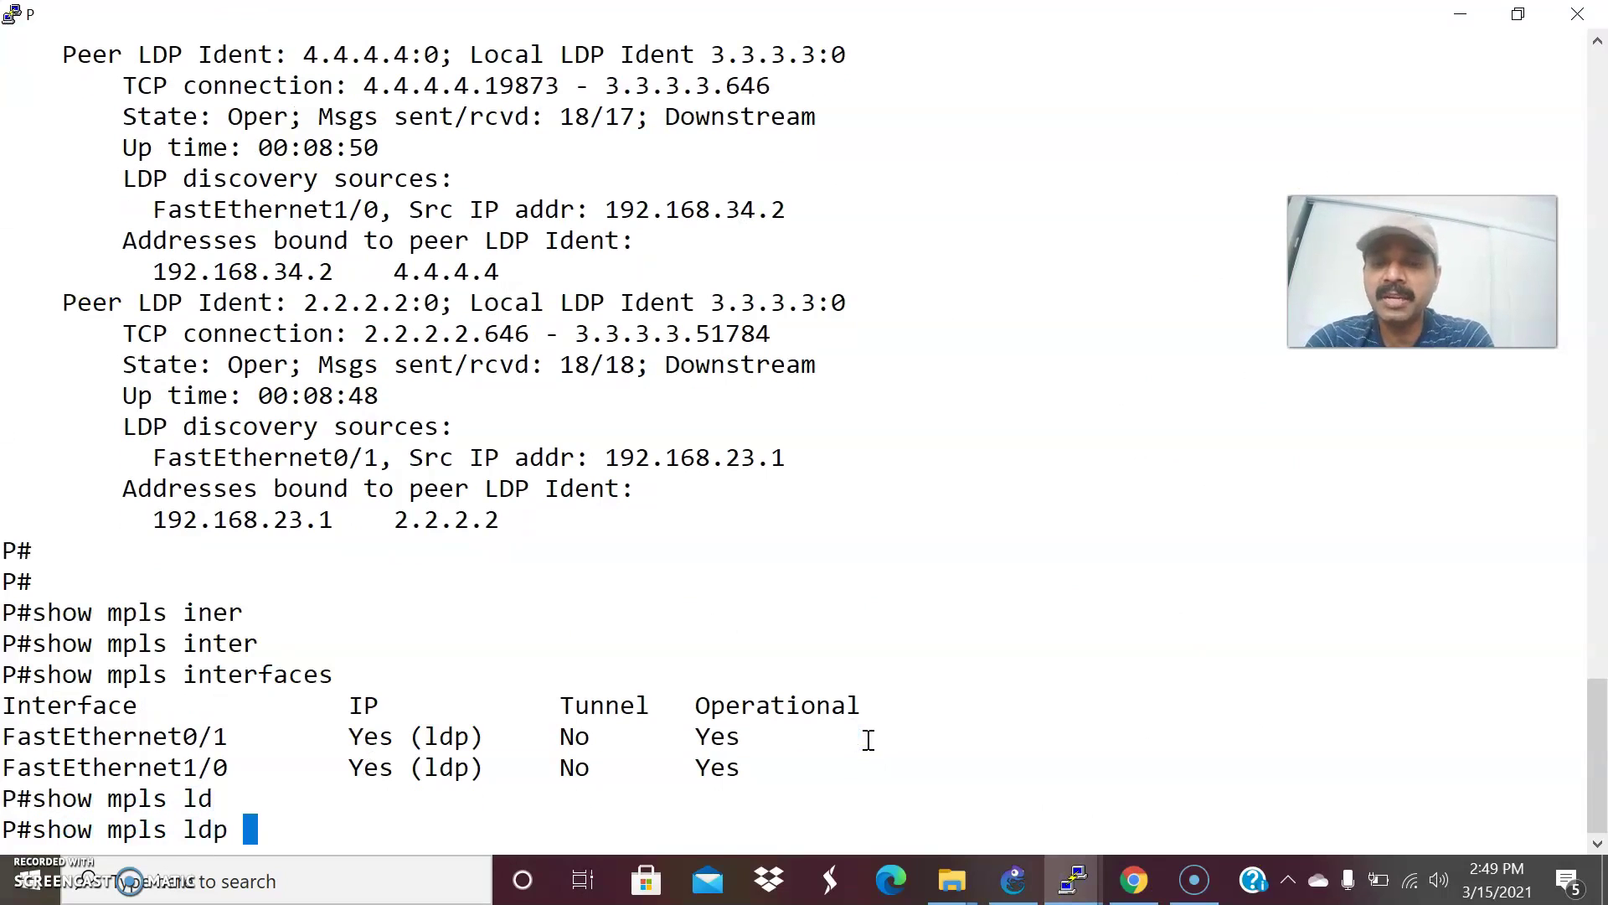
pyautogui.write('neighbor')
pyautogui.press('Tab')
pyautogui.press('Return')
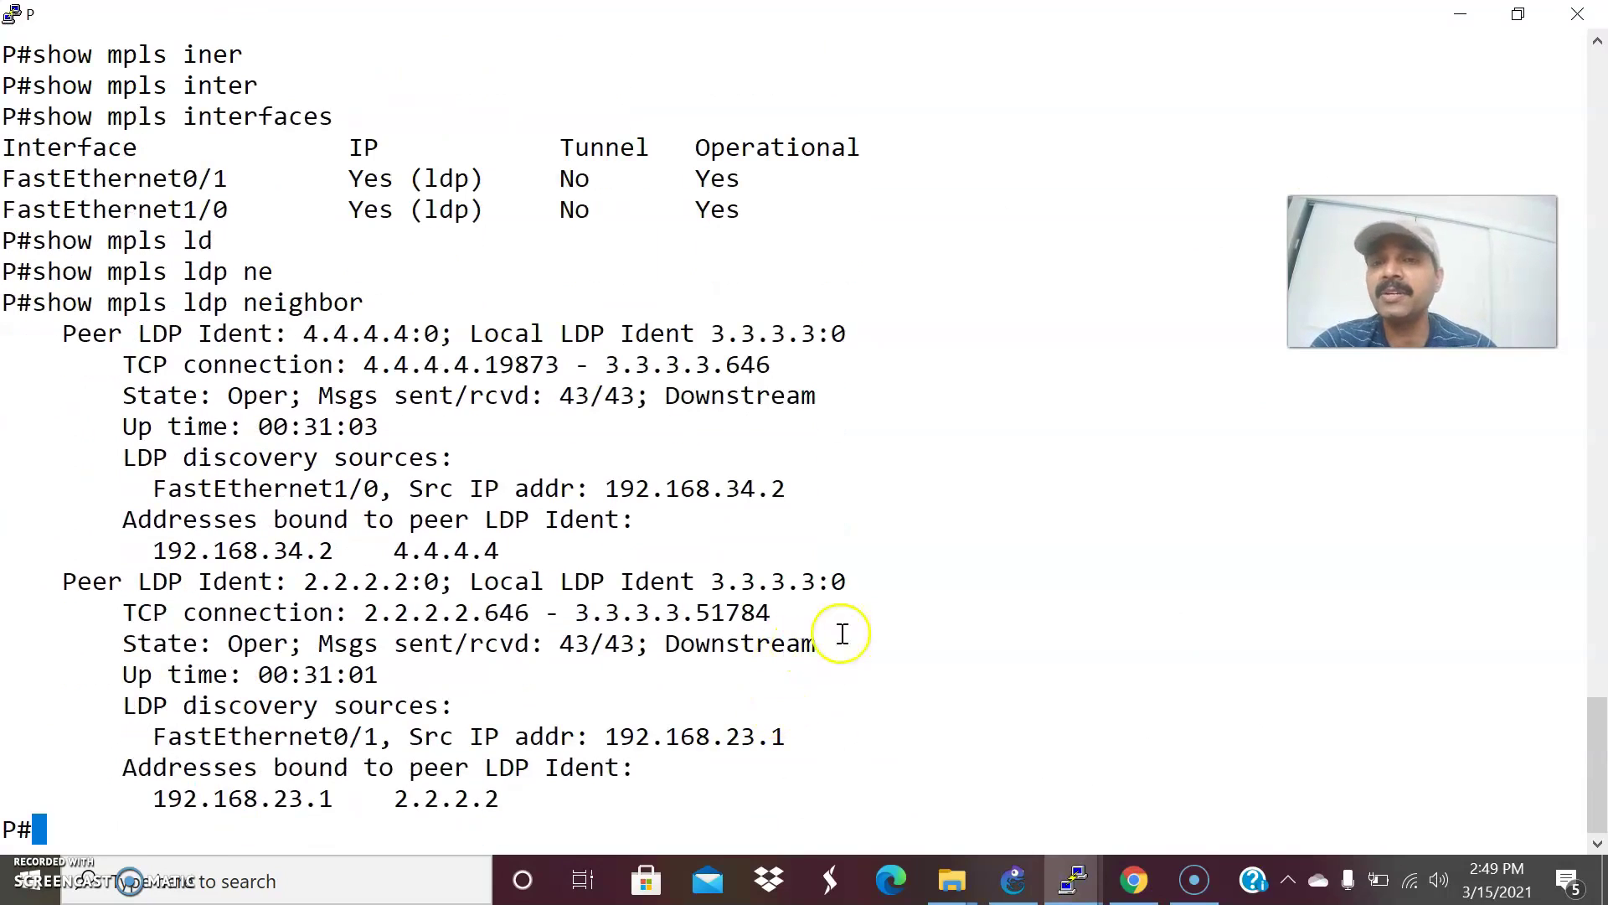
# Step: Compare the peer LDP identifiers in router P's neighbor output with PE1 and PE2 in the GNS3 topology diagram
pyautogui.hotkey('alt', 'Tab')
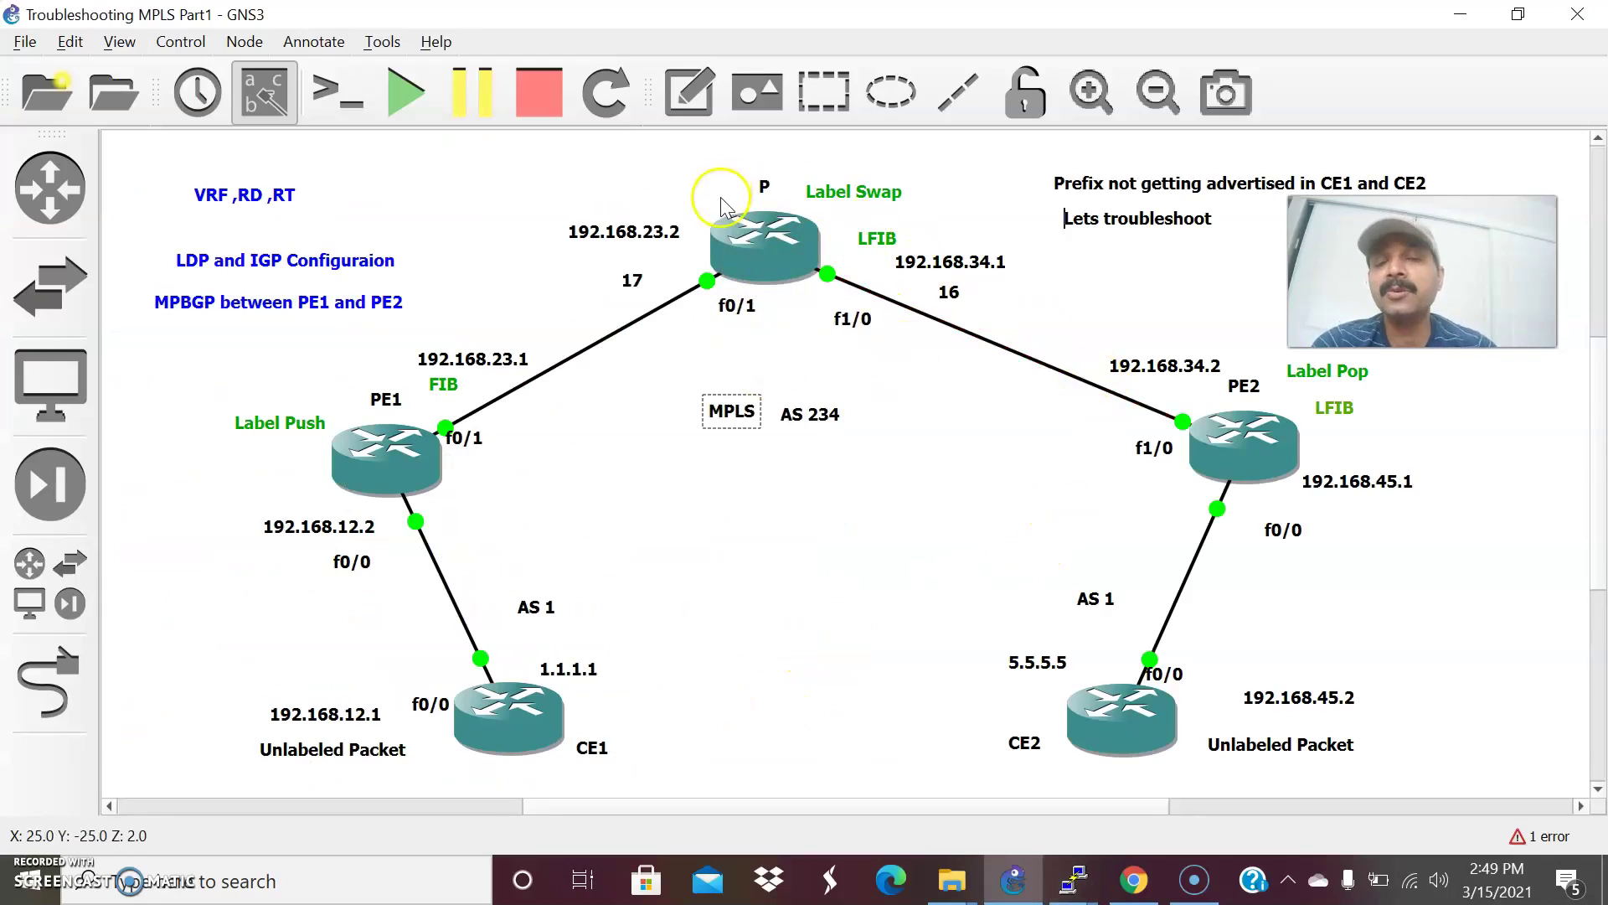
pyautogui.hotkey('alt', 'Tab')
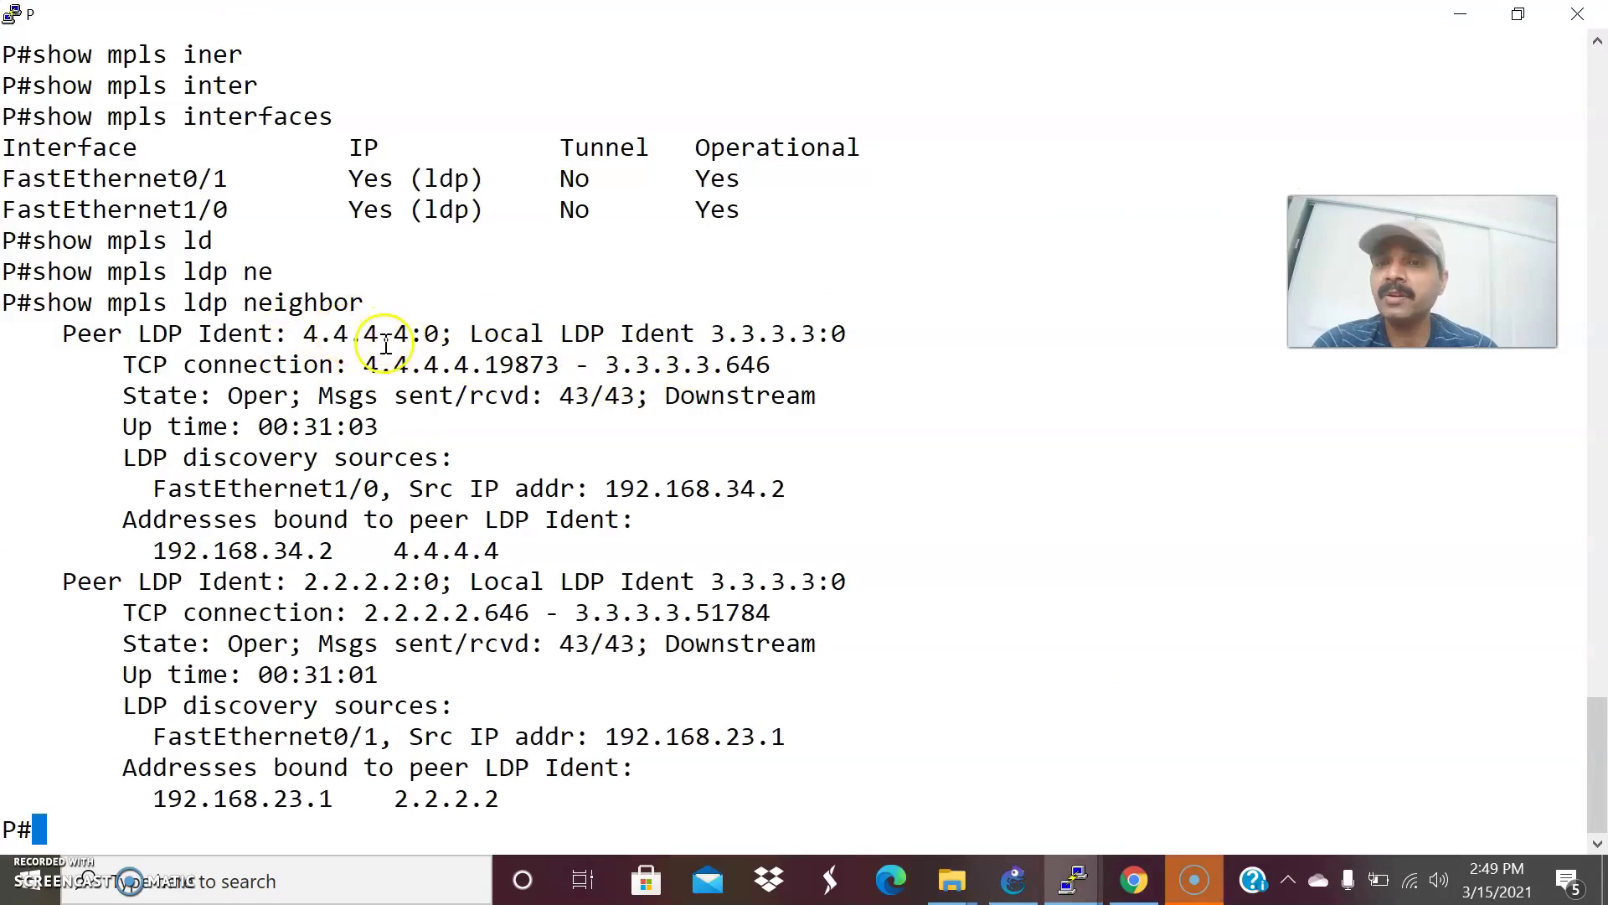
pyautogui.hotkey('alt', 'Tab')
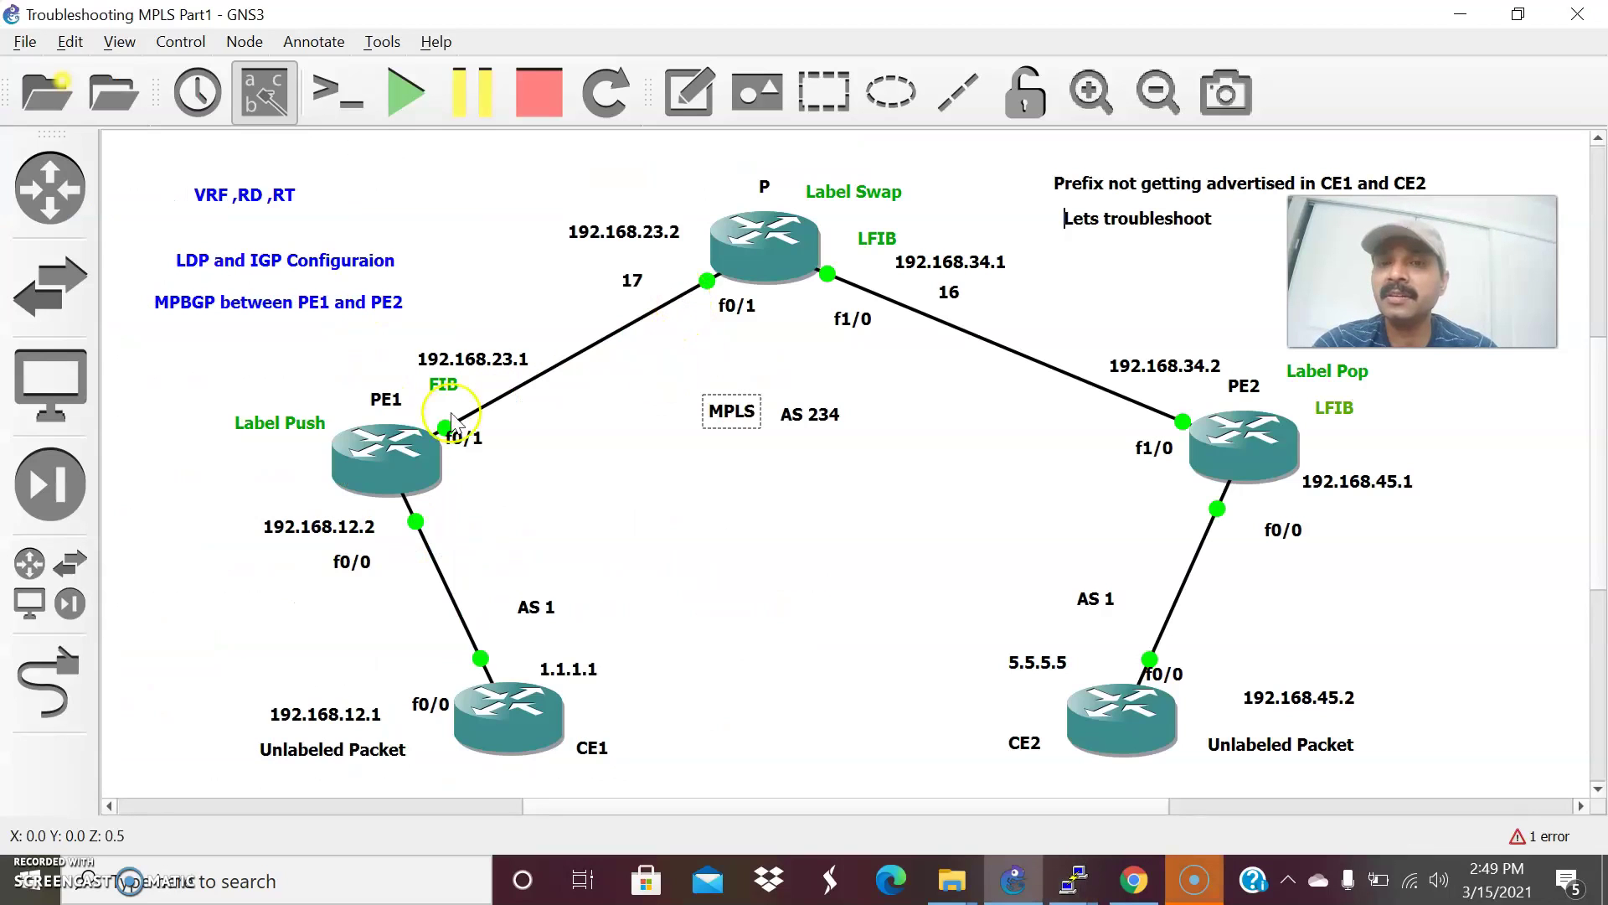
pyautogui.hotkey('alt', 'Tab')
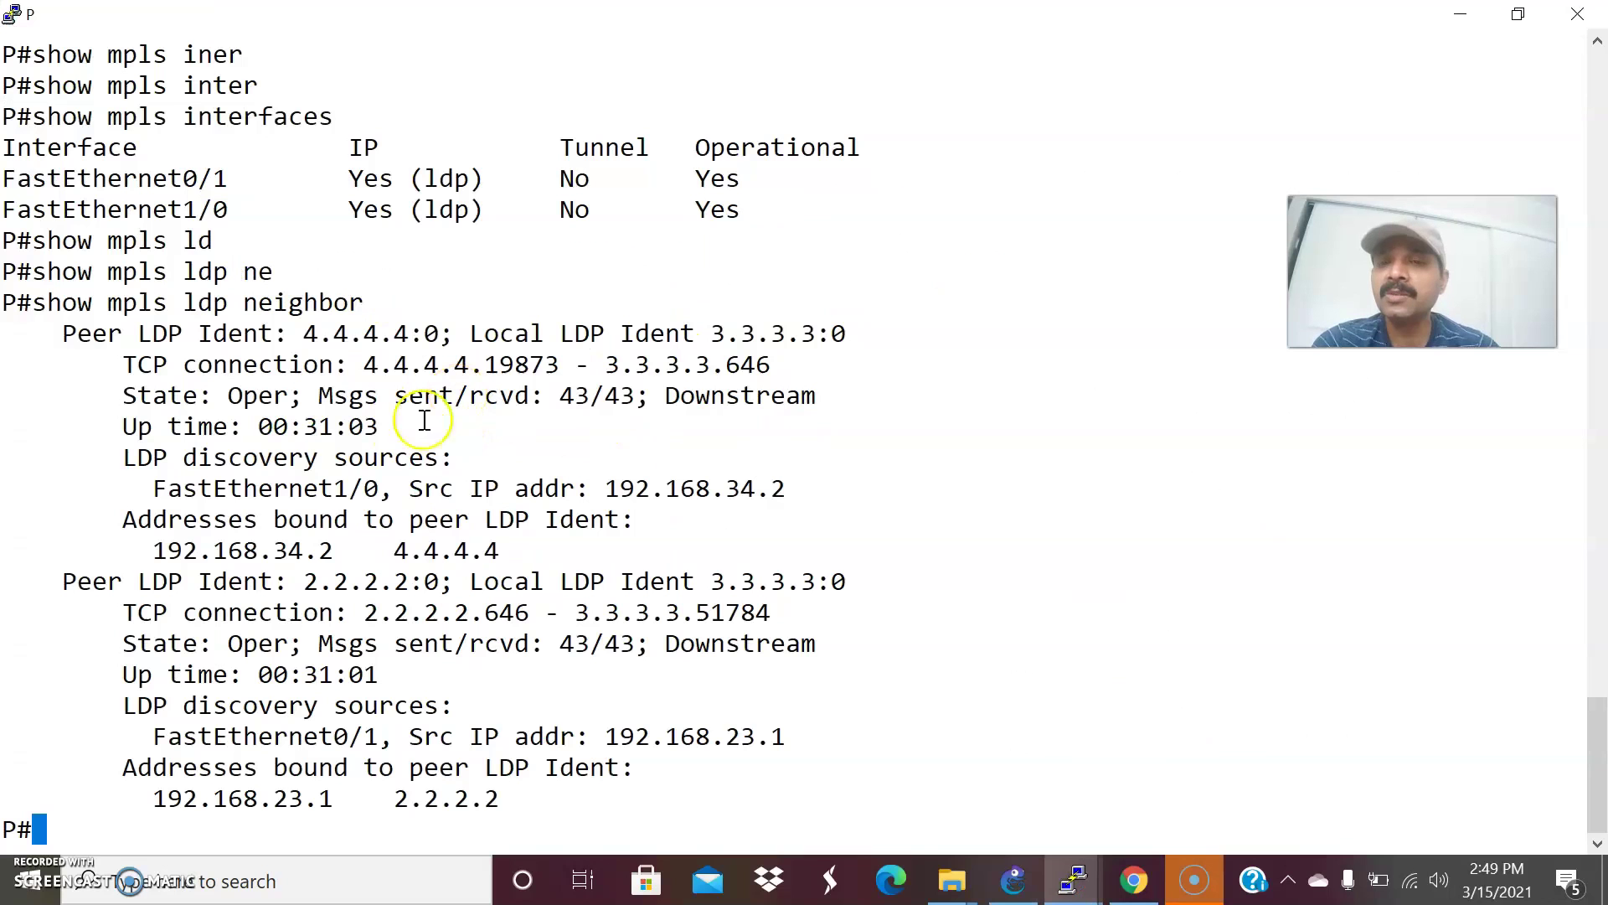
pyautogui.hotkey('alt', 'Tab')
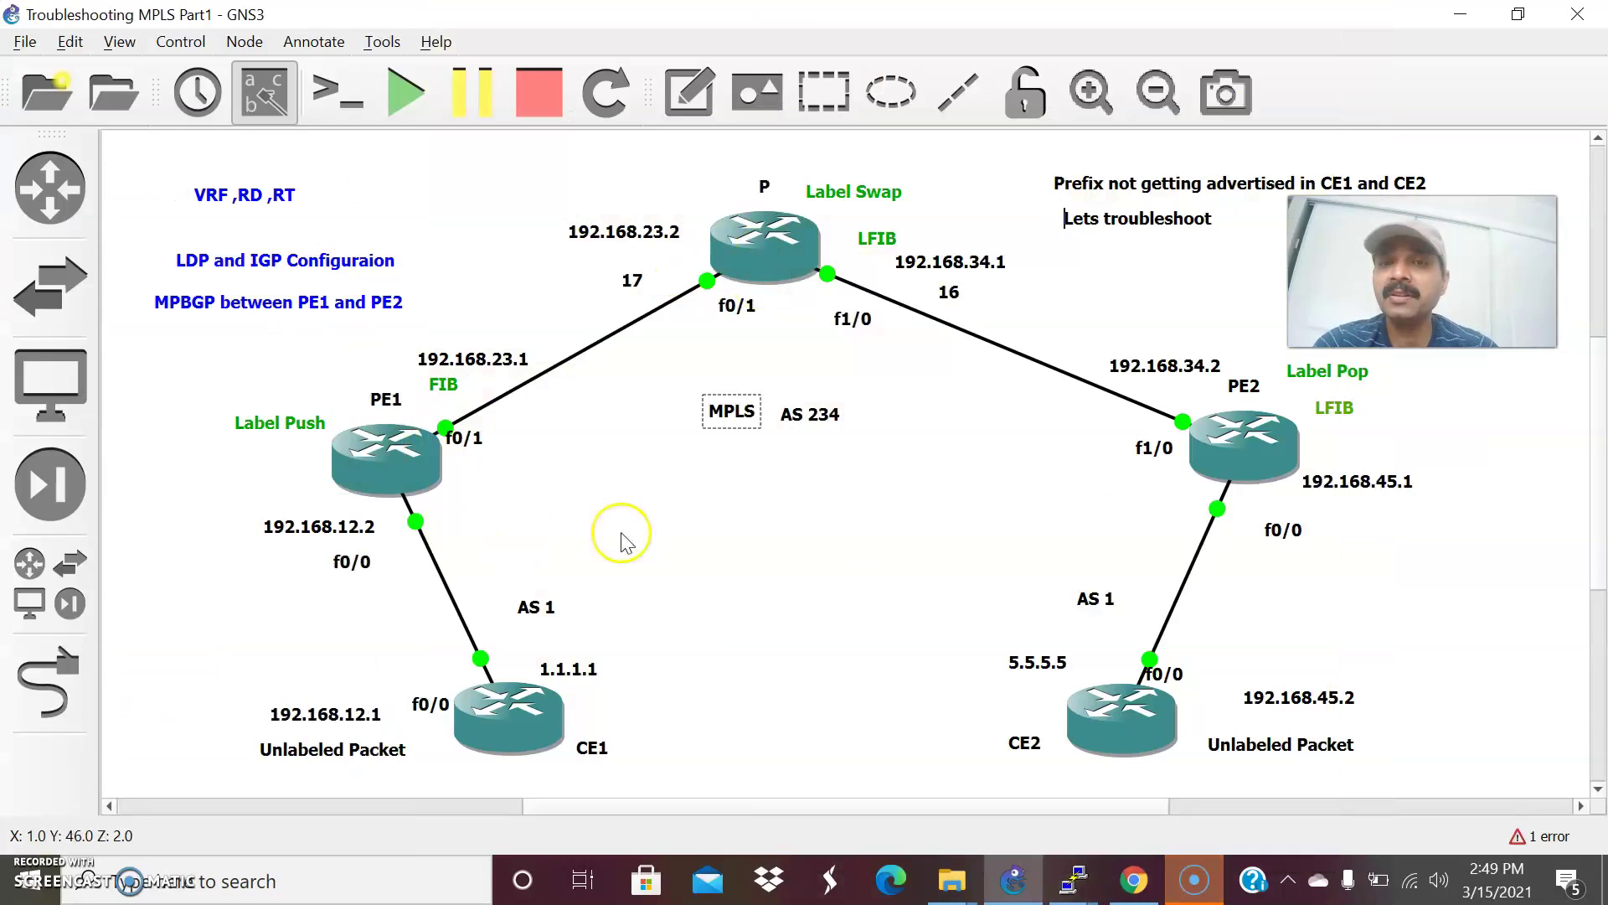
pyautogui.hotkey('alt', 'Tab')
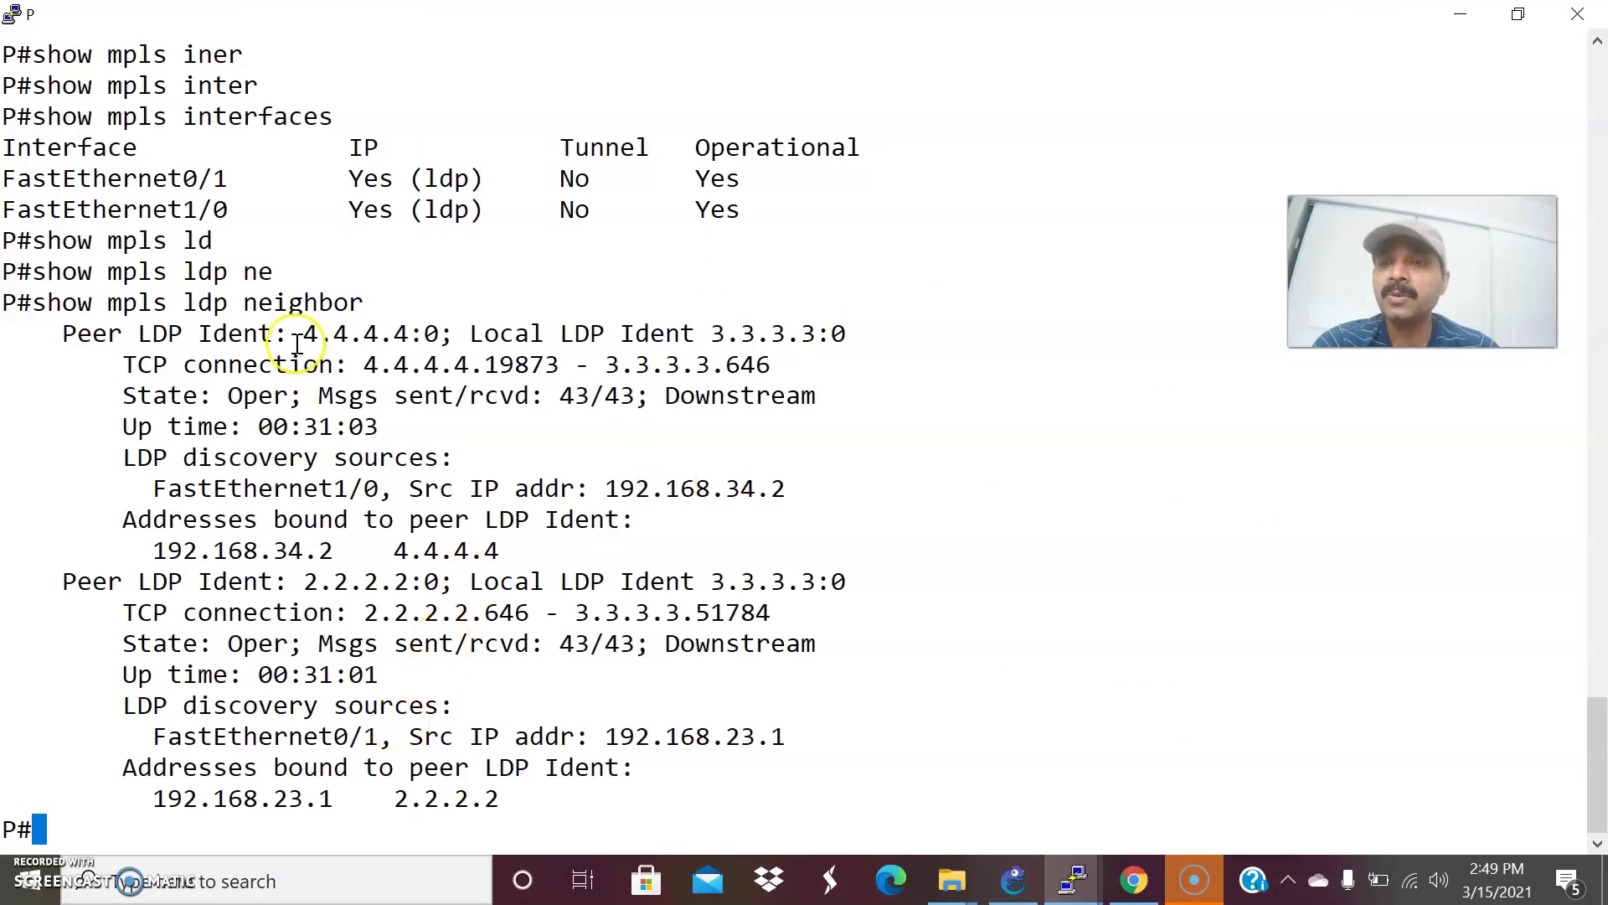
# Step: Run "show mpls ldp neighbor" in the PE2 console to check its LDP session
pyautogui.click(1073, 879)
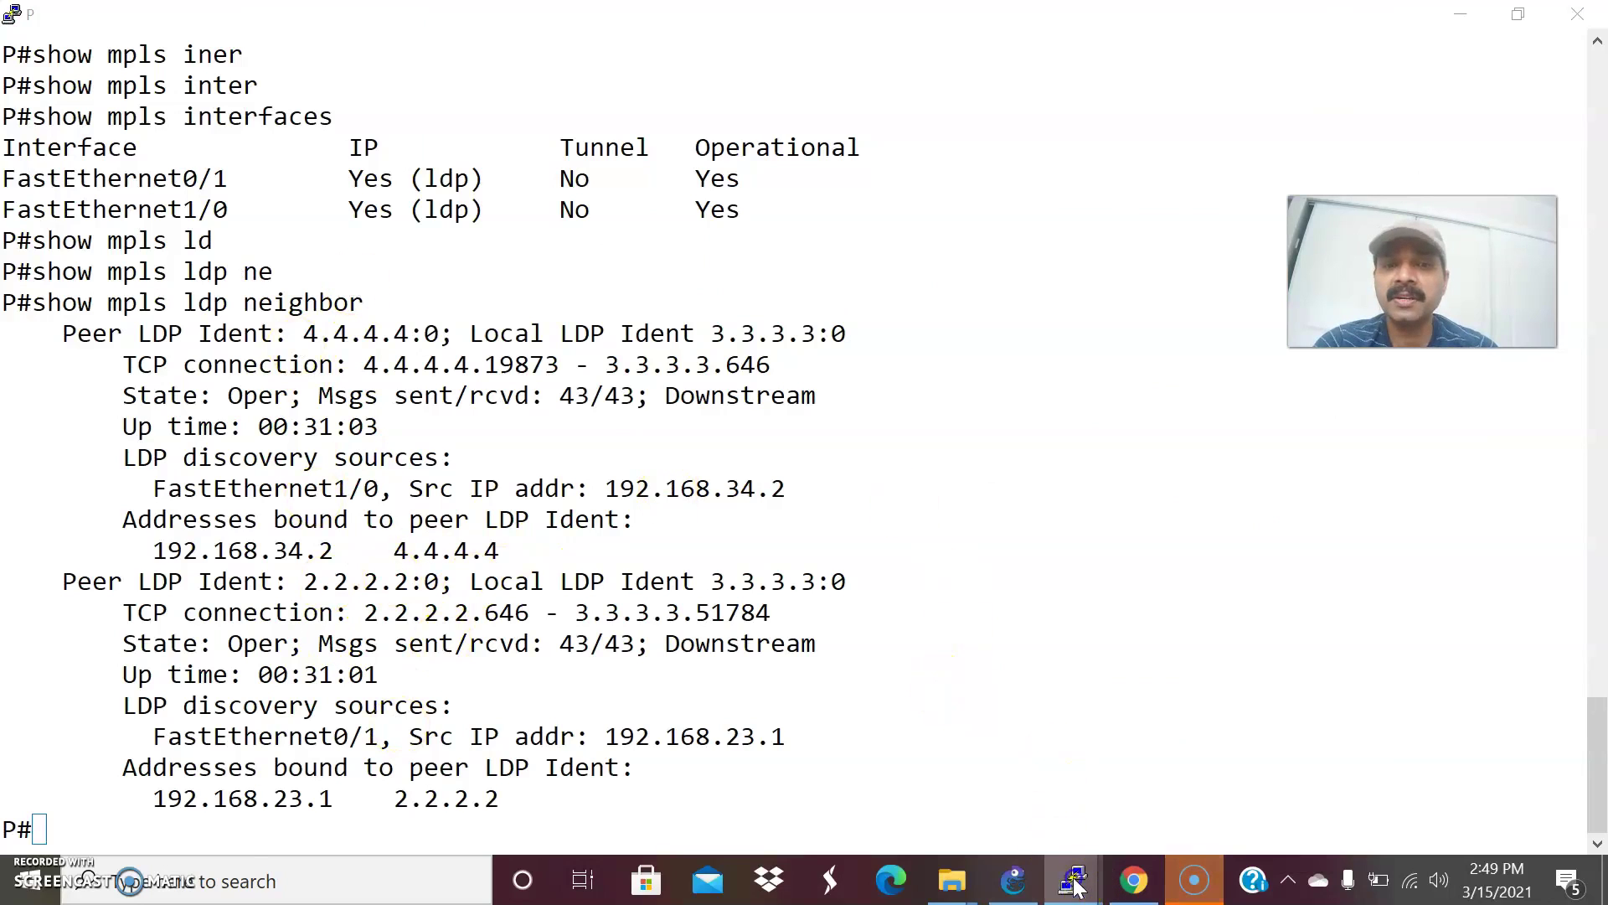
pyautogui.click(1166, 771)
pyautogui.write('show')
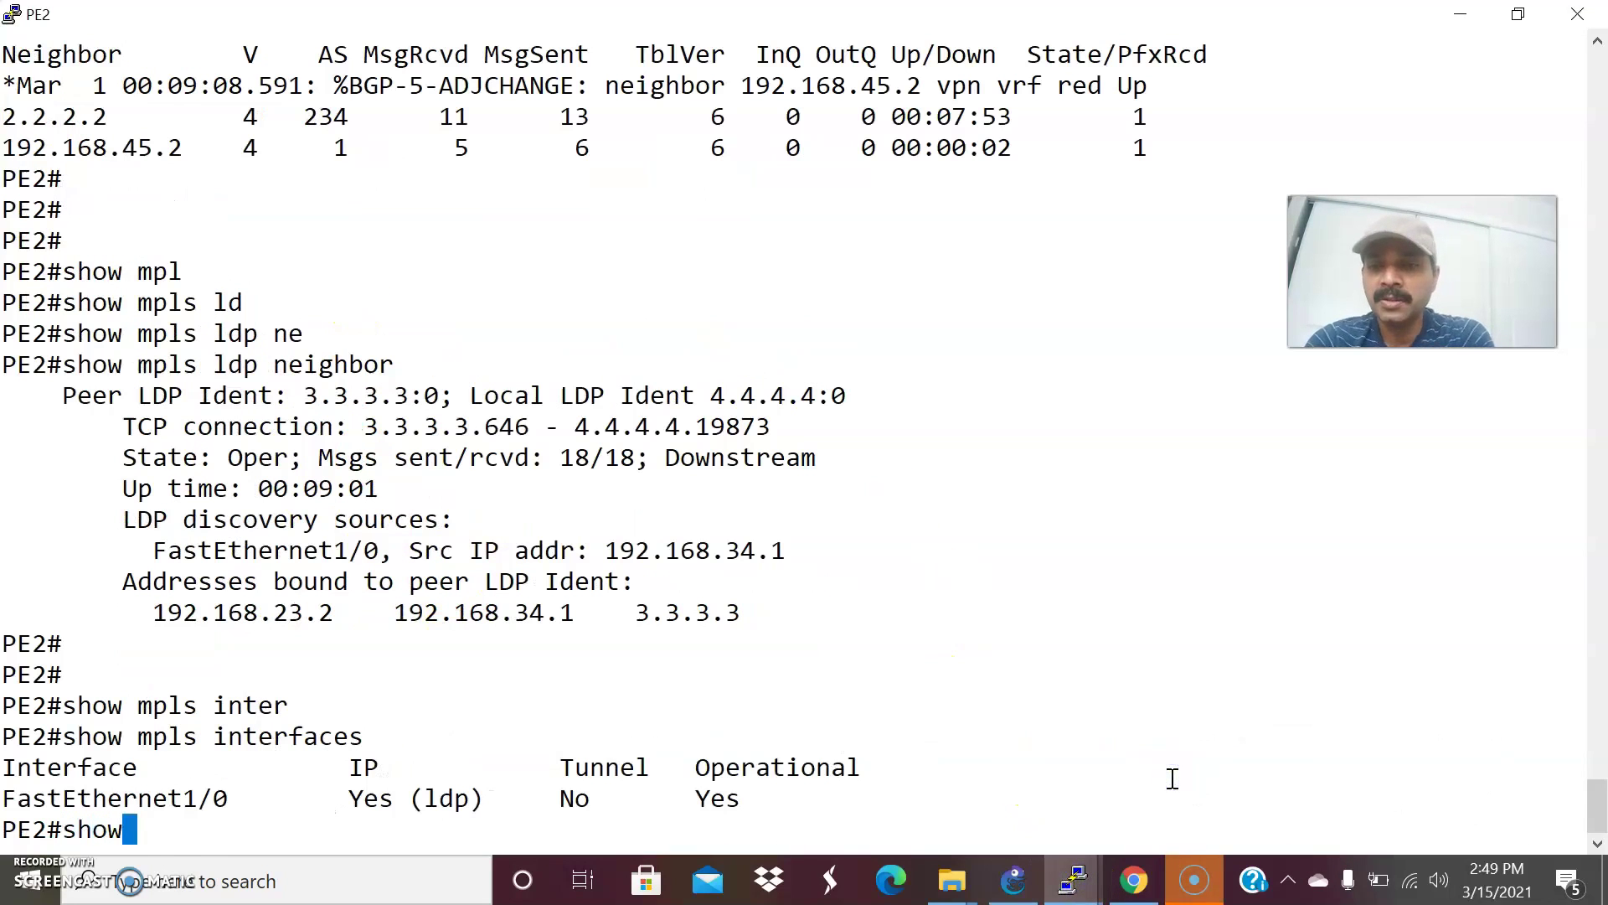
pyautogui.write(' mpls ld')
pyautogui.press('Tab')
pyautogui.write('ne')
pyautogui.press('Tab')
pyautogui.press('Return')
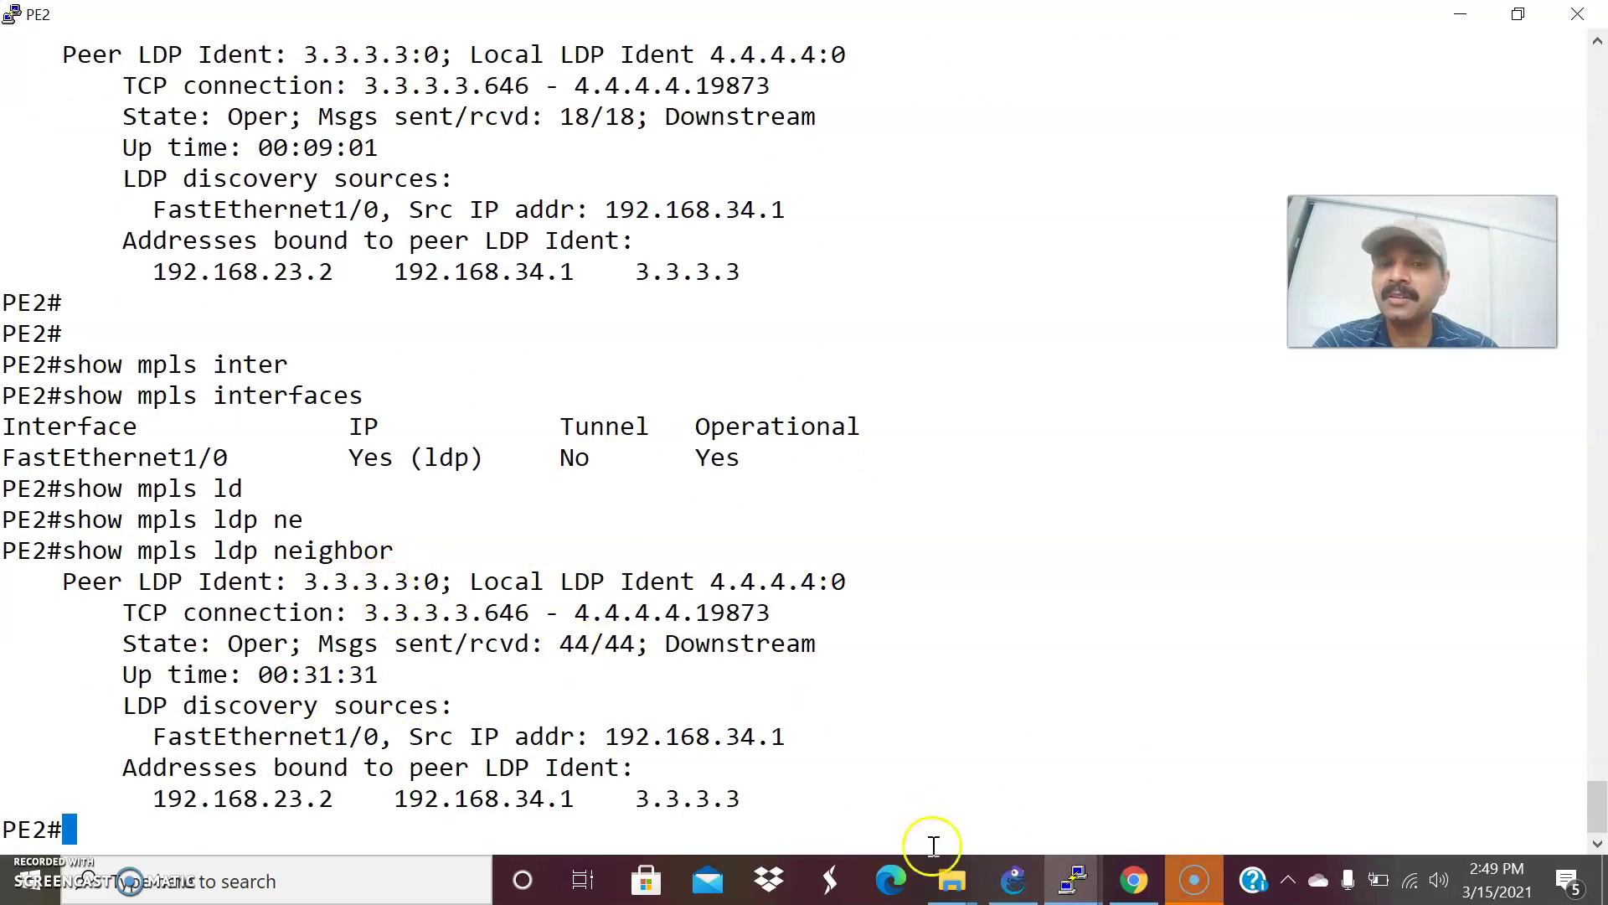
# Step: Check PE1's LDP session by running "show mpls ldp neighbor" in its console
pyautogui.moveTo(1073, 878)
pyautogui.click(639, 746)
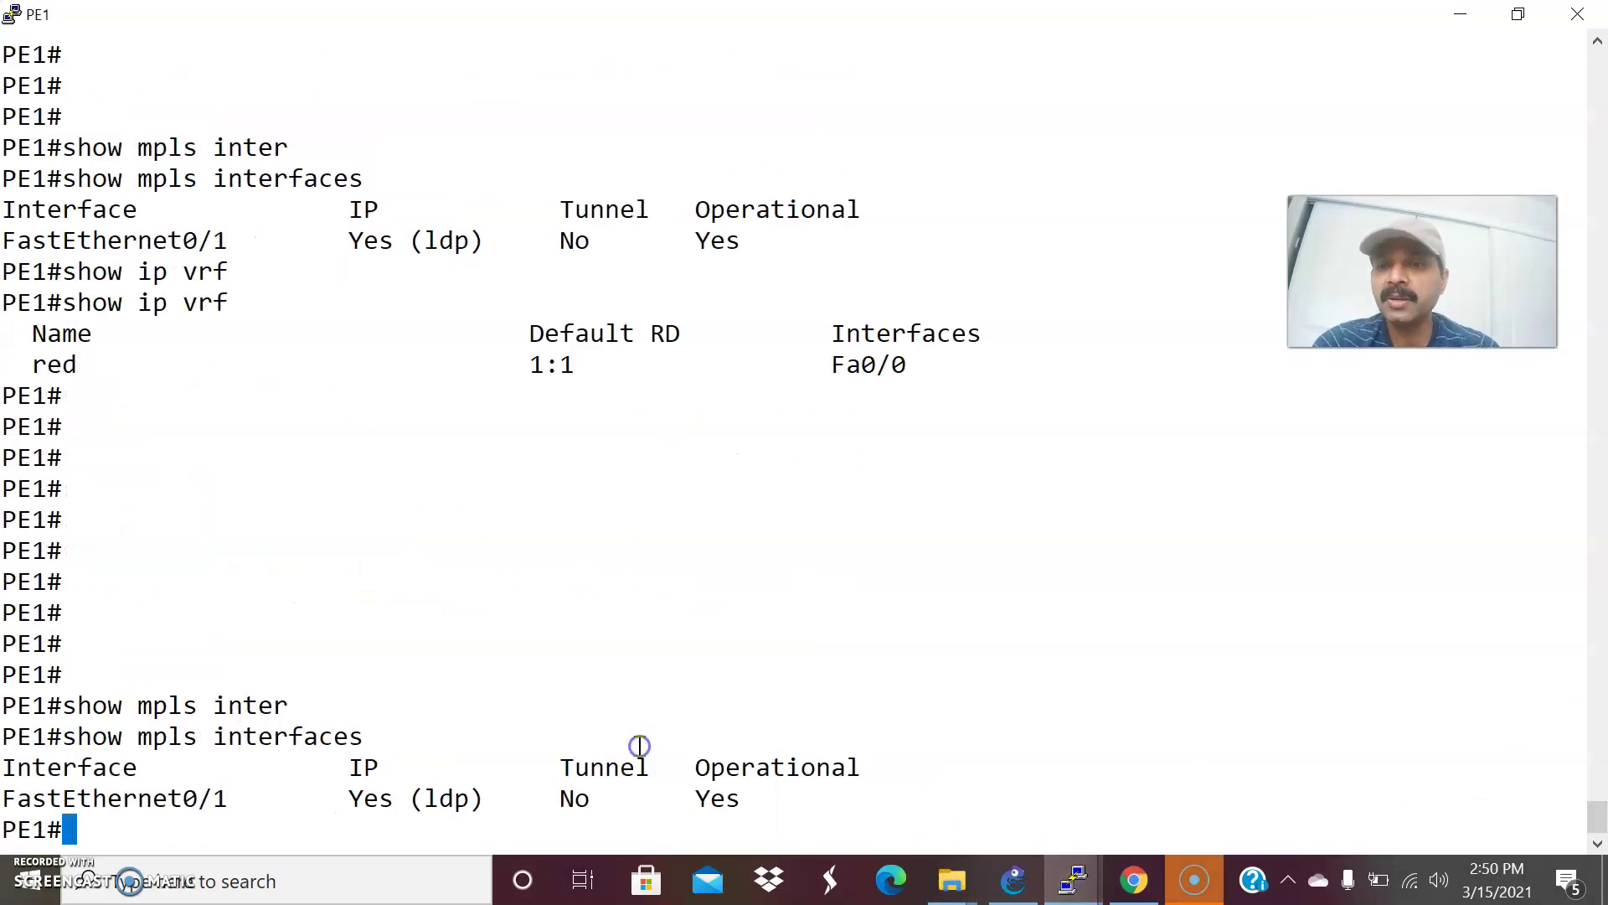
pyautogui.write('show mpls')
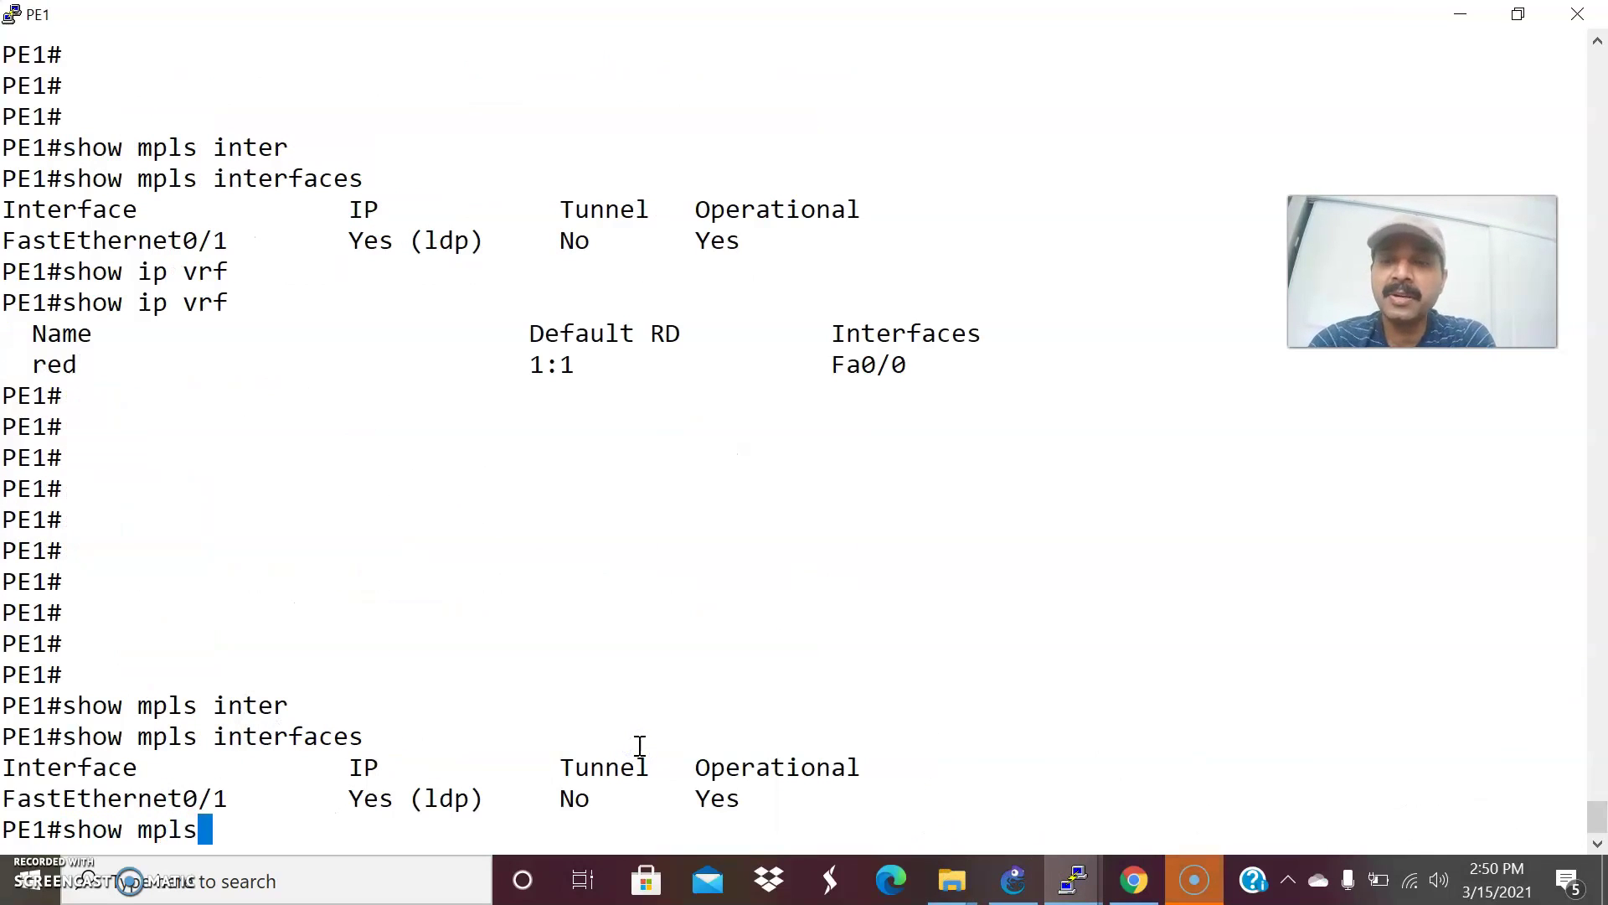
pyautogui.write(' ld')
pyautogui.press('Tab')
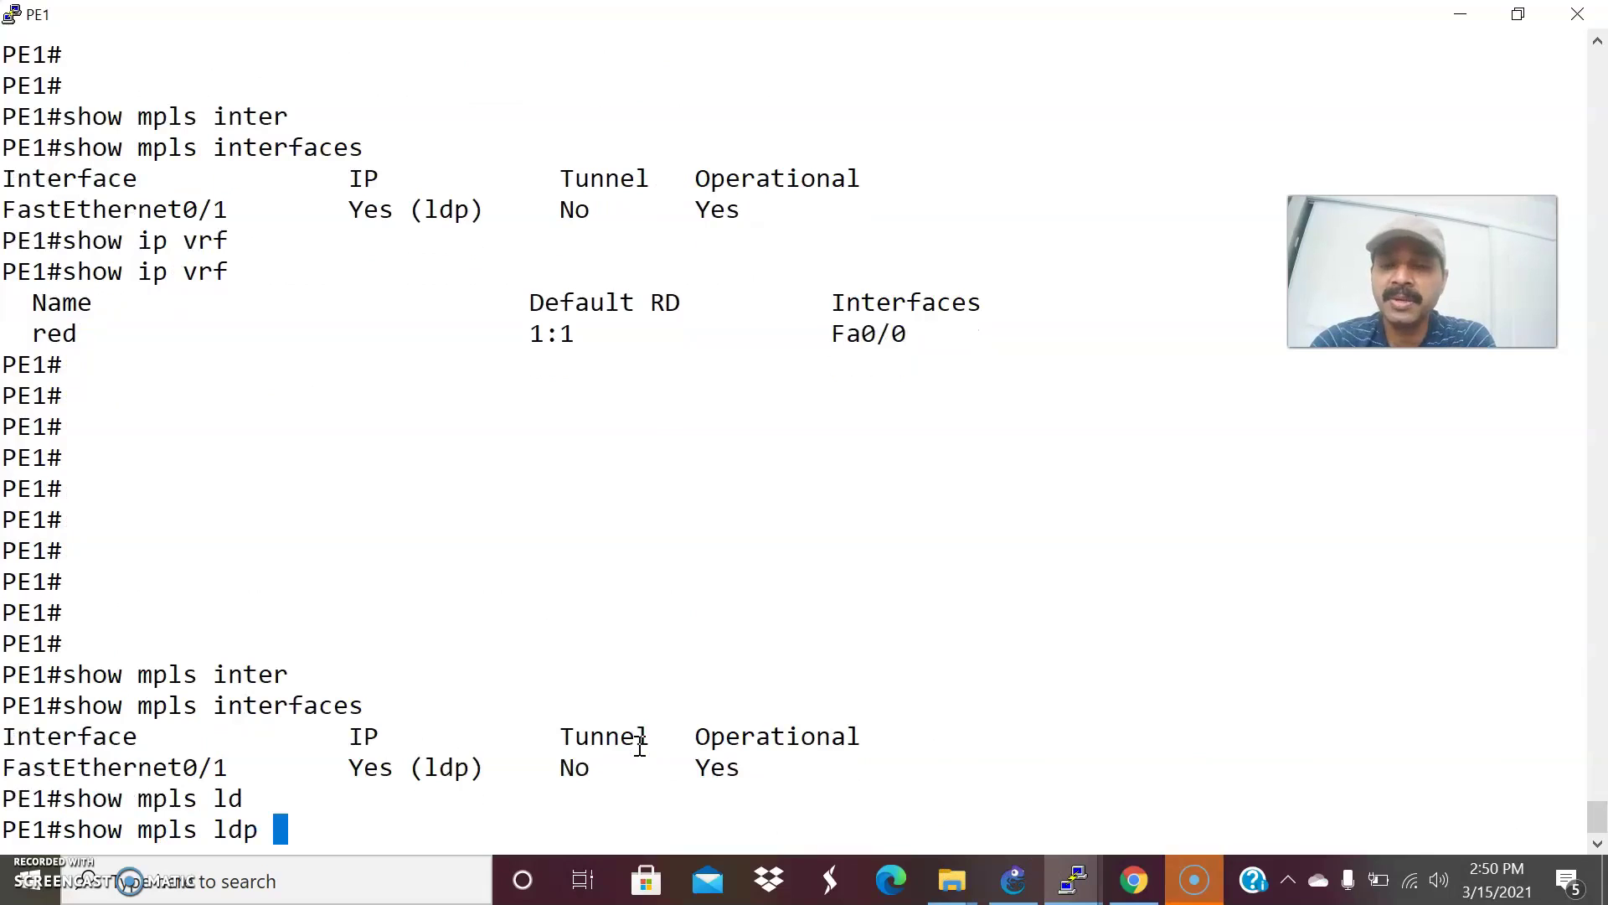
pyautogui.write('ne')
pyautogui.press('Tab')
pyautogui.press('Return')
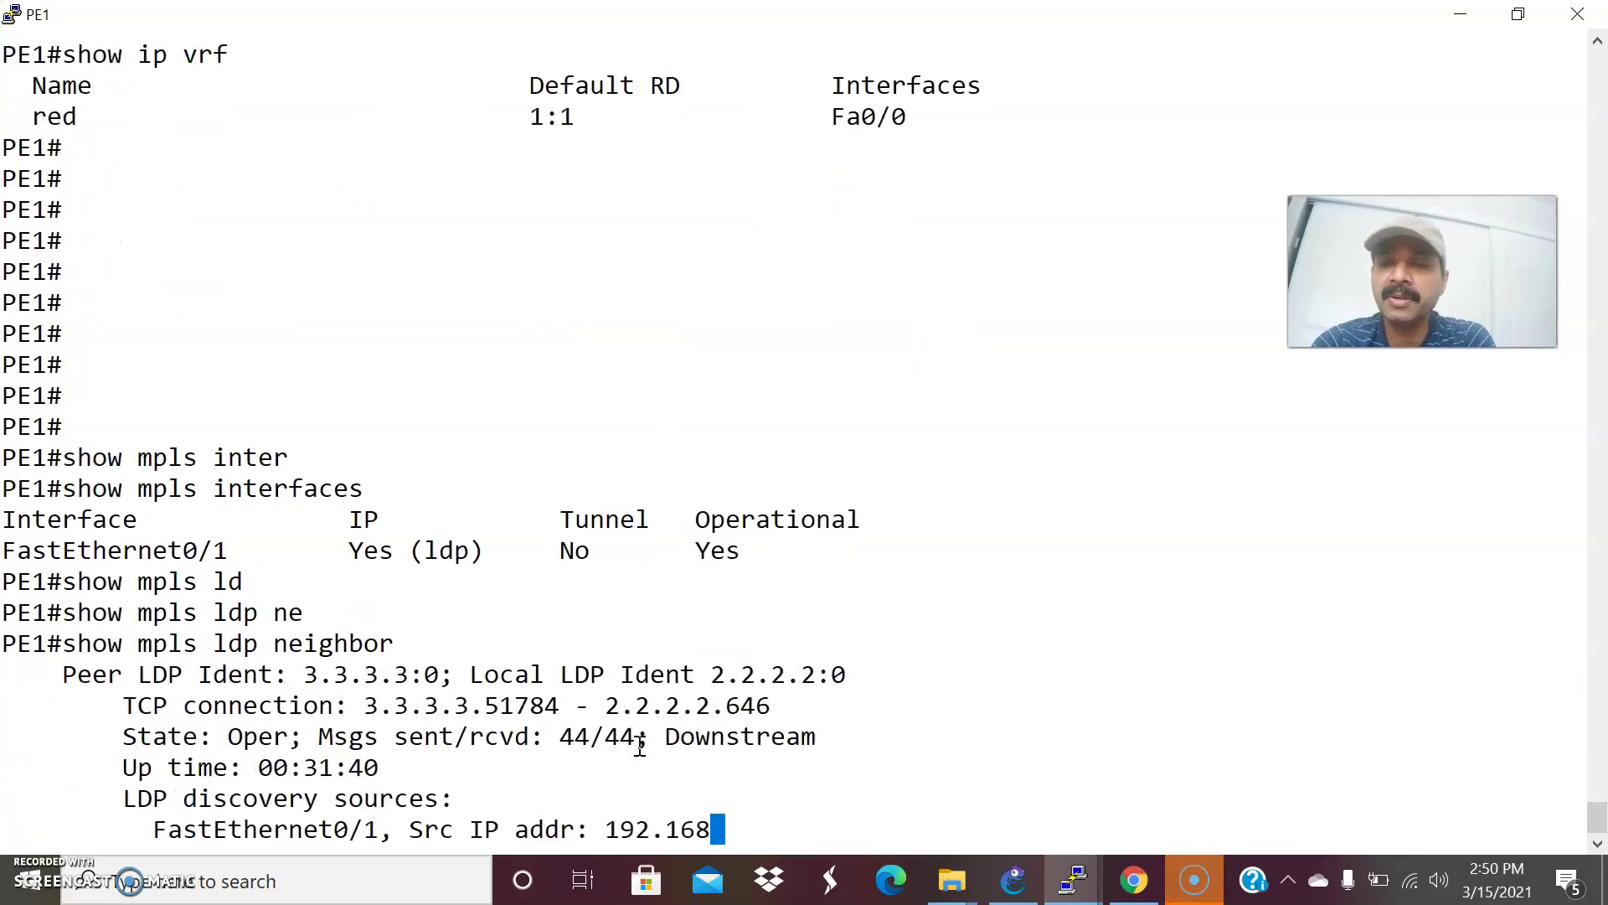
# Step: Review PE1 and PE2 in the topology, and test reachability from PE1 with "ping 4.4.4.4 source loopback 0"
pyautogui.hotkey('alt', 'Tab')
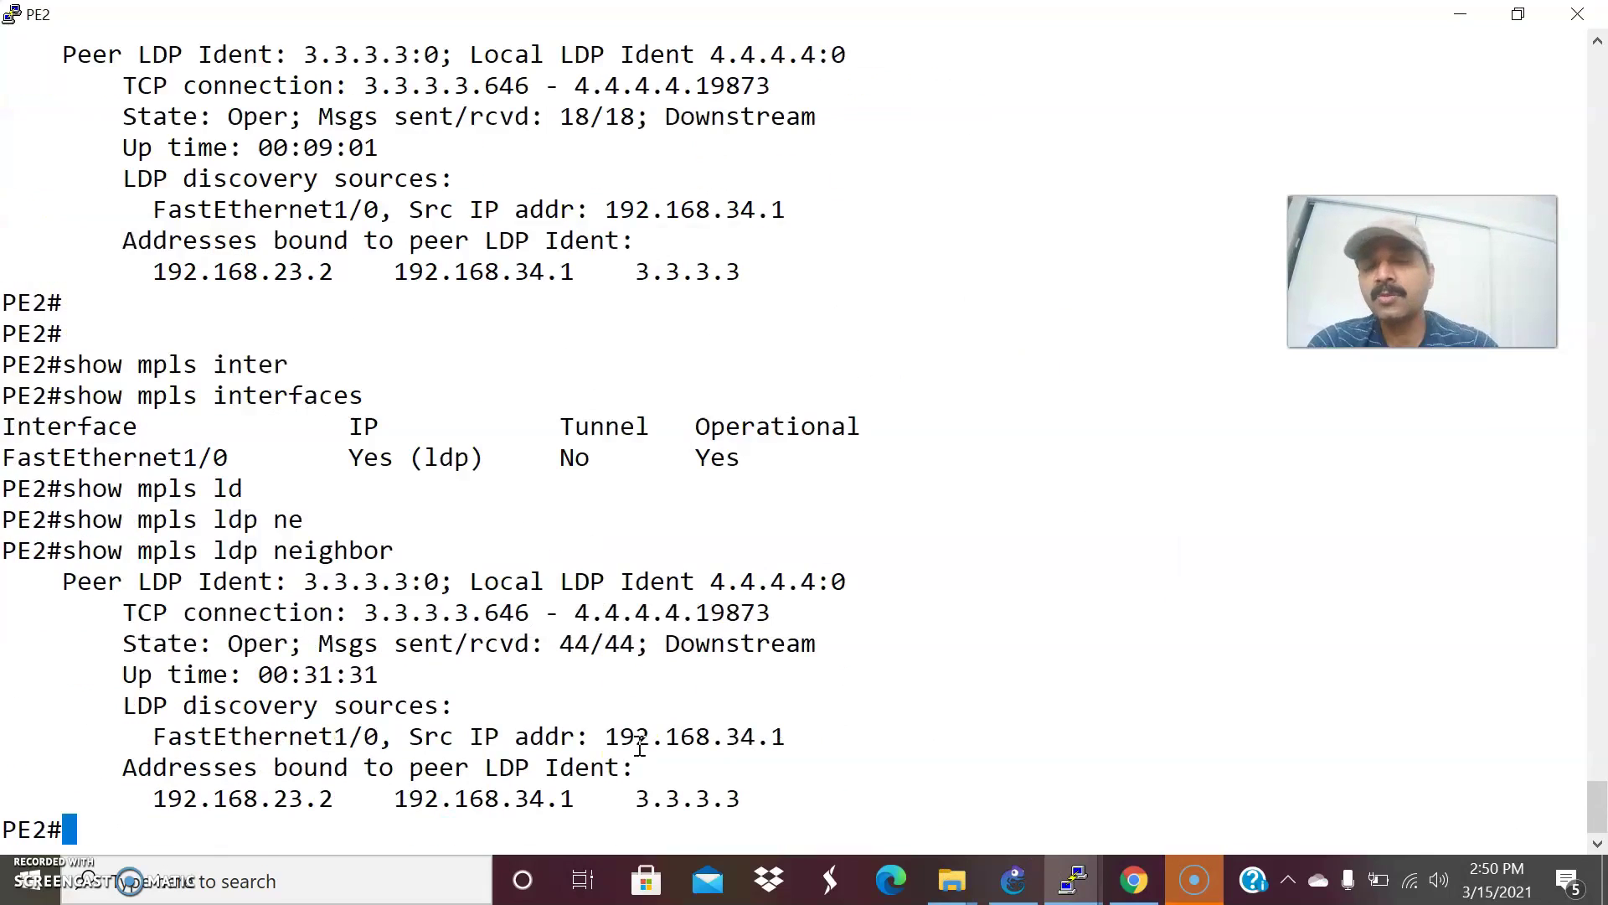
pyautogui.click(1013, 880)
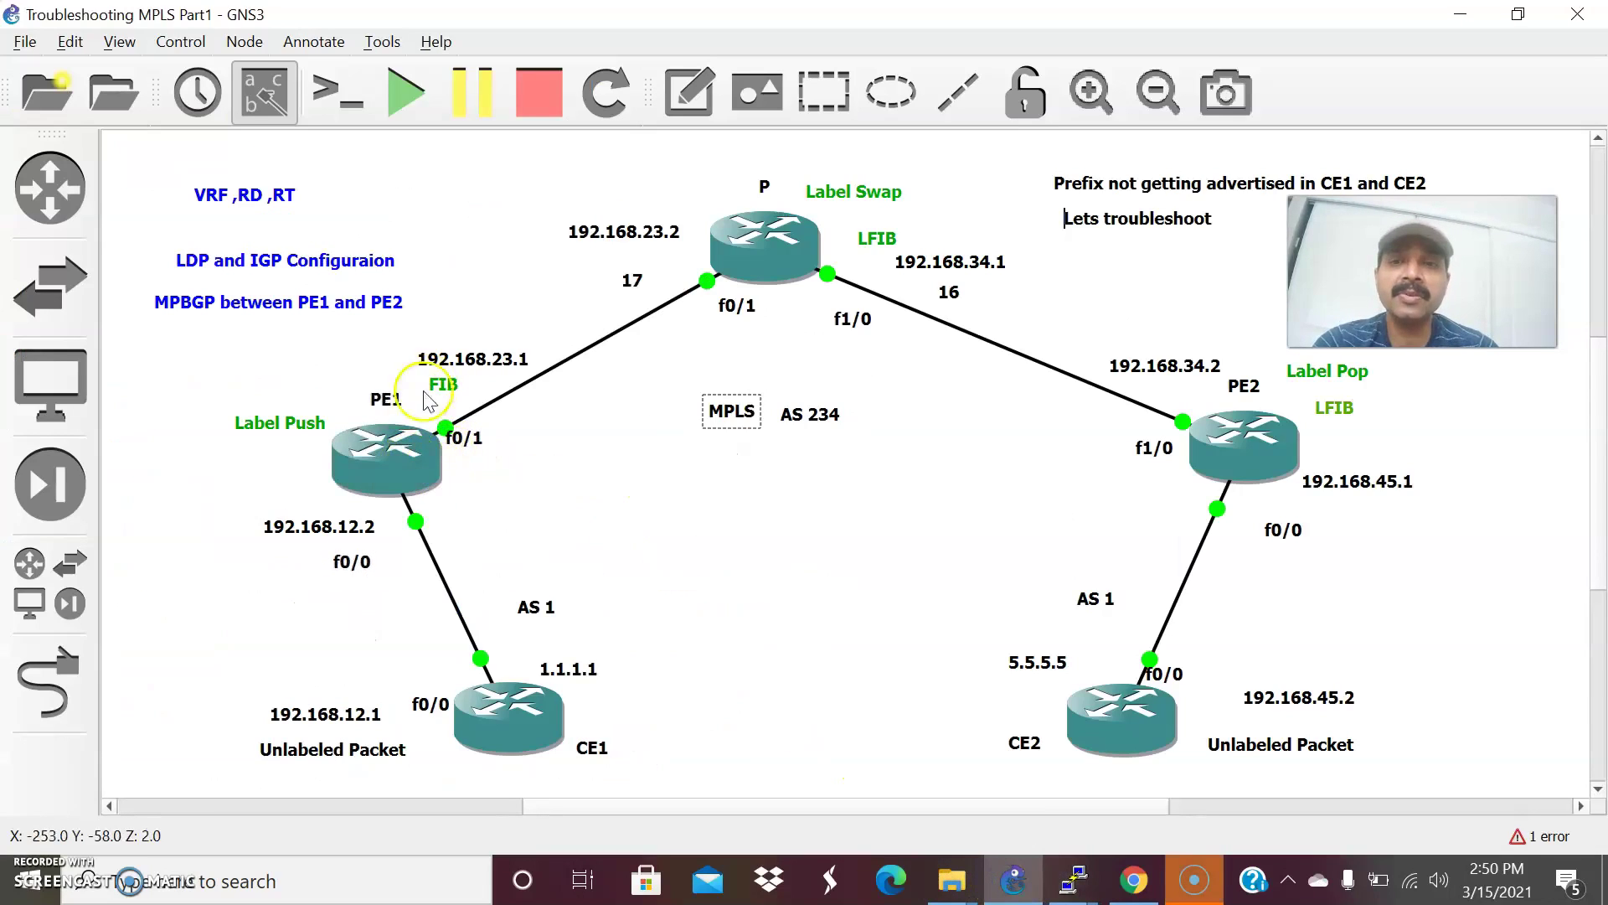
pyautogui.doubleClick(1206, 448)
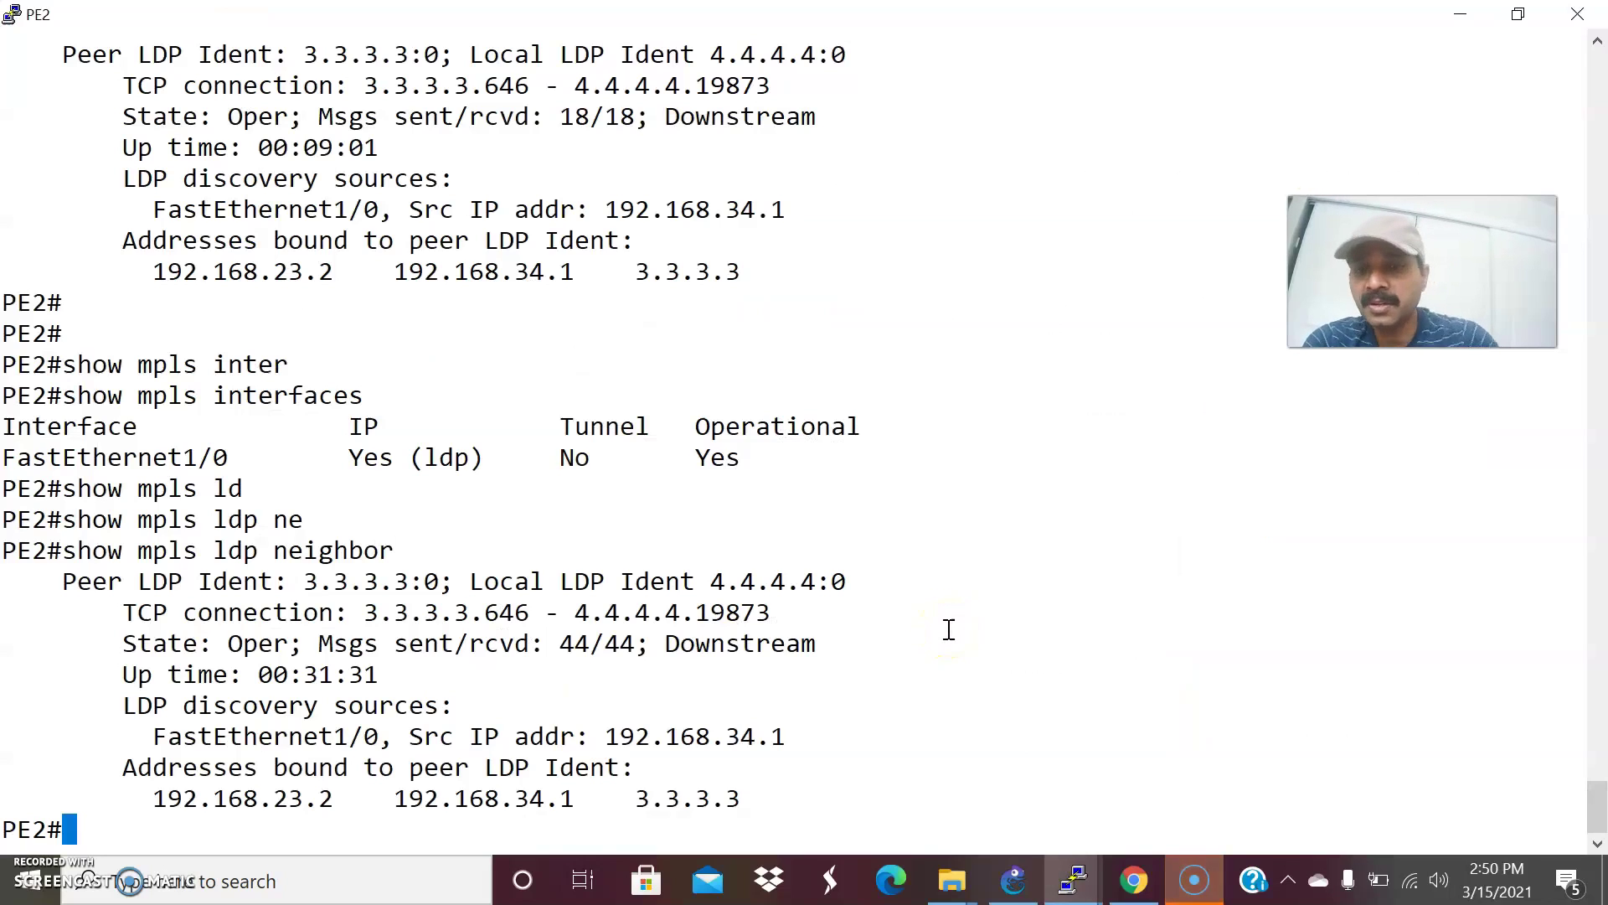
pyautogui.click(1081, 884)
pyautogui.click(617, 743)
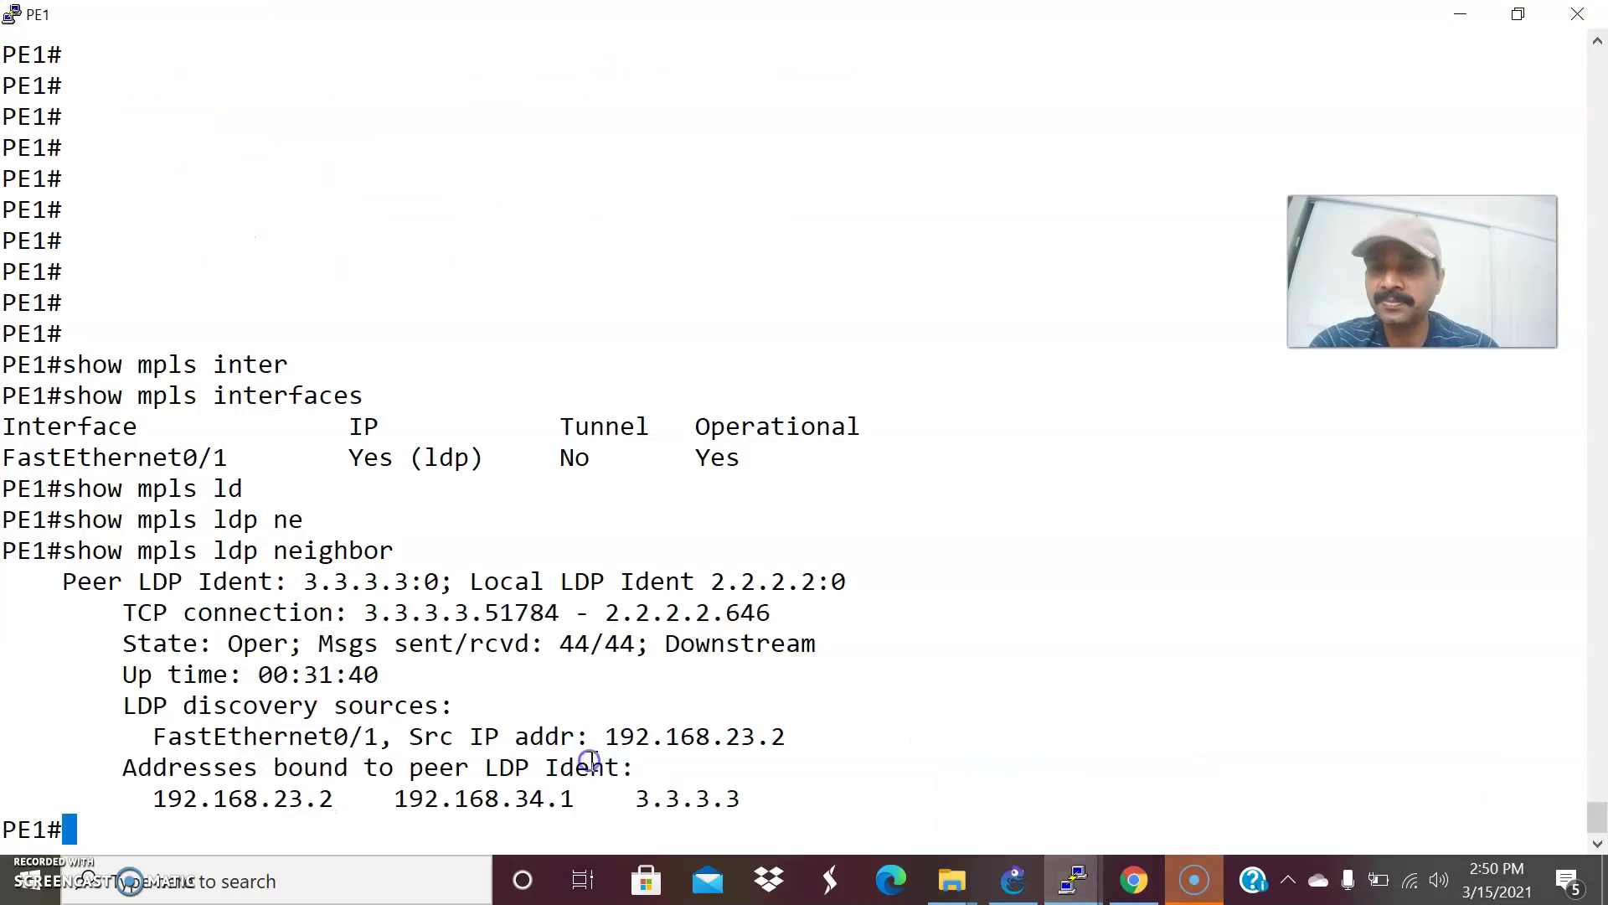
pyautogui.write('ping 4.4.4.4 sou')
pyautogui.press('Tab')
pyautogui.write('loo')
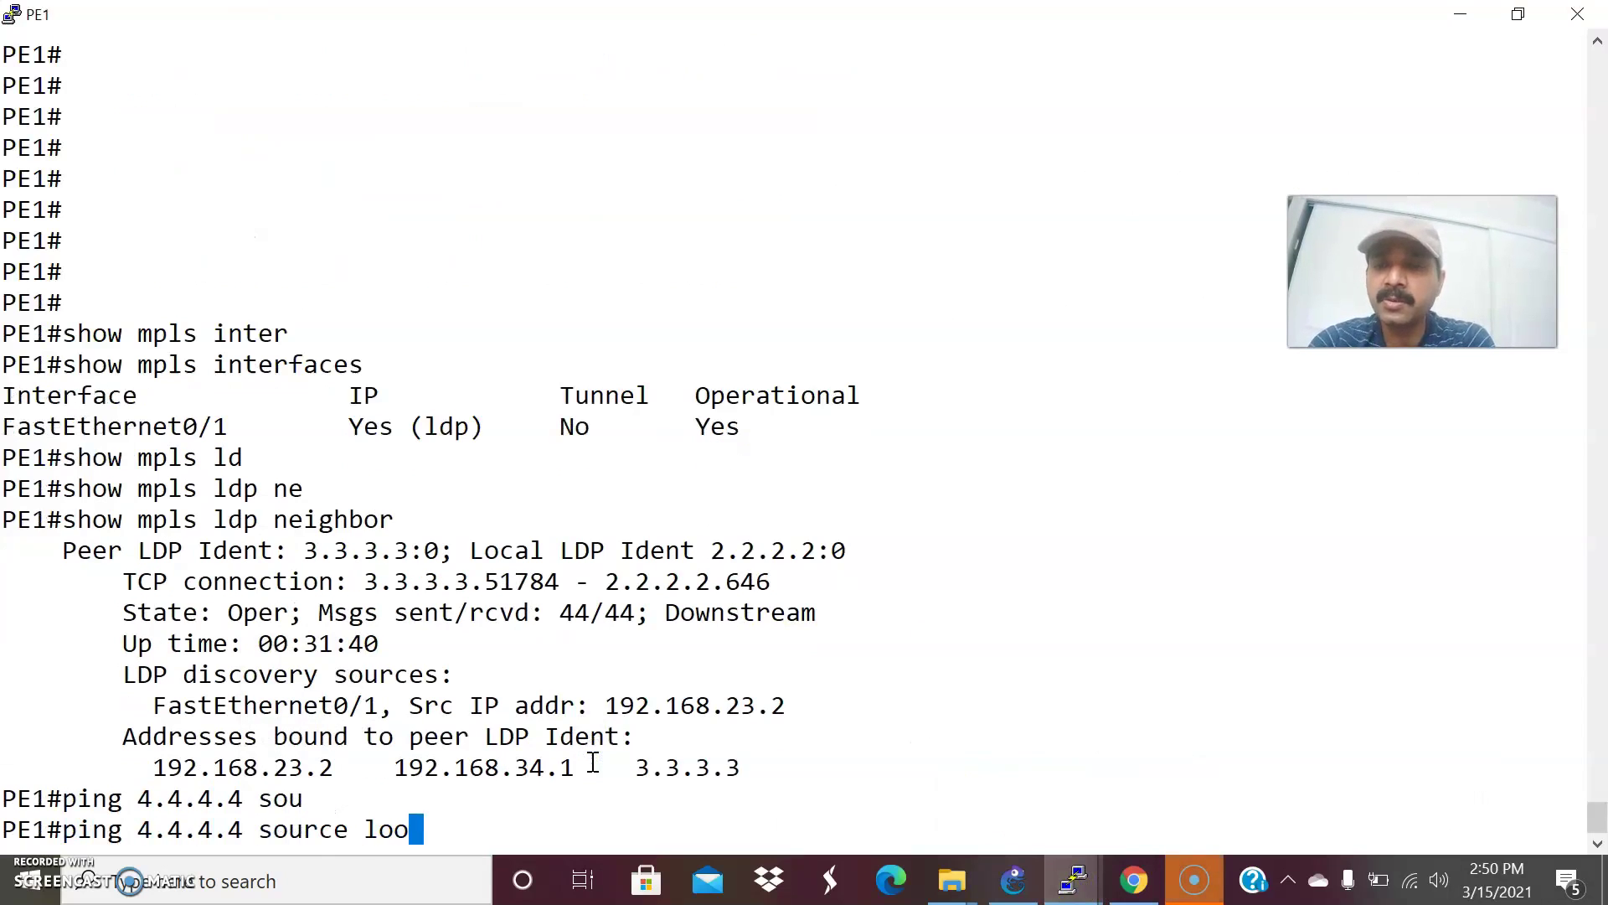
pyautogui.press('Tab')
pyautogui.write('0')
pyautogui.press('Return')
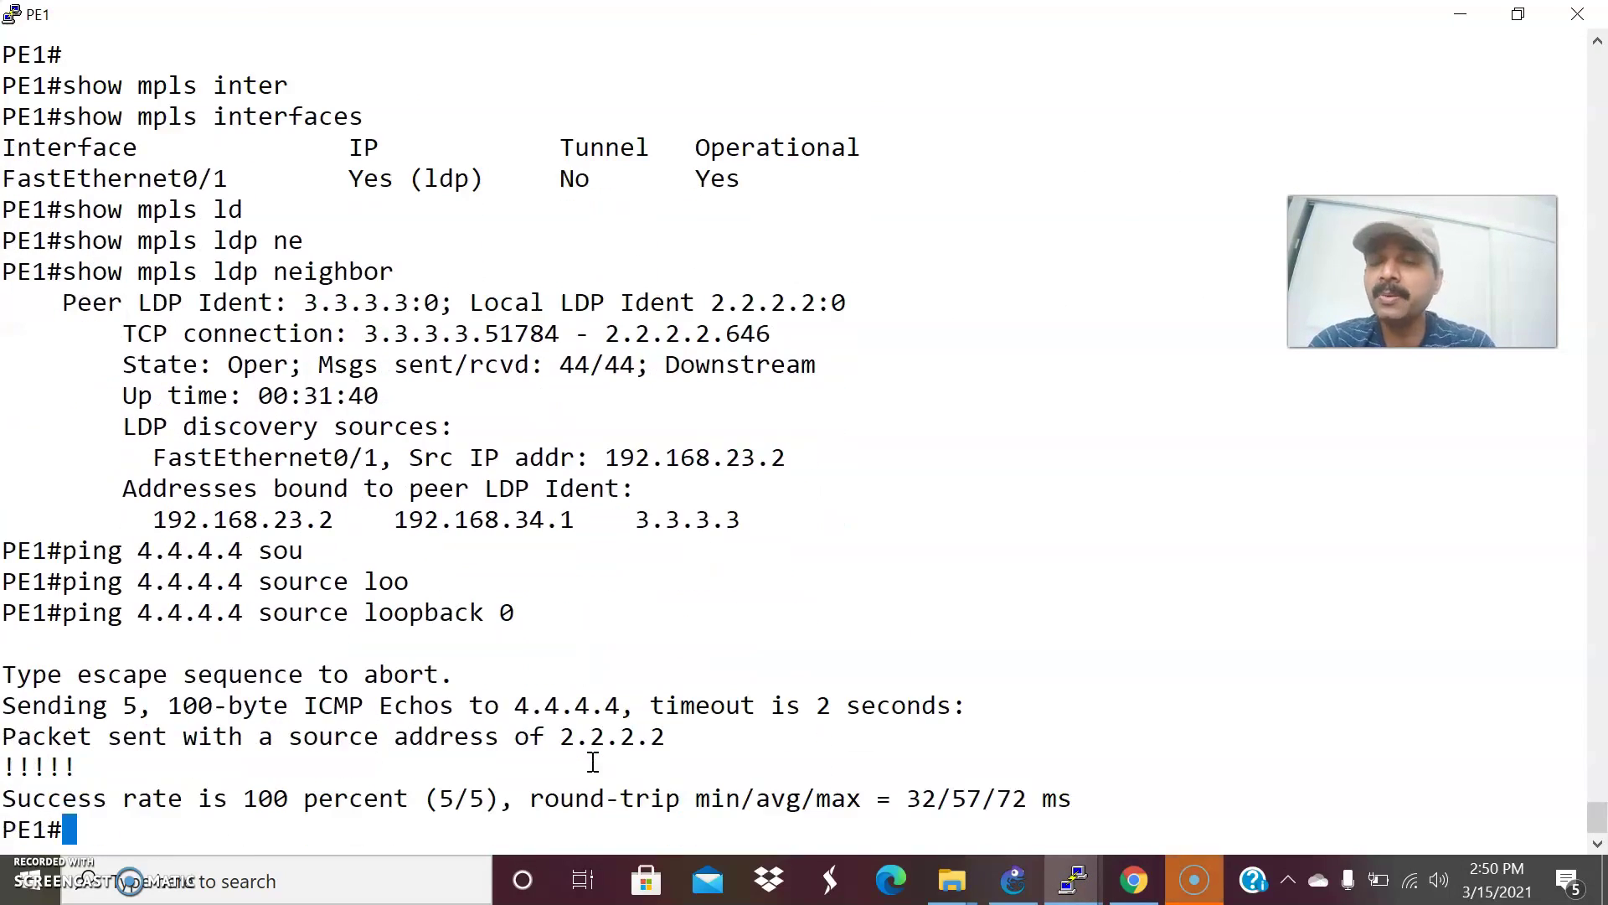
# Step: Test reachability from PE2 to PE1 by running "ping 2.2.2.2 source loopback 0" in the PE2 console
pyautogui.click(1018, 888)
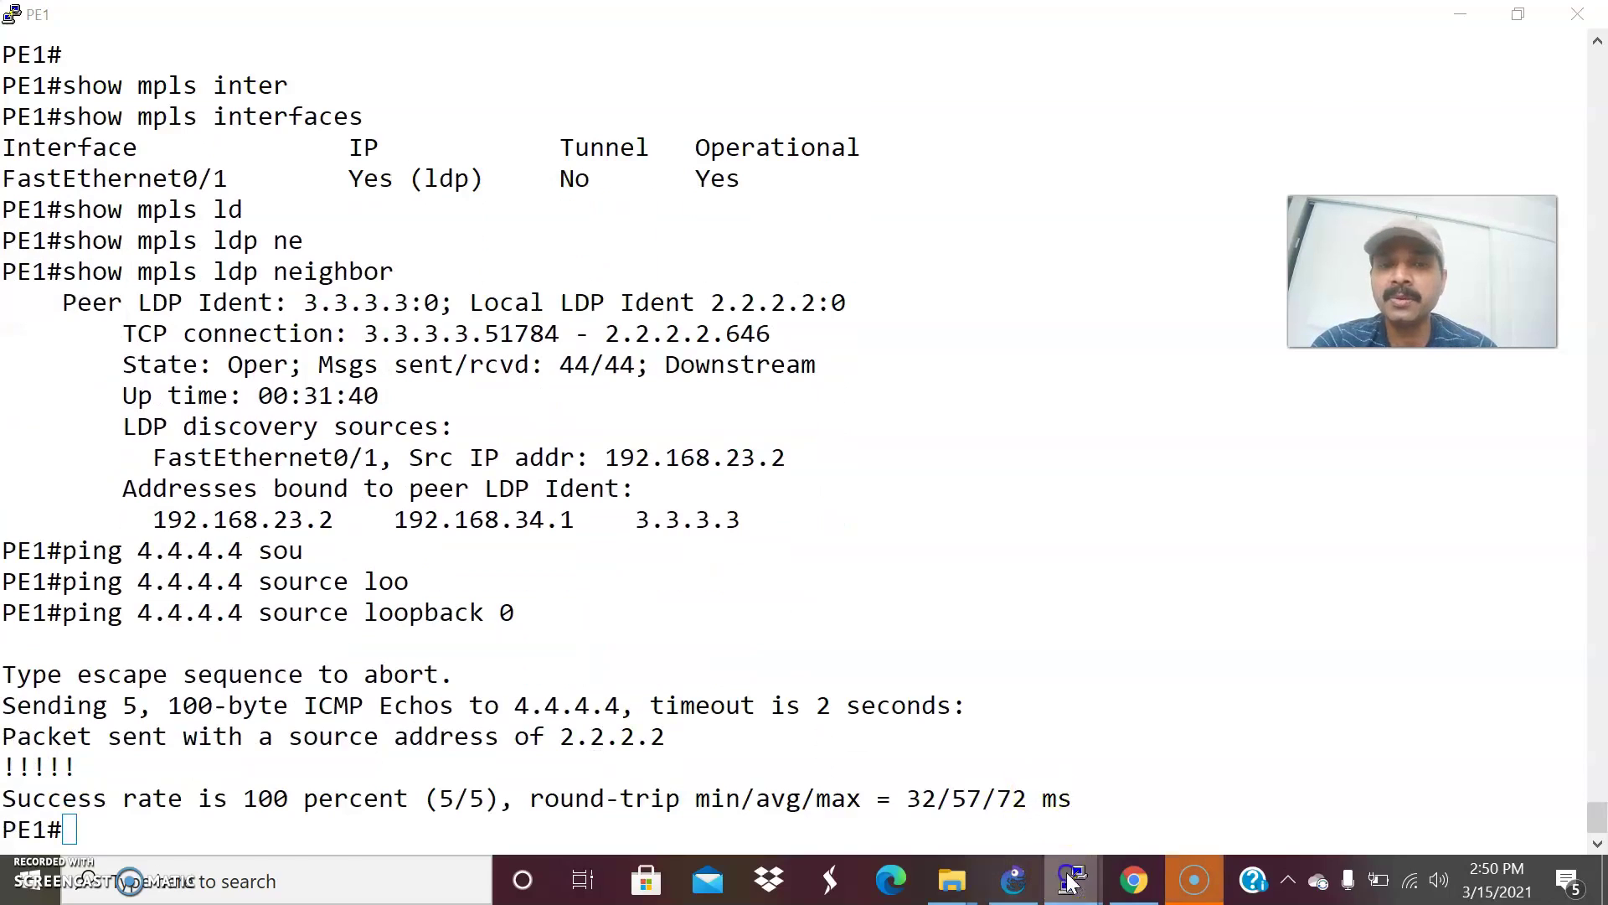
pyautogui.click(1069, 882)
pyautogui.click(1130, 767)
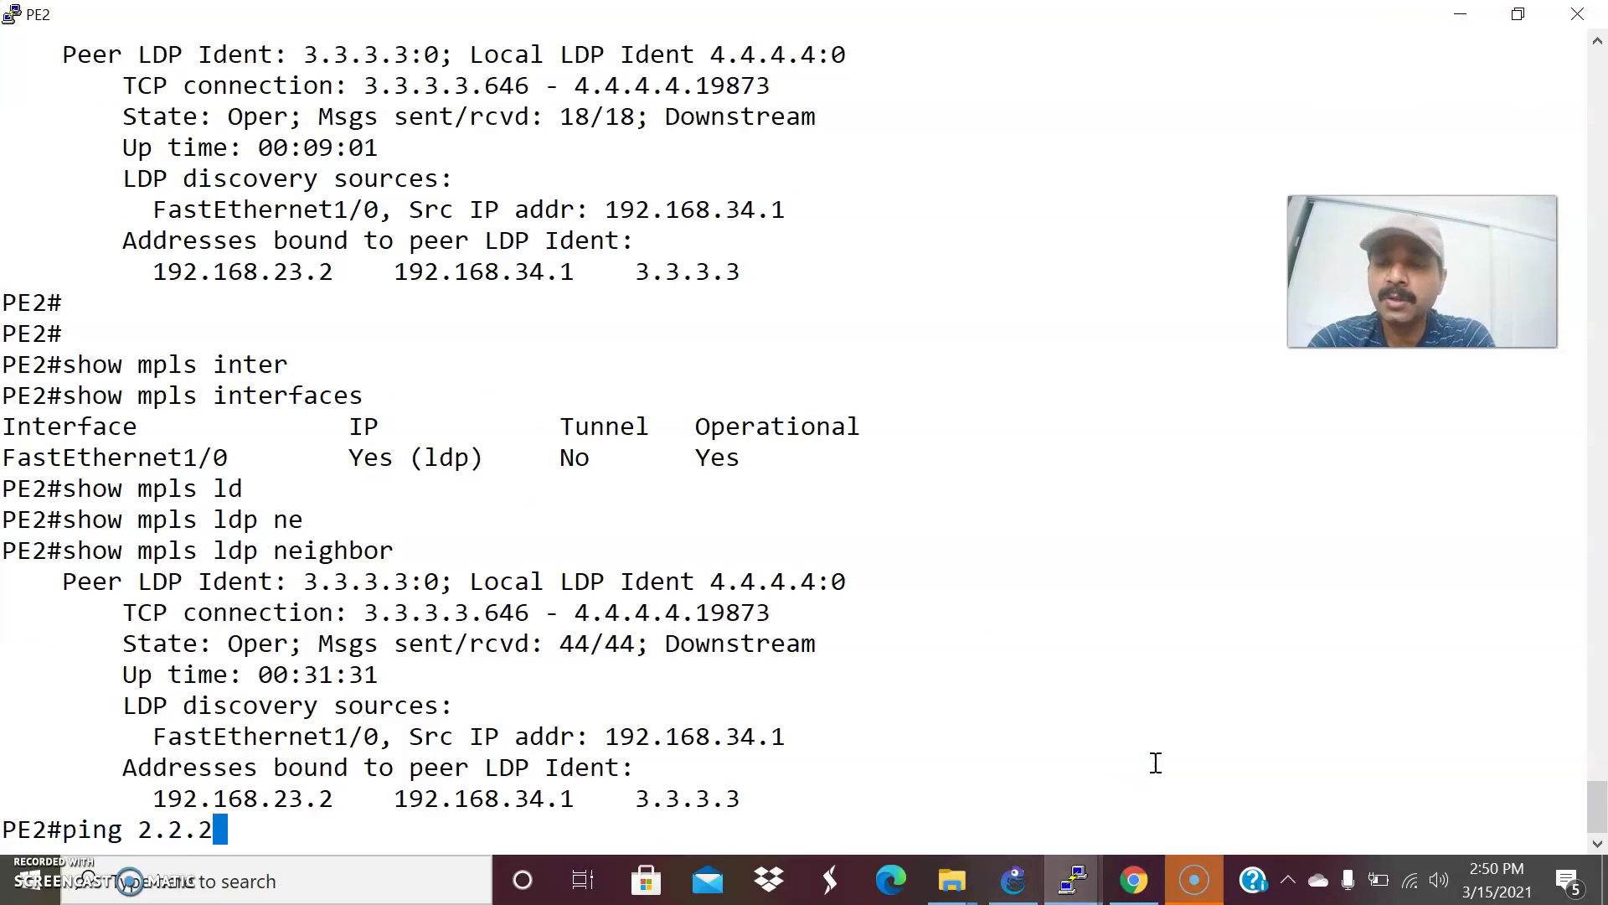
pyautogui.write('u')
pyautogui.press('Tab')
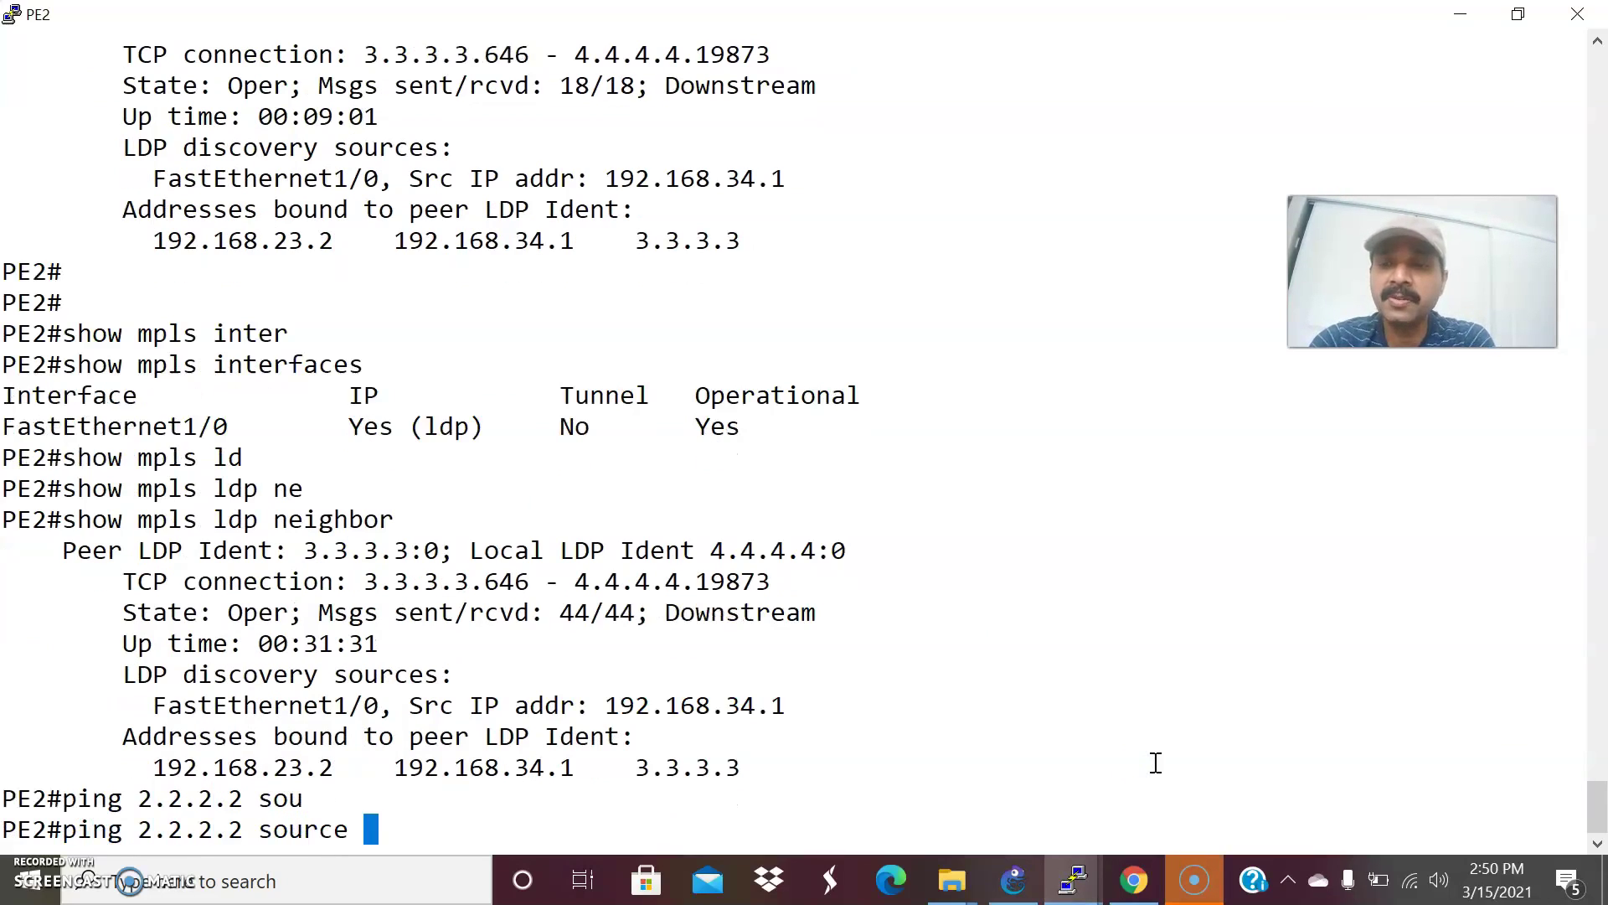
pyautogui.write('loo')
pyautogui.press('Tab')
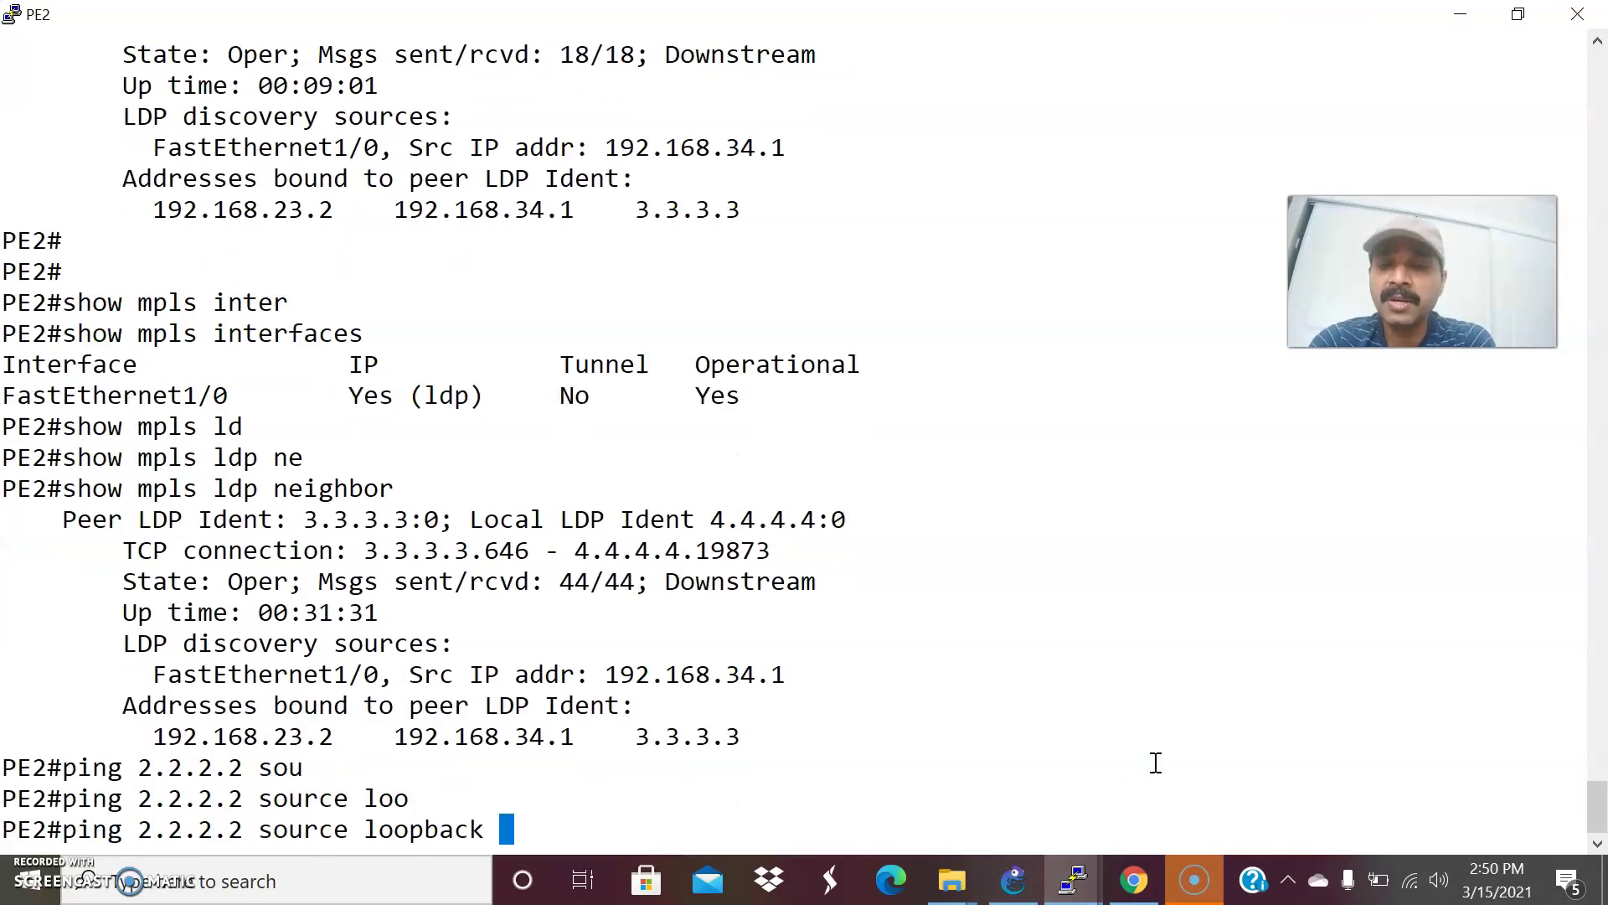
pyautogui.write('0')
pyautogui.press('Return')
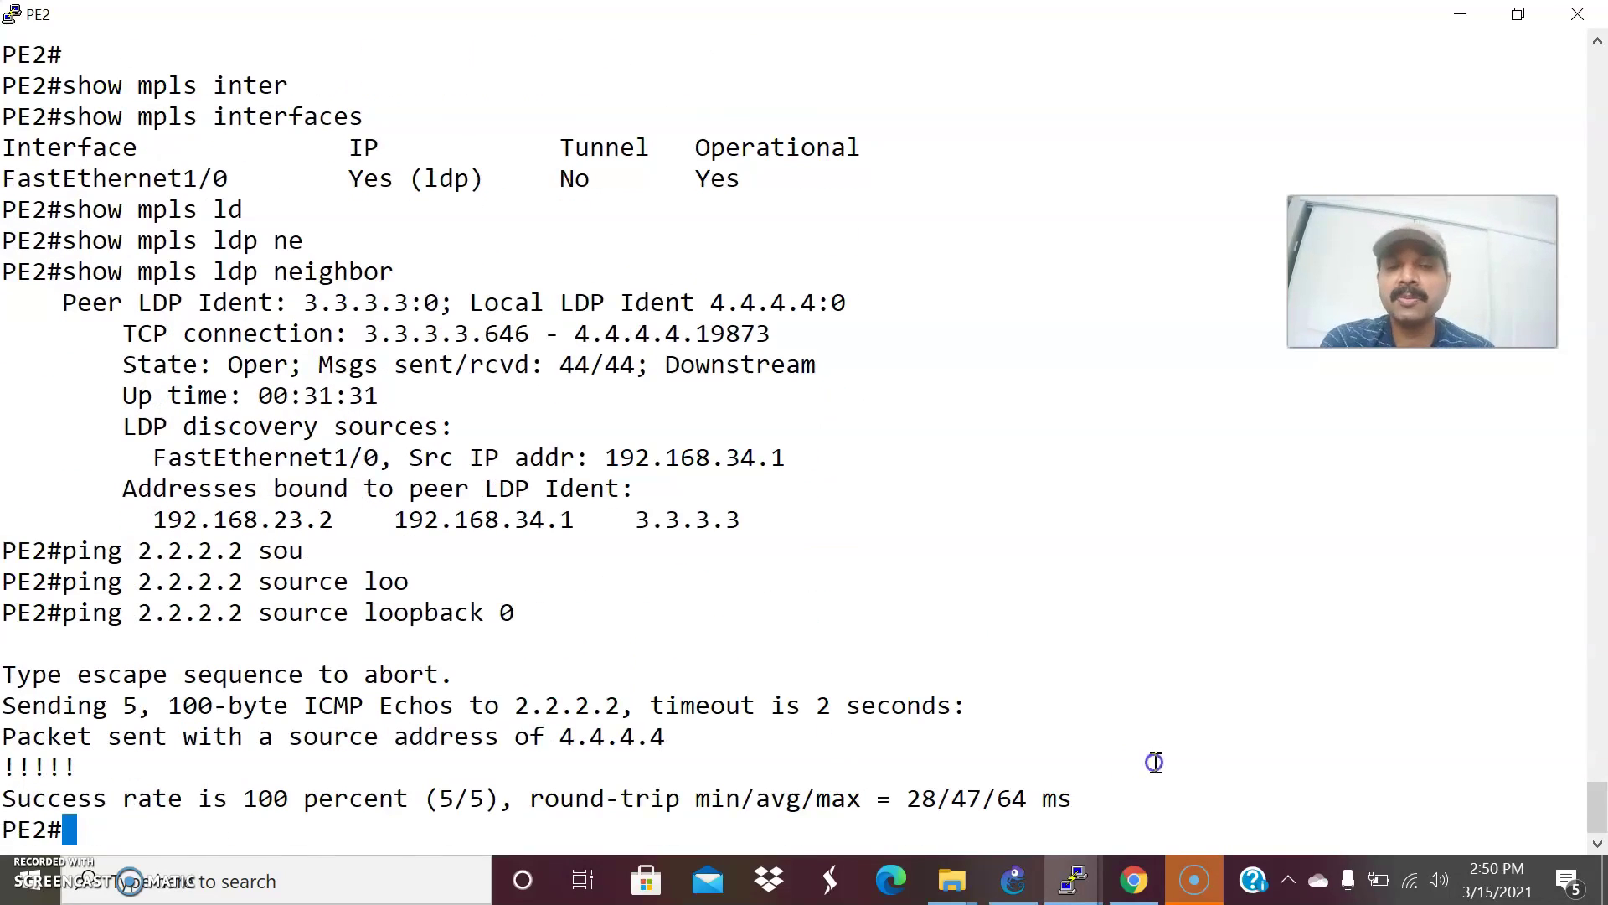
# Step: Run "show mpls forwarding-table" in the PE1 console and relate its labels to the GNS3 topology diagram
pyautogui.click(1013, 880)
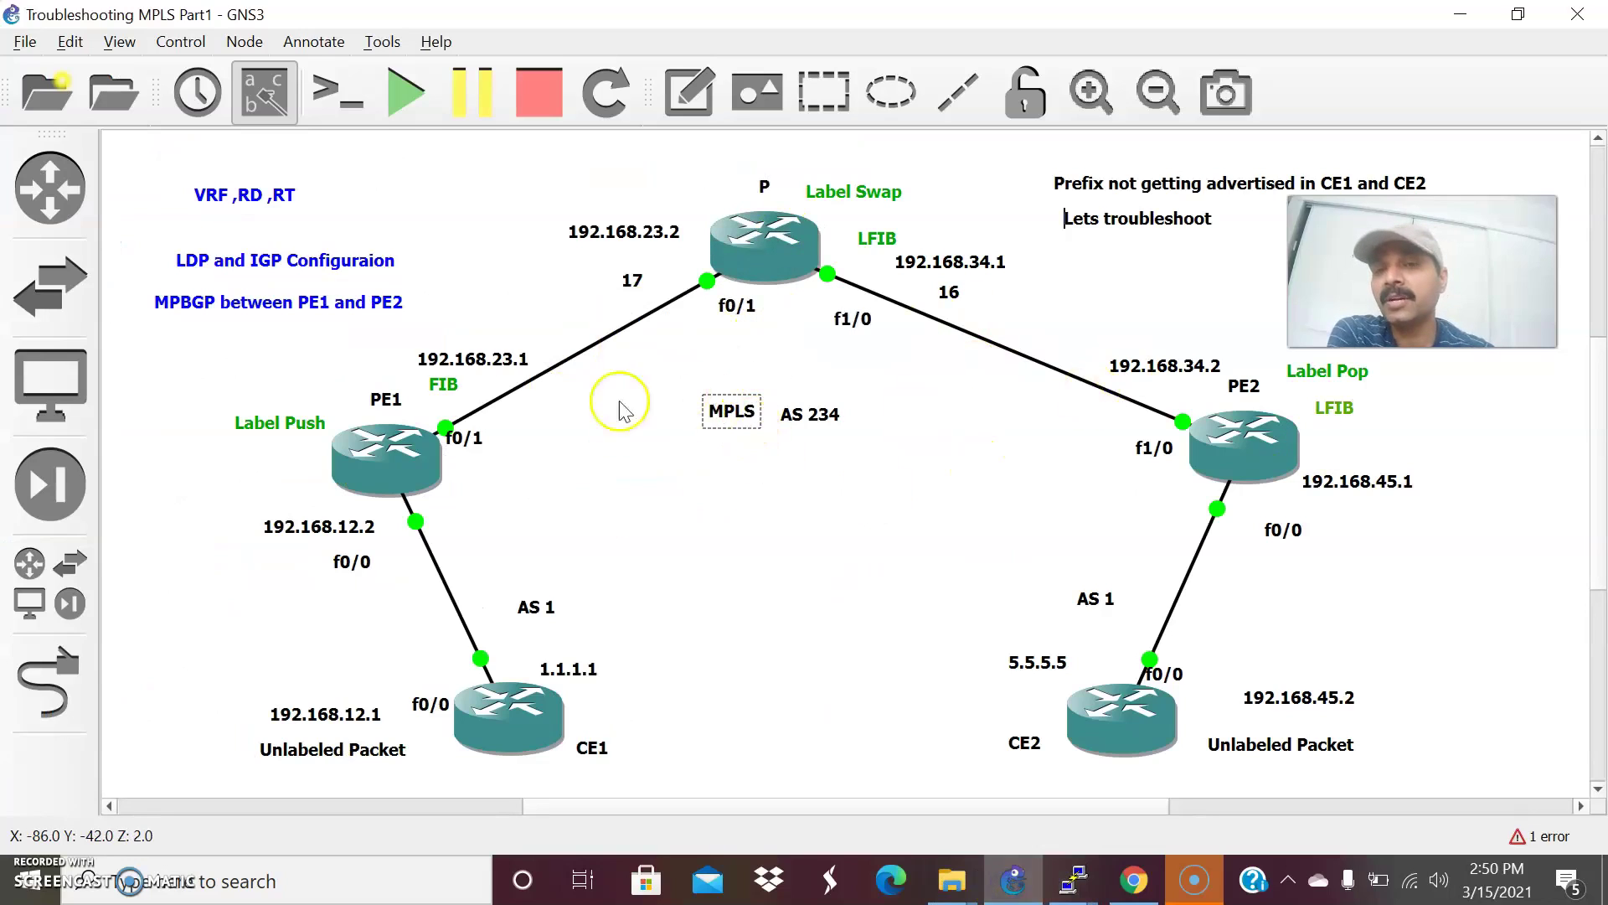
pyautogui.click(574, 409)
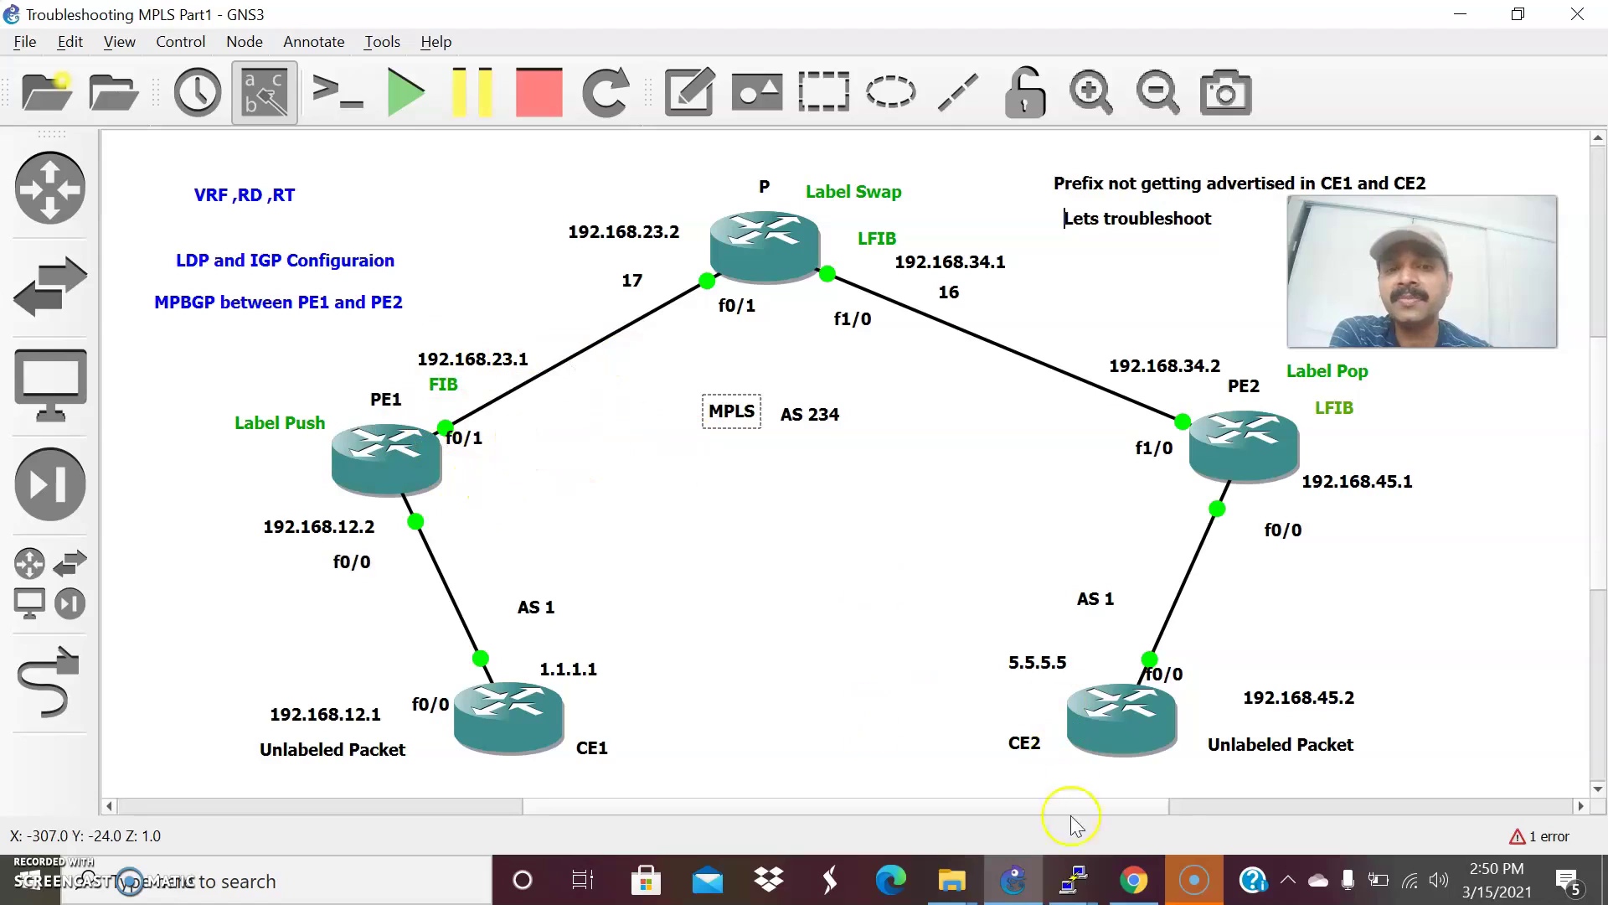
pyautogui.moveTo(1074, 879)
pyautogui.click(649, 731)
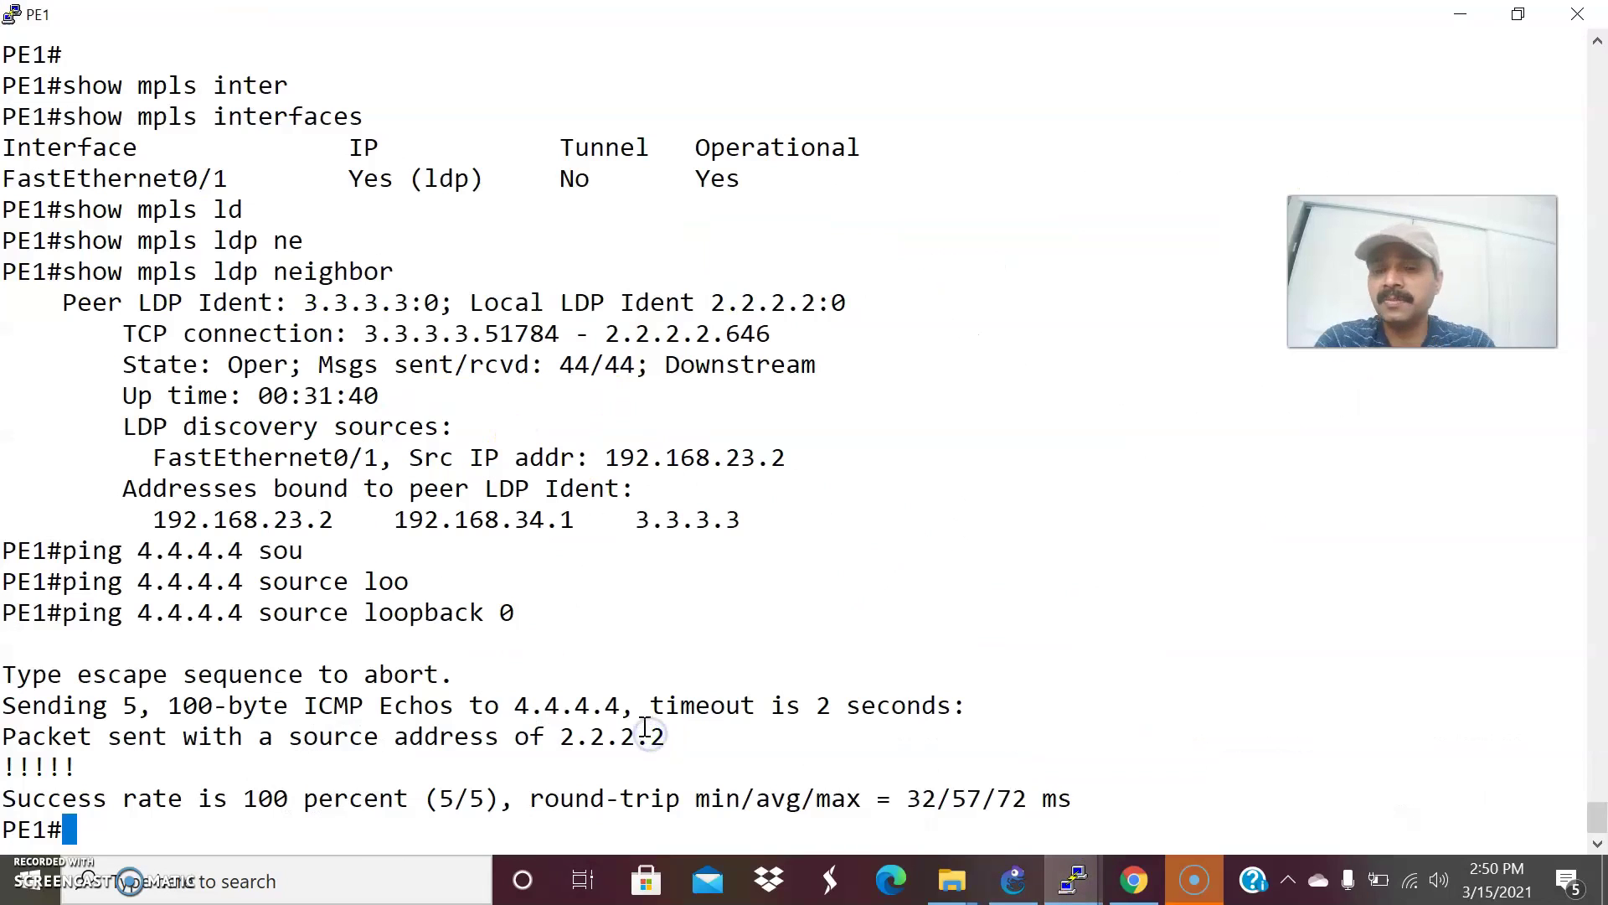
pyautogui.write('show mpl')
pyautogui.press('Tab')
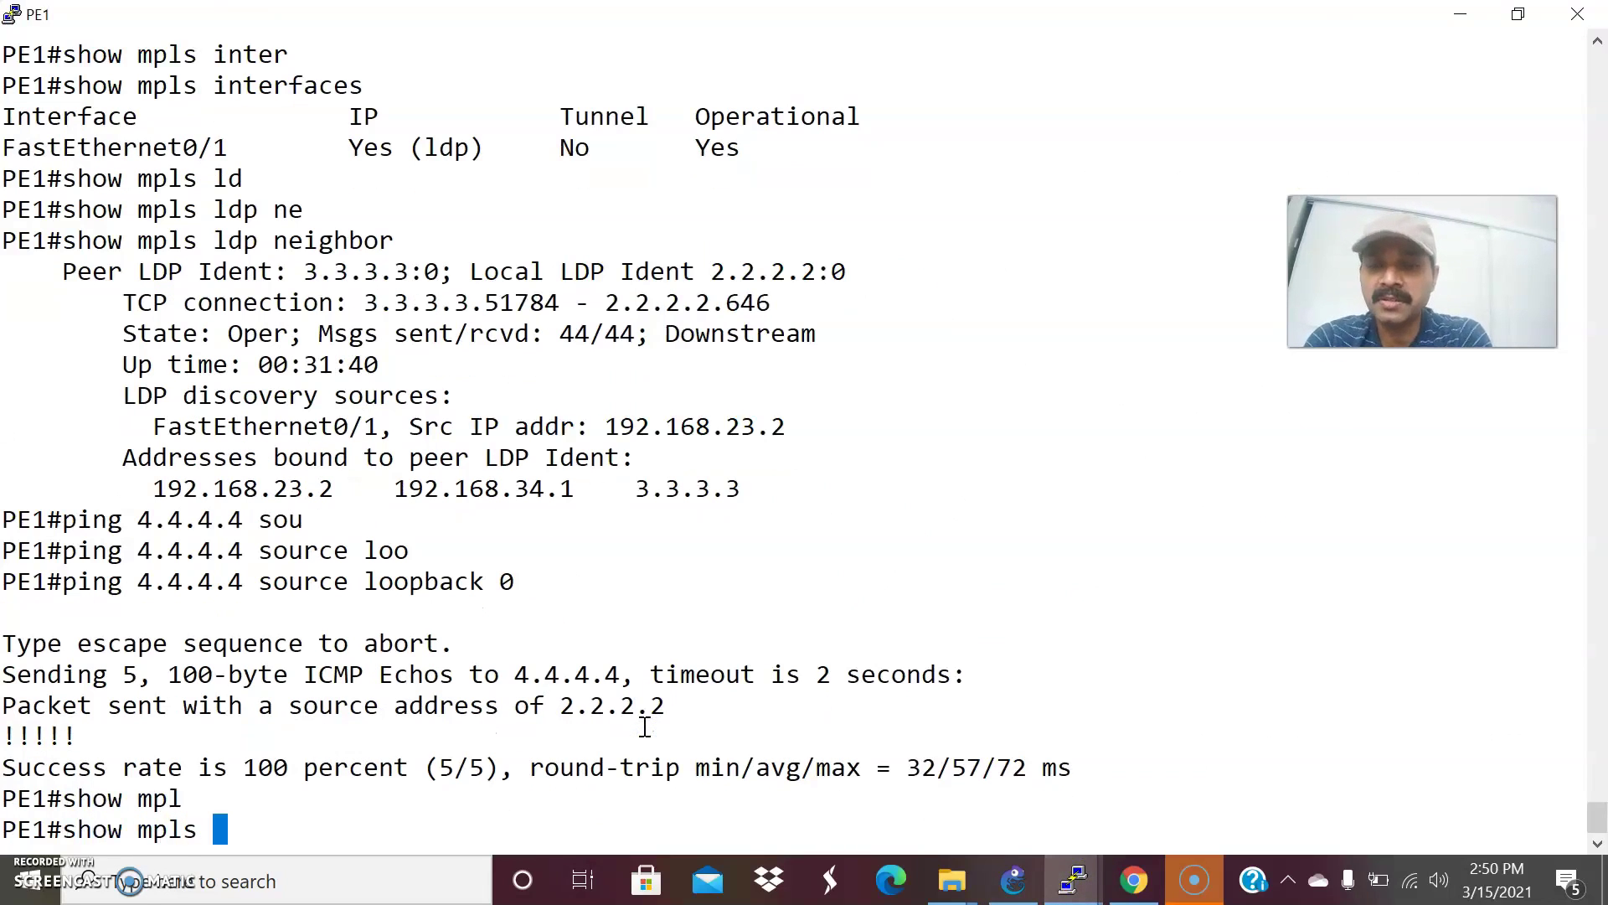
pyautogui.write('fo')
pyautogui.press('Tab')
pyautogui.press('Return')
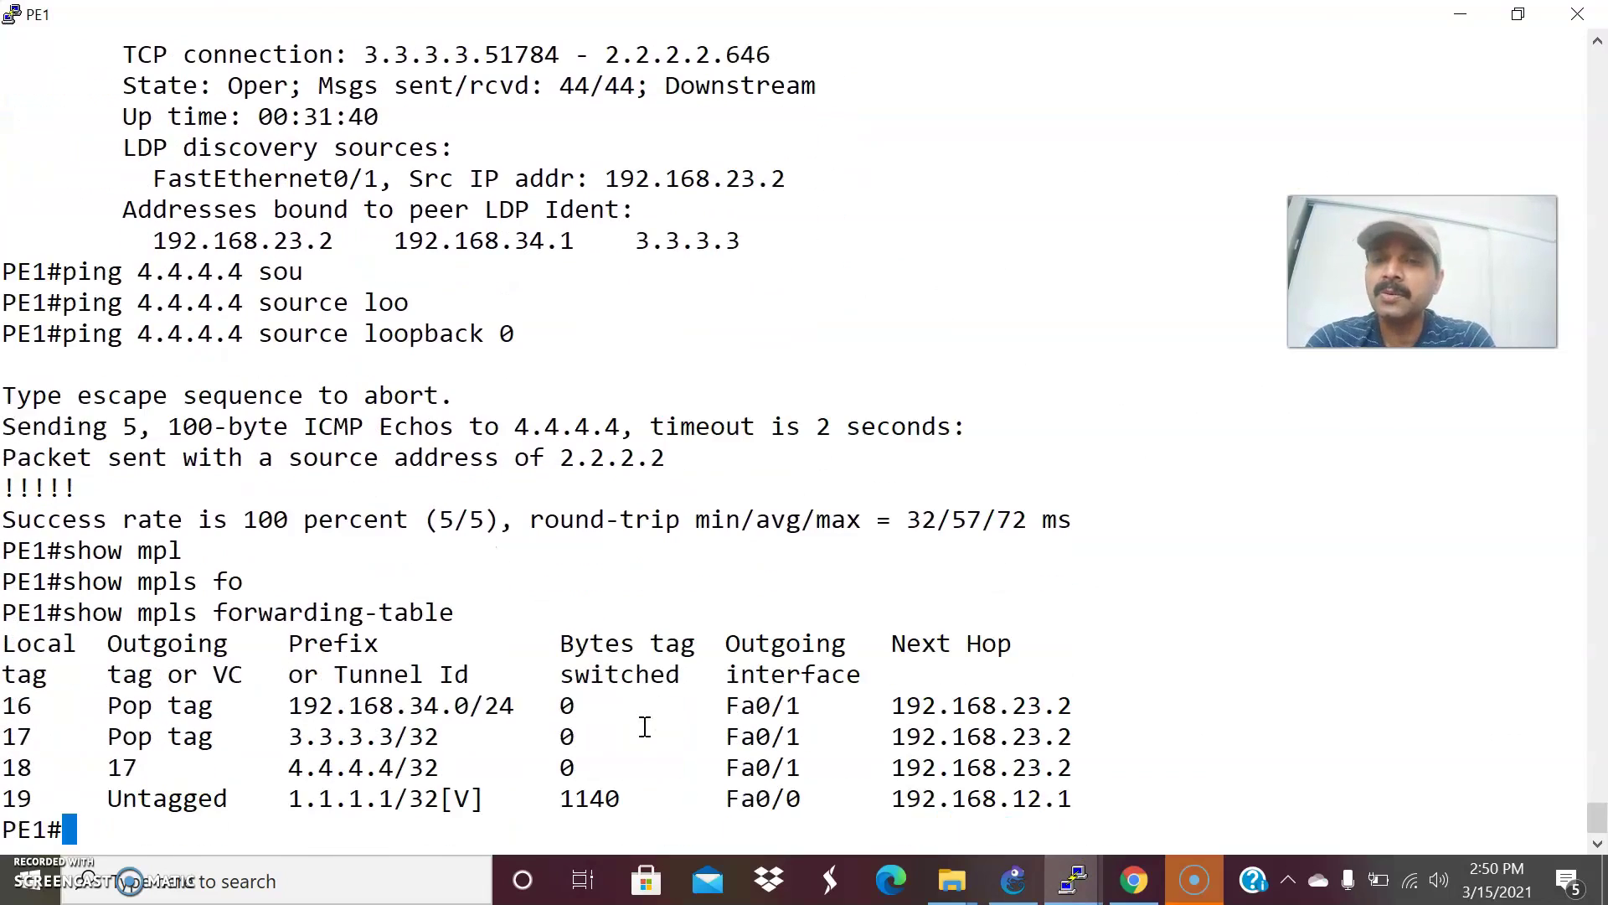
pyautogui.hotkey('alt', 'Tab')
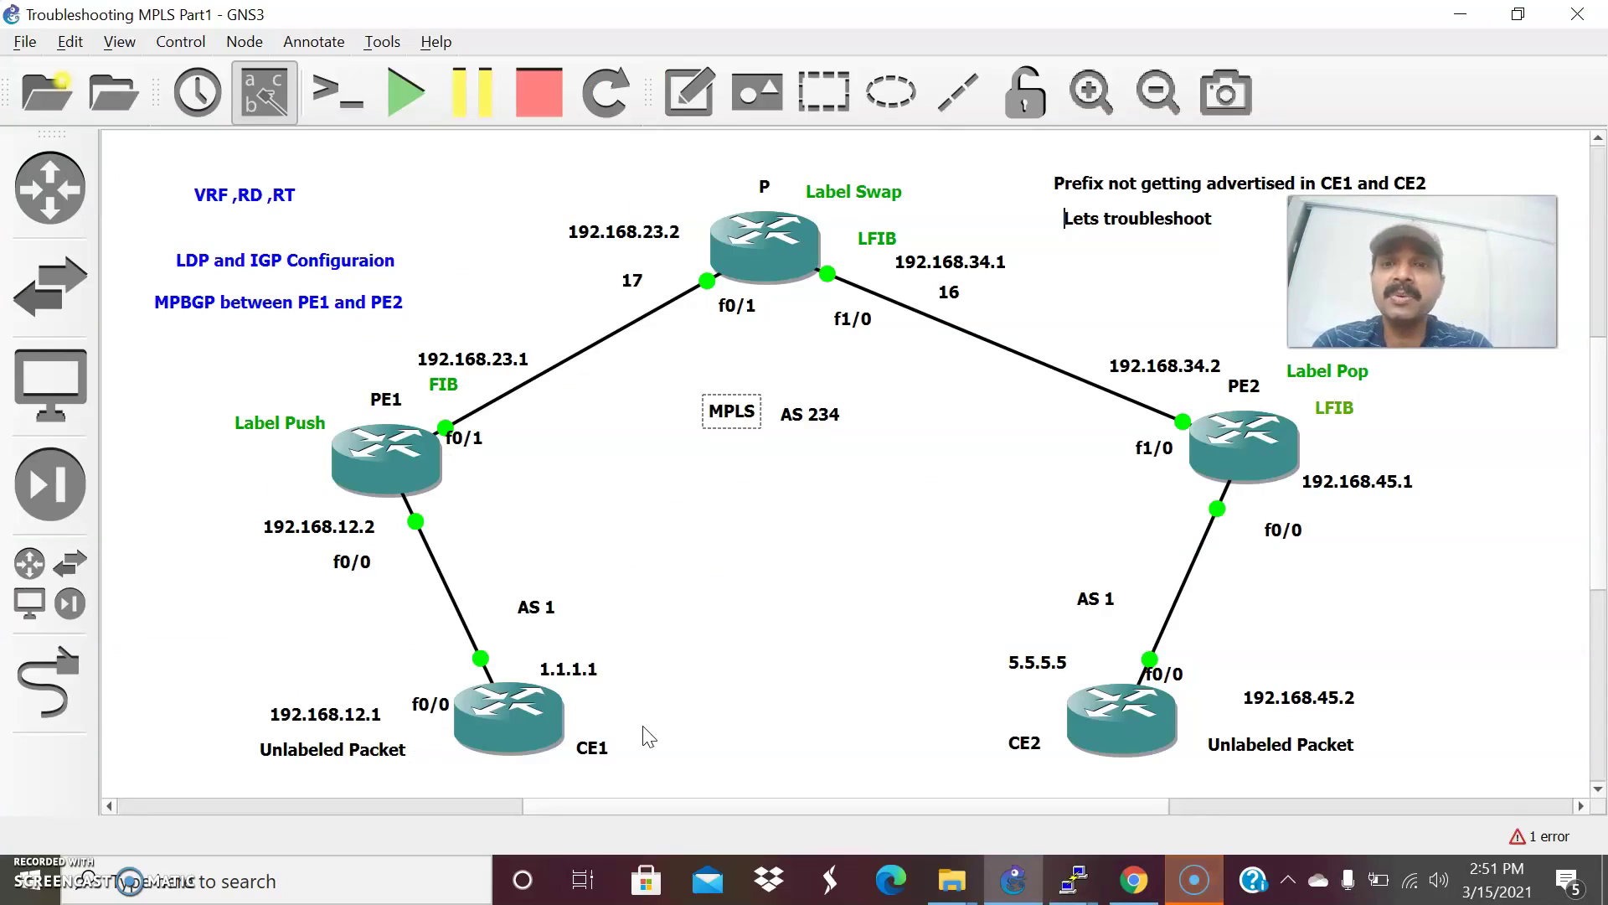
pyautogui.hotkey('alt', 'Tab')
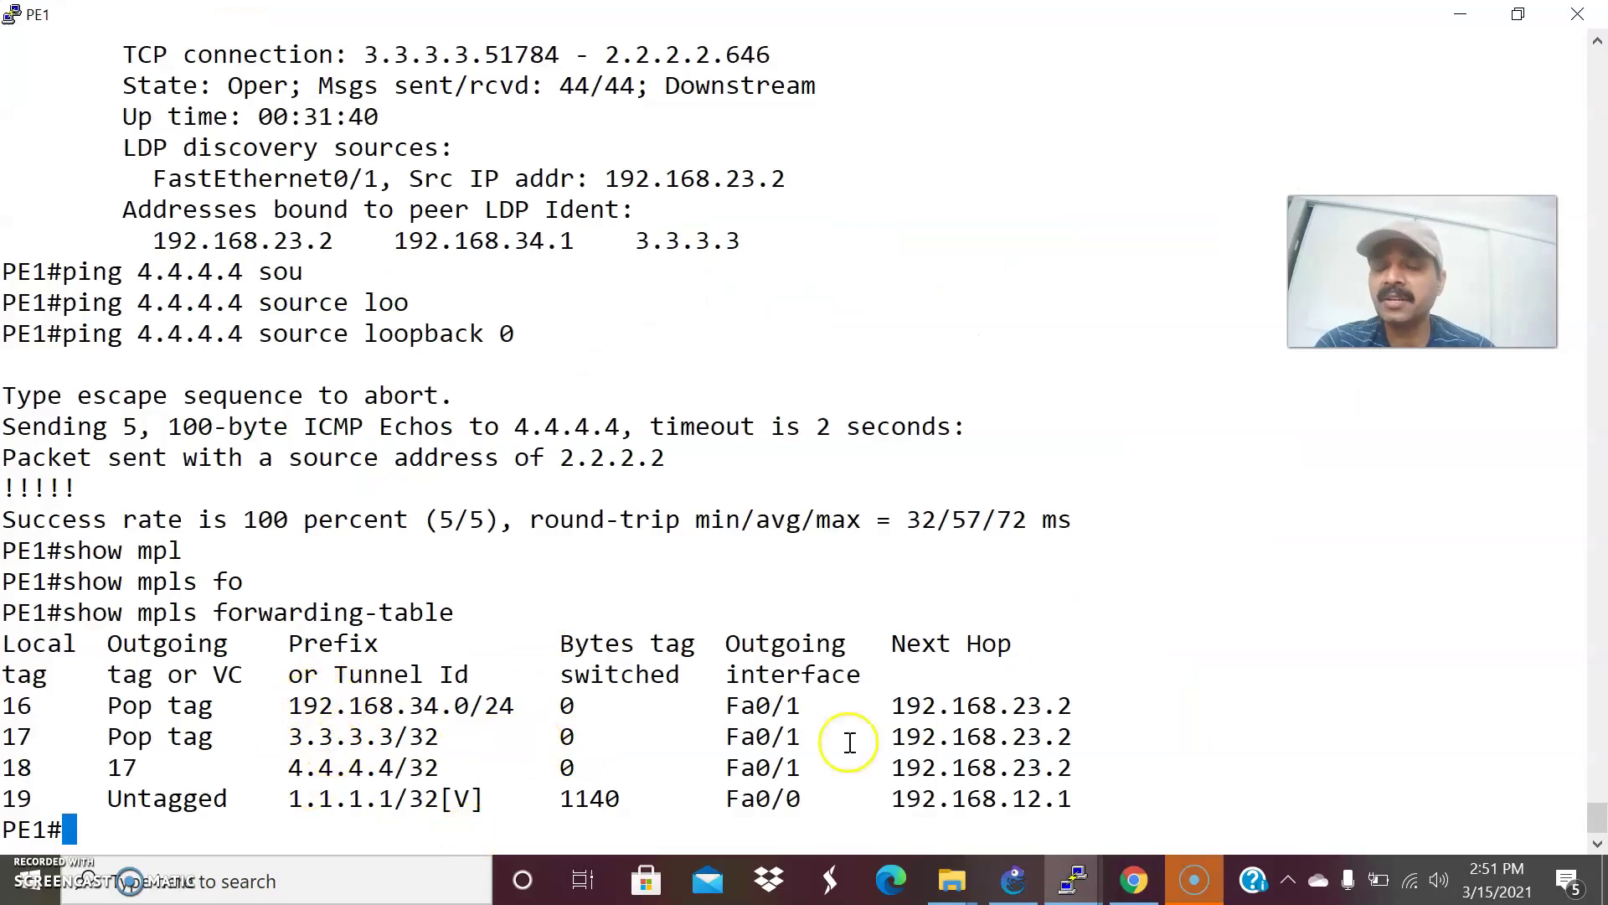
# Step: Display the MPLS label bindings on PE2 by running "show mpls forwarding-table" in its console
pyautogui.moveTo(1068, 876)
pyautogui.click(1196, 762)
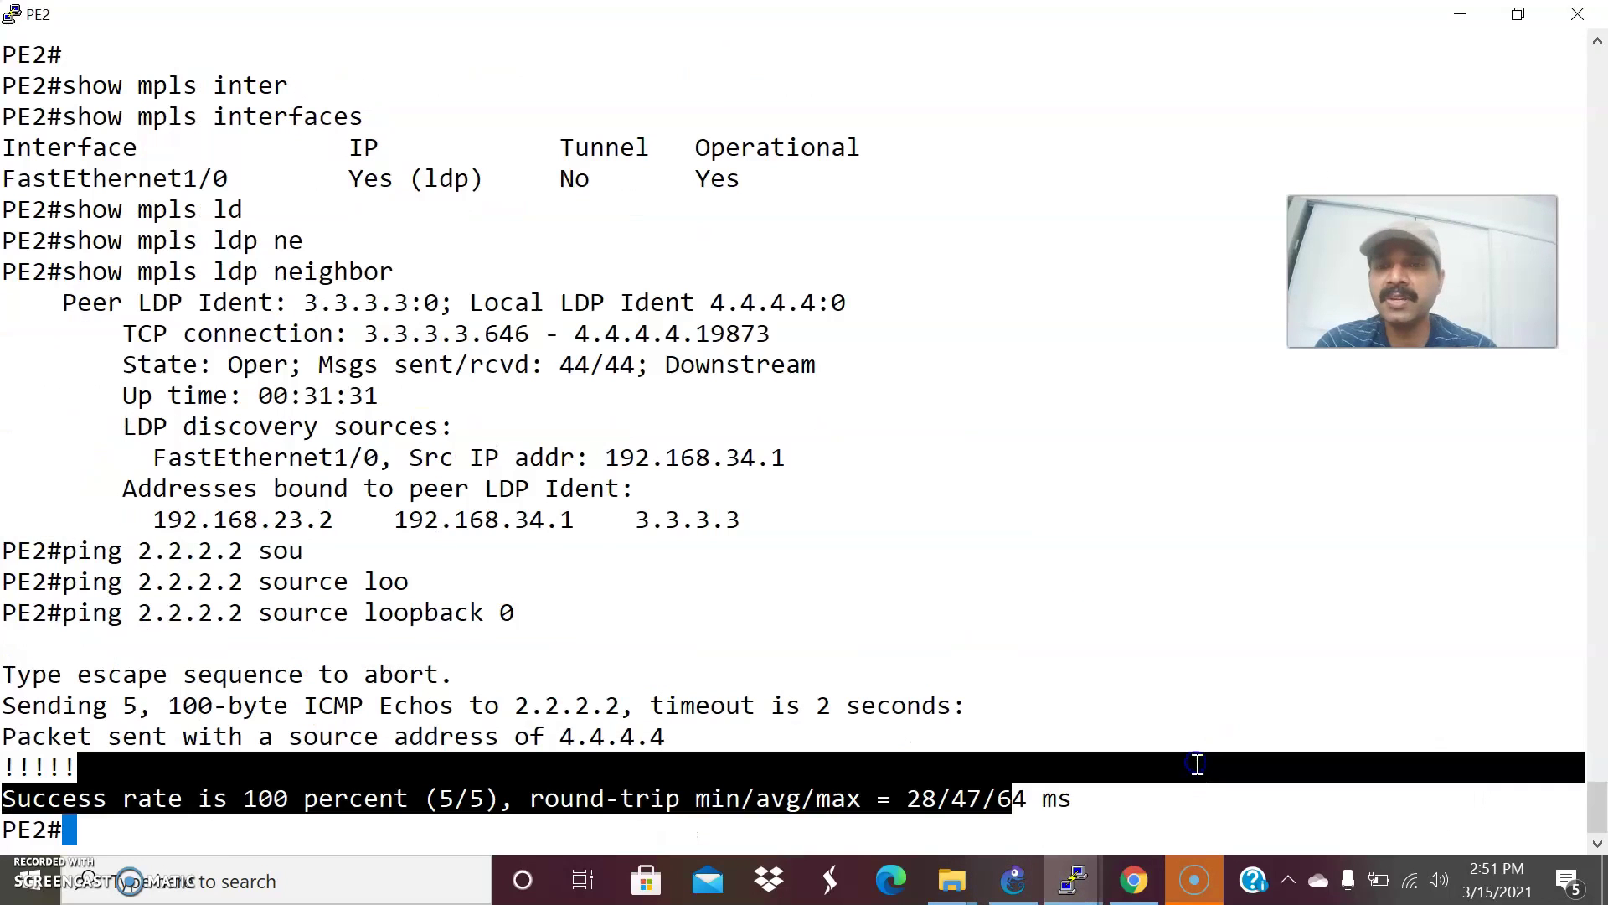
pyautogui.press('Return')
pyautogui.press('Return')
pyautogui.press('Return')
pyautogui.write('show mpl')
pyautogui.press('Tab')
pyautogui.write('fo')
pyautogui.press('Tab')
pyautogui.press('Return')
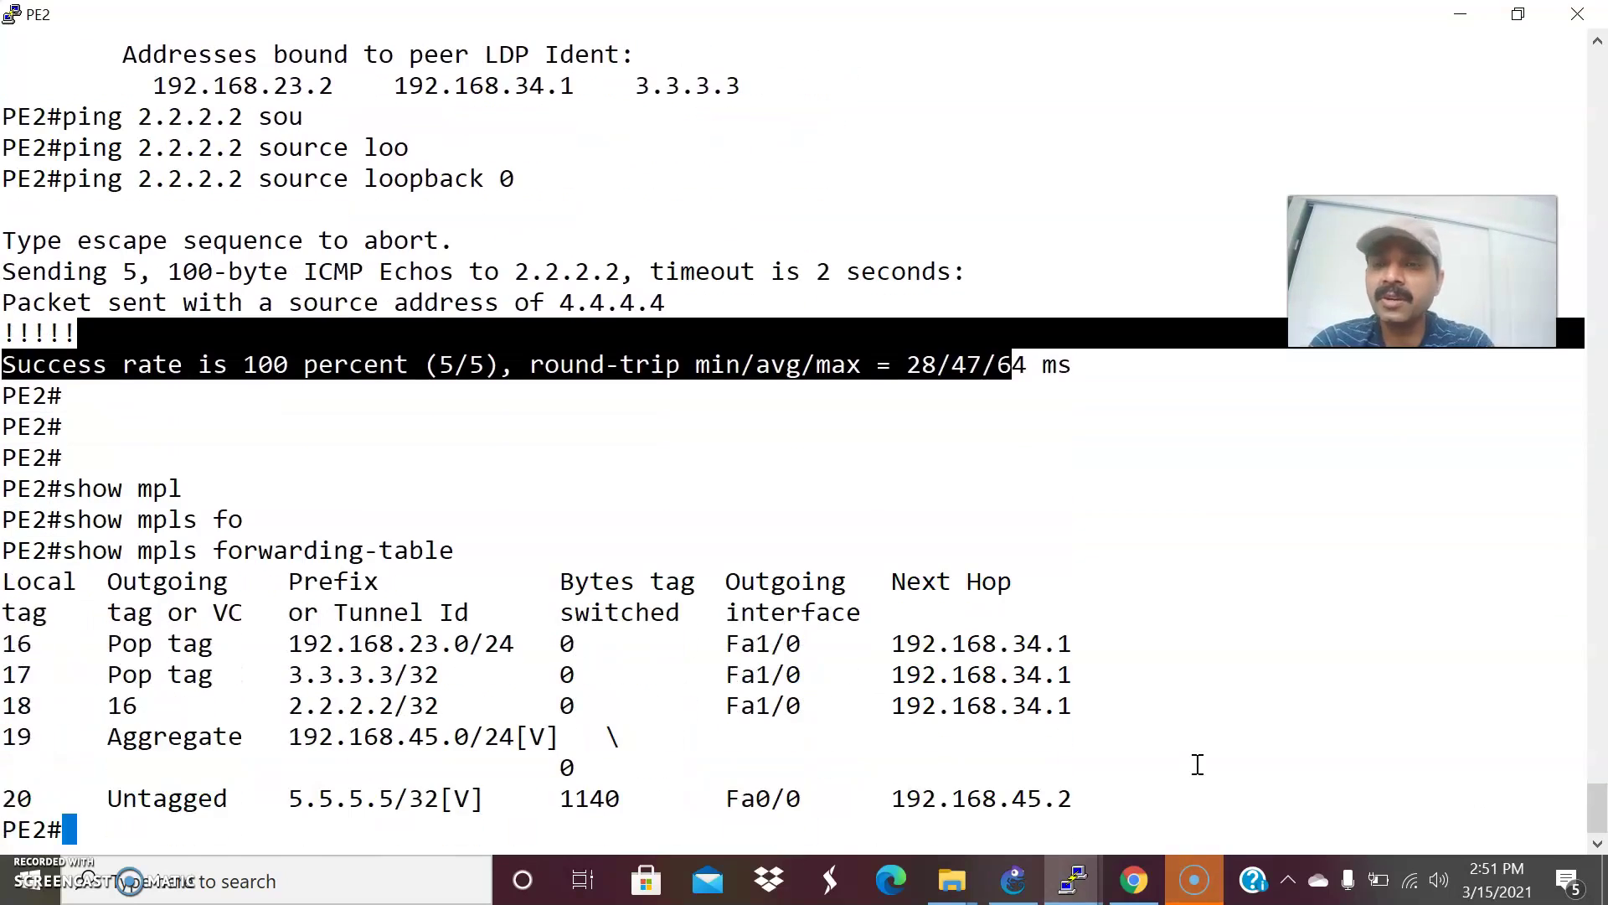
# Step: Trace the labelled path from PE1 to PE2 with "traceroute 4.4.4.4 source loopback 0" in the PE1 console
pyautogui.hotkey('alt', 'Tab')
pyautogui.moveTo(1072, 878)
pyautogui.click(656, 789)
pyautogui.write('tra')
pyautogui.press('Tab')
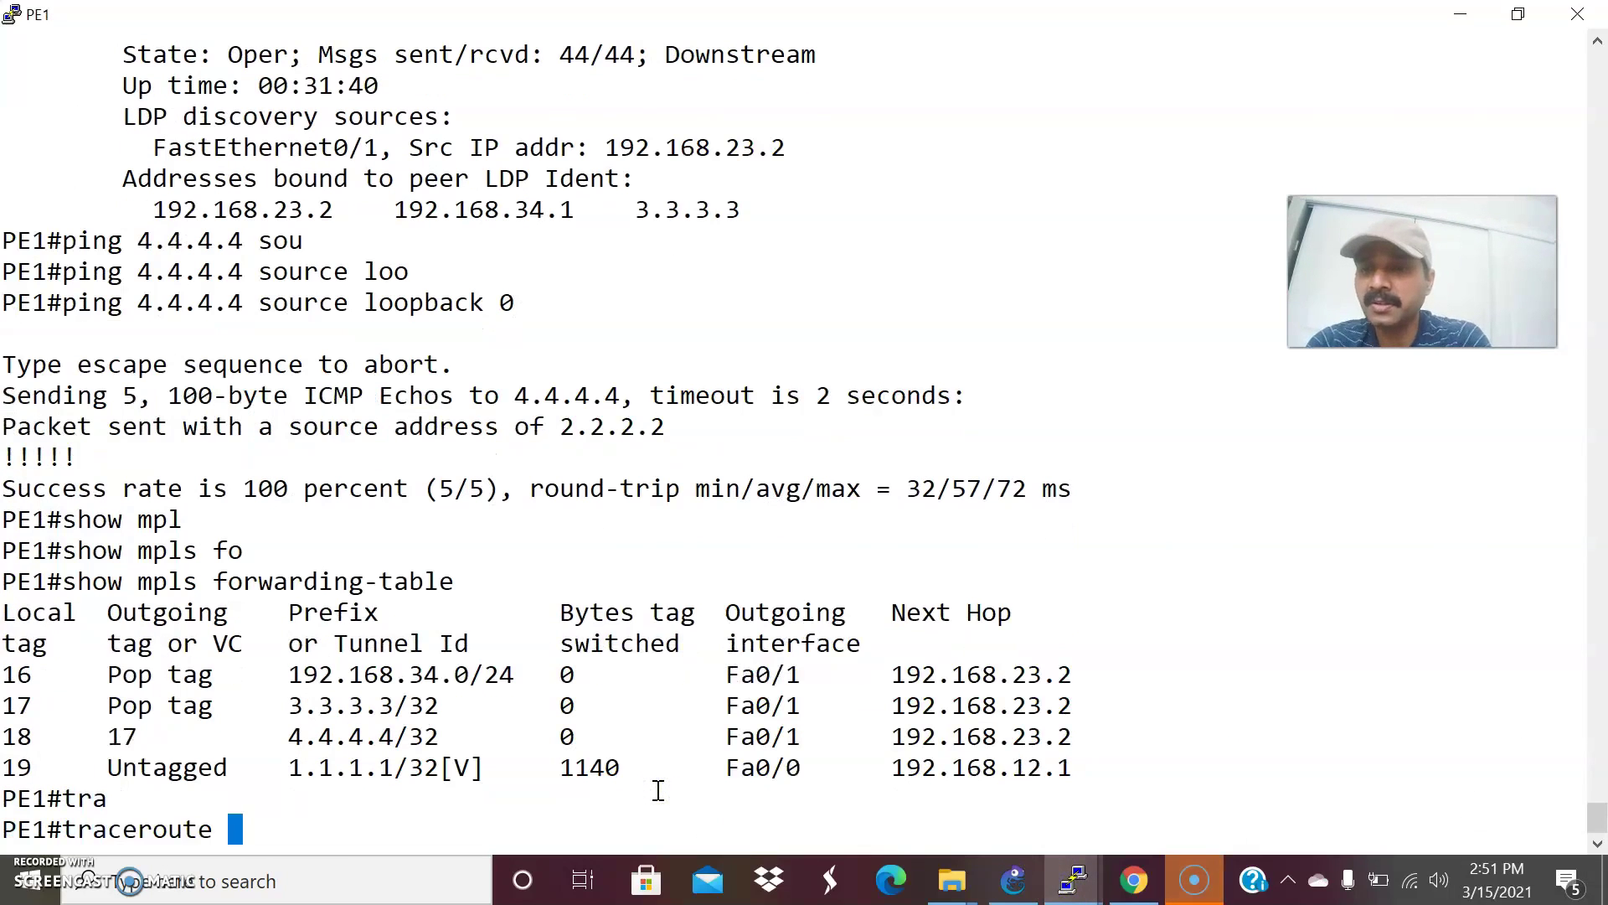
pyautogui.write('4.4.4.4 sou')
pyautogui.press('Tab')
pyautogui.write('loo')
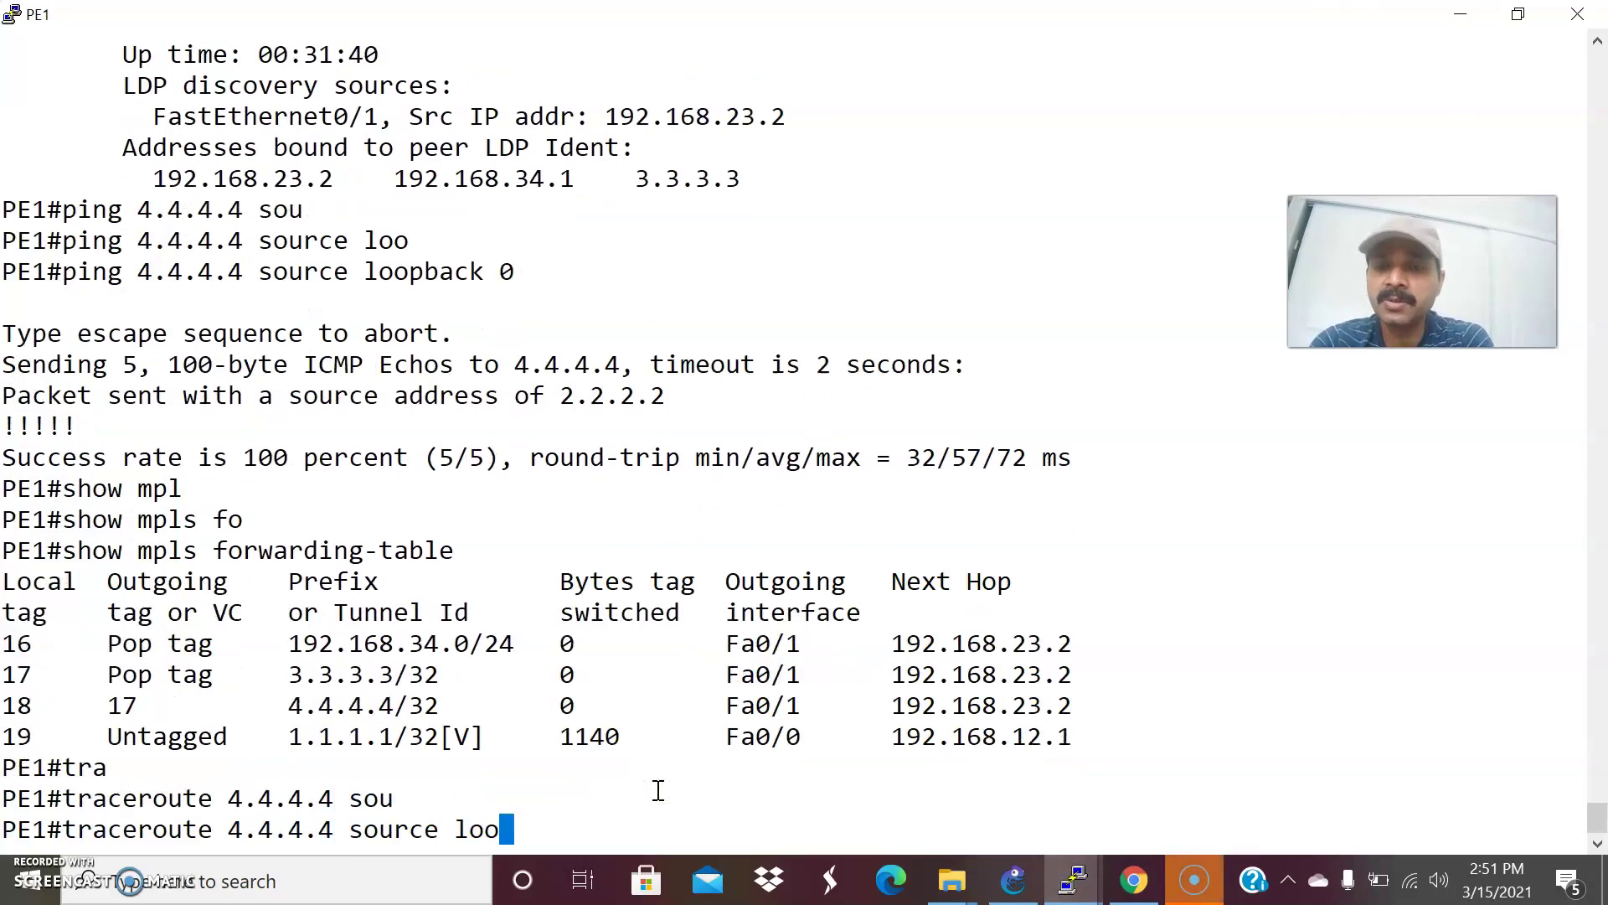
pyautogui.press('Tab')
pyautogui.write('0')
pyautogui.press('Return')
# Step: Trace the return path from PE2 to PE1 with "traceroute 2.2.2.2 source loopback 0" in the PE2 console
pyautogui.hotkey('alt', 'Tab')
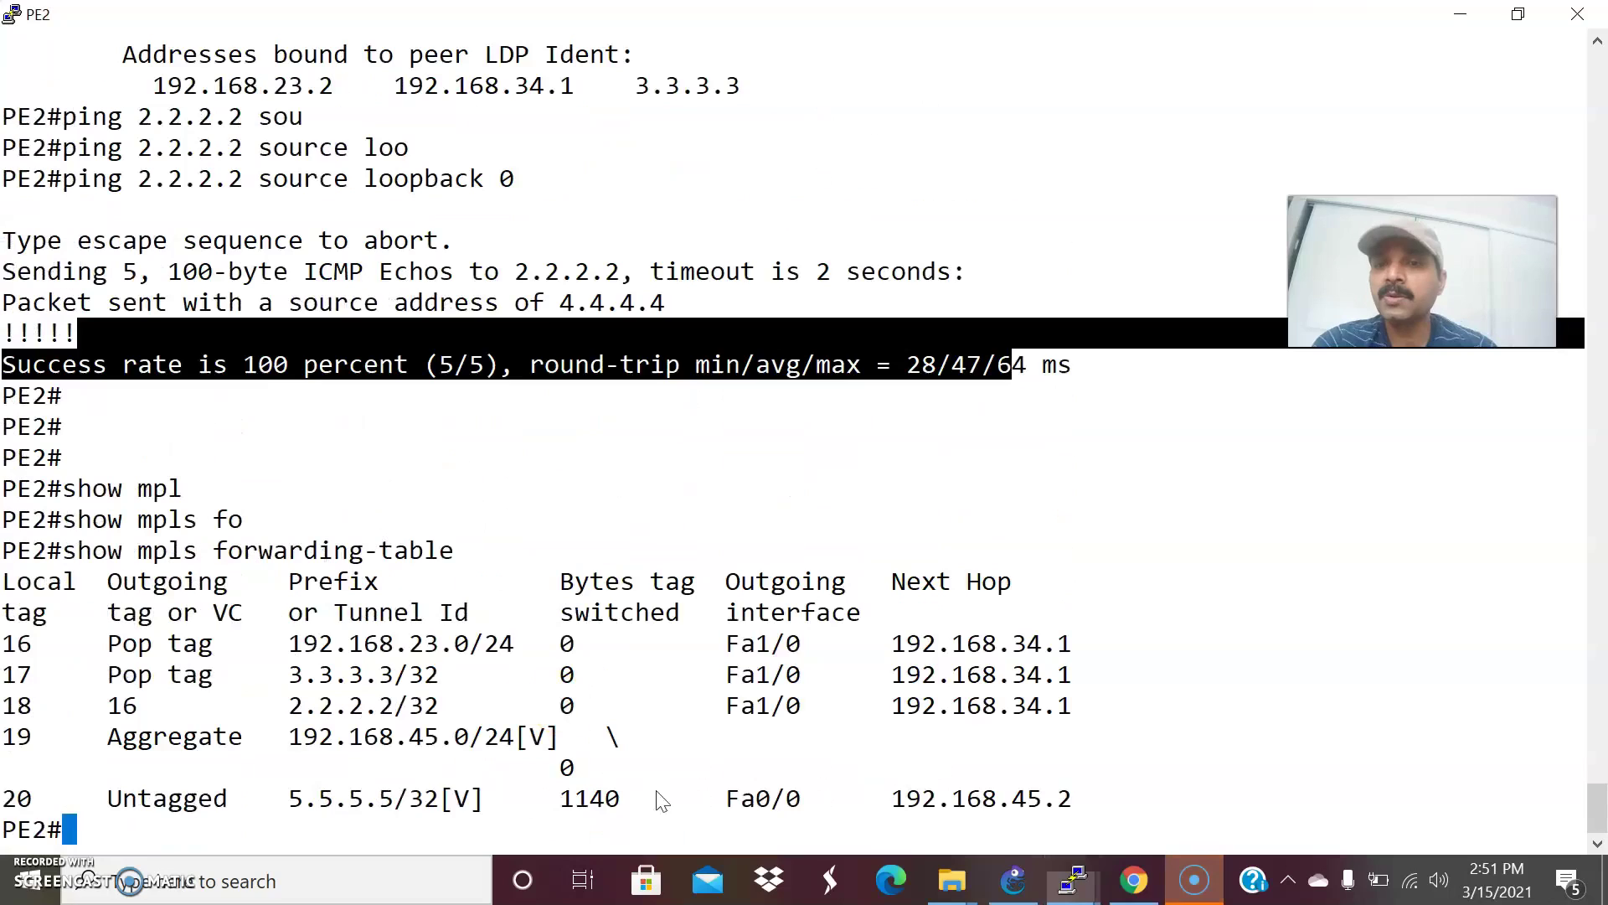
pyautogui.hotkey('alt', 'Tab')
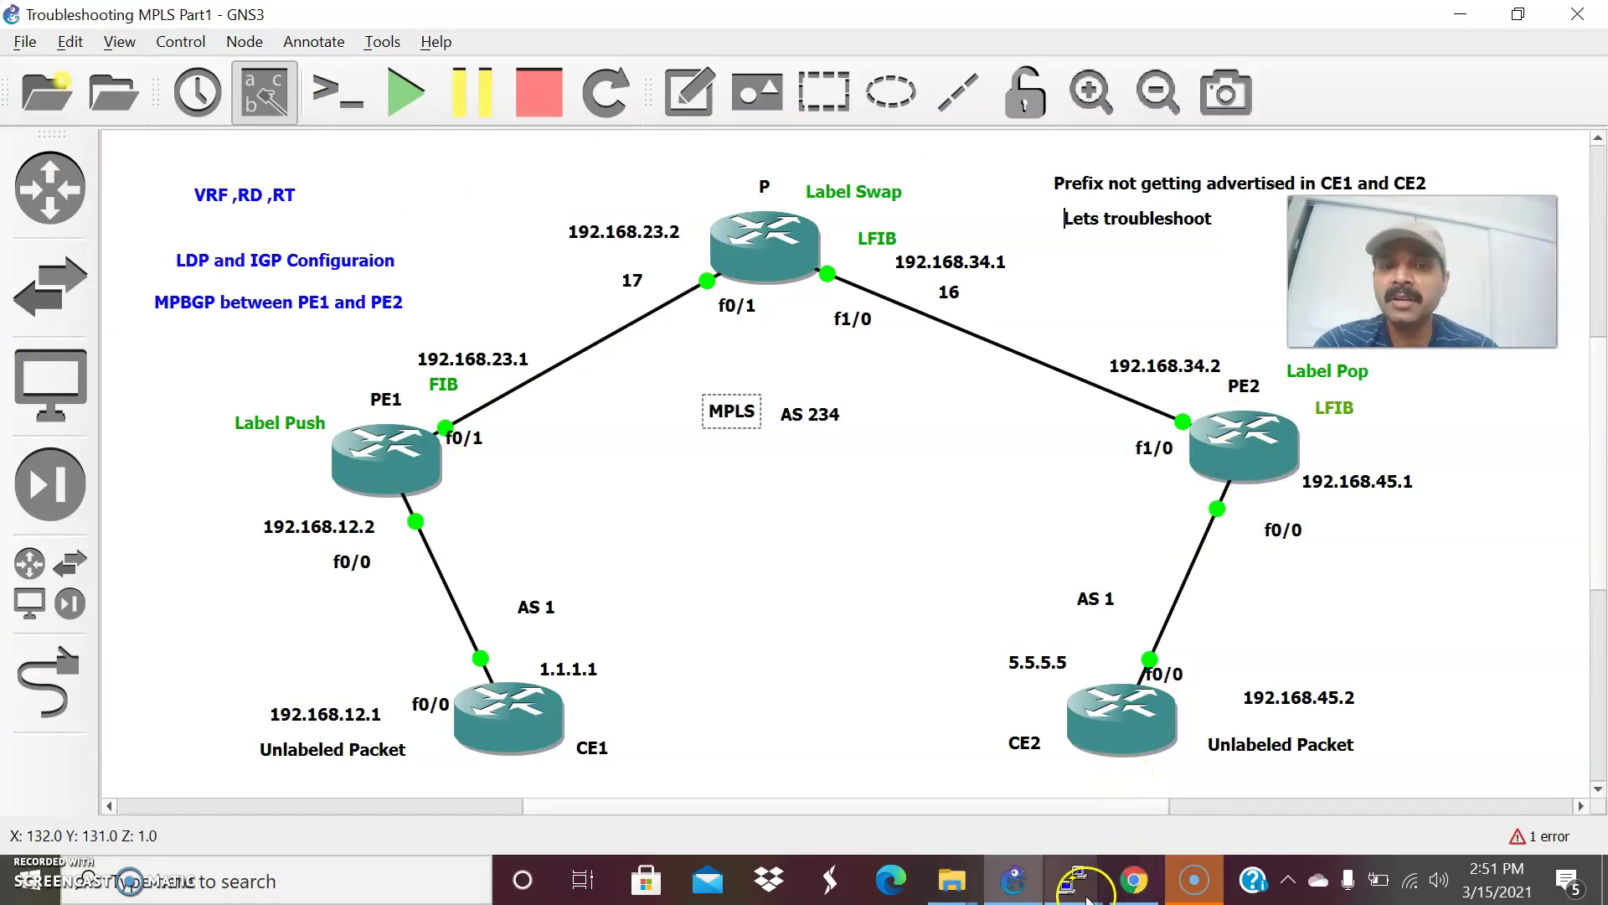
pyautogui.moveTo(1074, 879)
pyautogui.click(1101, 774)
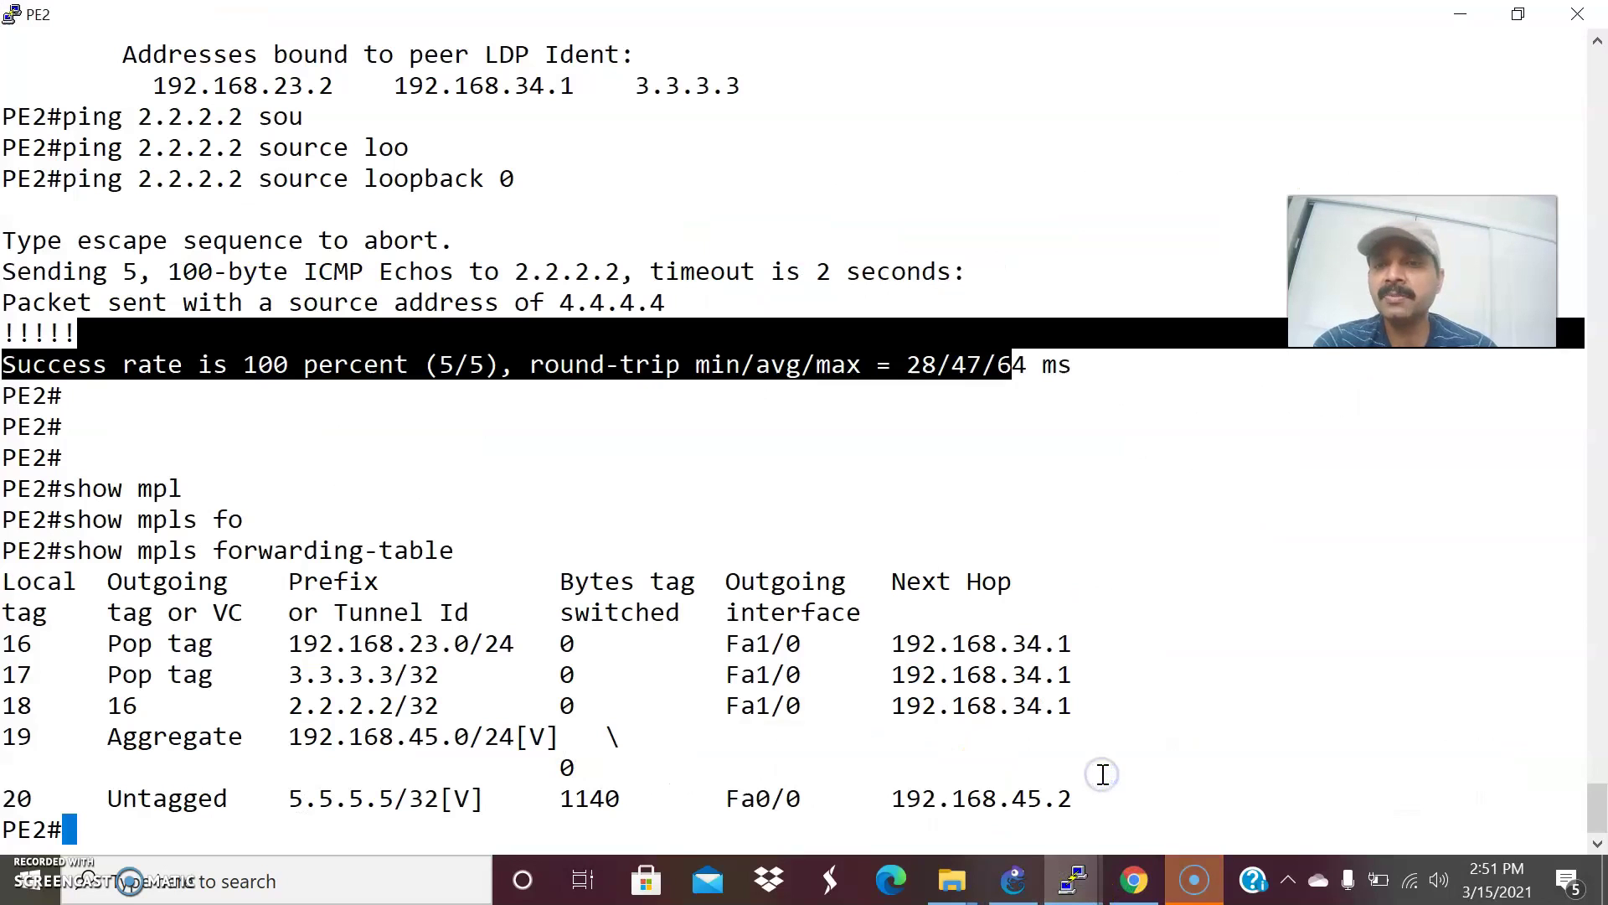
pyautogui.write('tra')
pyautogui.press('Tab')
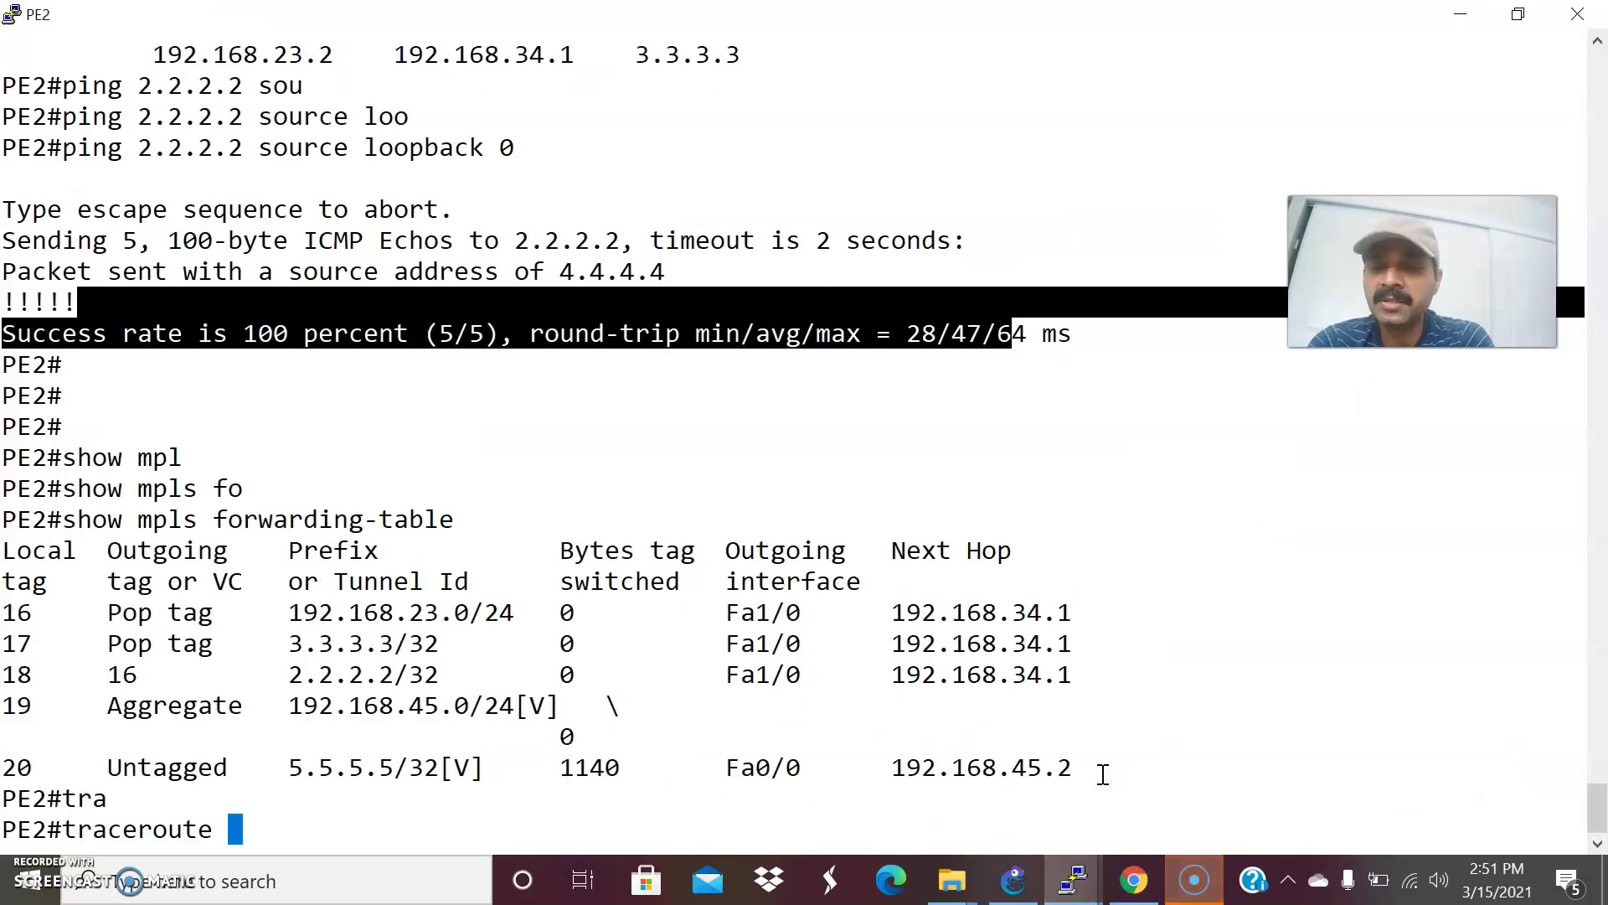
pyautogui.write('2.2.2.2 s')
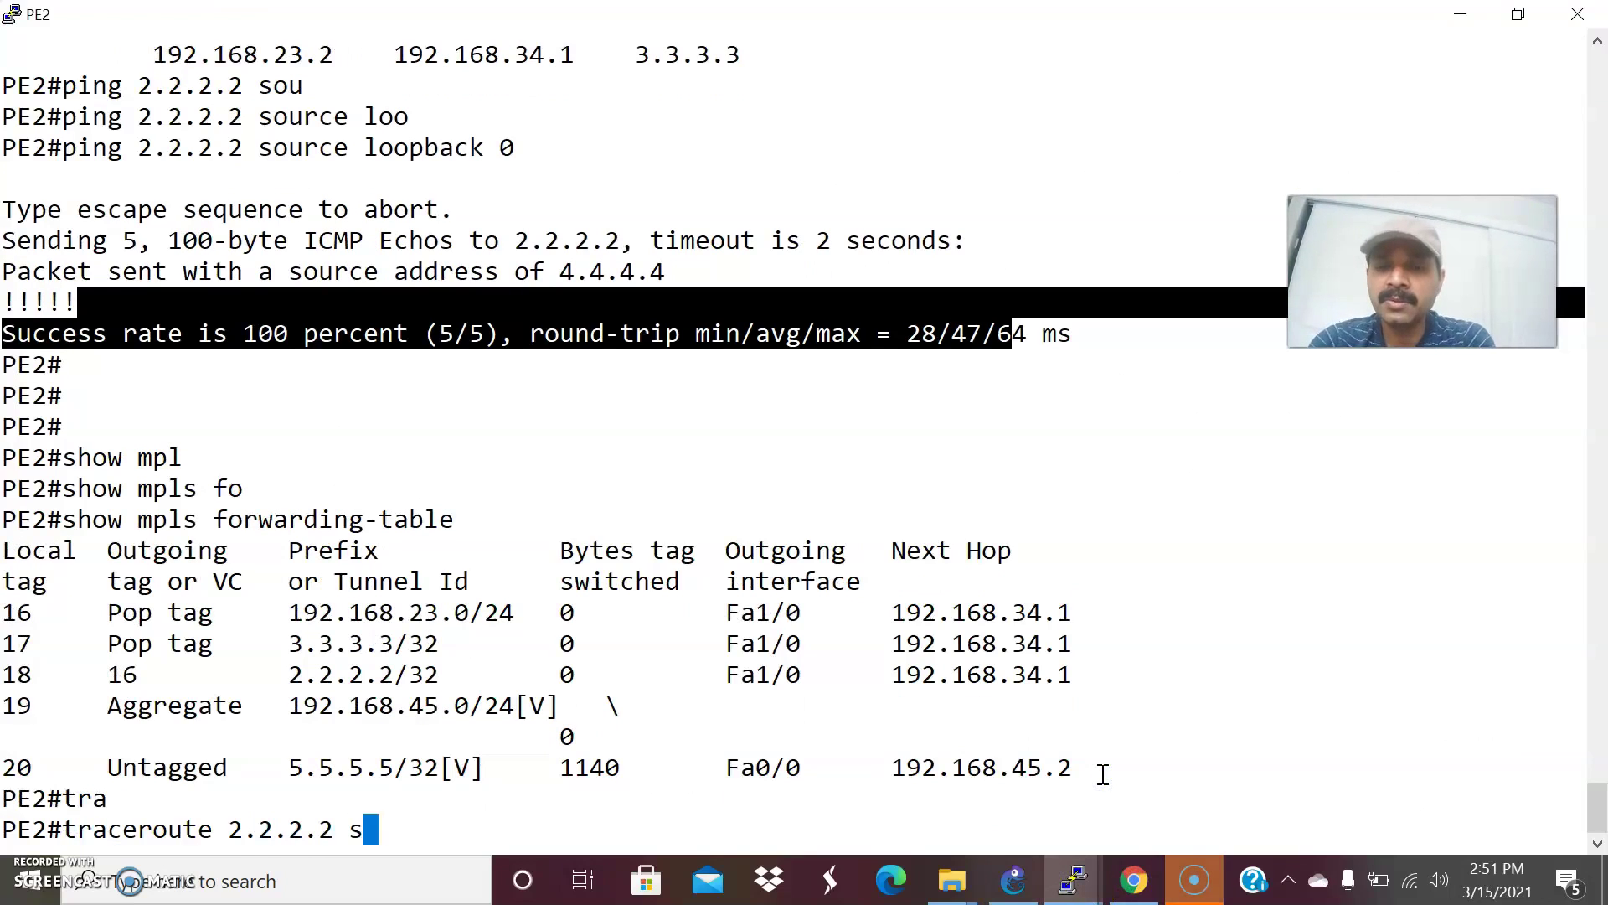
pyautogui.write('ou')
pyautogui.press('Tab')
pyautogui.write('loo')
pyautogui.press('Tab')
pyautogui.write('0')
pyautogui.press('Return')
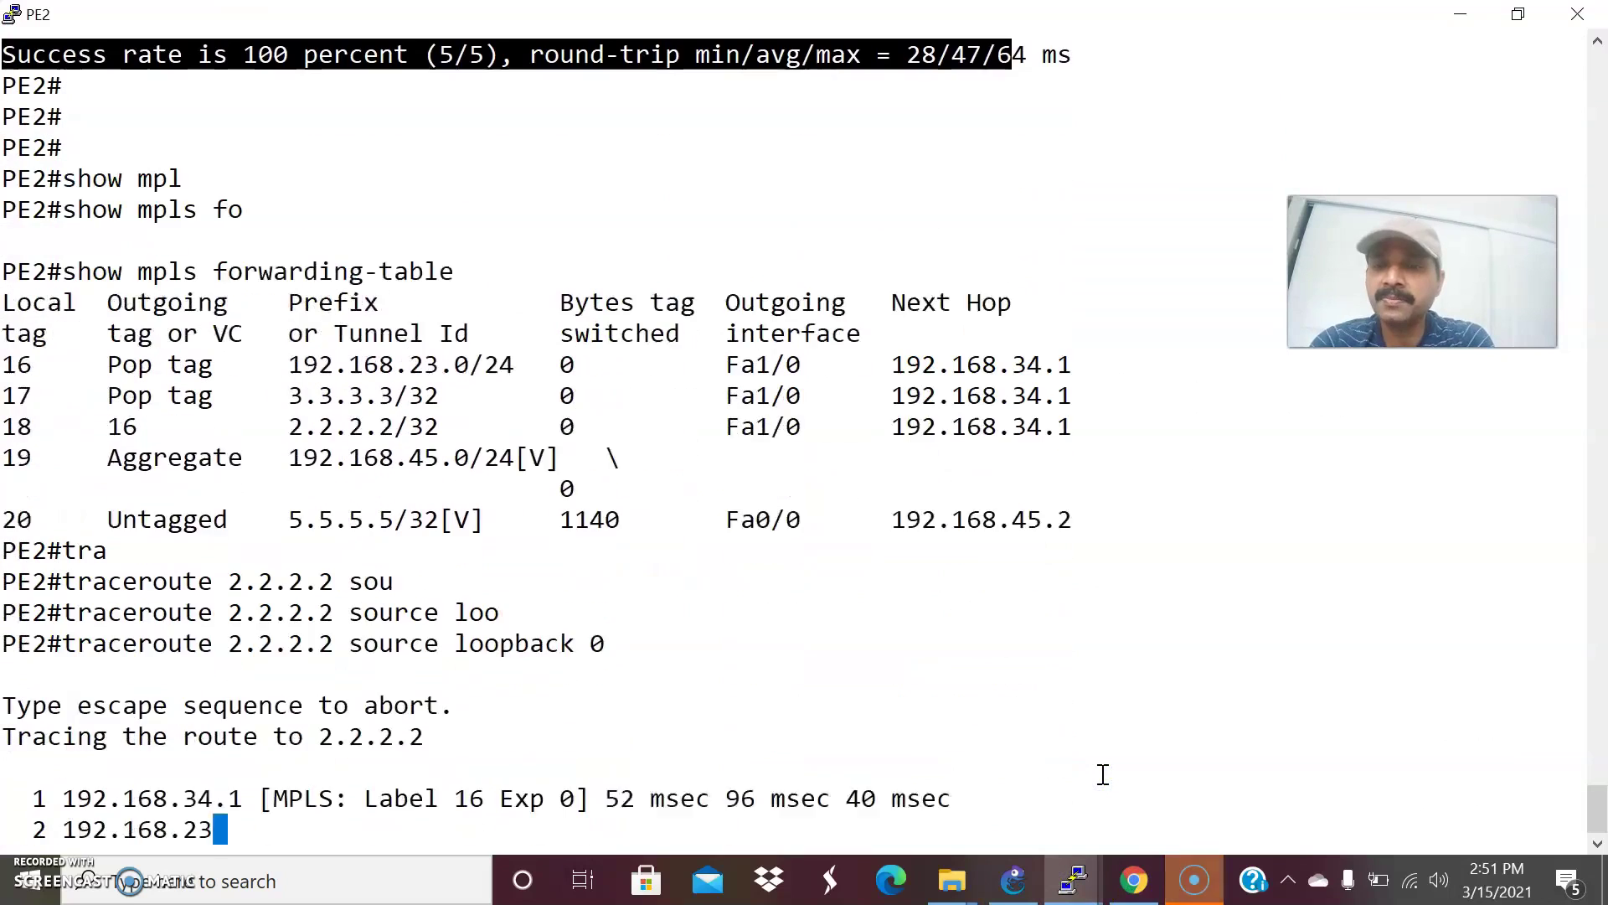
# Step: Review the VRF, RD and RT note in the topology, and run "show ip vrf" in the PE1 console
pyautogui.hotkey('alt', 'Tab')
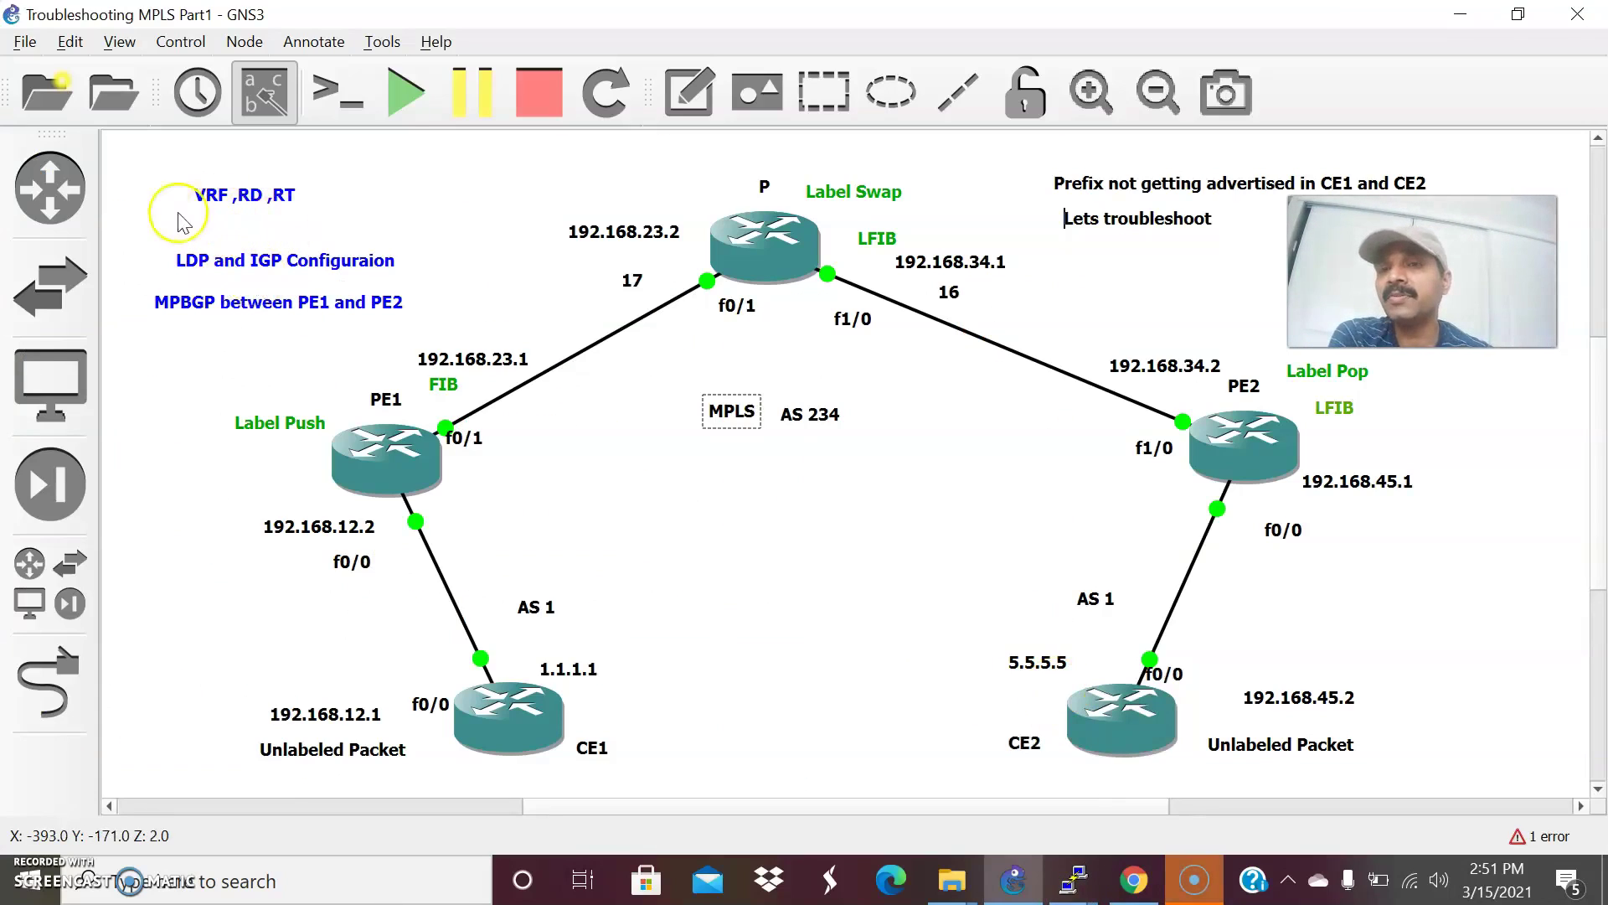
pyautogui.moveTo(1072, 880)
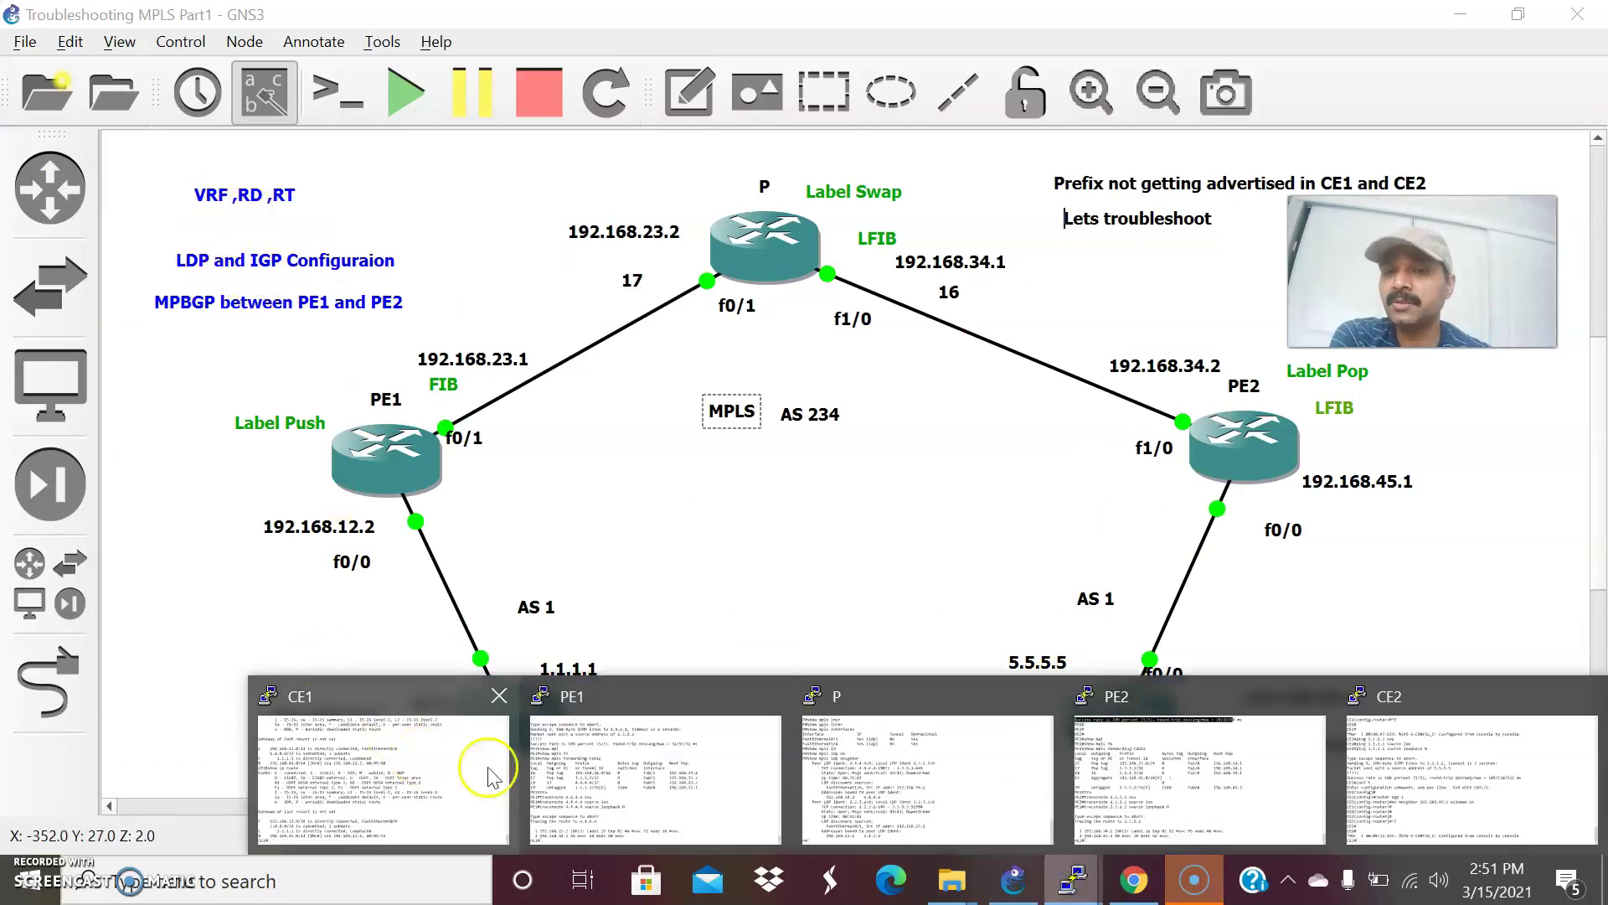
pyautogui.click(606, 760)
pyautogui.write('show ip vrf')
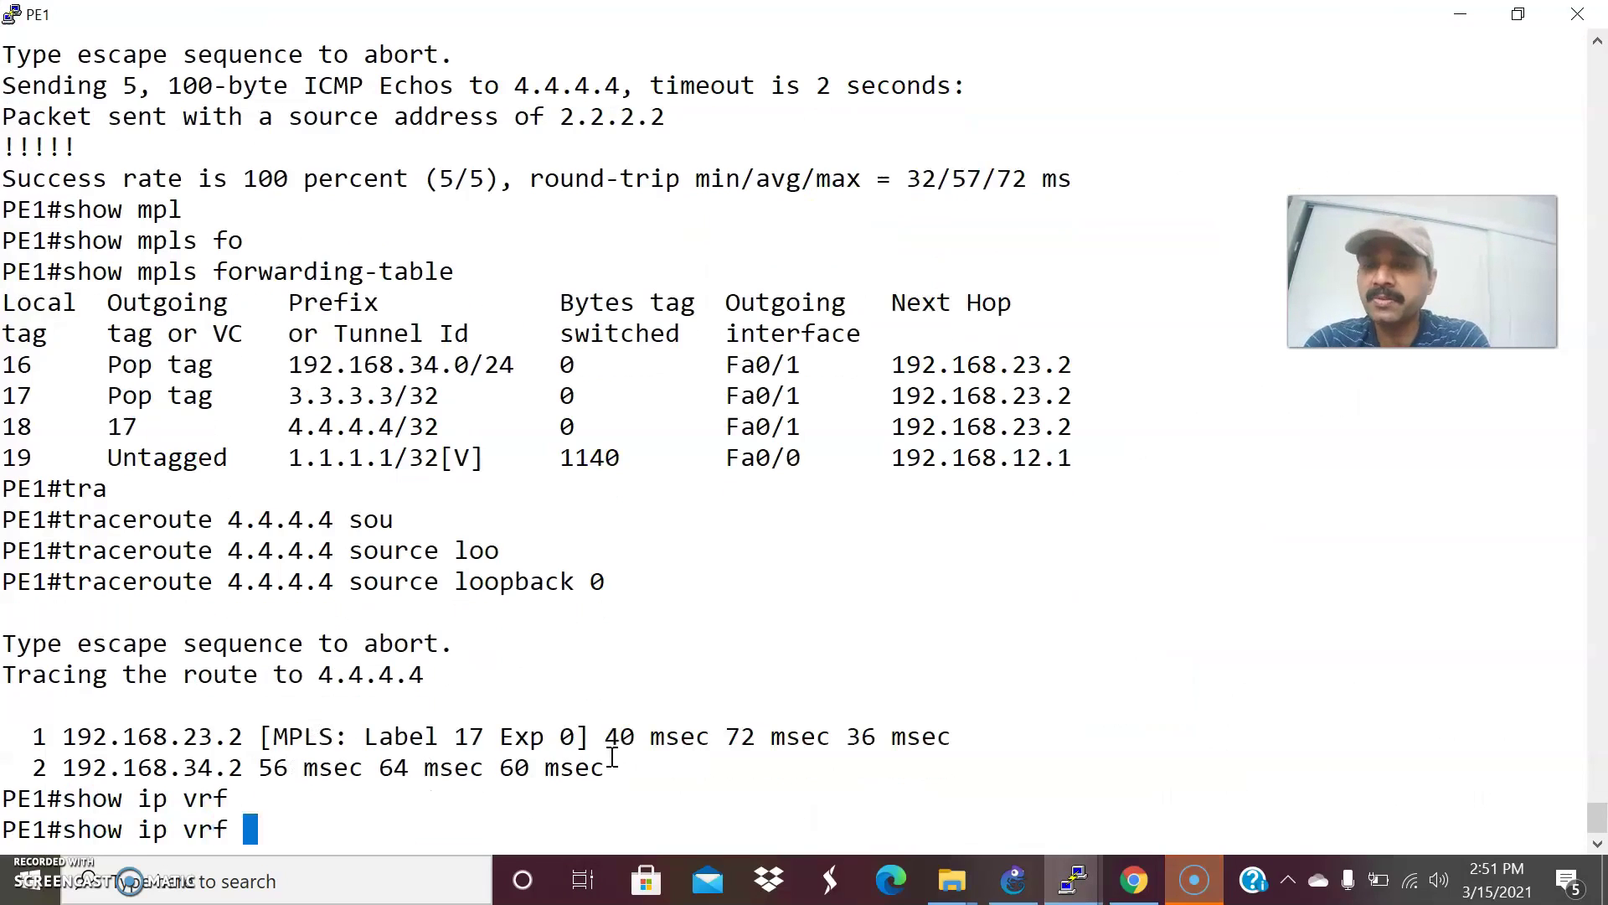
pyautogui.press('Return')
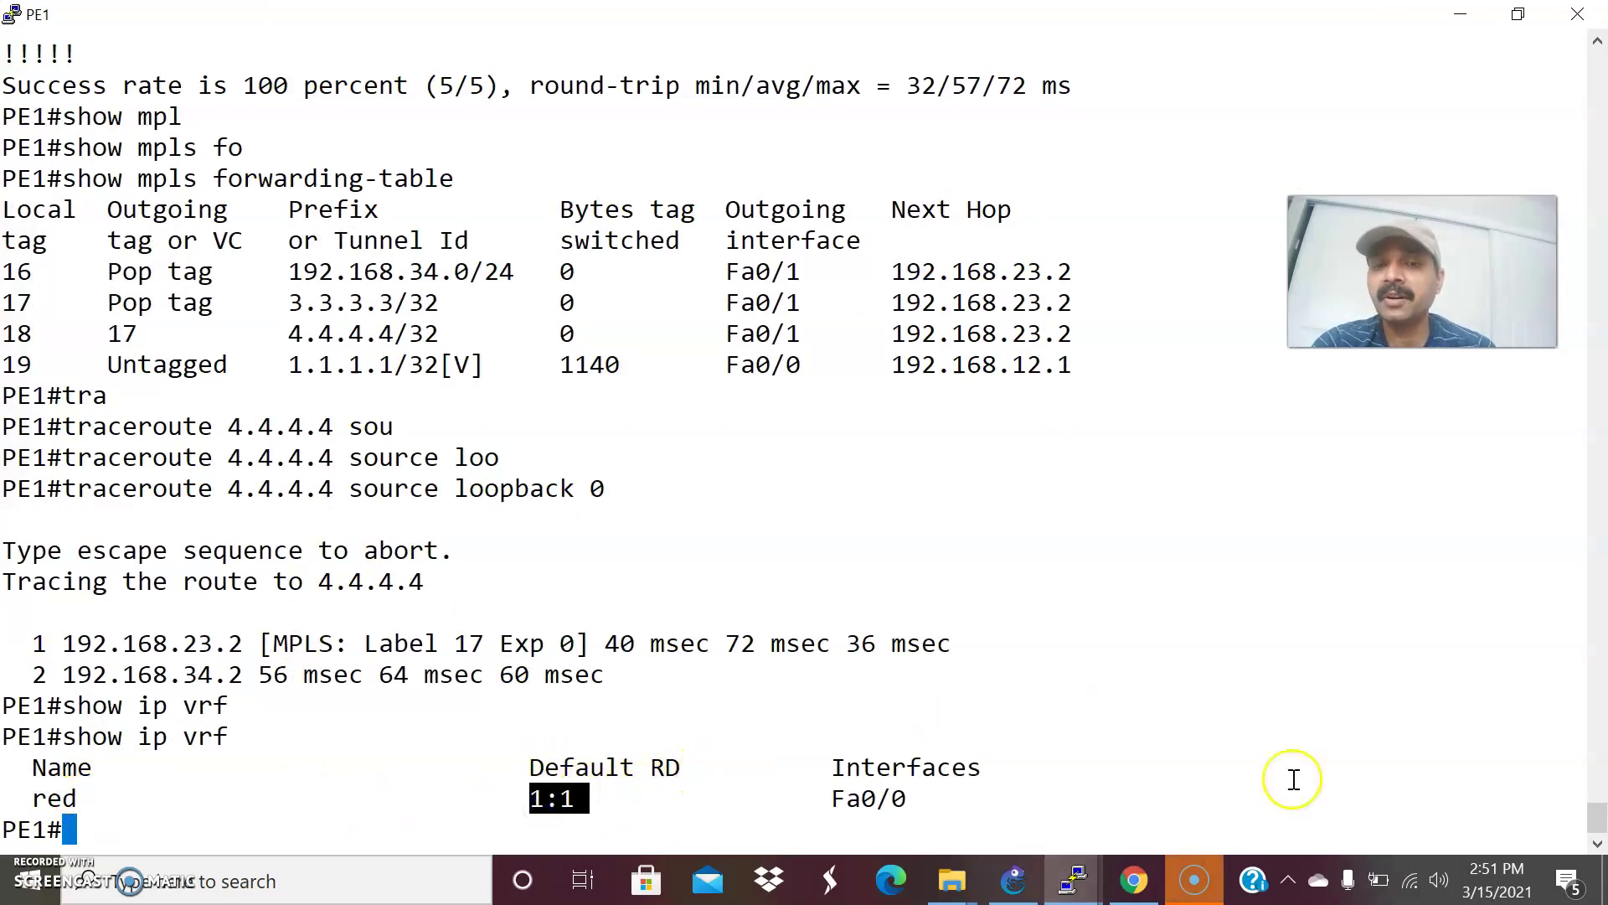
# Step: Check the VRF name, route distinguisher and interface on PE2 by running "show ip vrf" in its console
pyautogui.moveTo(1073, 880)
pyautogui.click(1126, 779)
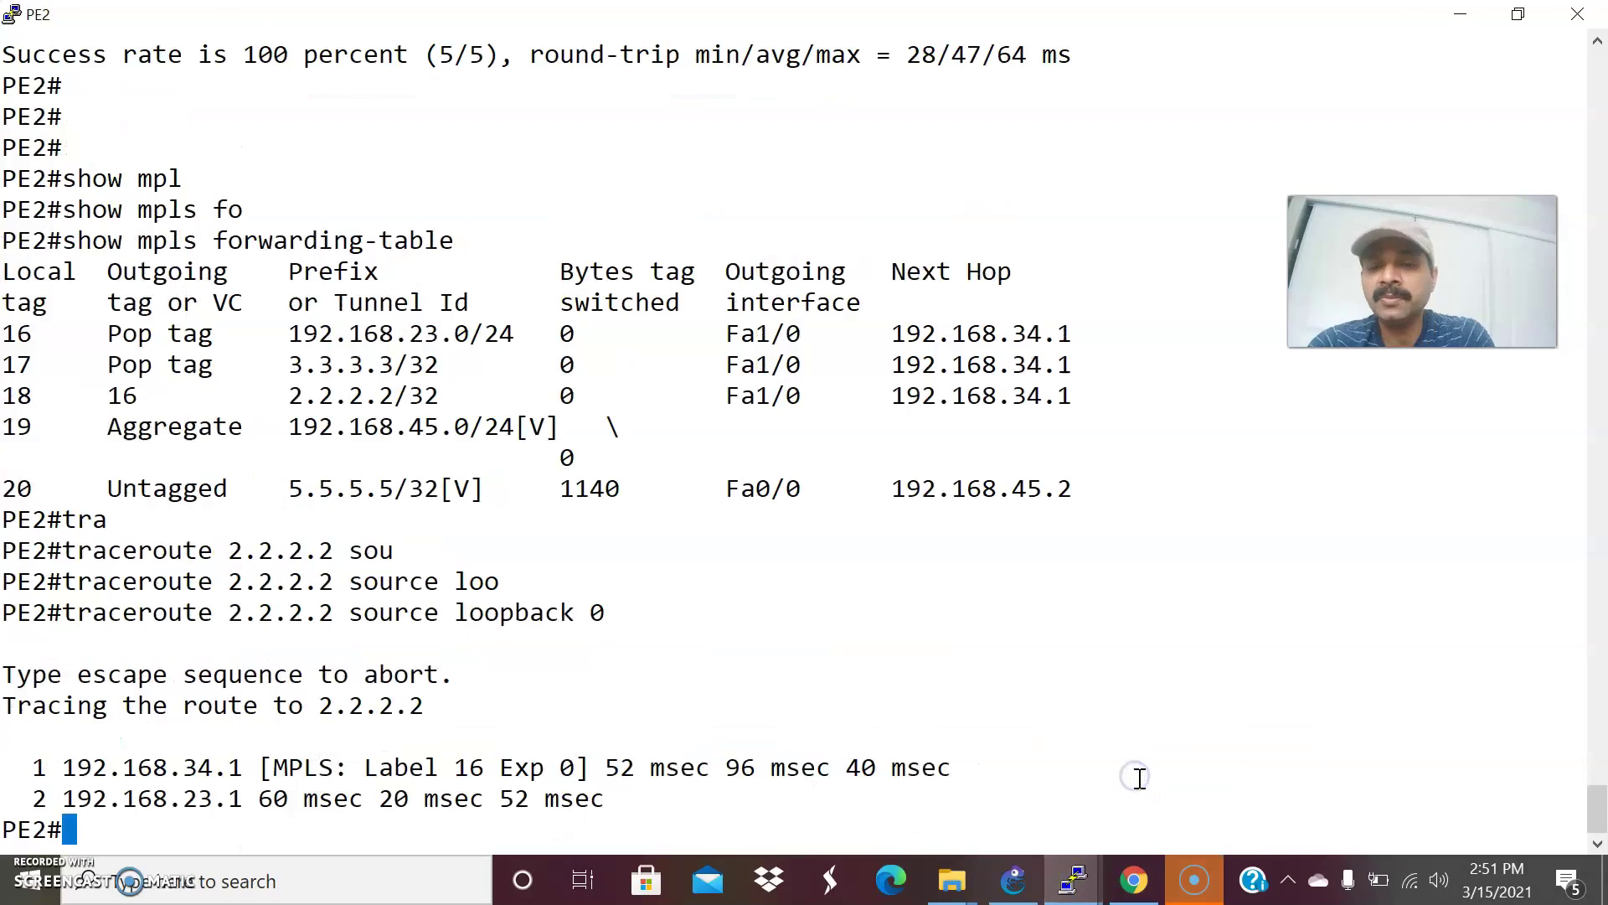
pyautogui.write('show ip vrf')
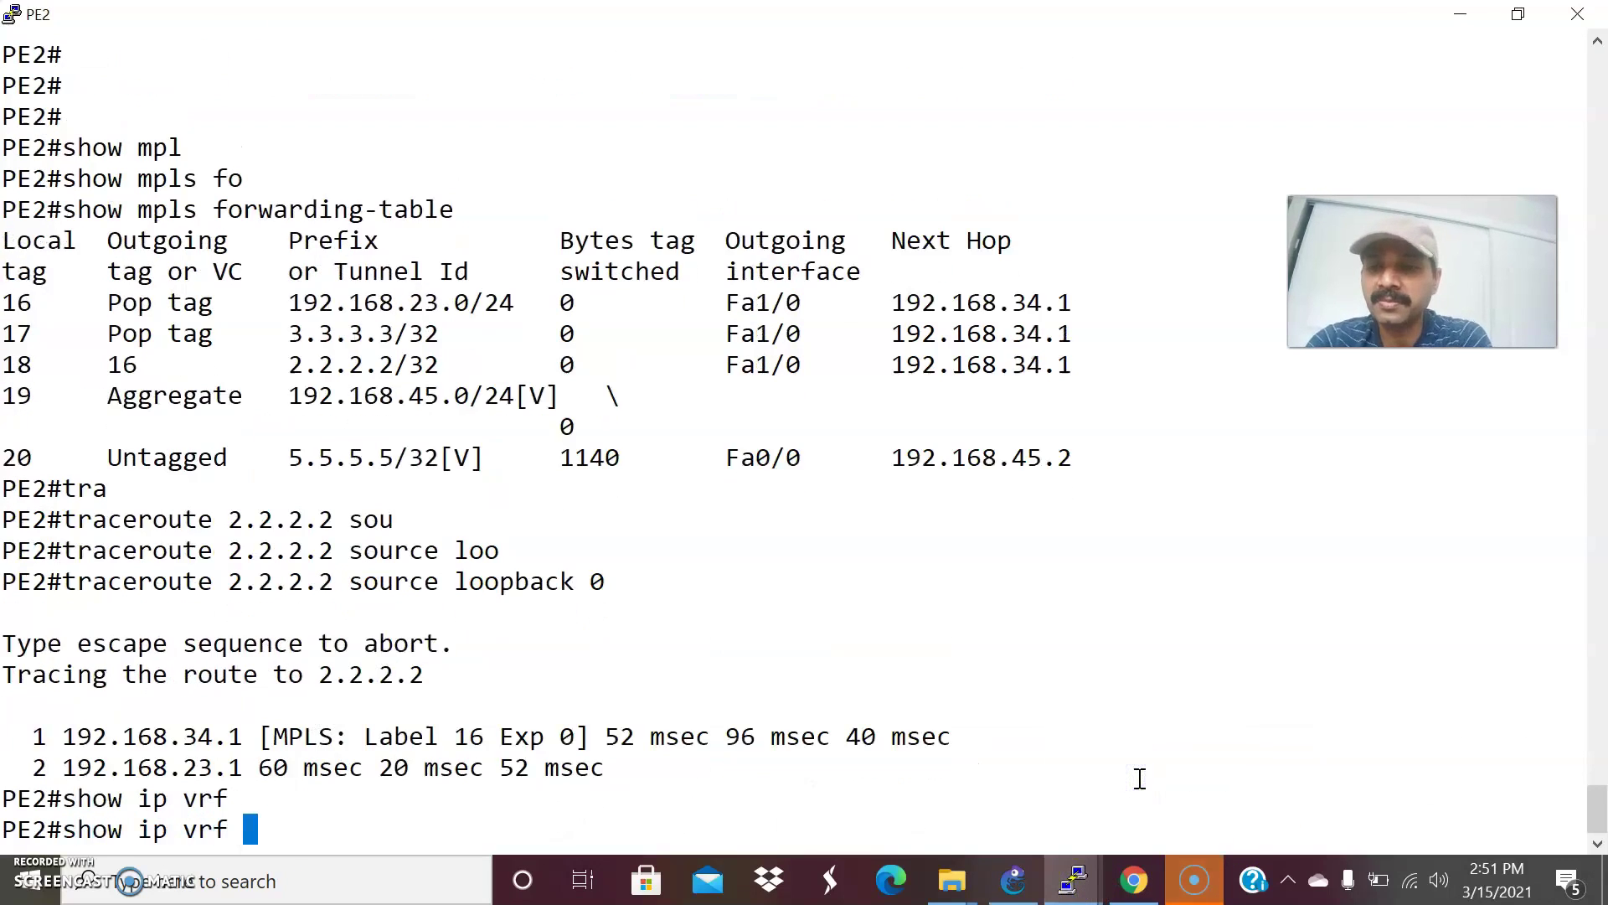
pyautogui.press('Return')
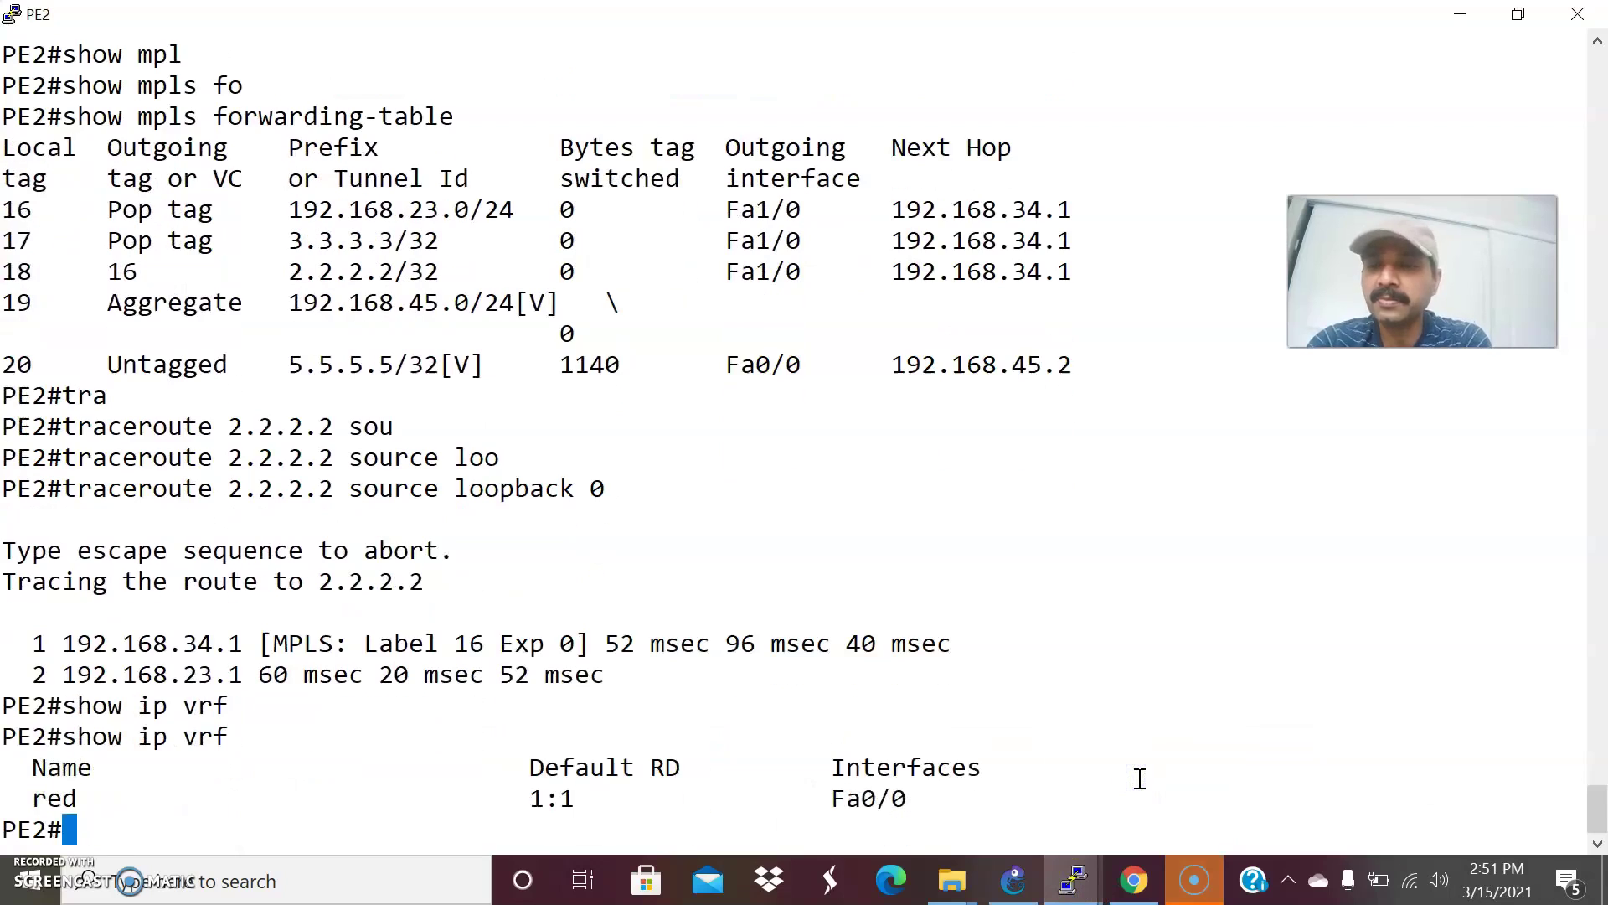
# Step: Check CE1's BGP peering with "show ip bgp all summary" in its console, and return to the GNS3 topology diagram
pyautogui.click(1009, 854)
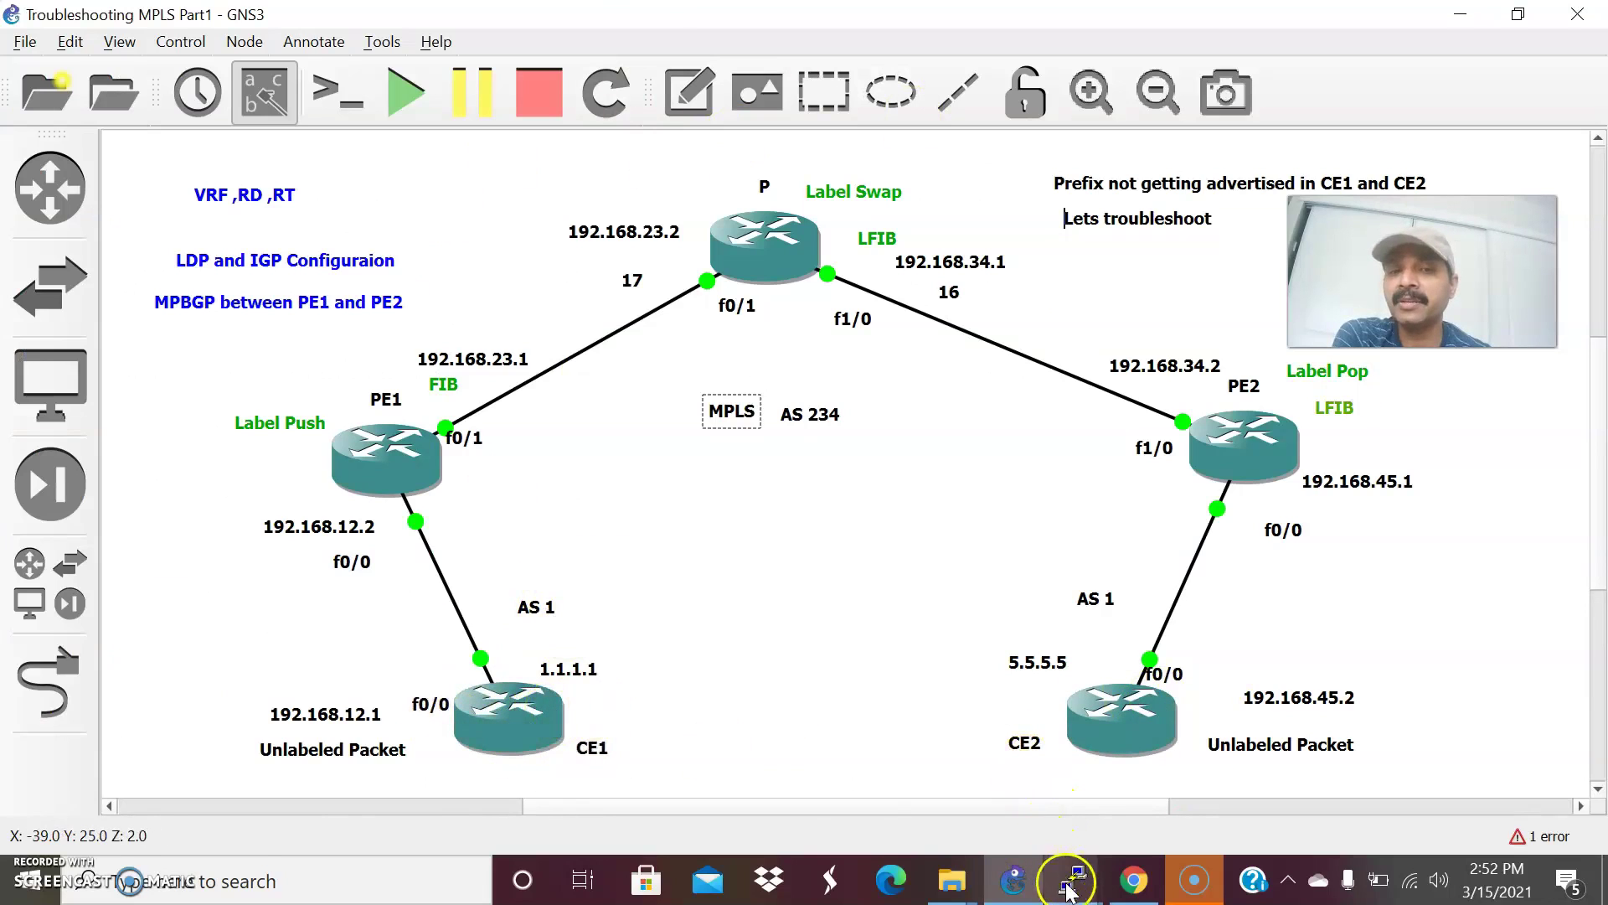
pyautogui.moveTo(1068, 889)
pyautogui.click(394, 758)
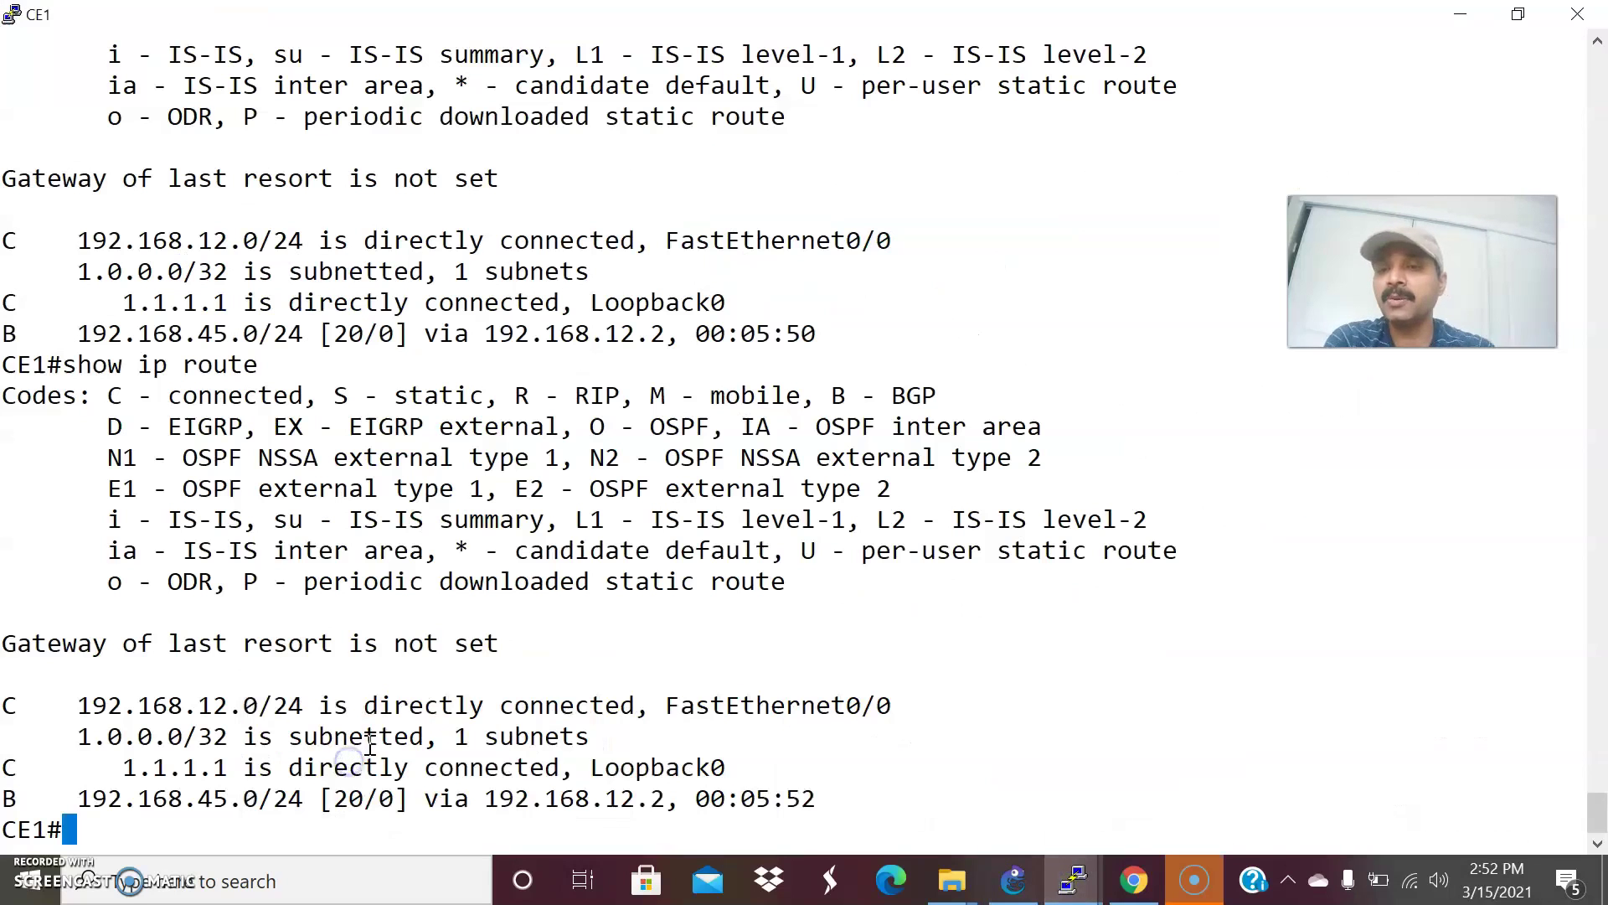
pyautogui.press('Return')
pyautogui.press('Return')
pyautogui.press('Return')
pyautogui.press('Return')
pyautogui.press('Return')
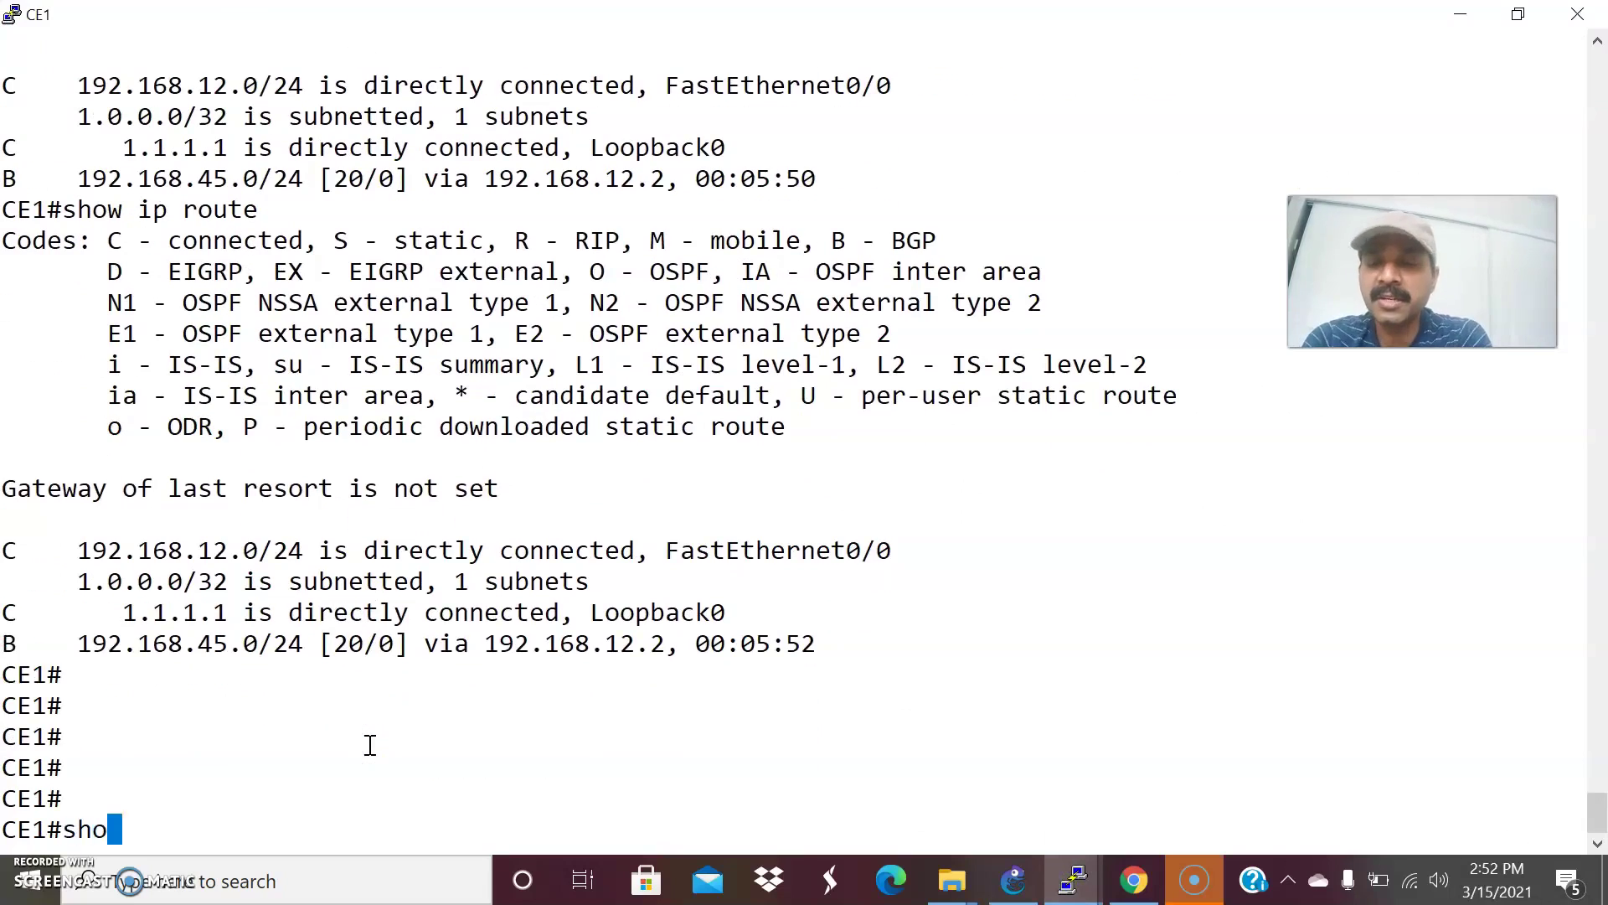
pyautogui.write('show ip bg')
pyautogui.press('Tab')
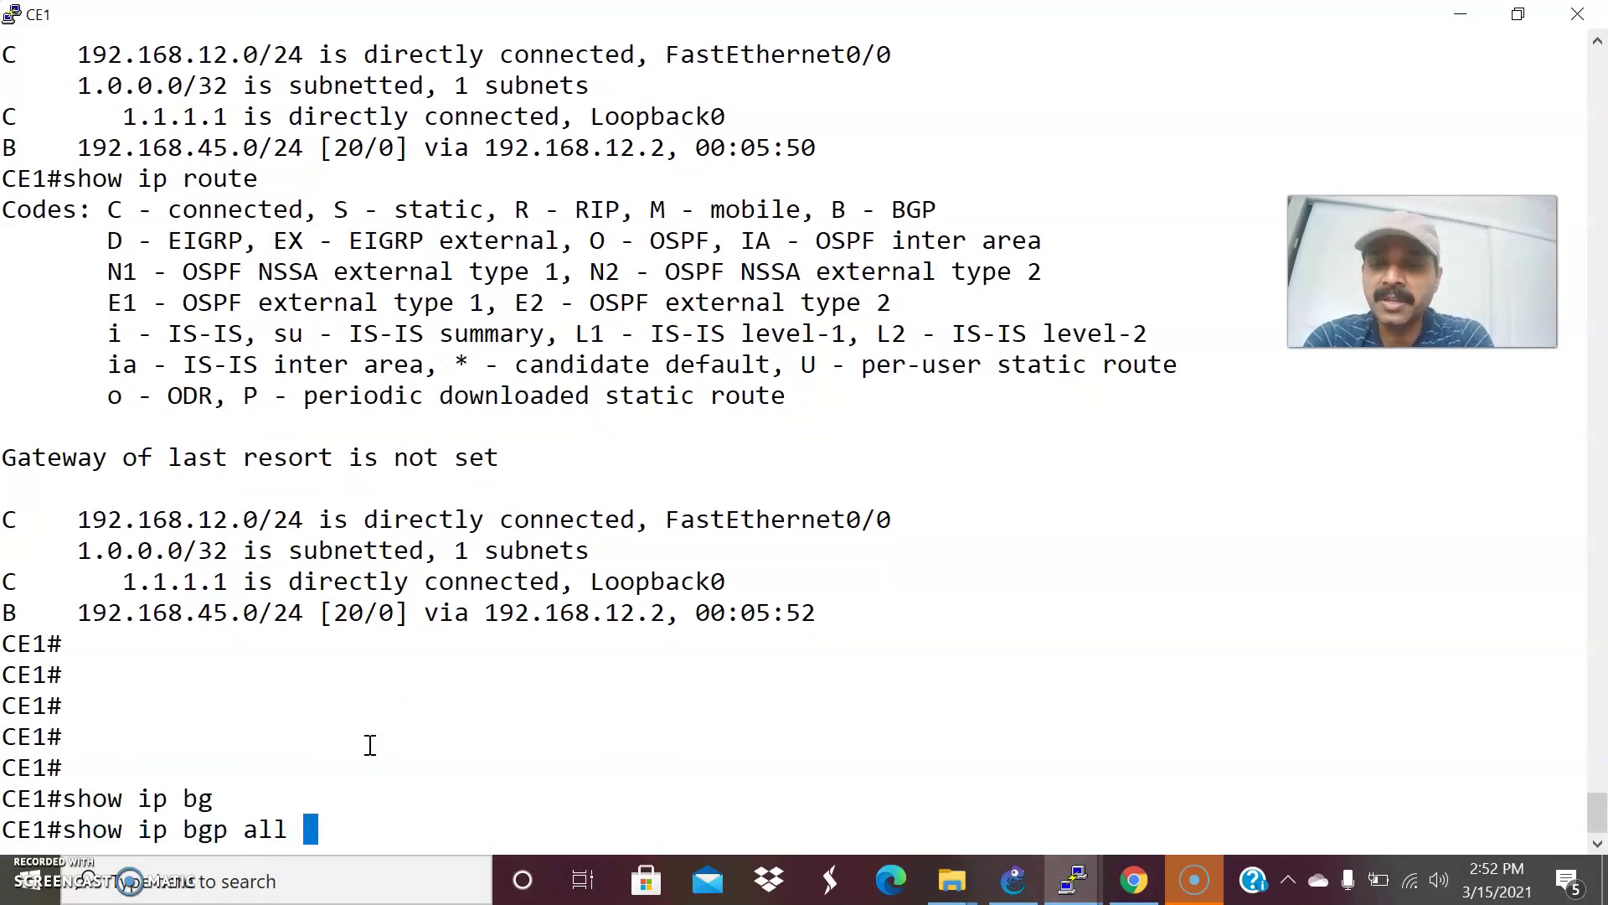
pyautogui.write('all summ')
pyautogui.press('Tab')
pyautogui.press('Return')
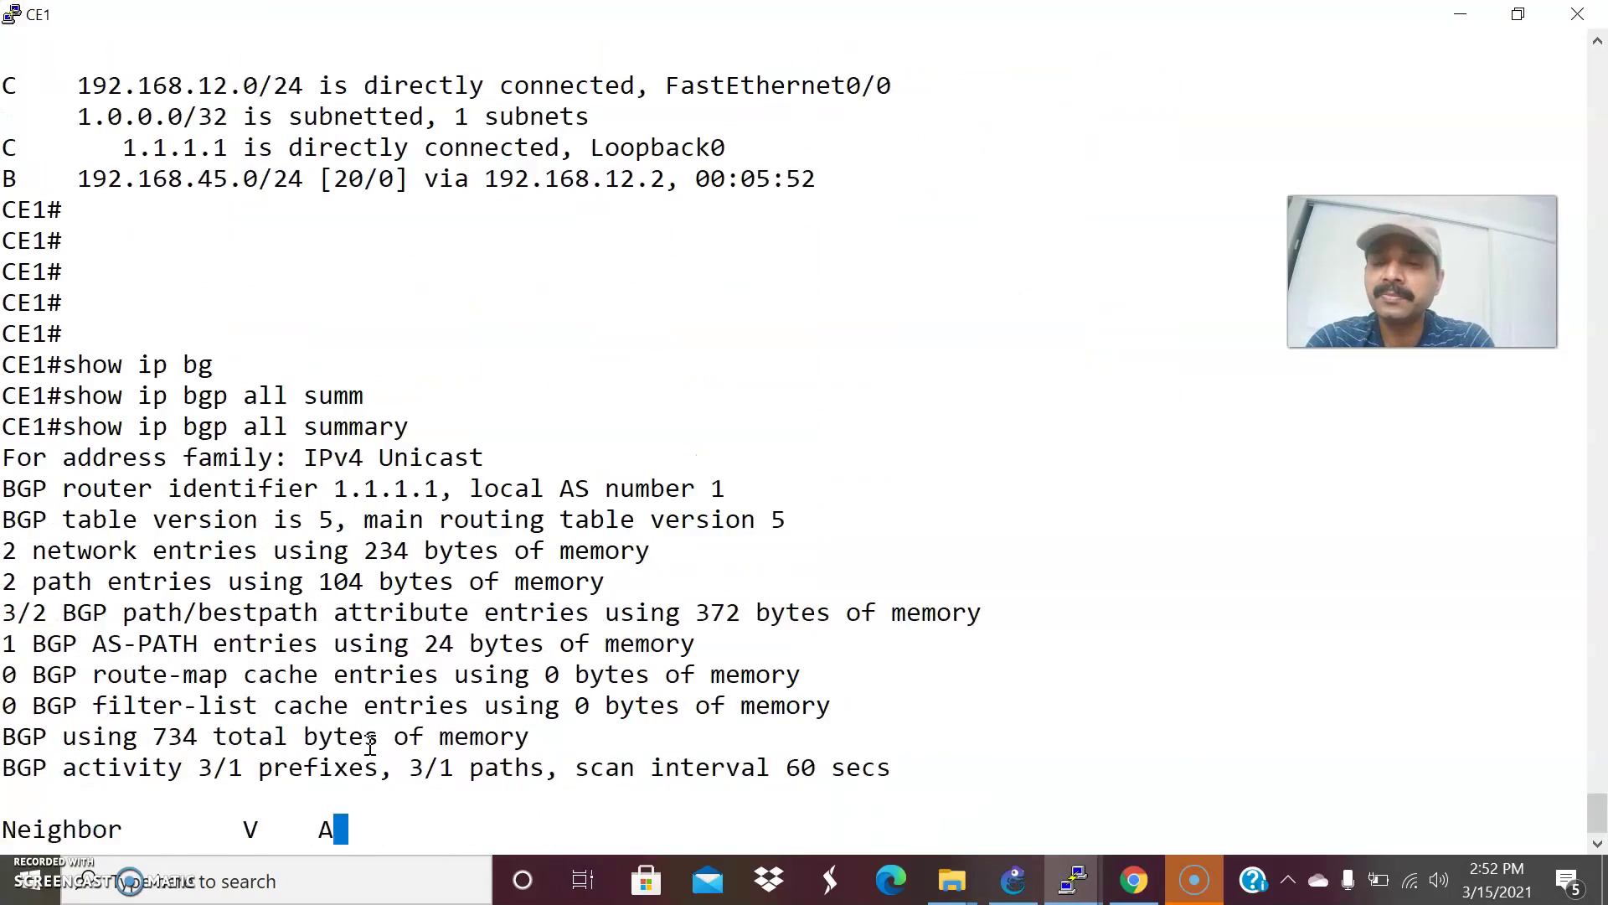
pyautogui.hotkey('alt', 'Tab')
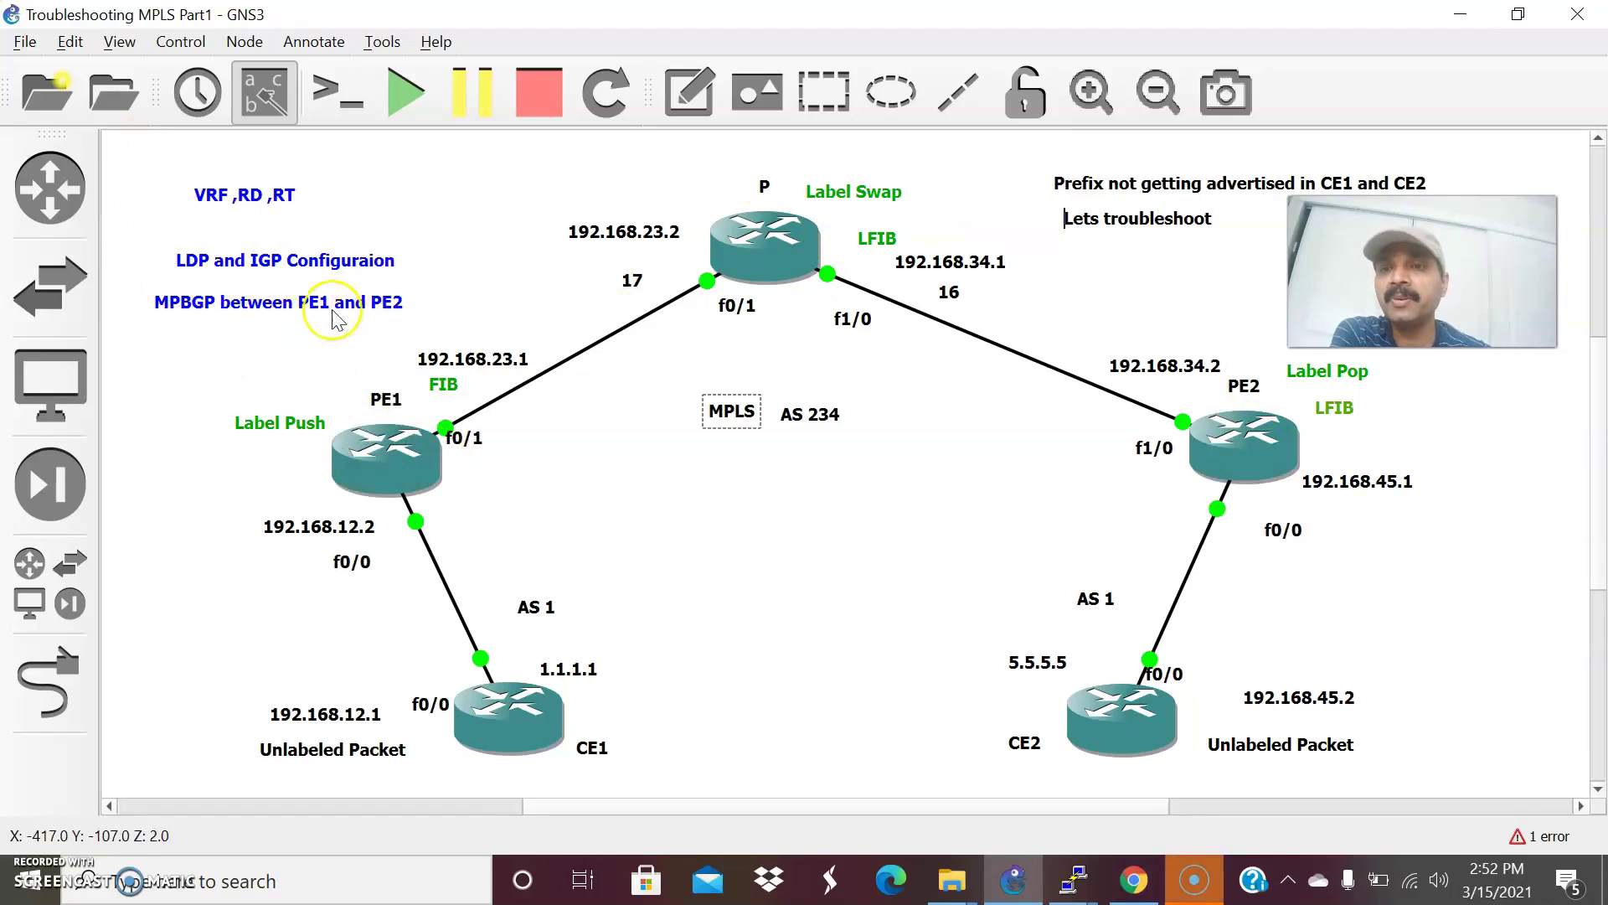
# Step: Check the MP-BGP peering on PE1 by running "show bgp vpnv4 unicast all summary" in its console
pyautogui.click(1073, 880)
pyautogui.click(616, 749)
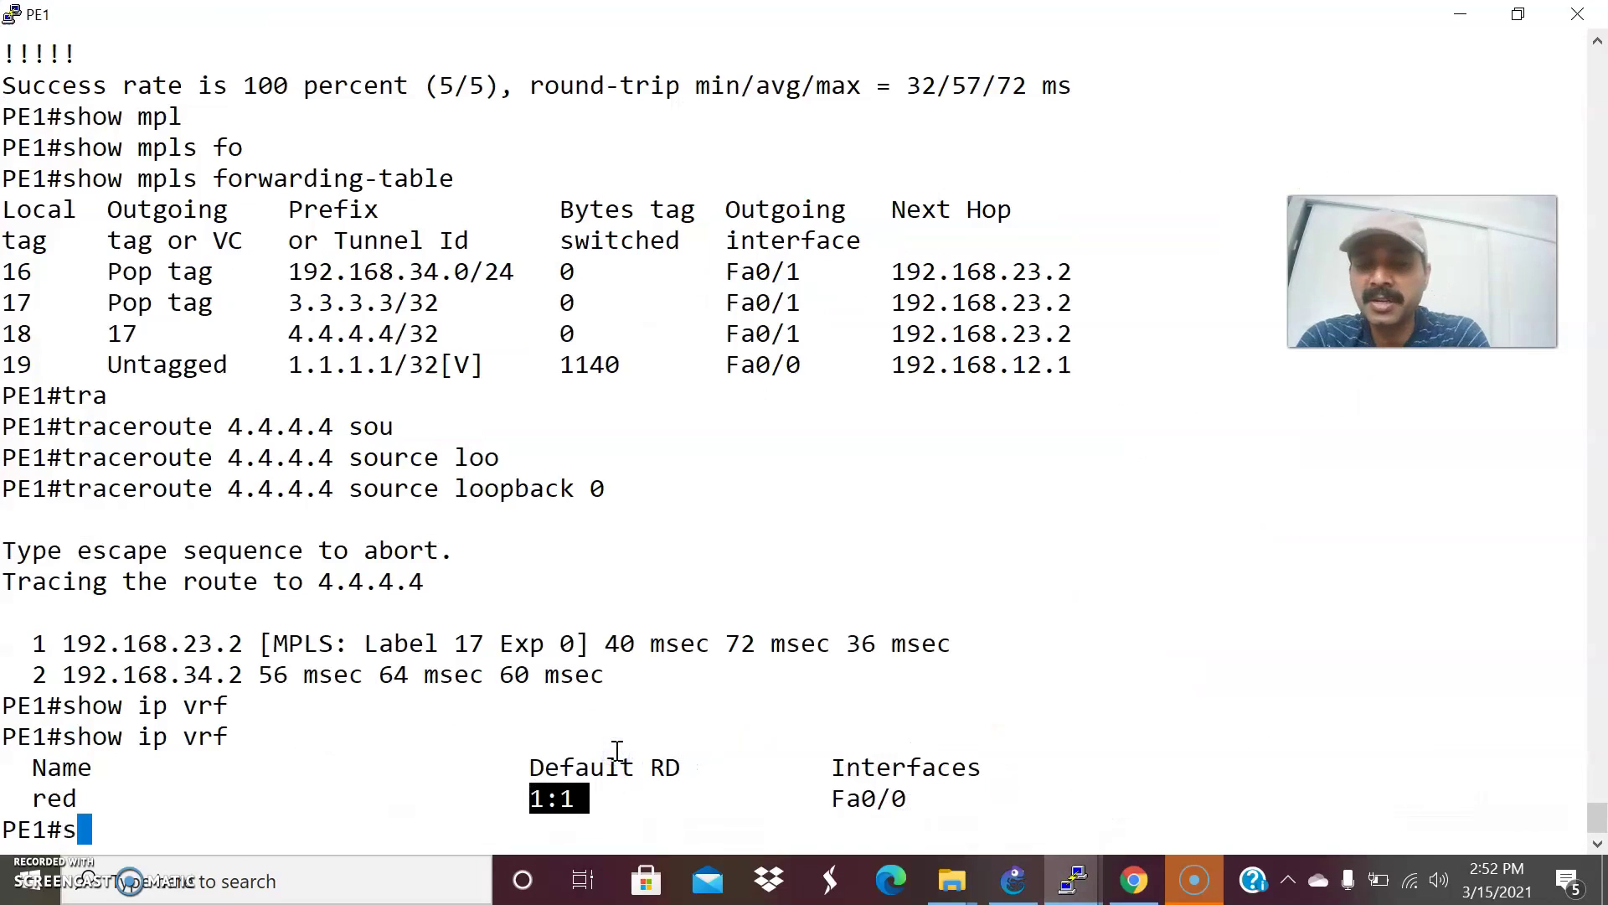
pyautogui.write('show bg')
pyautogui.press('Tab')
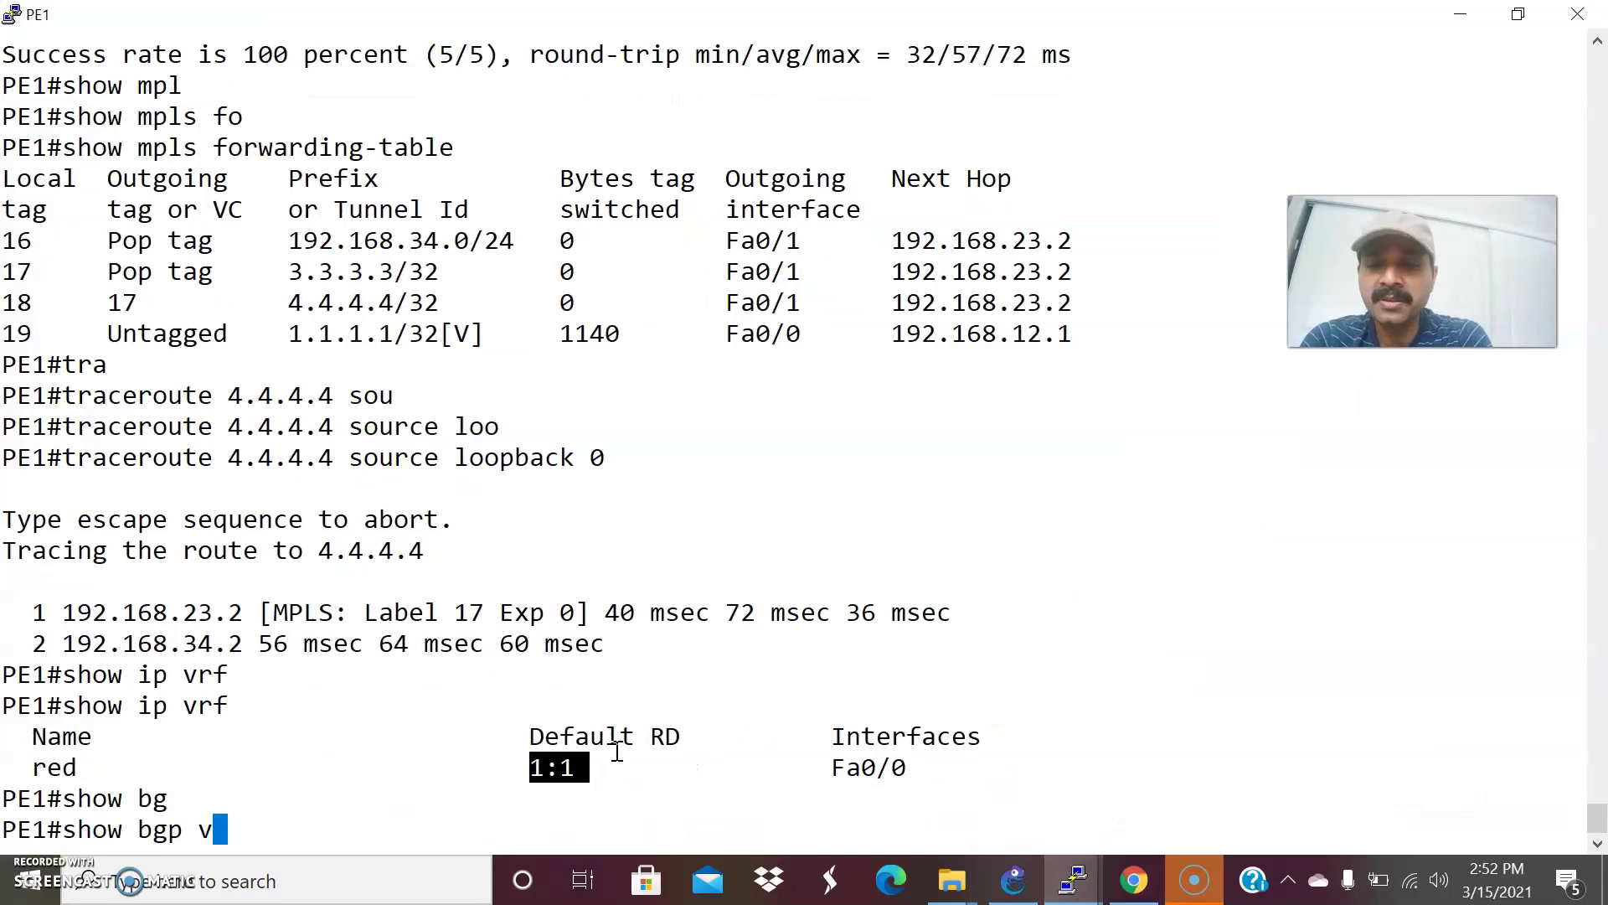
pyautogui.write('vpn')
pyautogui.press('Tab')
pyautogui.write('n')
pyautogui.press('Tab')
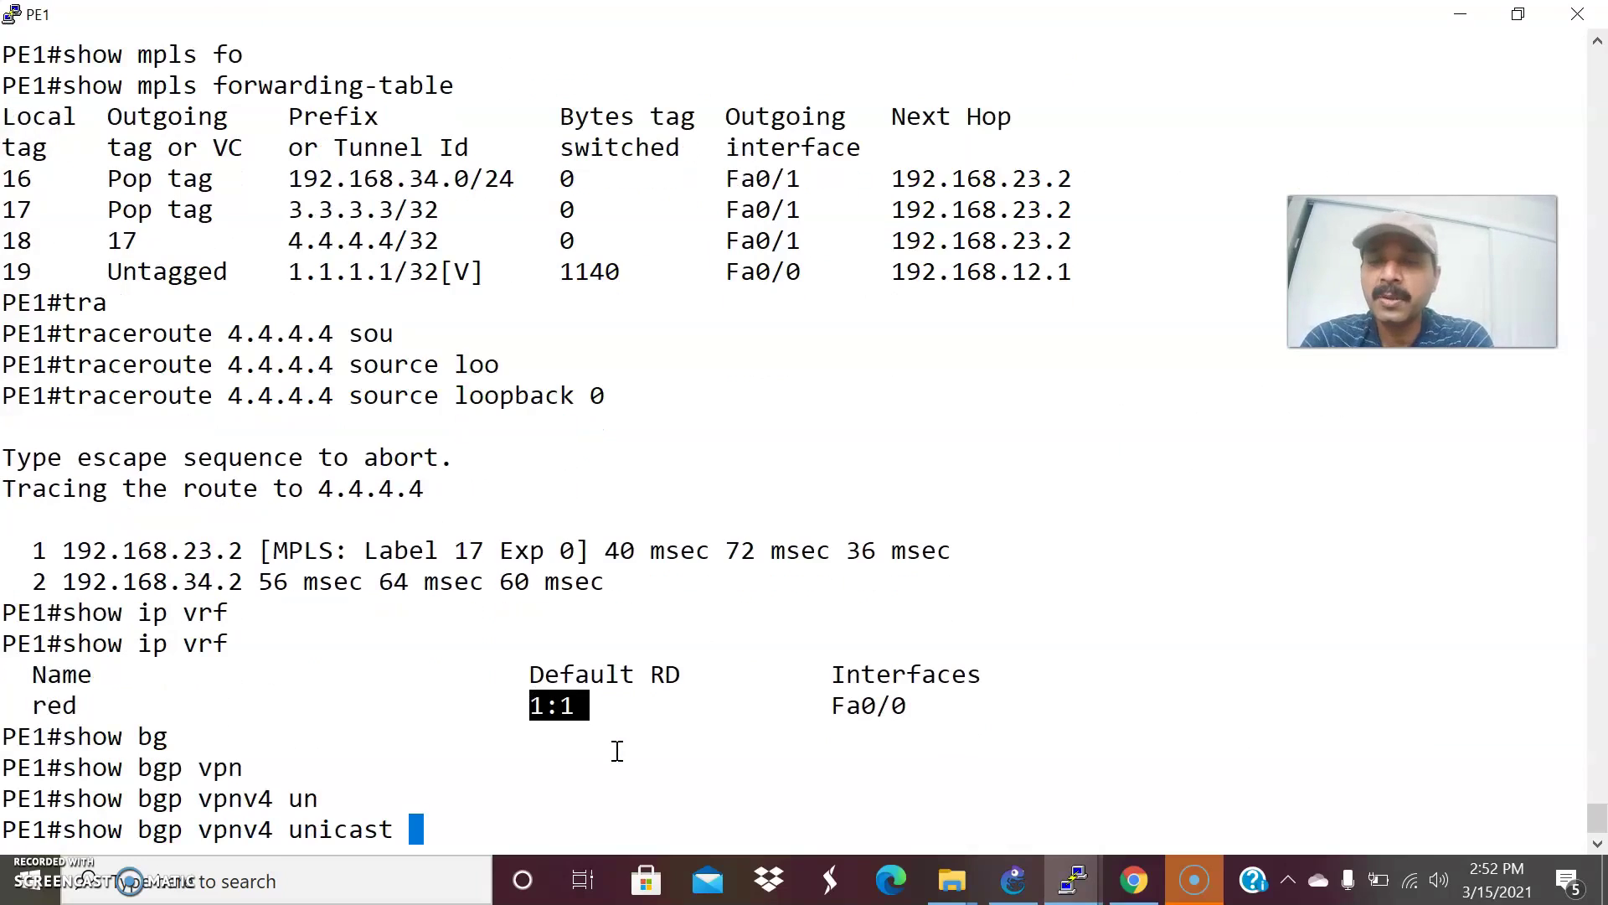
pyautogui.write('all summ')
pyautogui.press('Tab')
pyautogui.press('Return')
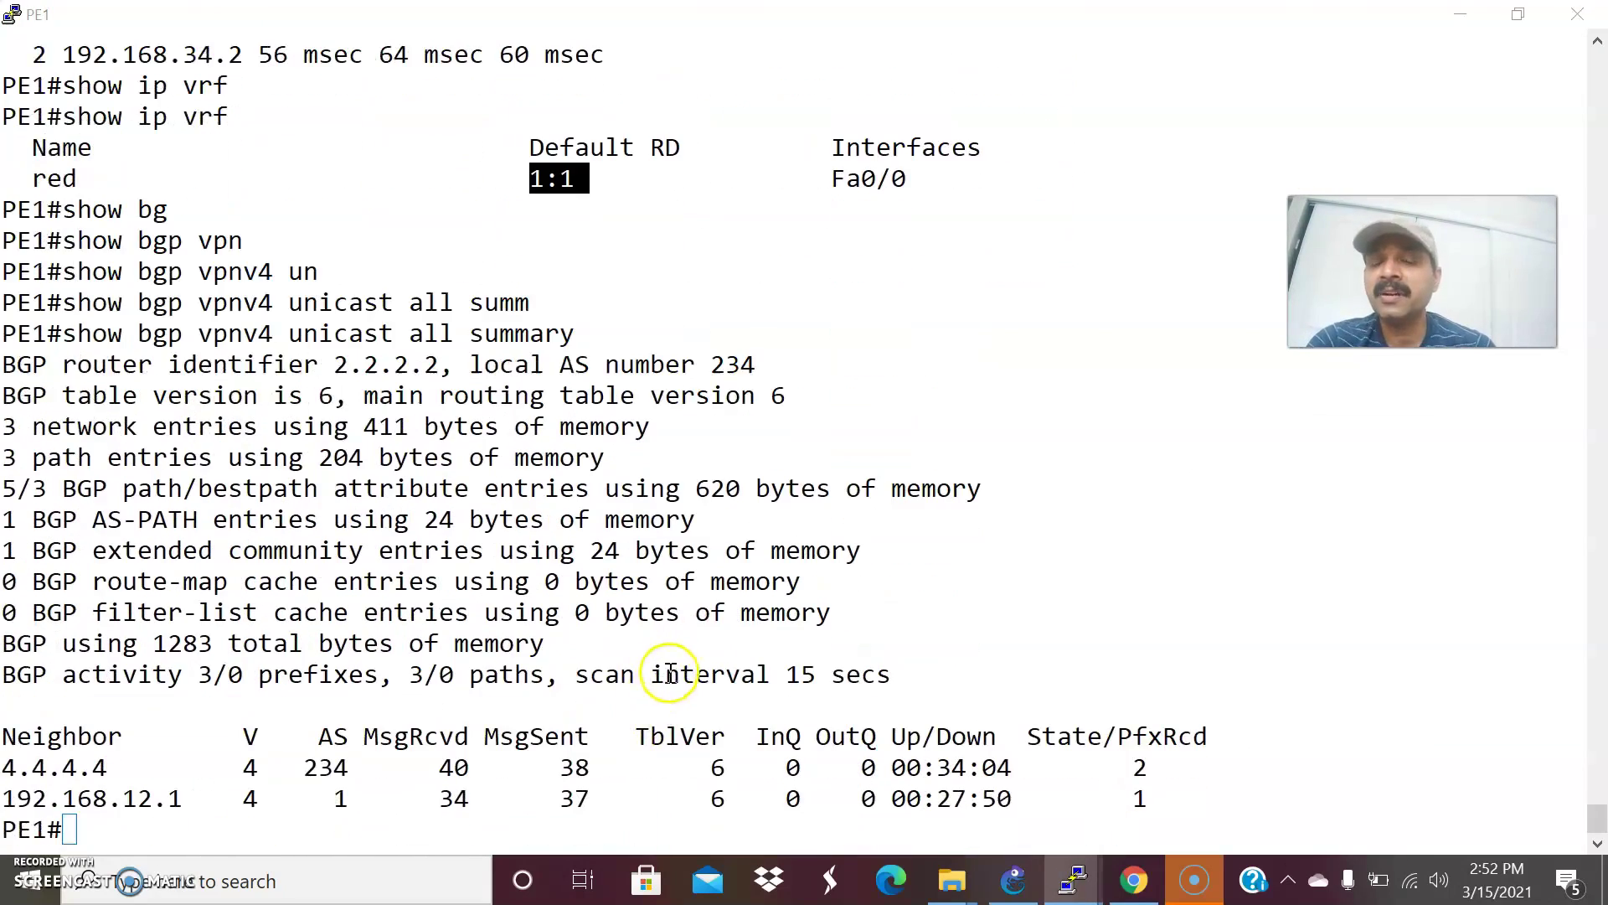
# Step: Consult the topology diagram, and highlight the 4.4.4.4 neighbor row in PE1's VPNv4 BGP summary
pyautogui.hotkey('alt', 'Tab')
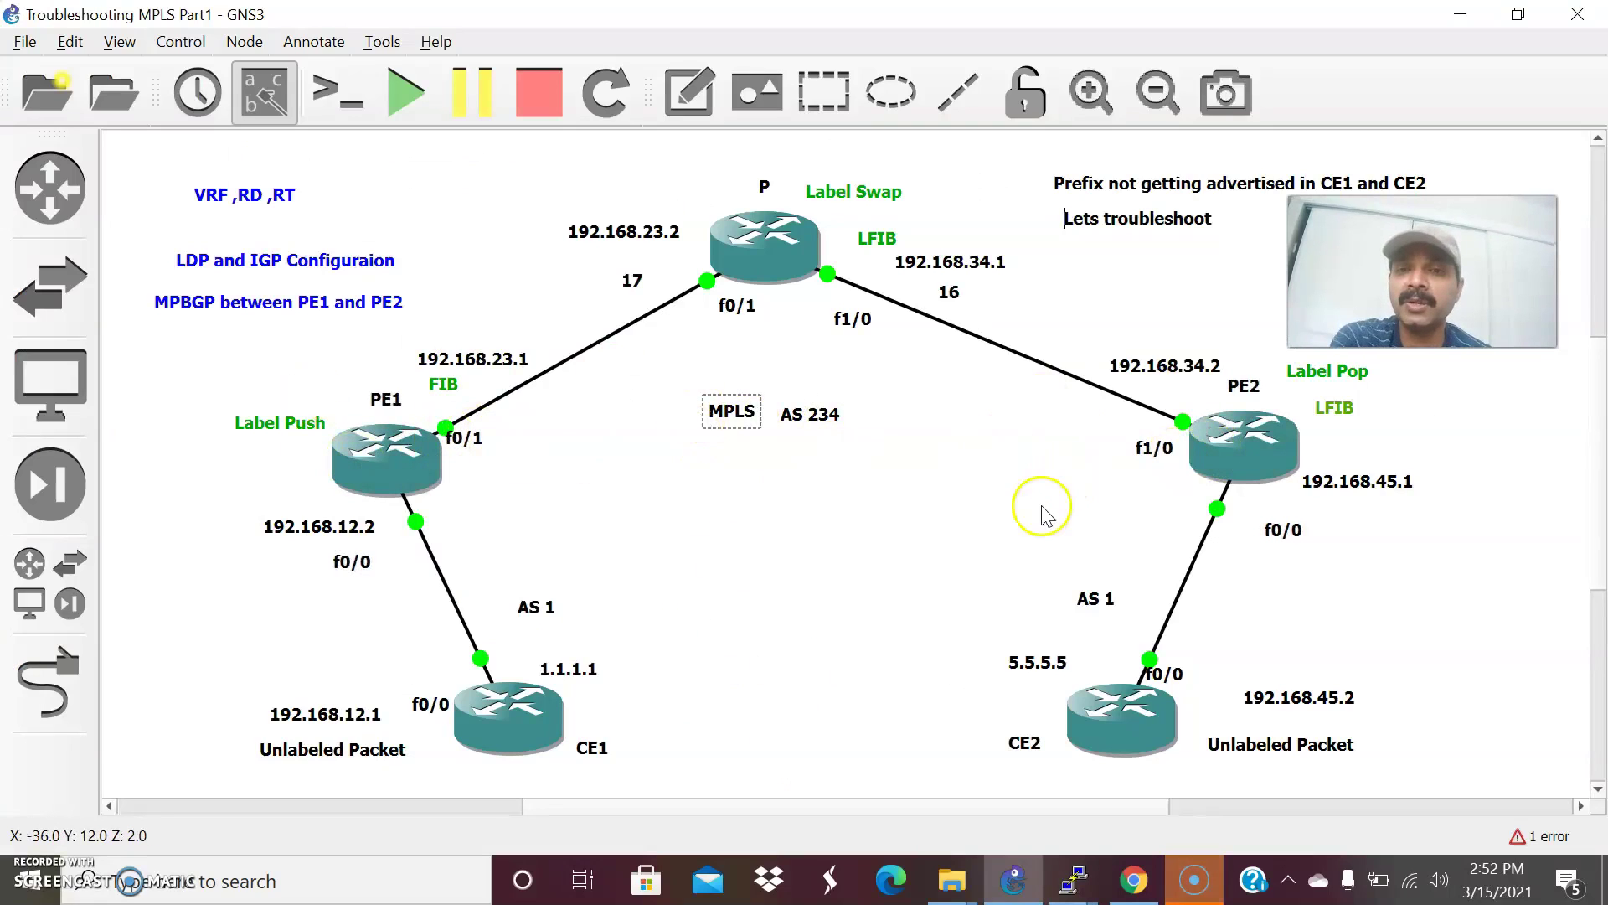
pyautogui.hotkey('alt', 'Tab')
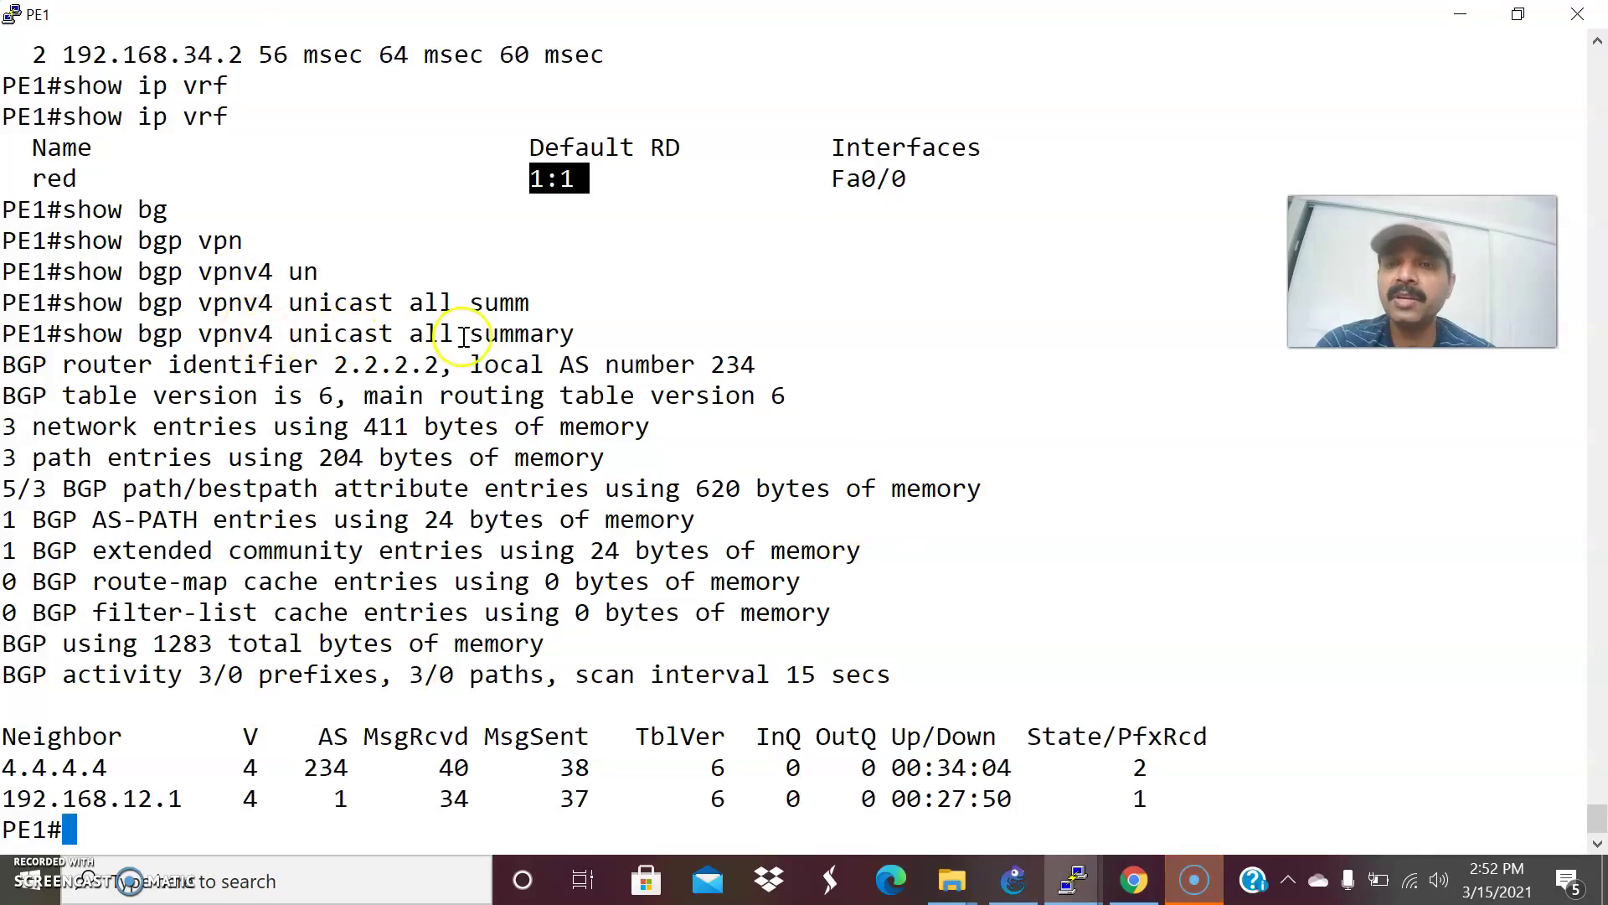
pyautogui.moveTo(13, 772); pyautogui.dragTo(1093, 762)
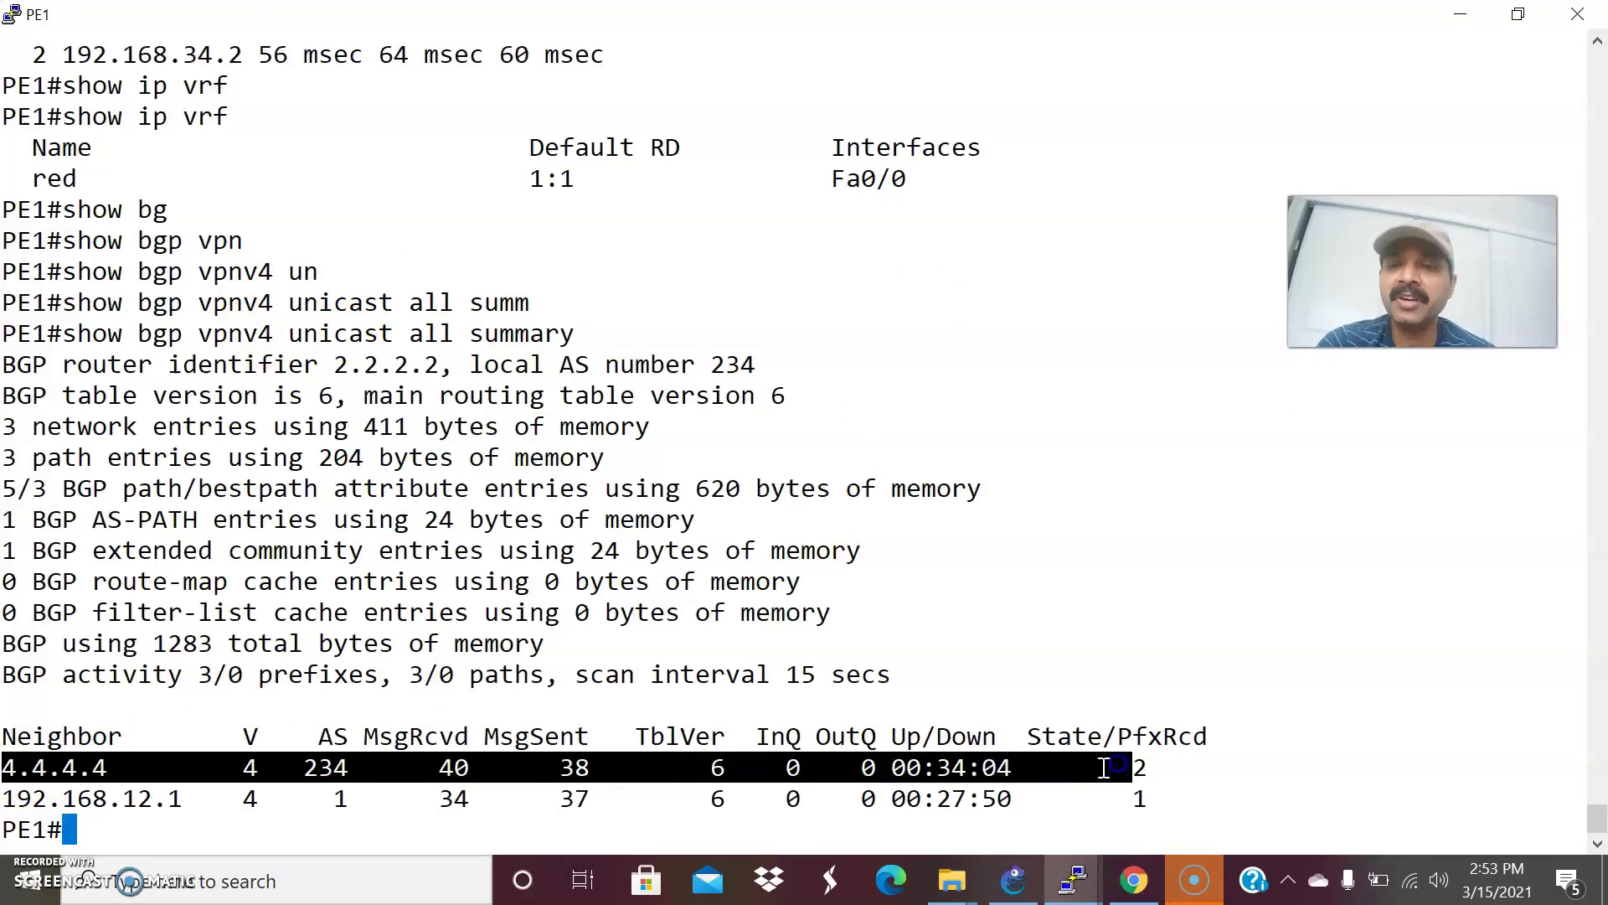
# Step: Check PE2's MP-BGP peering with "show bgp vpnv4 unicast all summary" in its console, and return to the topology diagram
pyautogui.moveTo(1076, 894)
pyautogui.click(1195, 782)
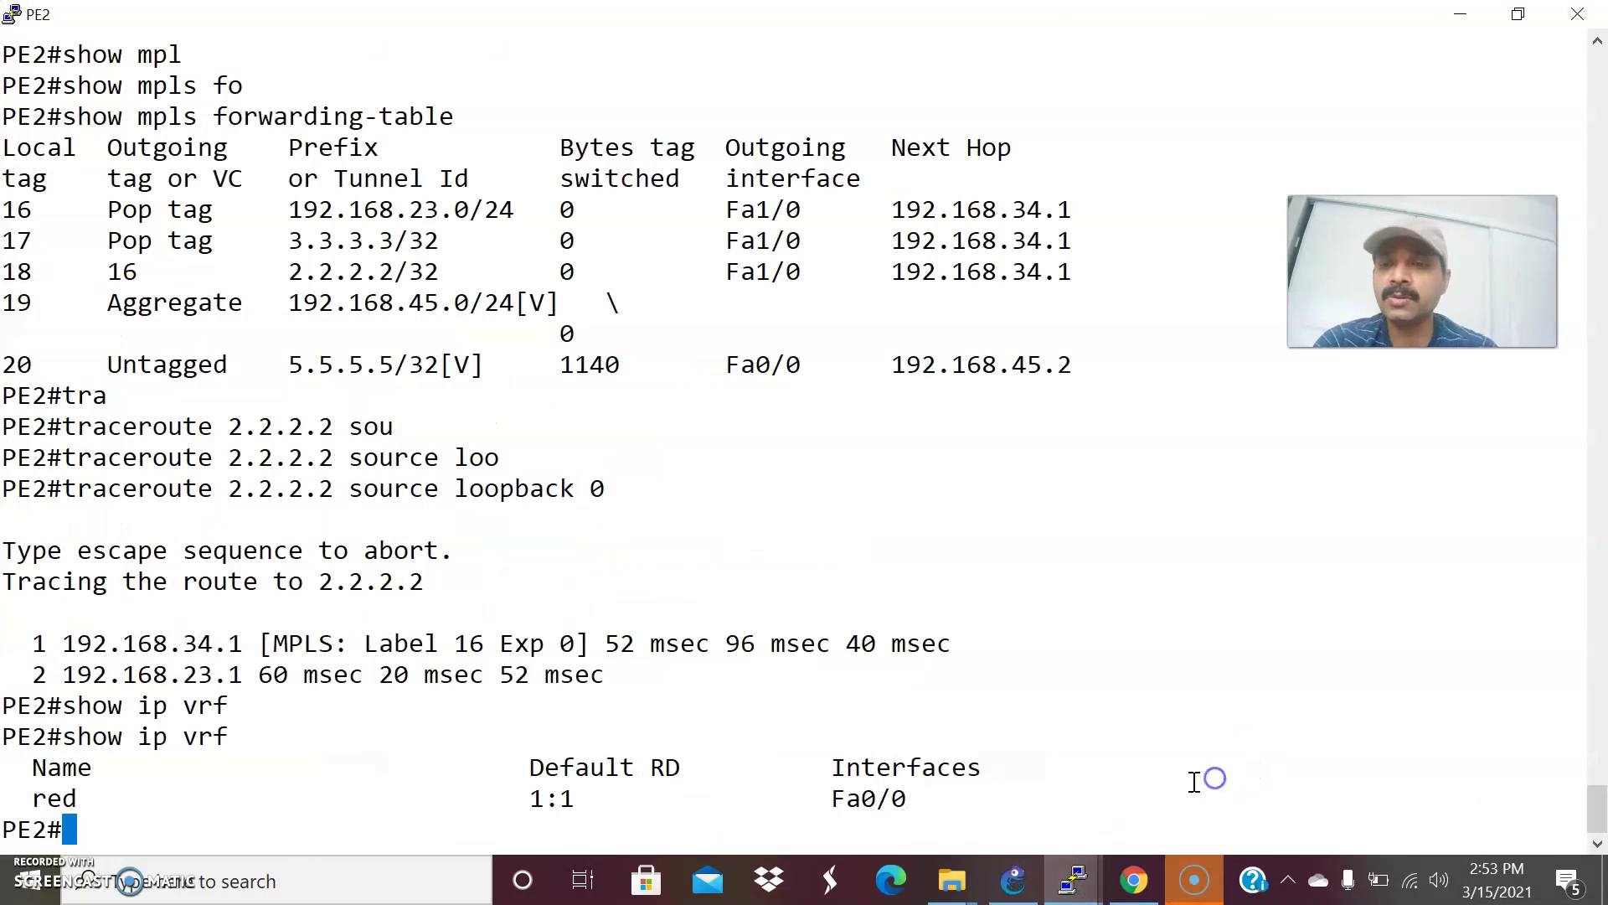
pyautogui.write('show bg')
pyautogui.press('Tab')
pyautogui.write('vpn')
pyautogui.press('Tab')
pyautogui.write('un')
pyautogui.press('Tab')
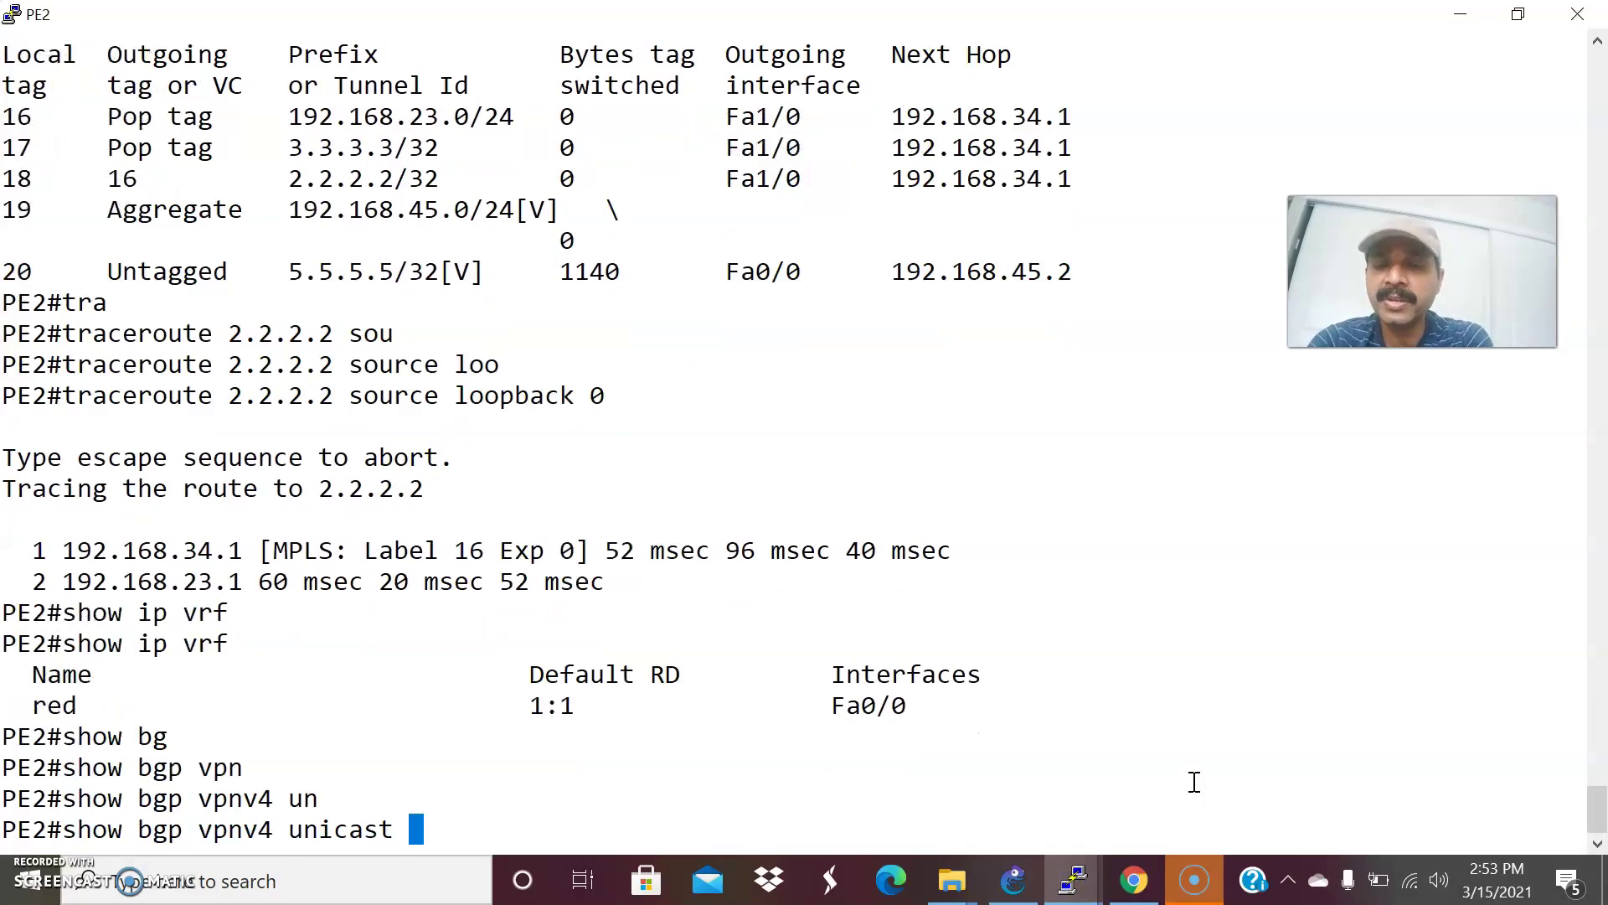
pyautogui.write('al')
pyautogui.press('Tab')
pyautogui.write('summ')
pyautogui.press('Tab')
pyautogui.press('Return')
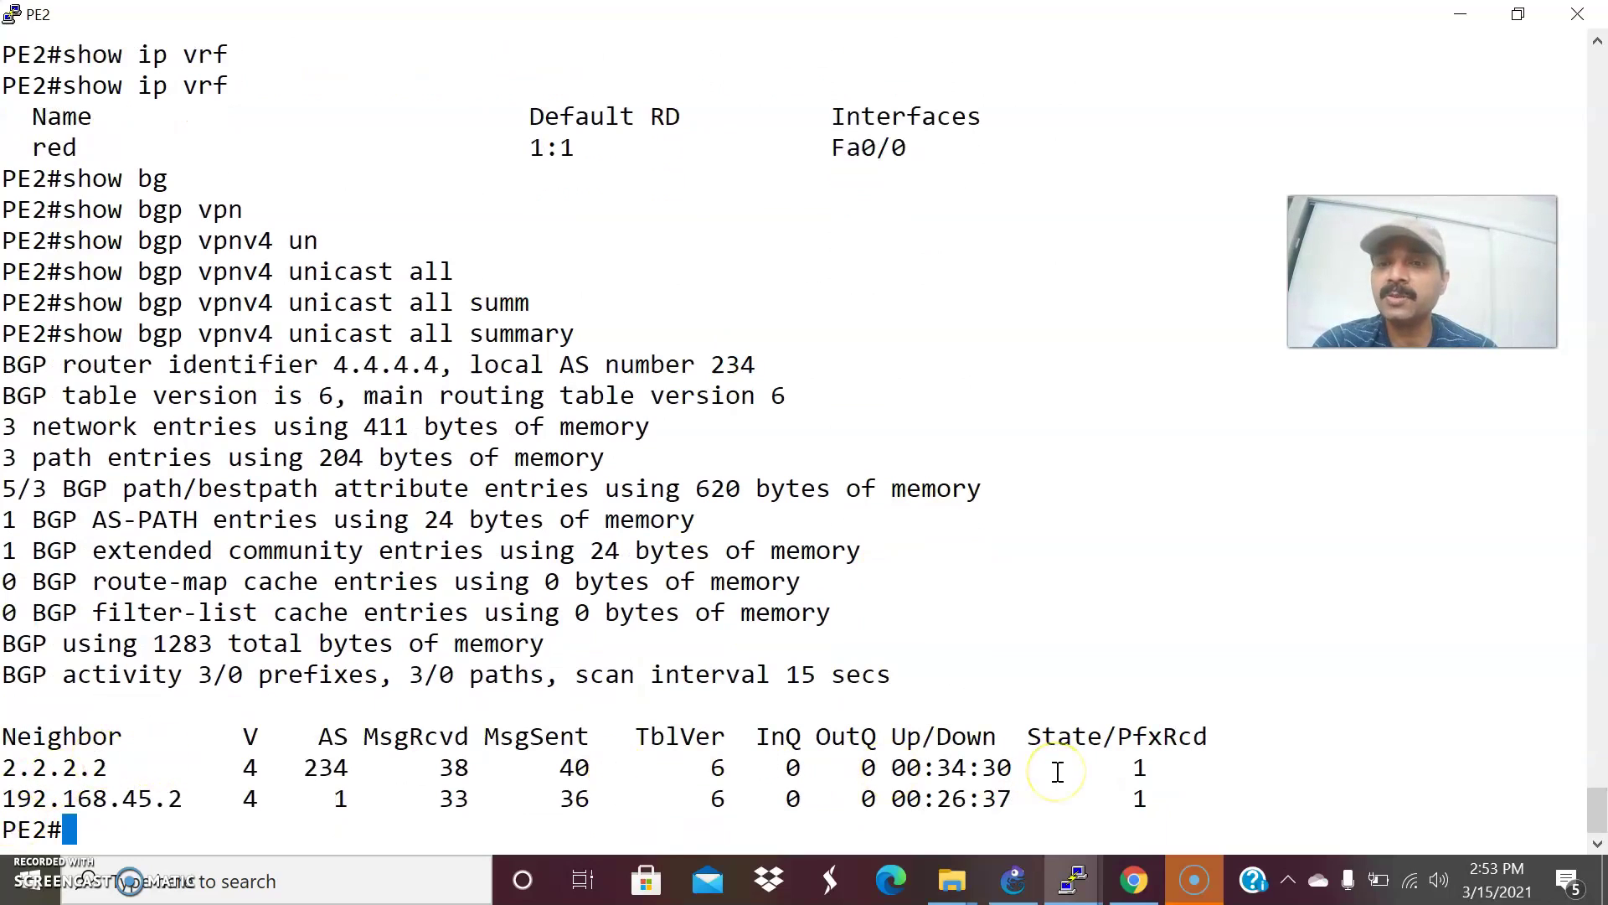
pyautogui.hotkey('alt', 'Tab')
pyautogui.click(1020, 871)
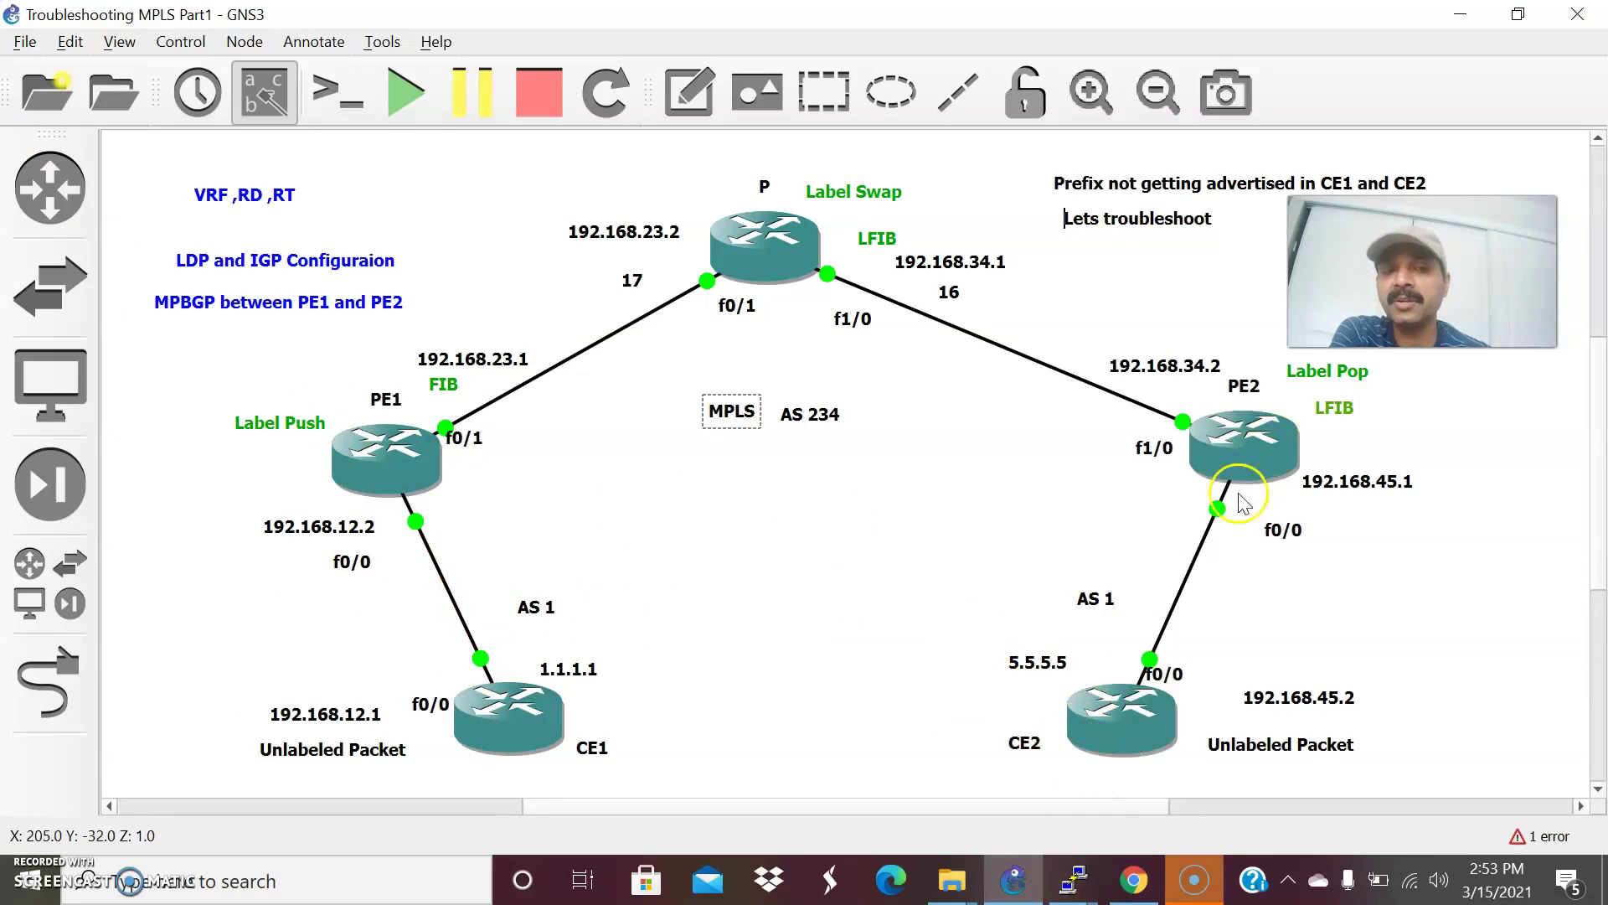
# Step: Recheck CE1's BGP session to PE1 by running "show ip bgp all summary" in the CE1 console, and return to the topology
pyautogui.click(1075, 878)
pyautogui.click(383, 779)
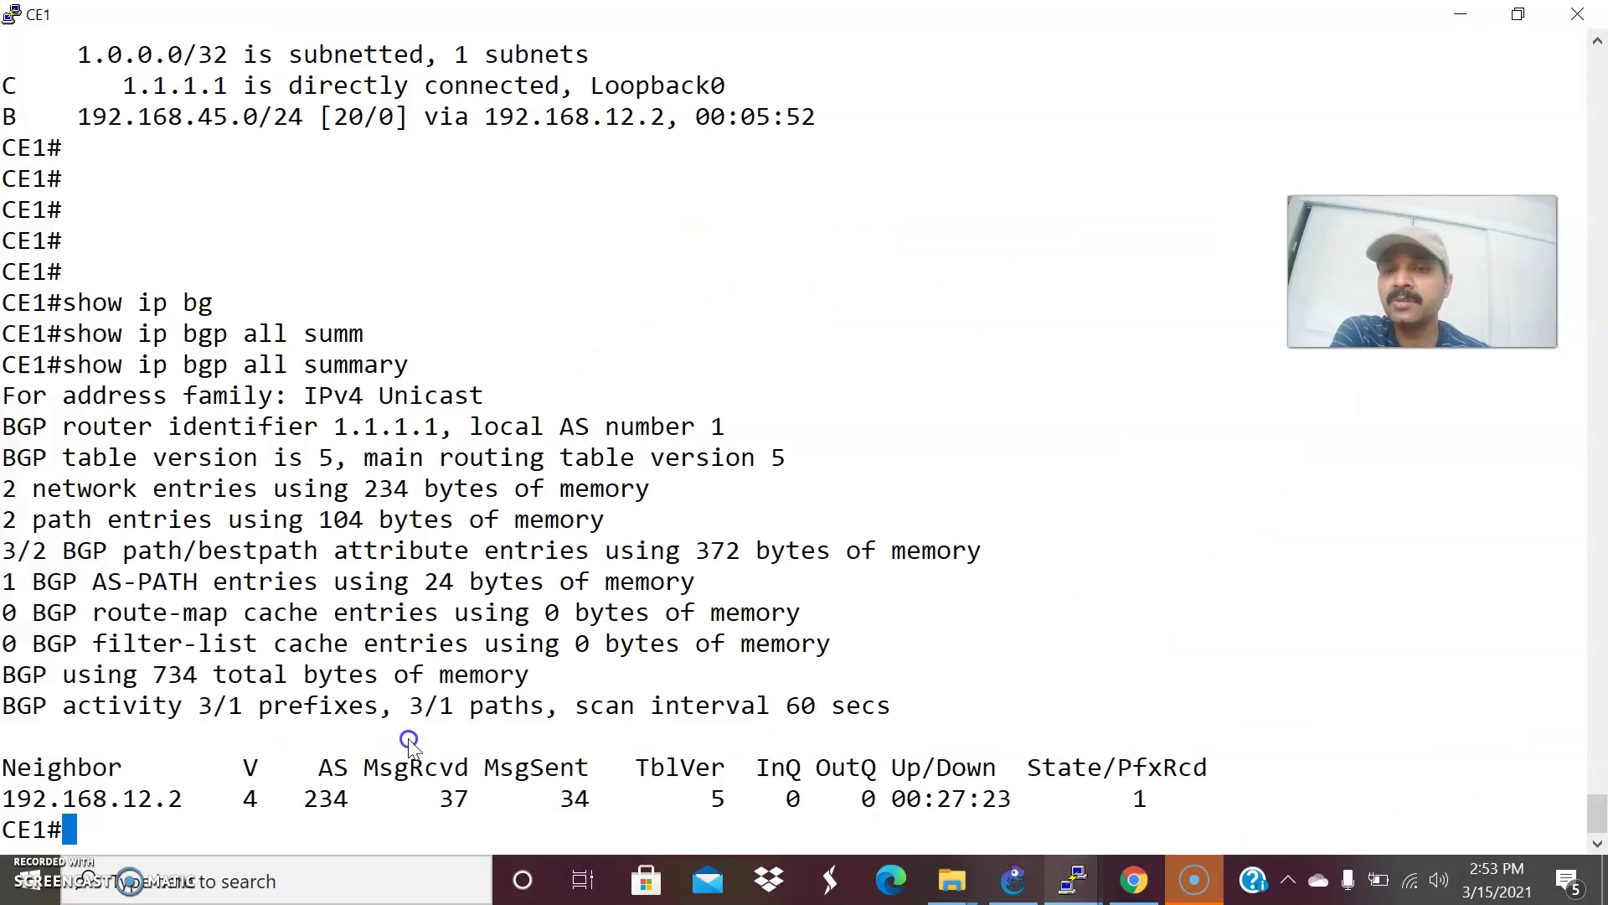
pyautogui.write('show ip bgp all summary')
pyautogui.press('Return')
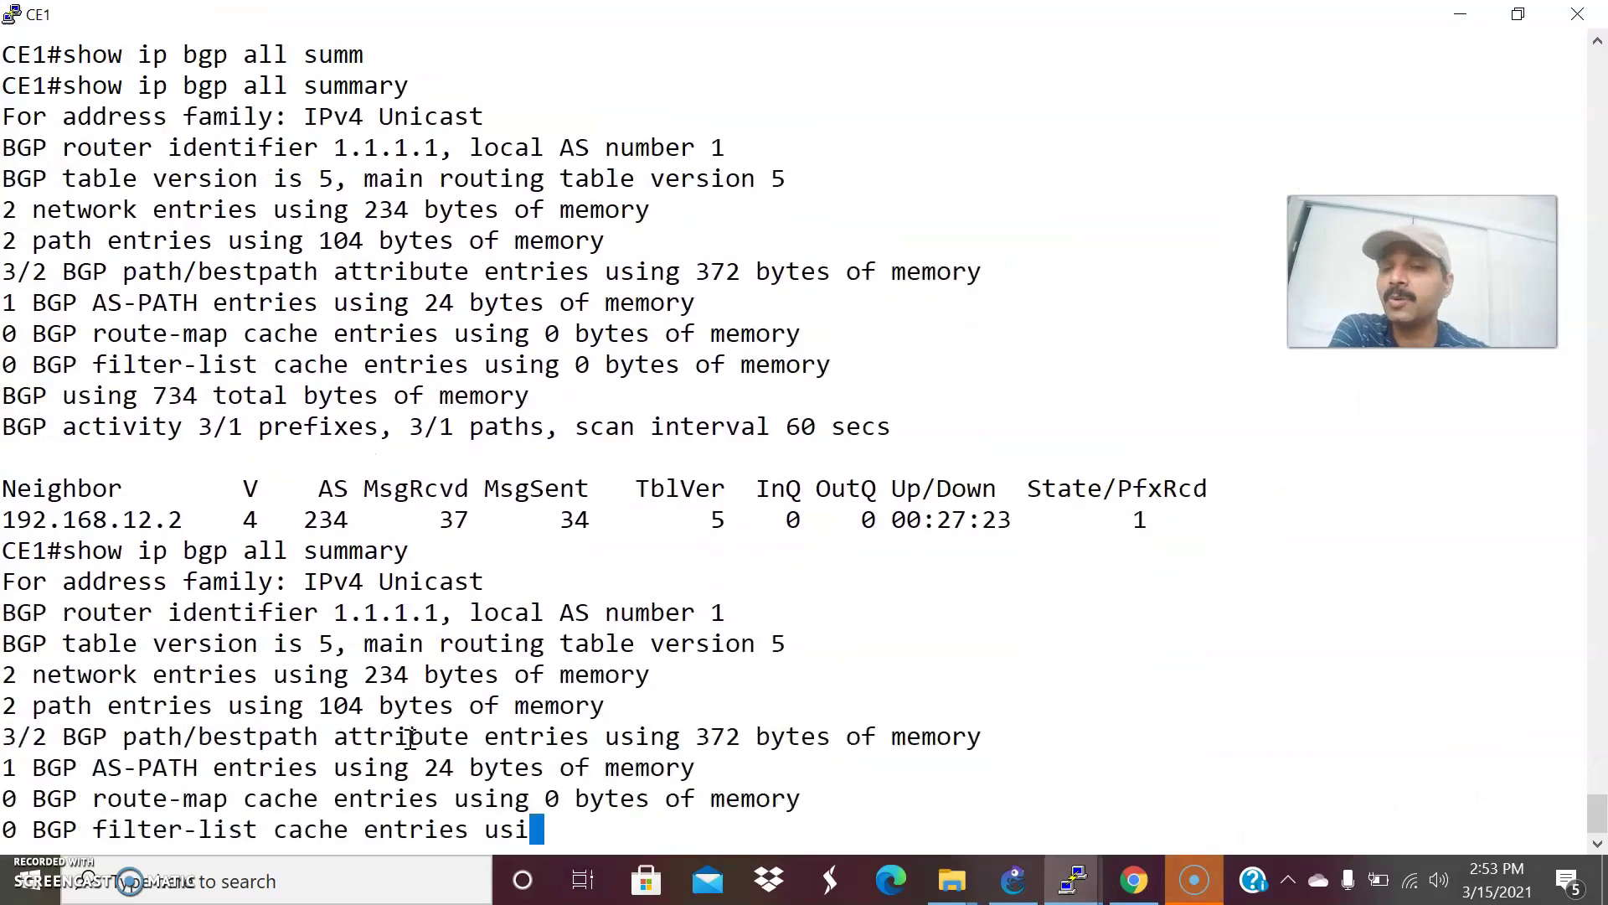
pyautogui.click(311, 601)
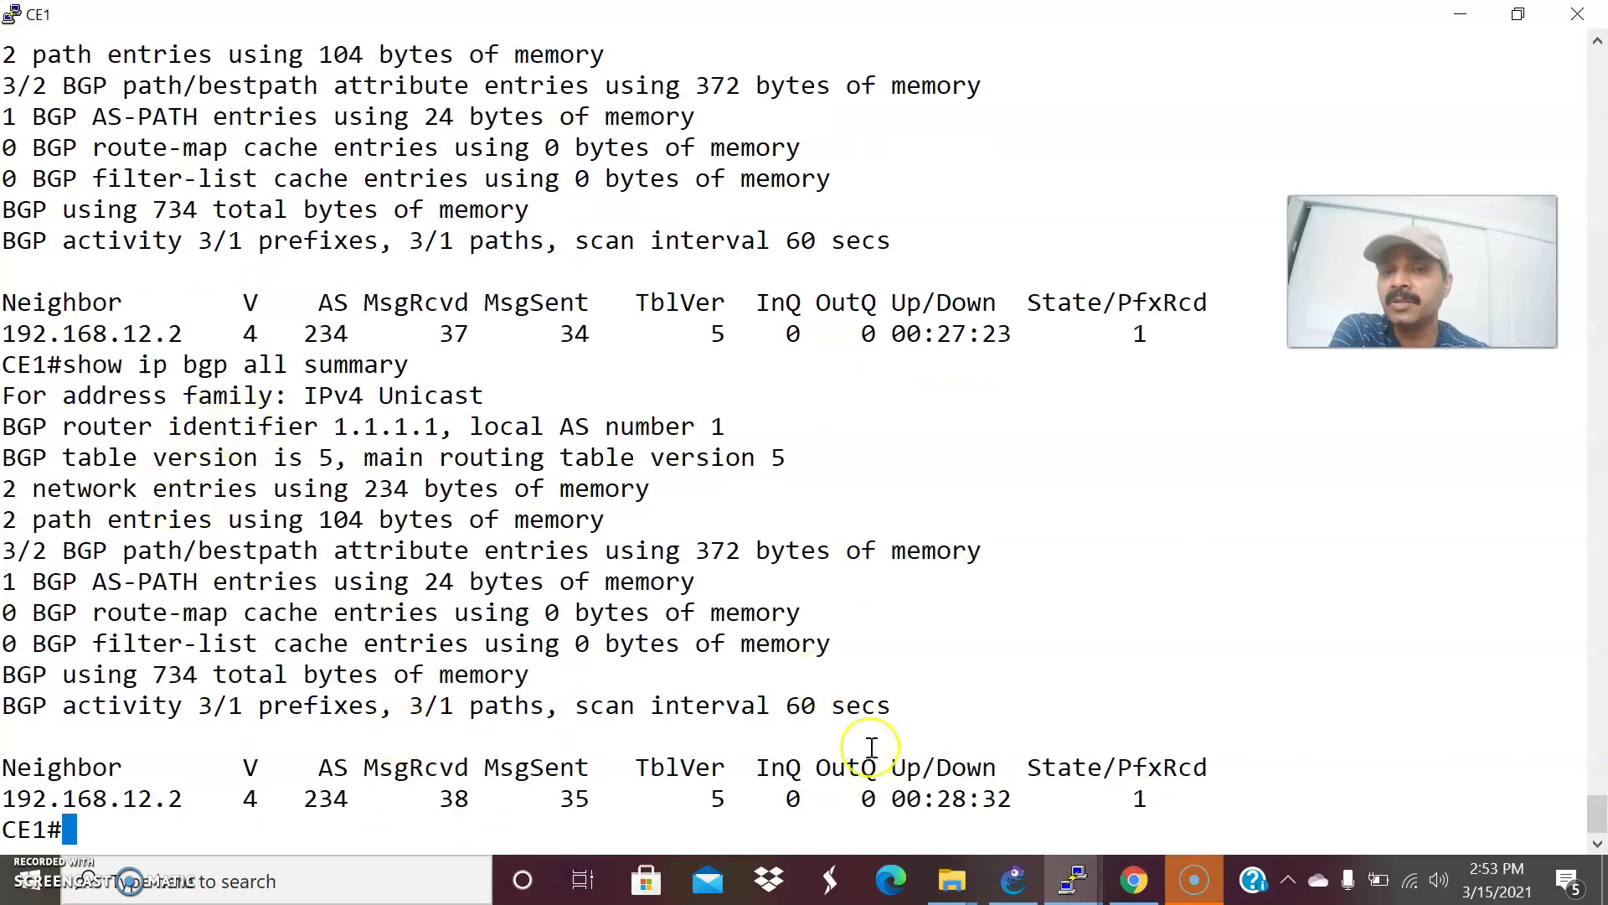
pyautogui.click(1013, 877)
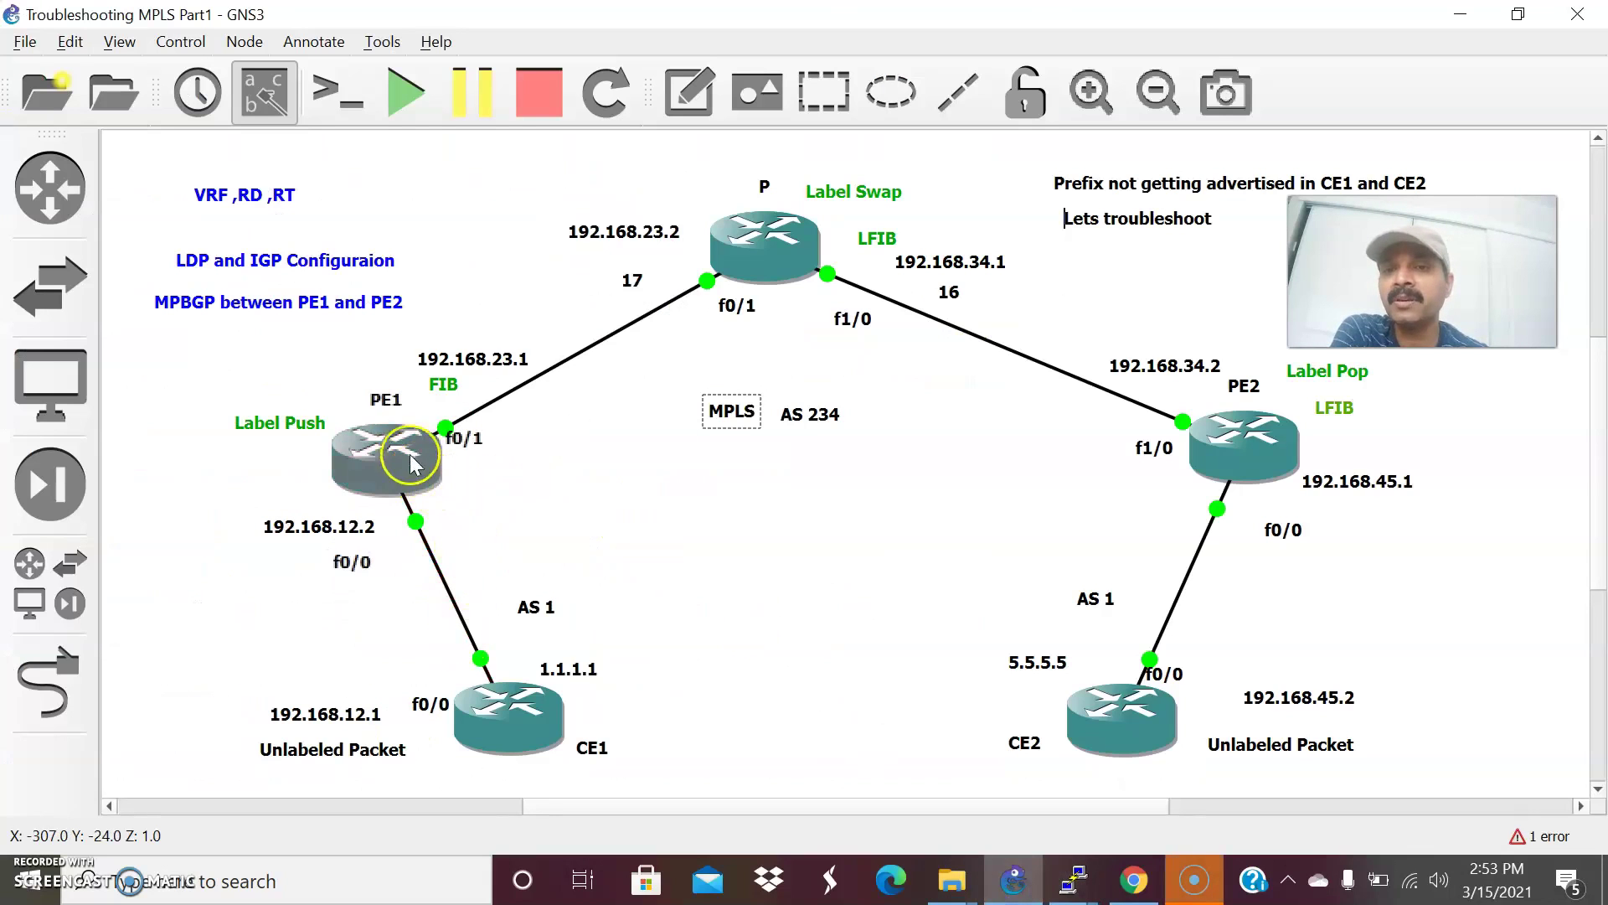
# Step: Review the neighbor list in PE1's VPNv4 BGP summary against the PE1-CE1 link in the topology diagram
pyautogui.moveTo(1074, 878)
pyautogui.click(563, 737)
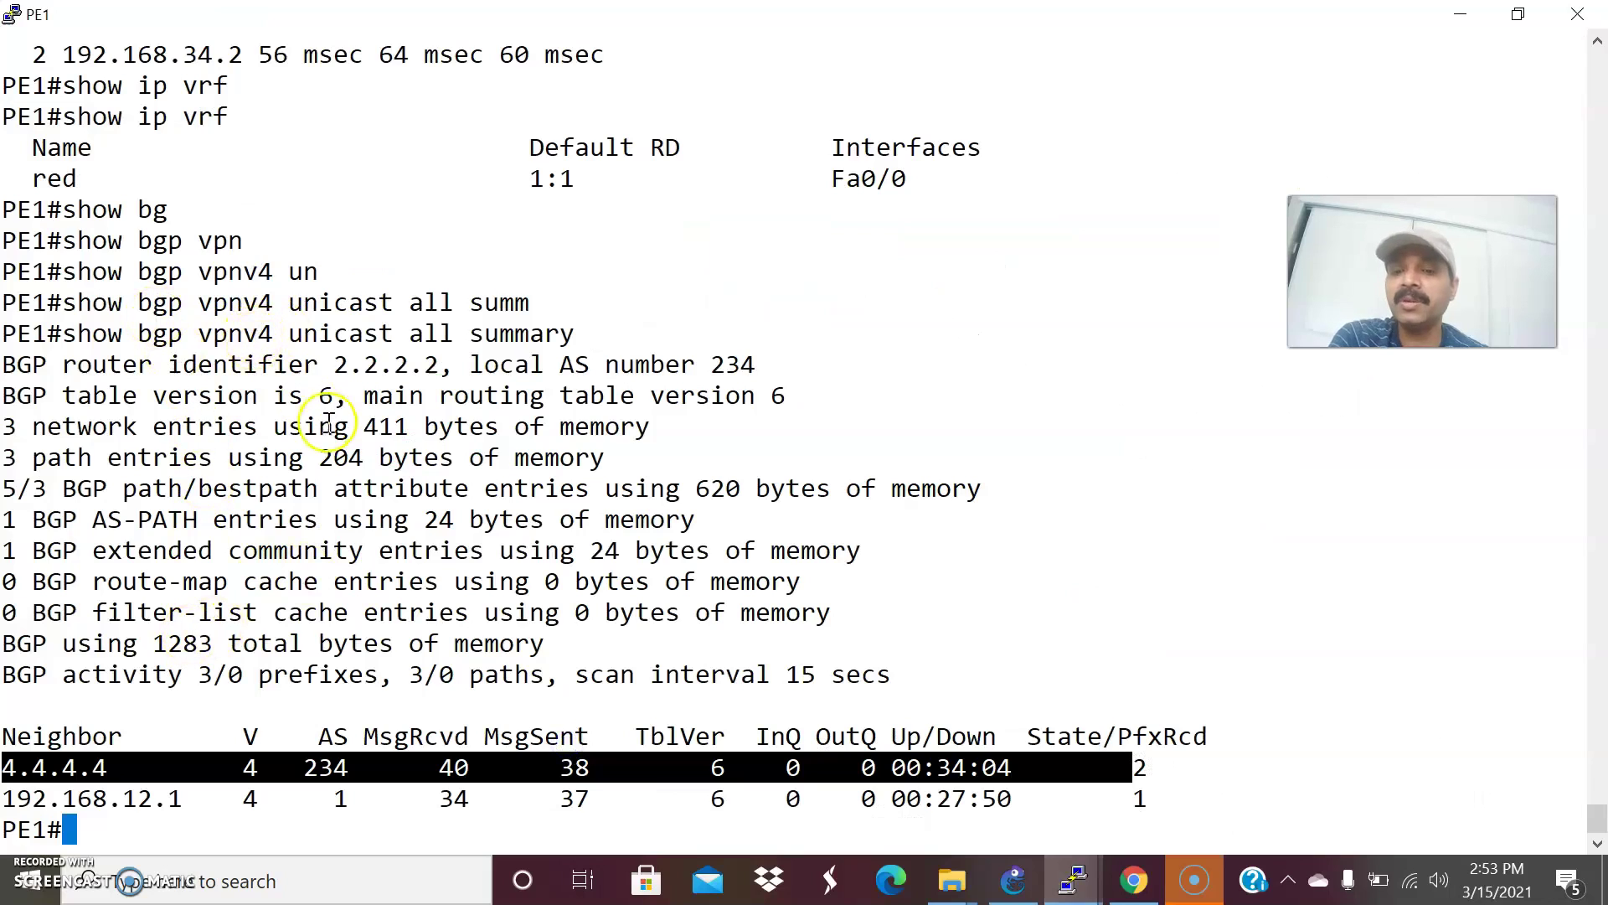
pyautogui.hotkey('alt', 'Tab')
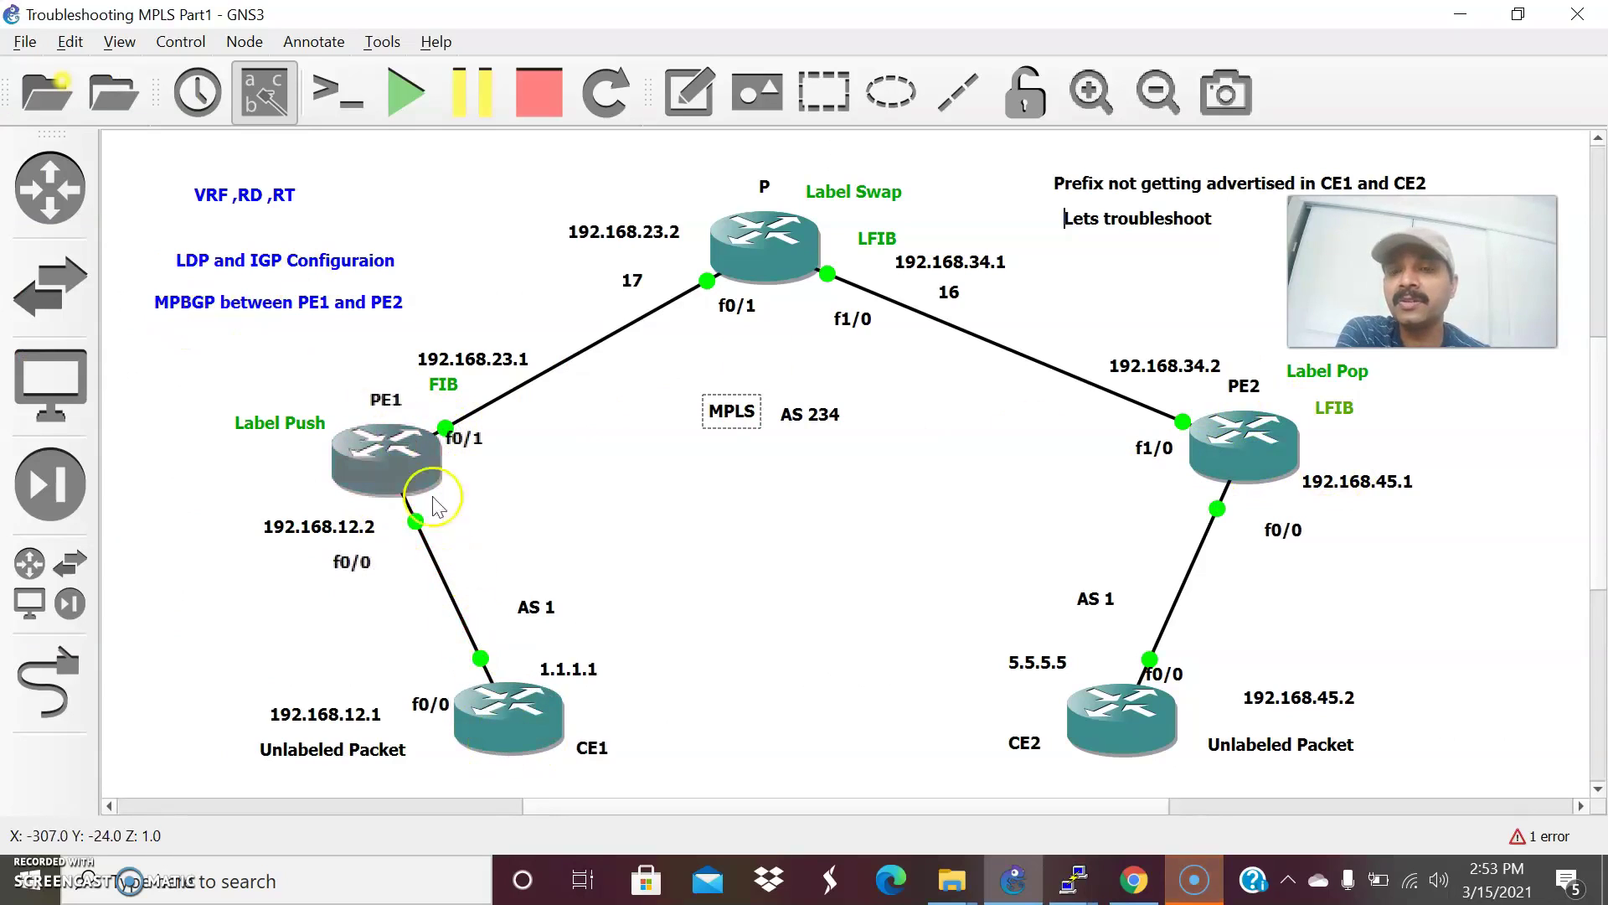
# Step: Check CE2's BGP peering with PE2 by running "show ip bgp all summary" in the CE2 console
pyautogui.moveTo(1075, 878)
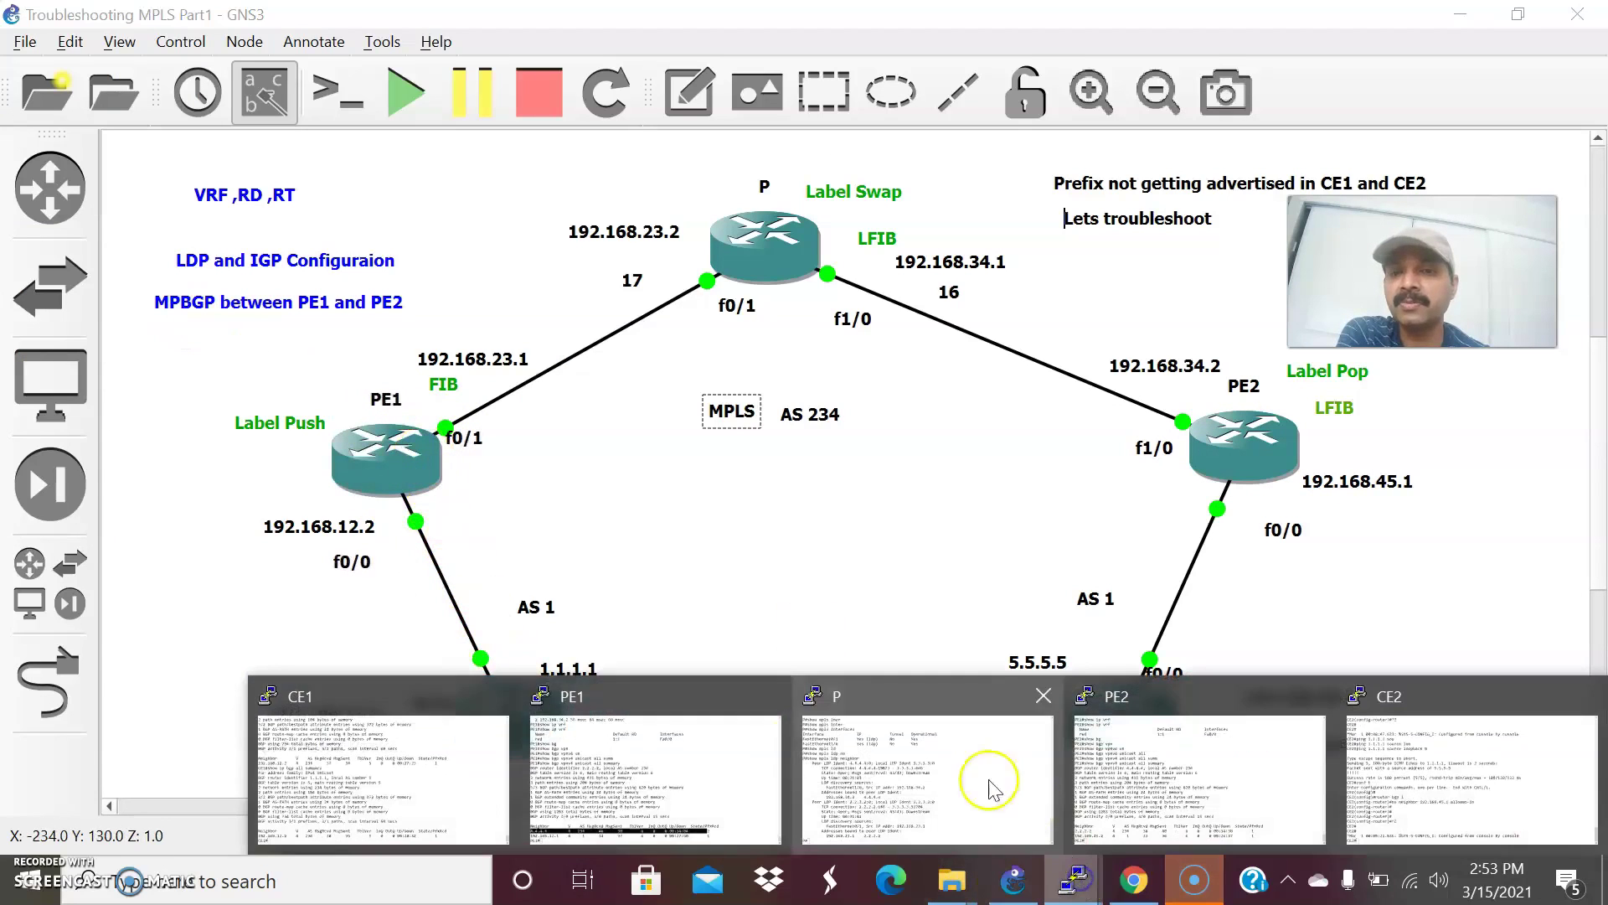
pyautogui.click(412, 765)
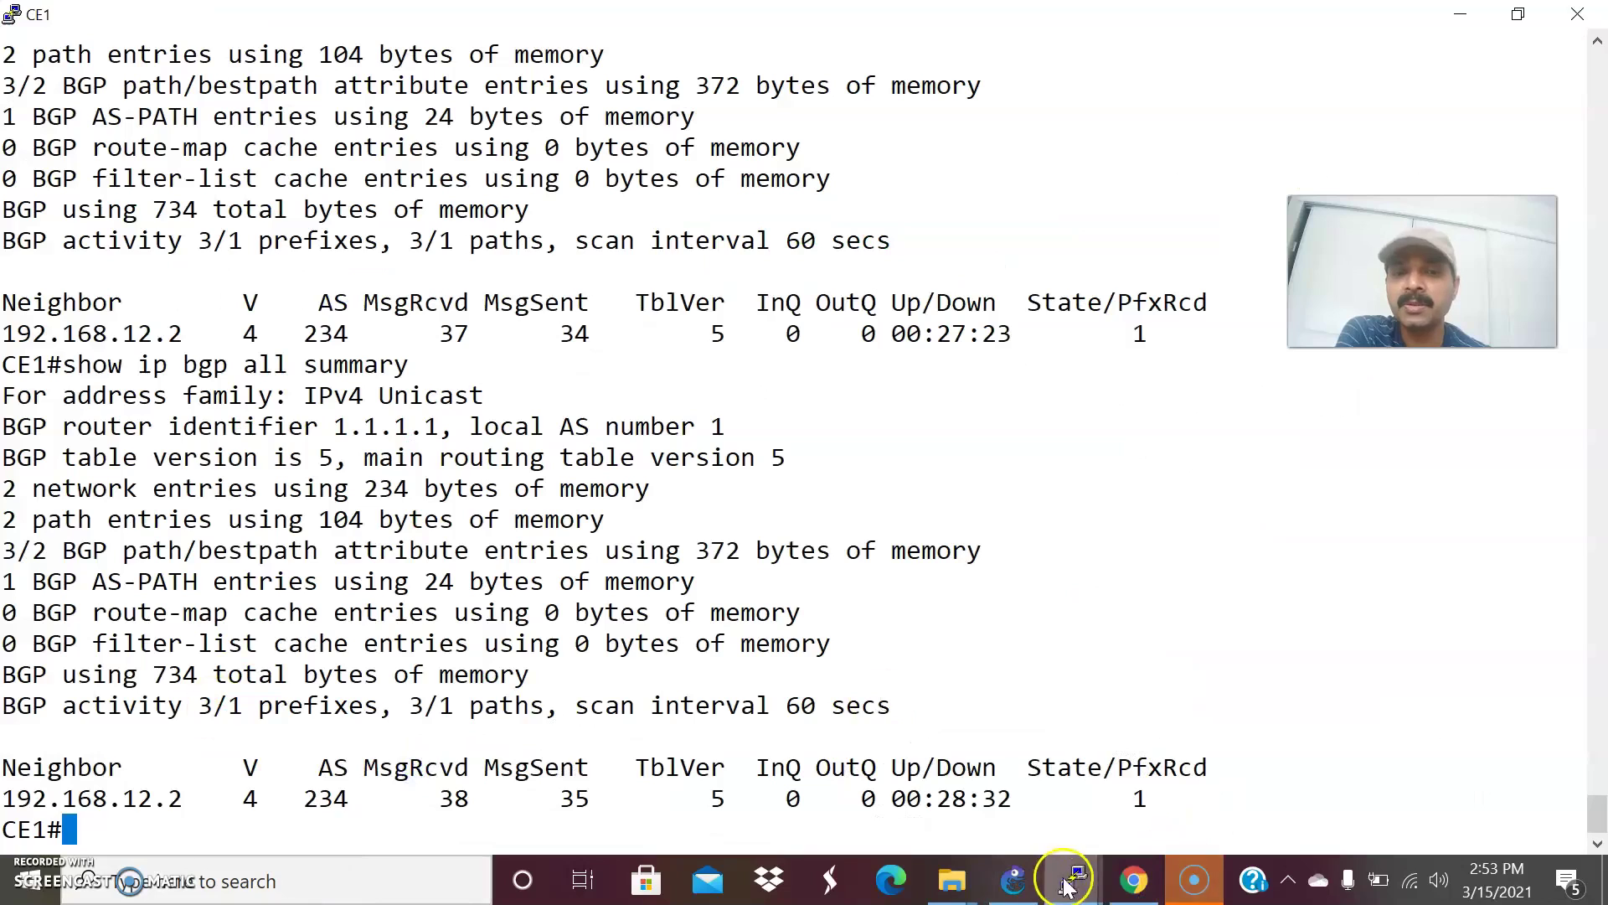
pyautogui.click(1452, 758)
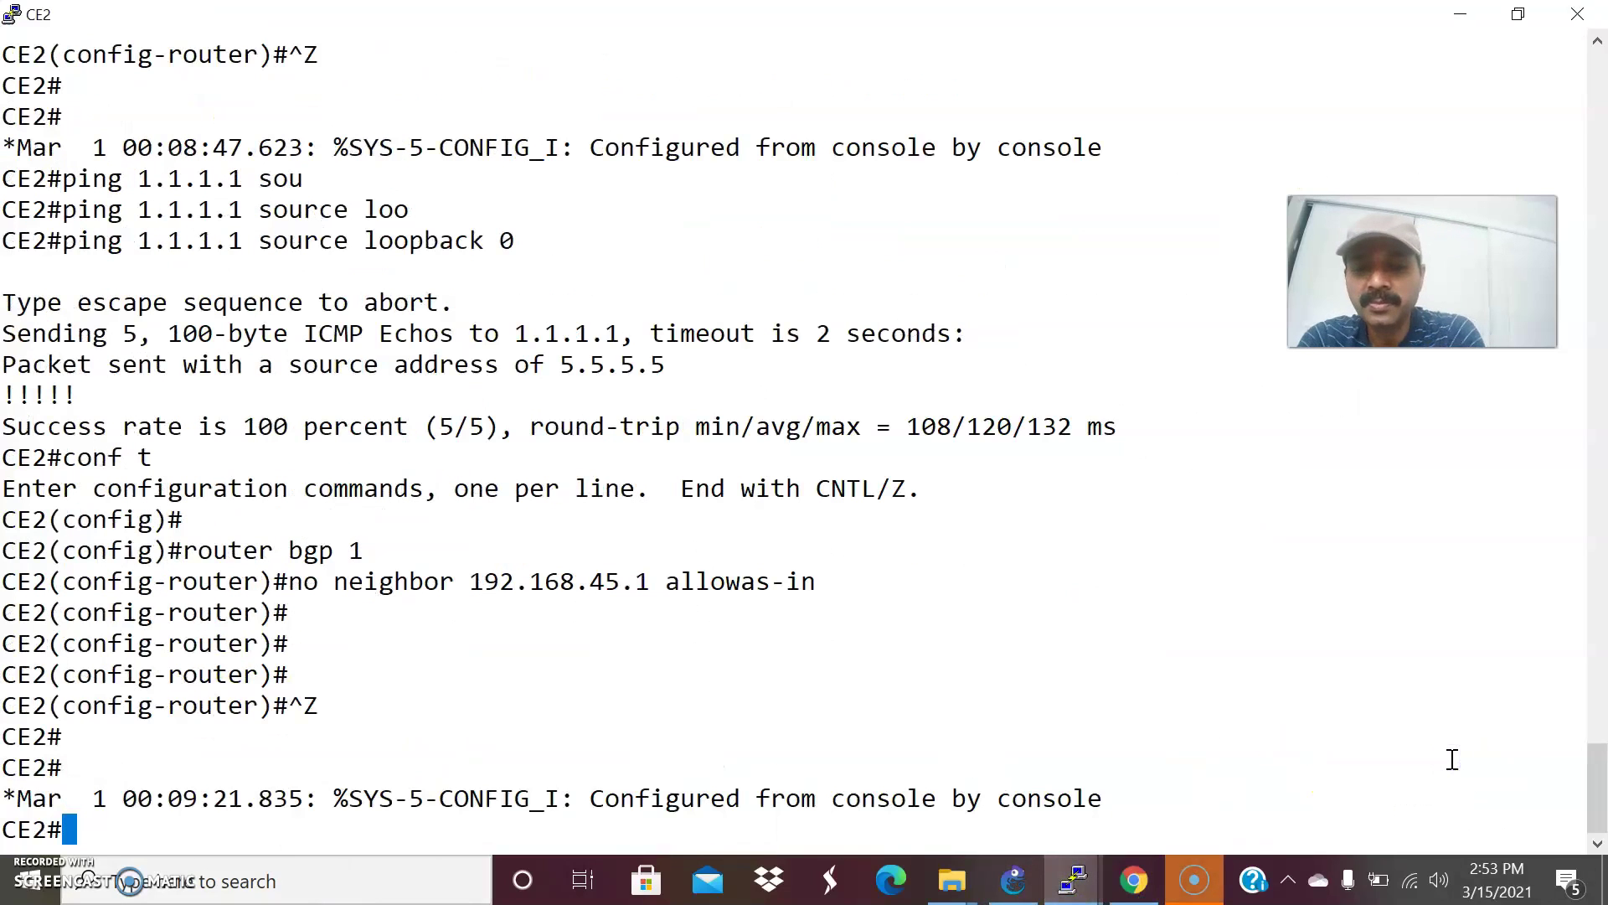
pyautogui.write('show ip bgp all summ')
pyautogui.press('Tab')
pyautogui.press('Return')
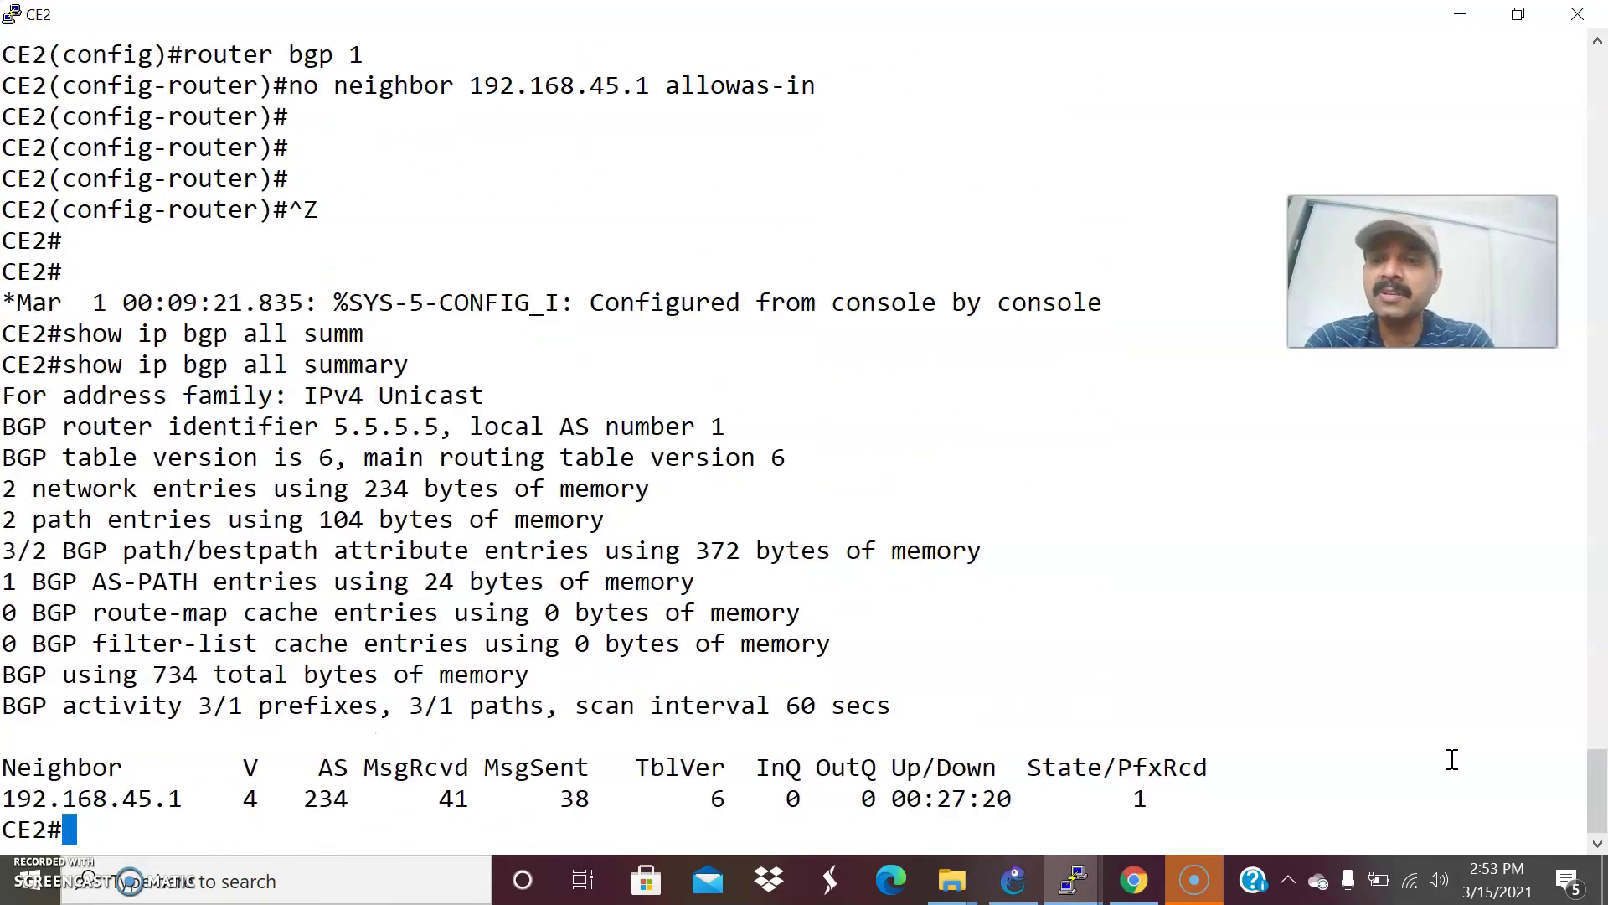
# Step: Test reachability from CE1 to PE1 with "ping 192.168.12.2" in the CE1 console
pyautogui.hotkey('alt', 'Tab')
pyautogui.write('ping 192.168.12.2')
pyautogui.press('Return')
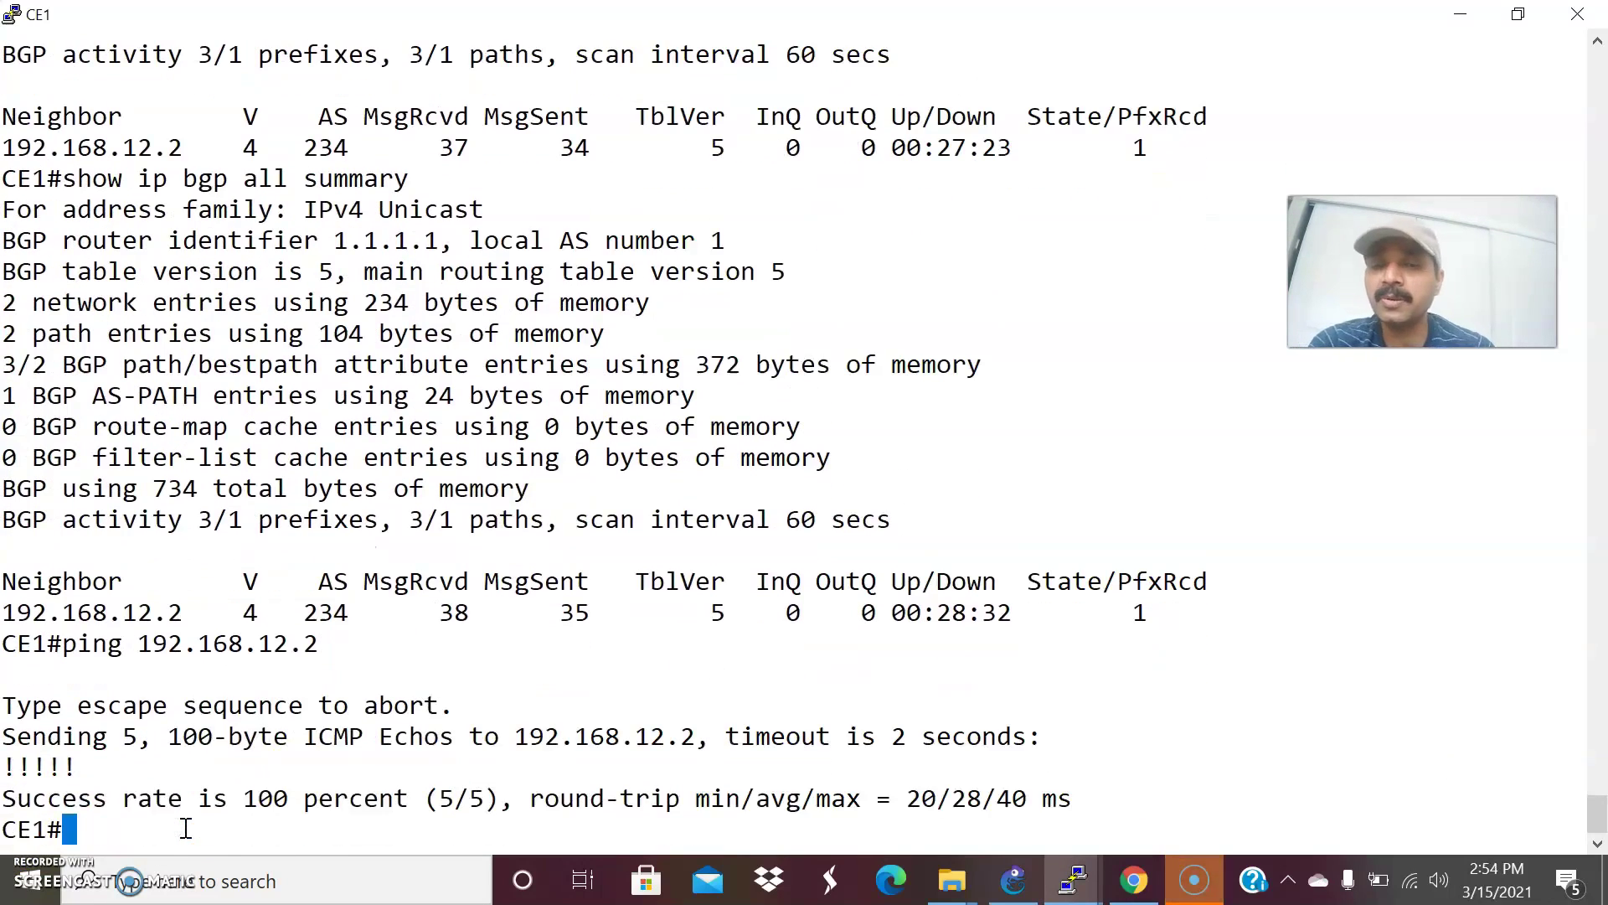
# Step: Test reachability from CE2 to PE2 with "ping 192.168.45.1" in the CE2 console, and return to the topology diagram
pyautogui.moveTo(1073, 877)
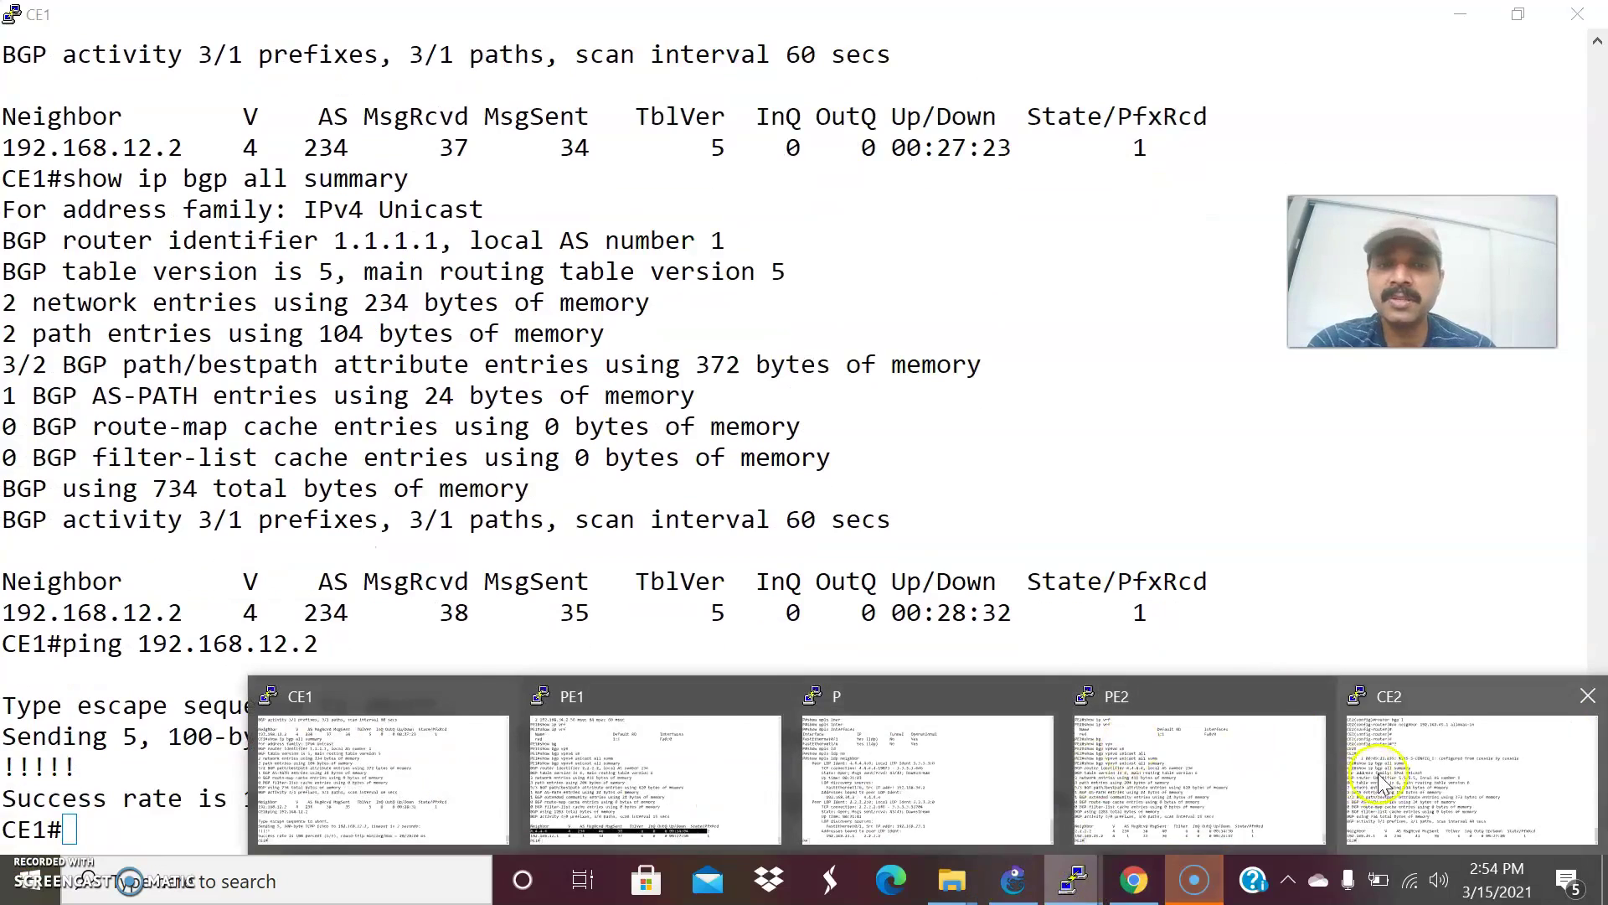
pyautogui.click(1418, 745)
pyautogui.write('ping ')
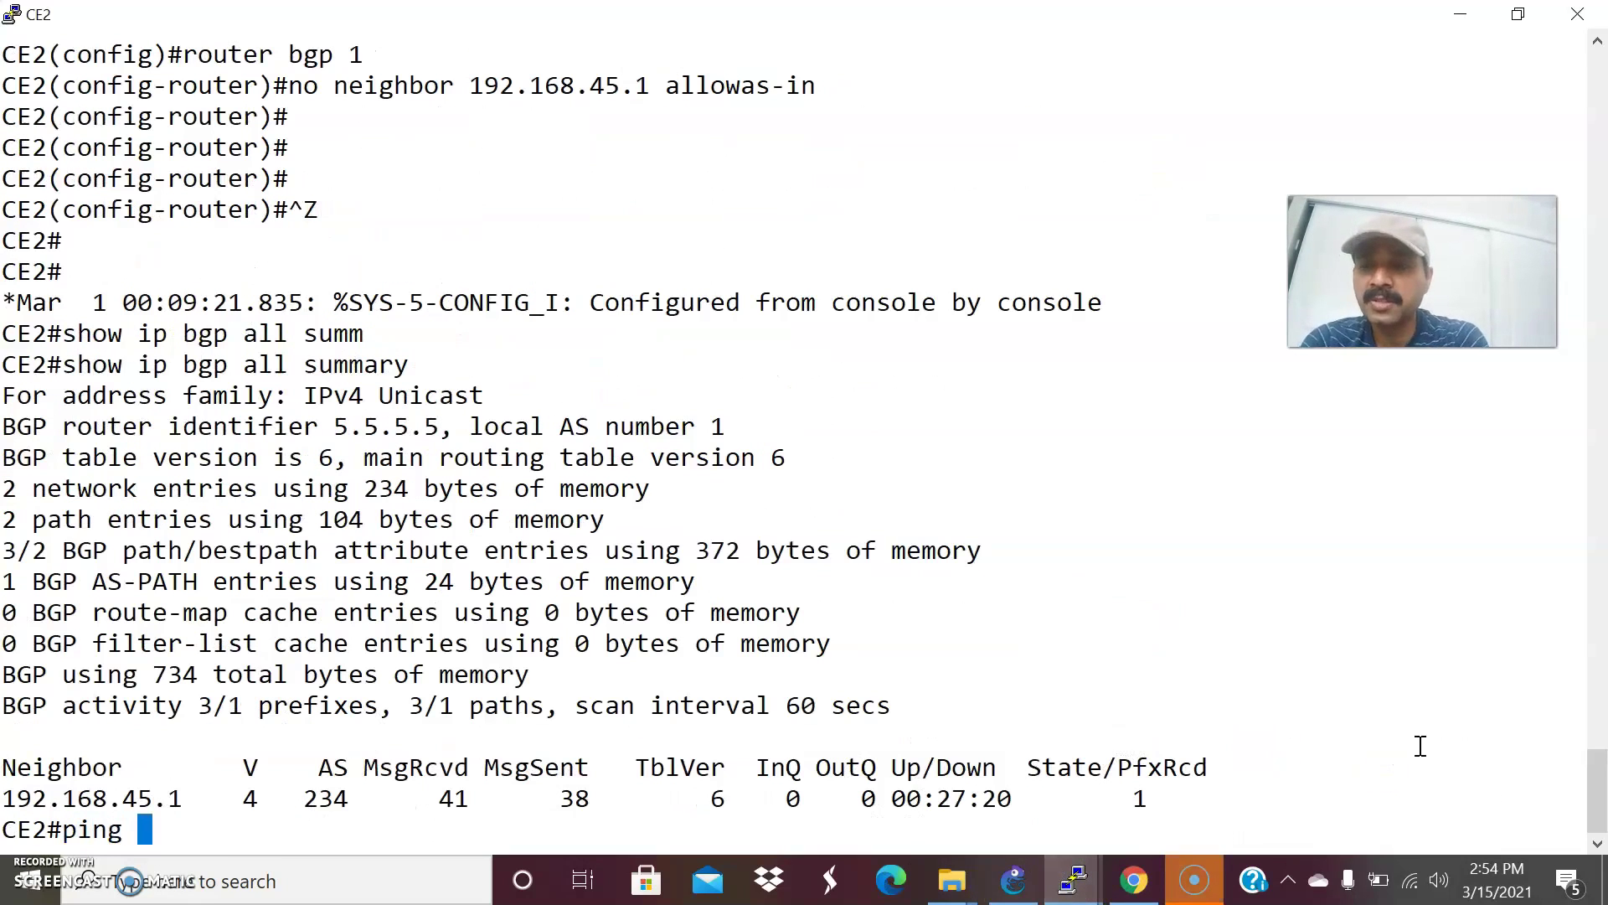
pyautogui.write('192.168.4')
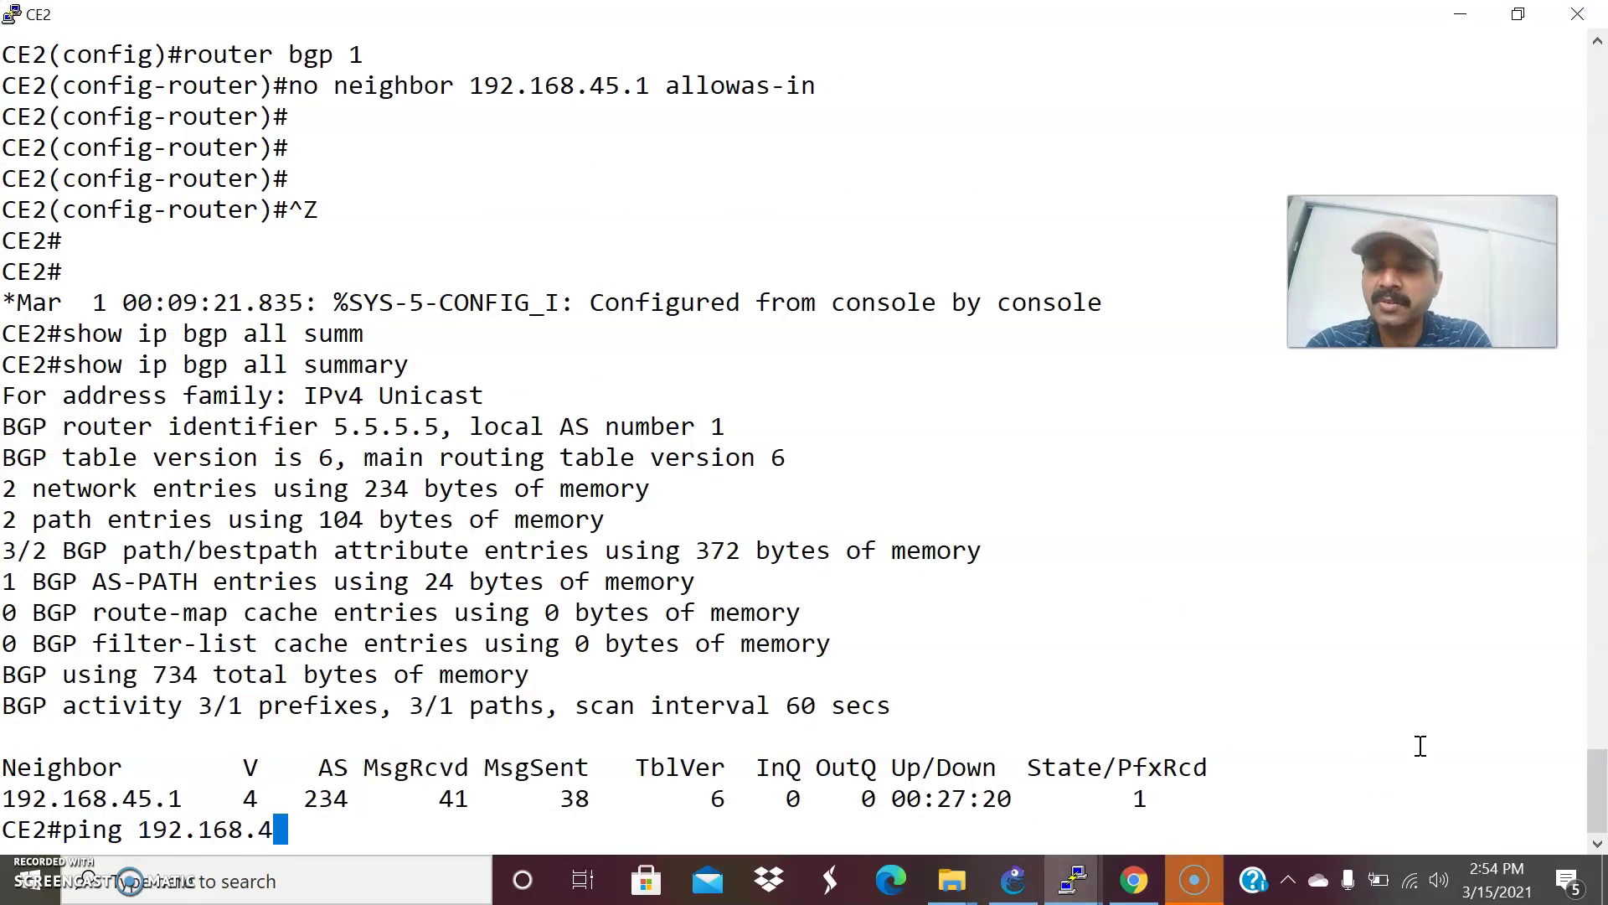
pyautogui.write('5.1')
pyautogui.press('Return')
pyautogui.hotkey('alt', 'Tab')
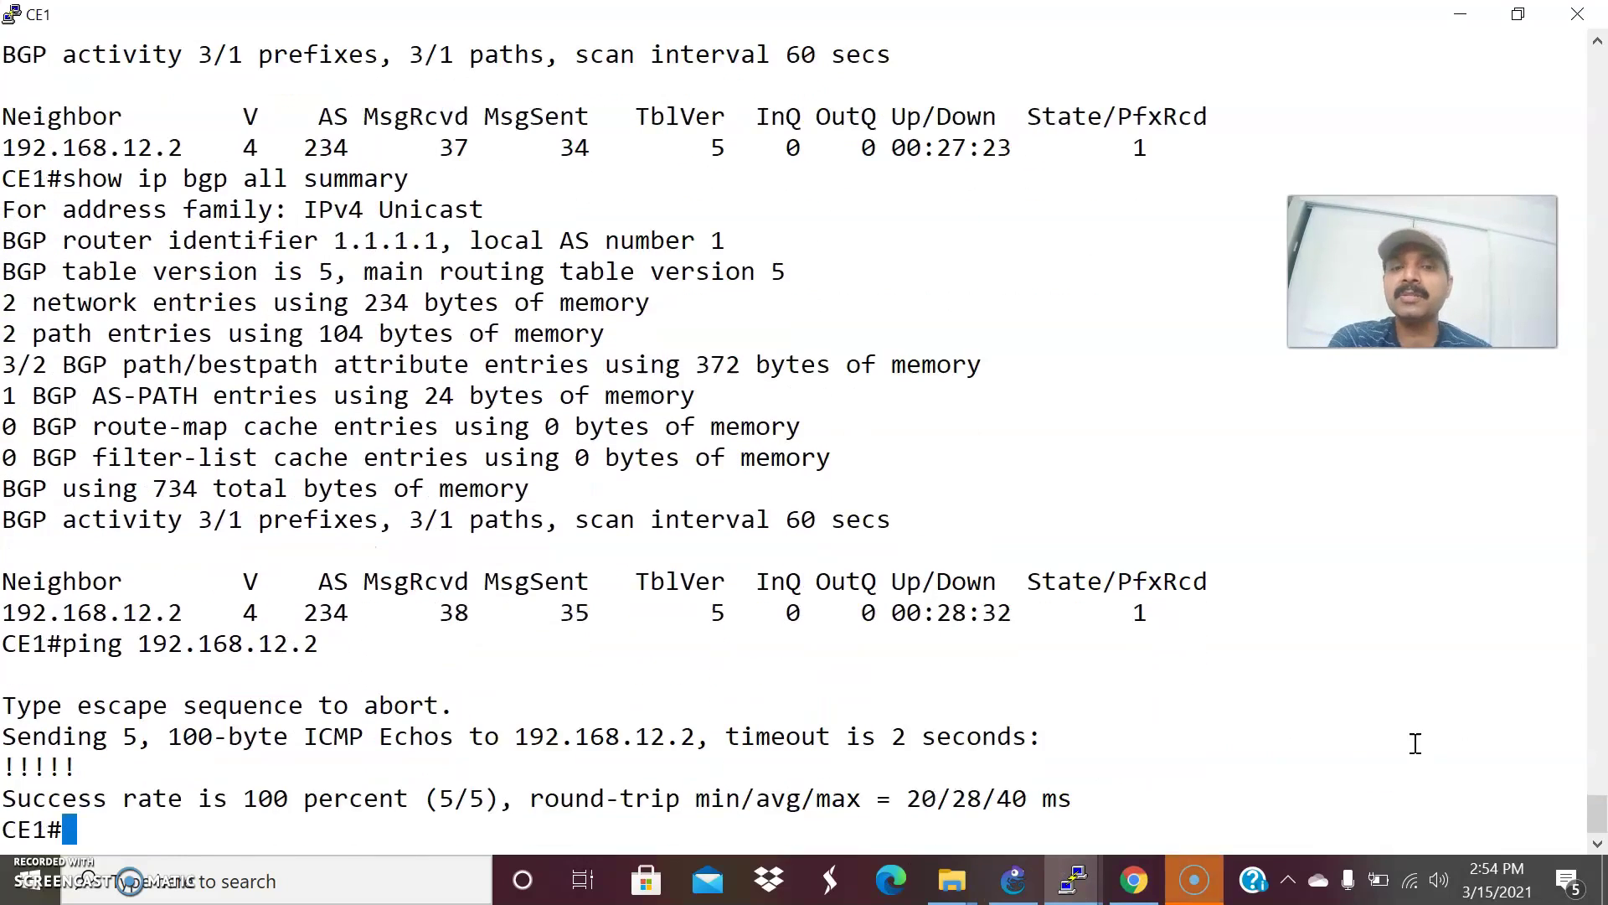
pyautogui.click(1013, 879)
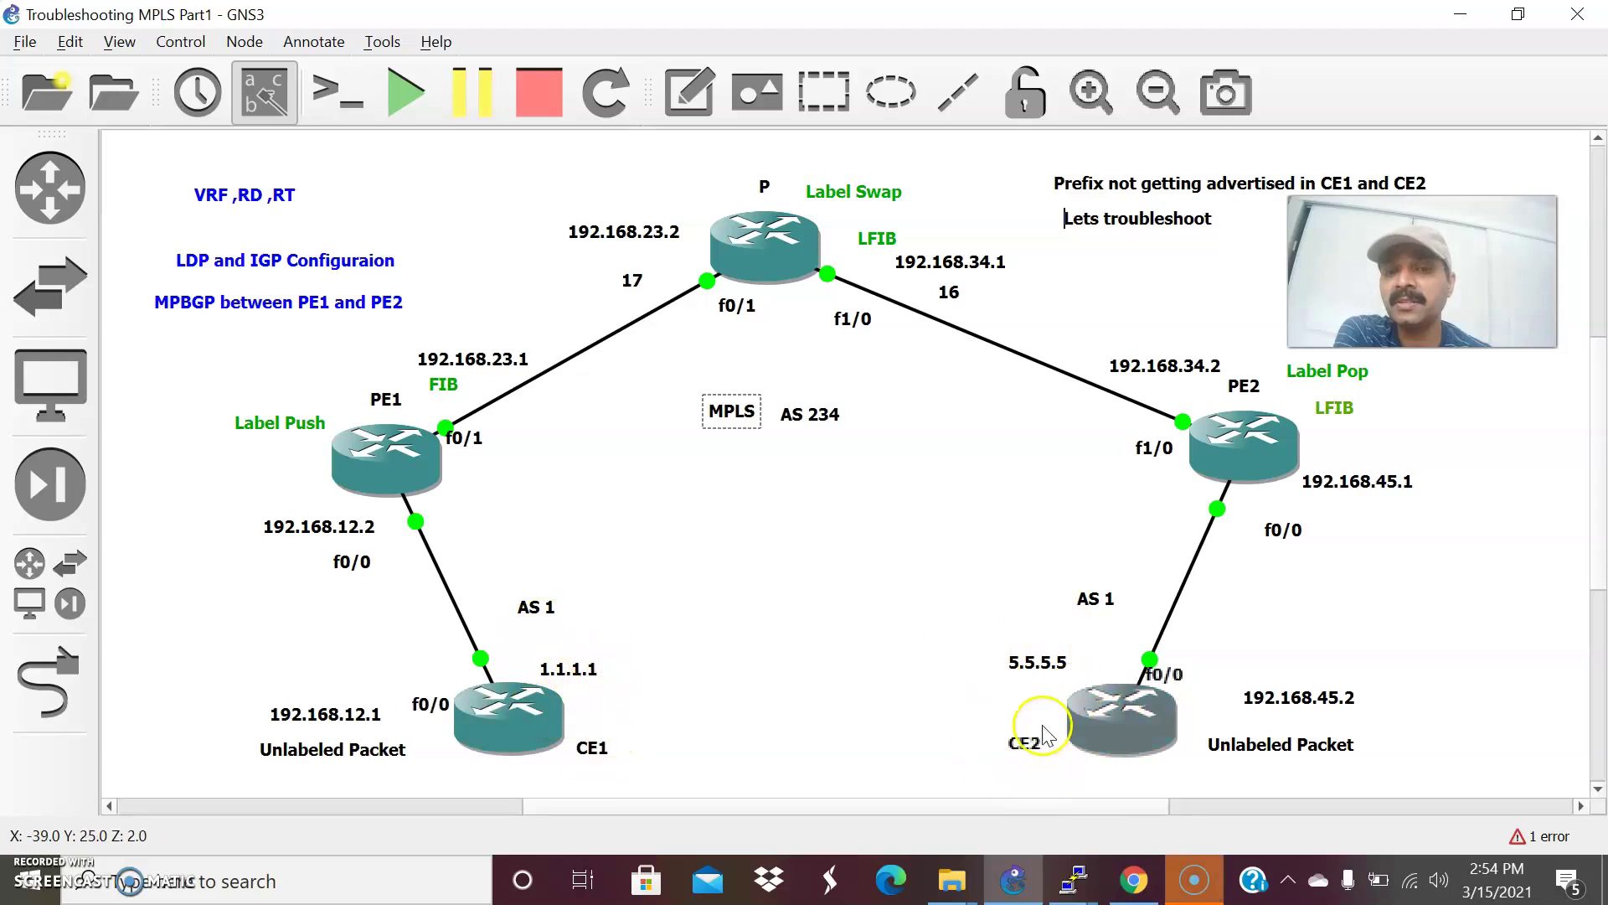
# Step: Display CE1's routing table with "show ip route" and compare it with the CE loopback addresses in the topology
pyautogui.moveTo(1072, 876)
pyautogui.click(463, 769)
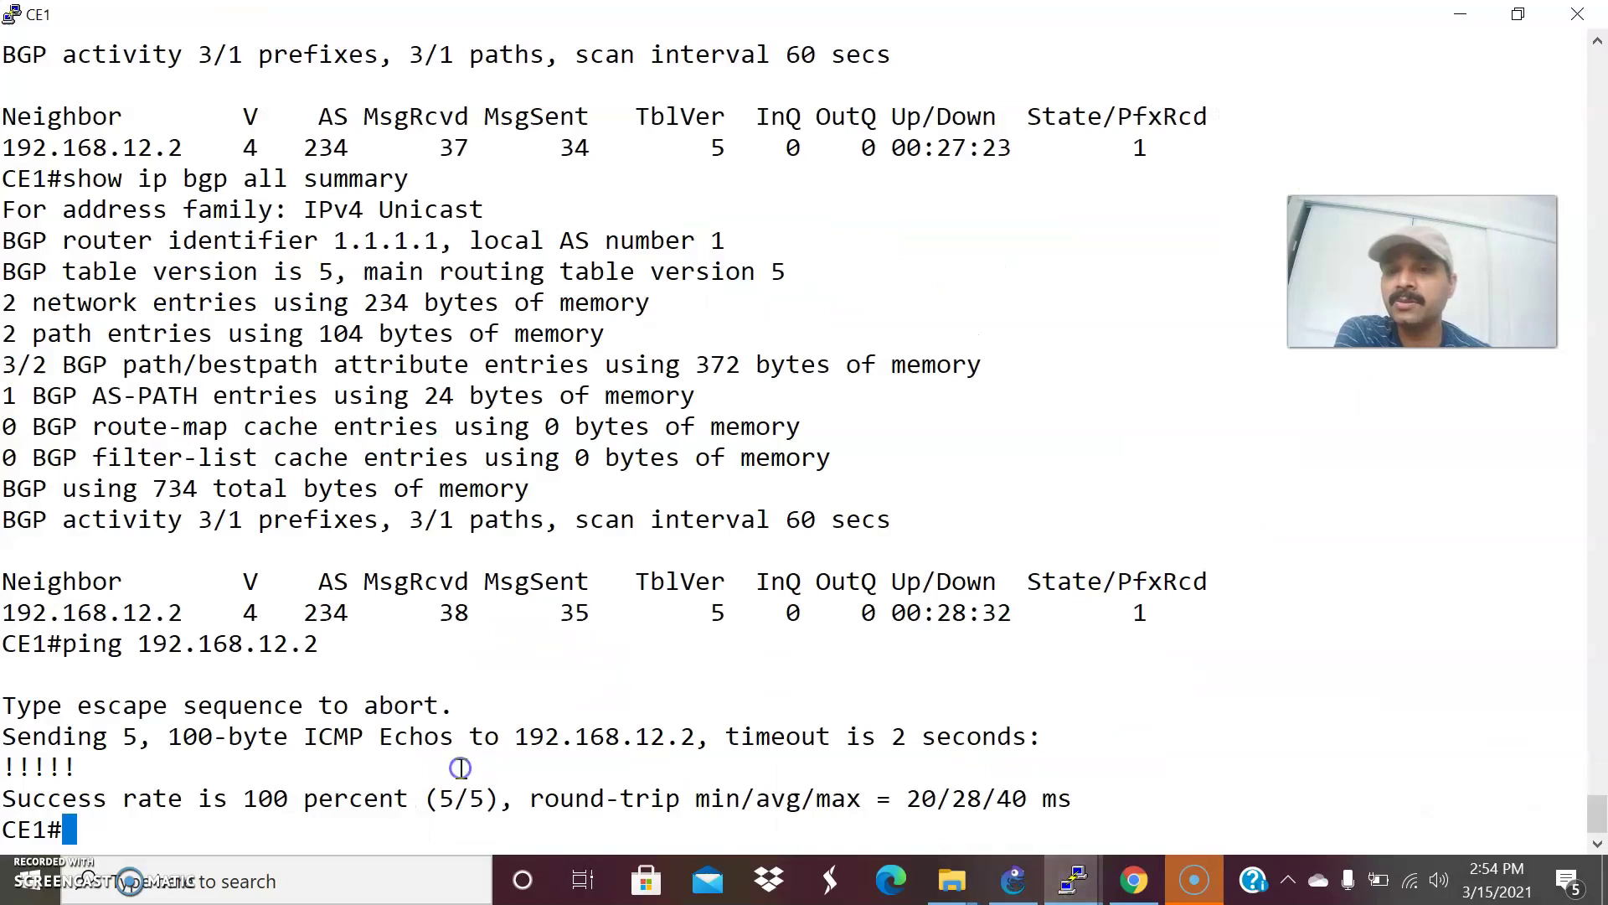
pyautogui.write('show ip')
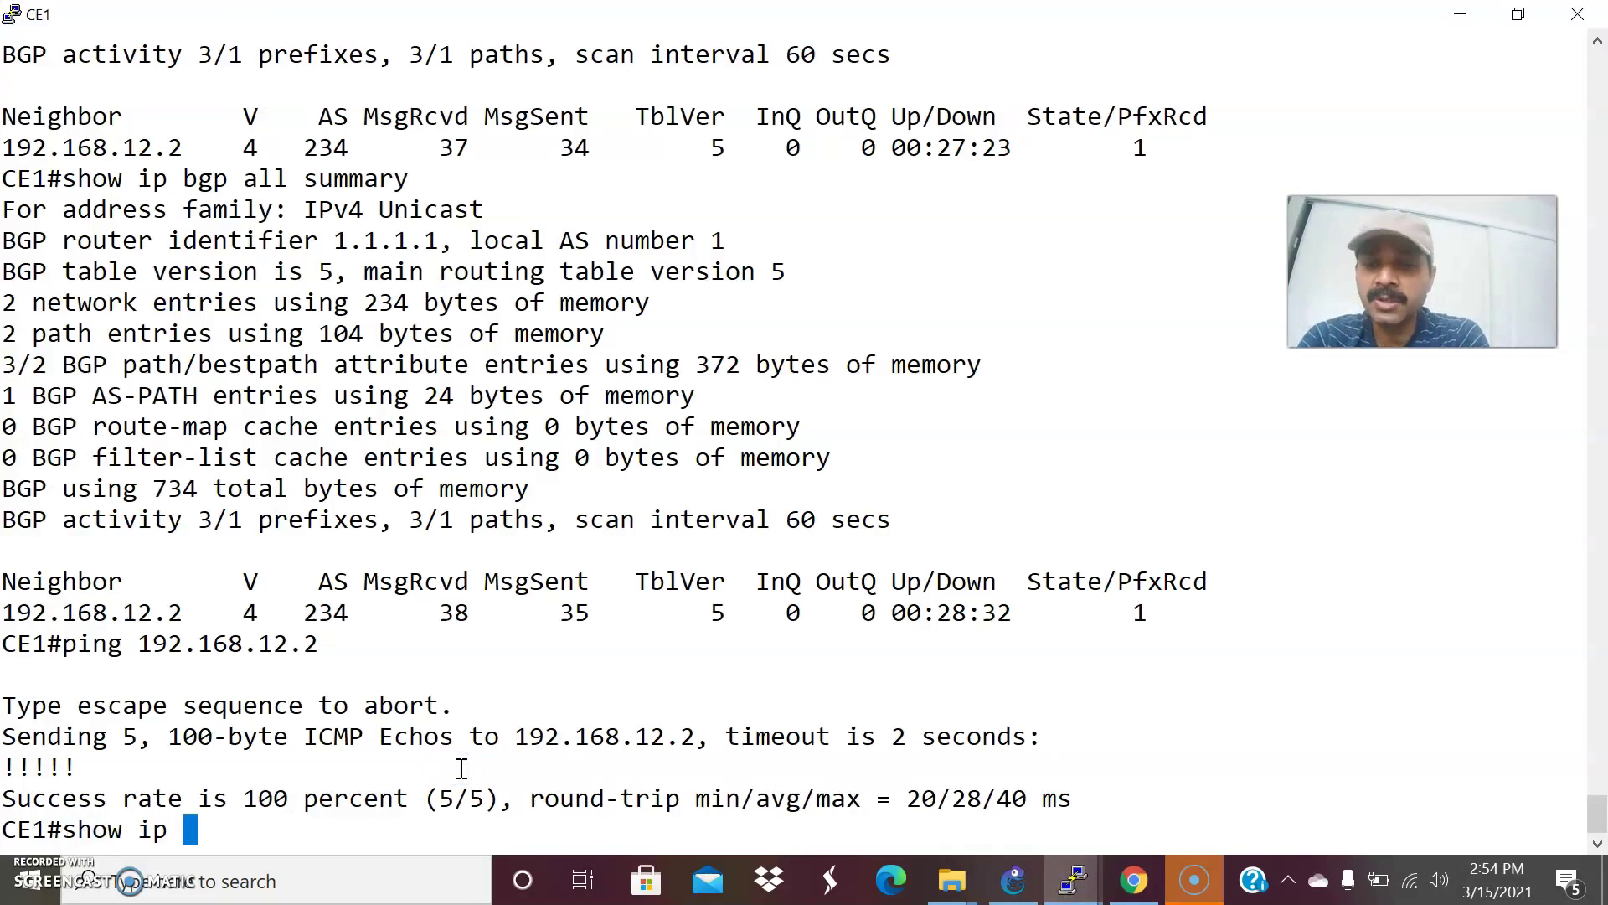
pyautogui.write(' route')
pyautogui.press('Return')
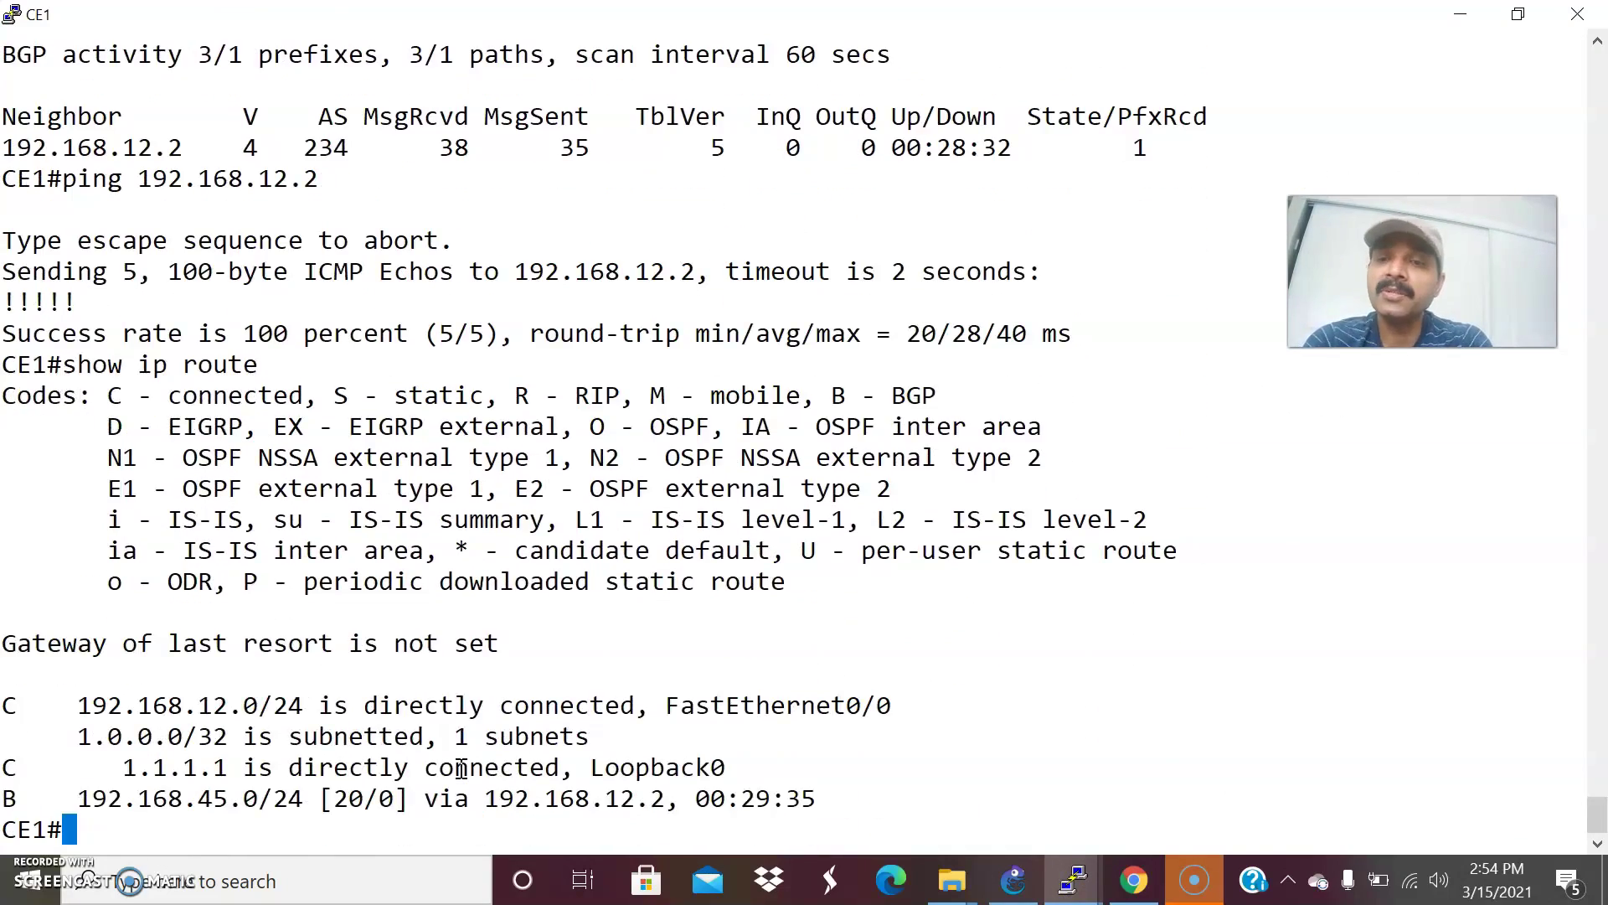
pyautogui.hotkey('alt', 'Tab')
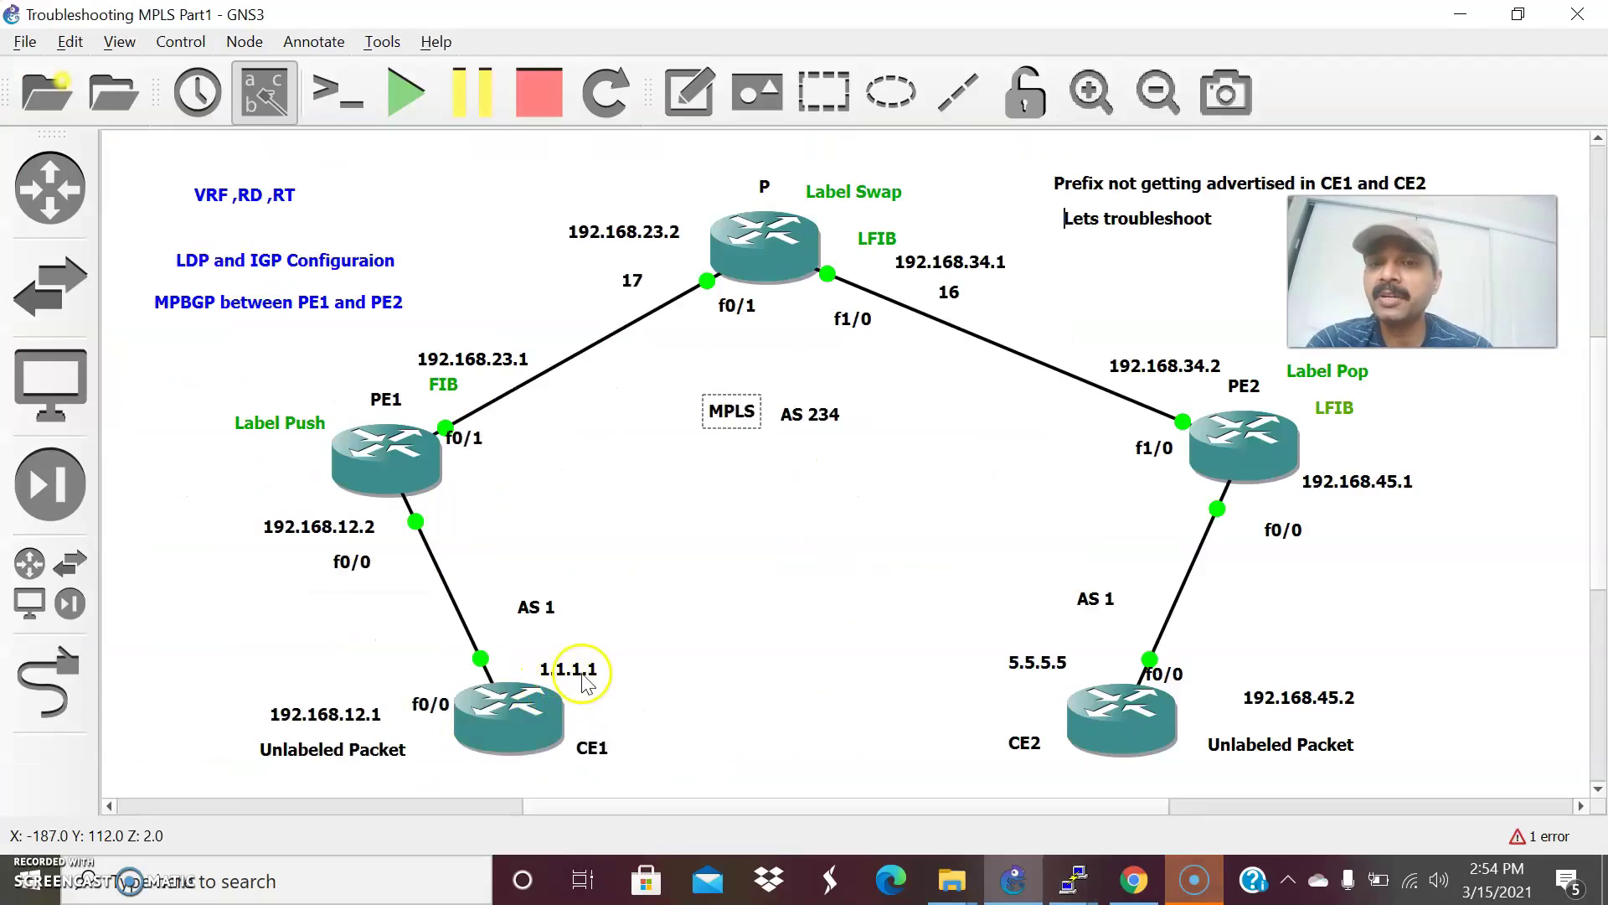
pyautogui.hotkey('alt', 'Tab')
pyautogui.hotkey('alt', 'Tab')
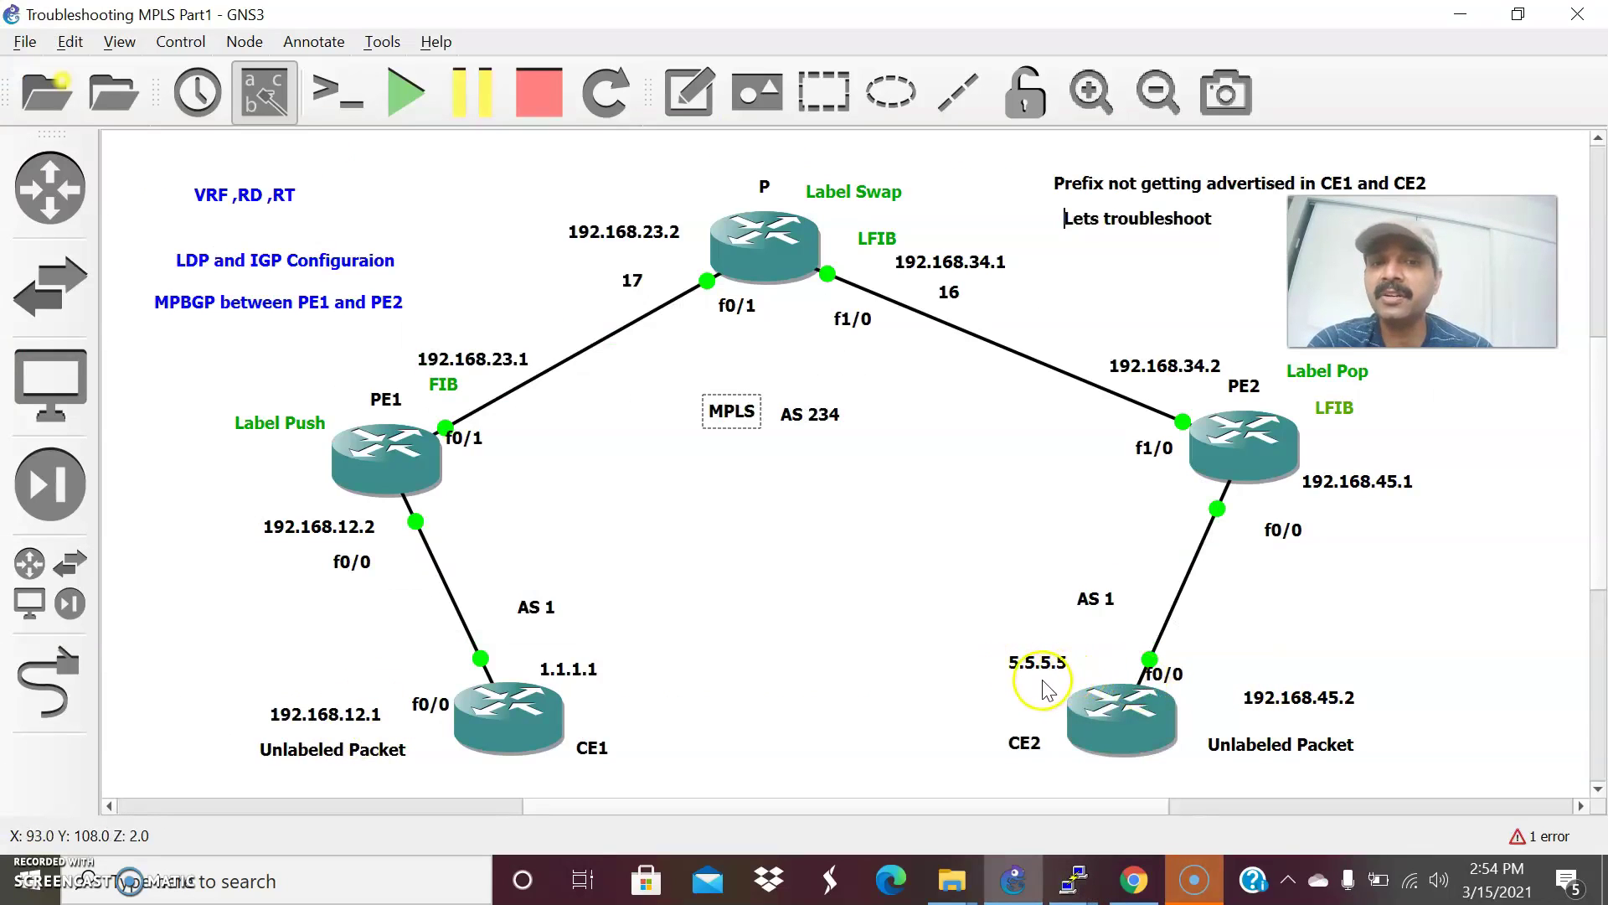
pyautogui.hotkey('alt', 'Tab')
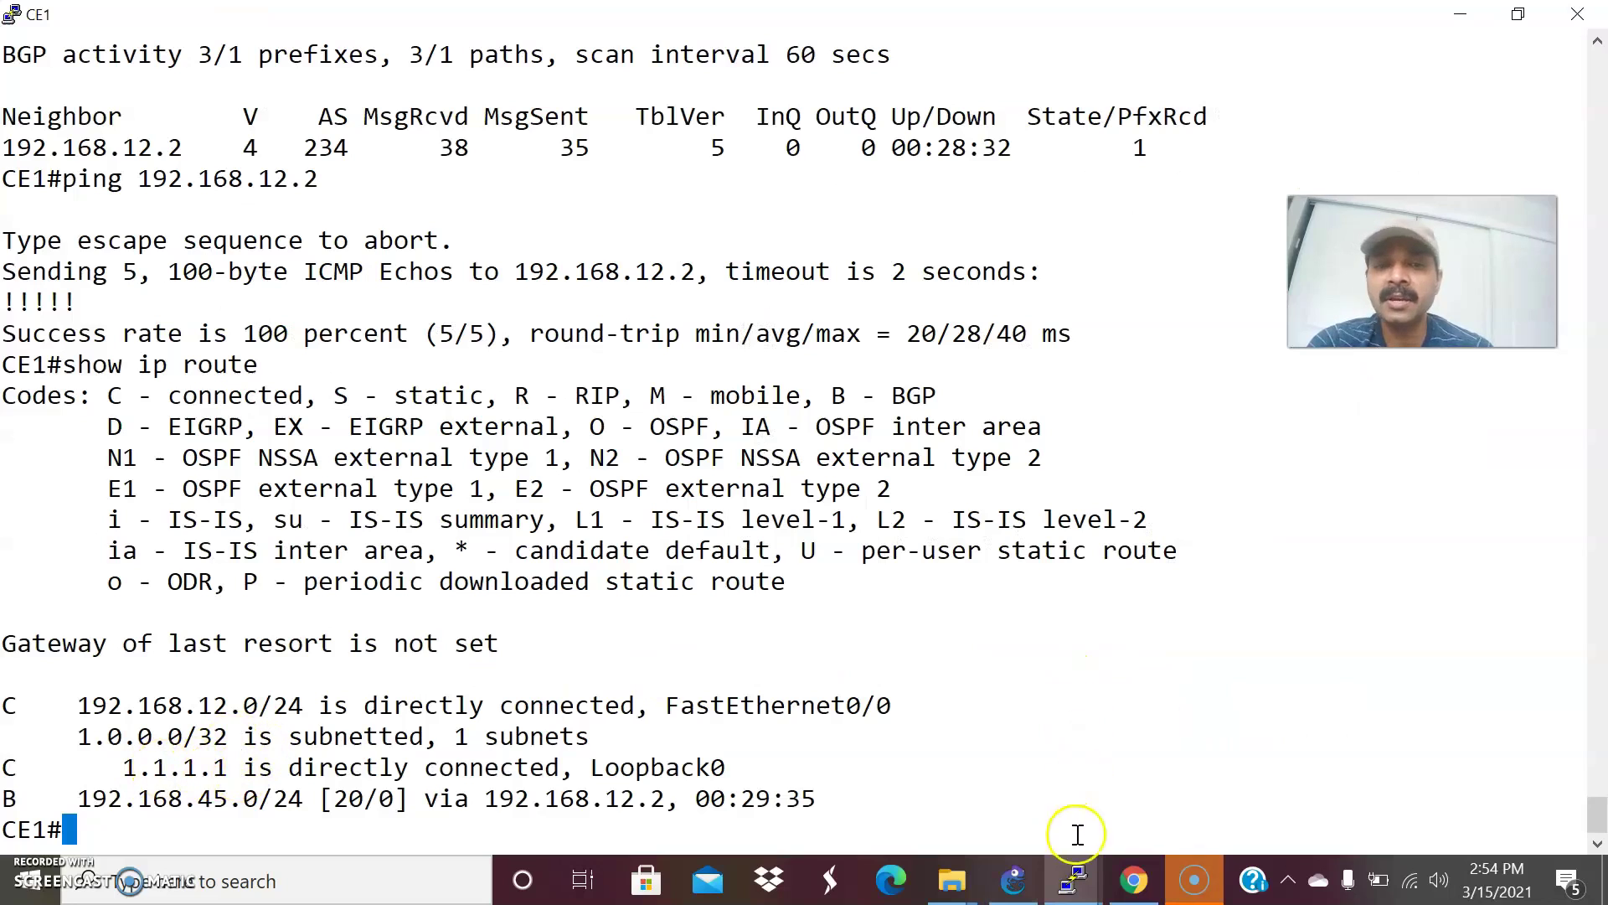
# Step: Display CE2's routing table by running "show ip route" in the CE2 console
pyautogui.moveTo(1073, 880)
pyautogui.click(1450, 754)
pyautogui.write('show ip rou')
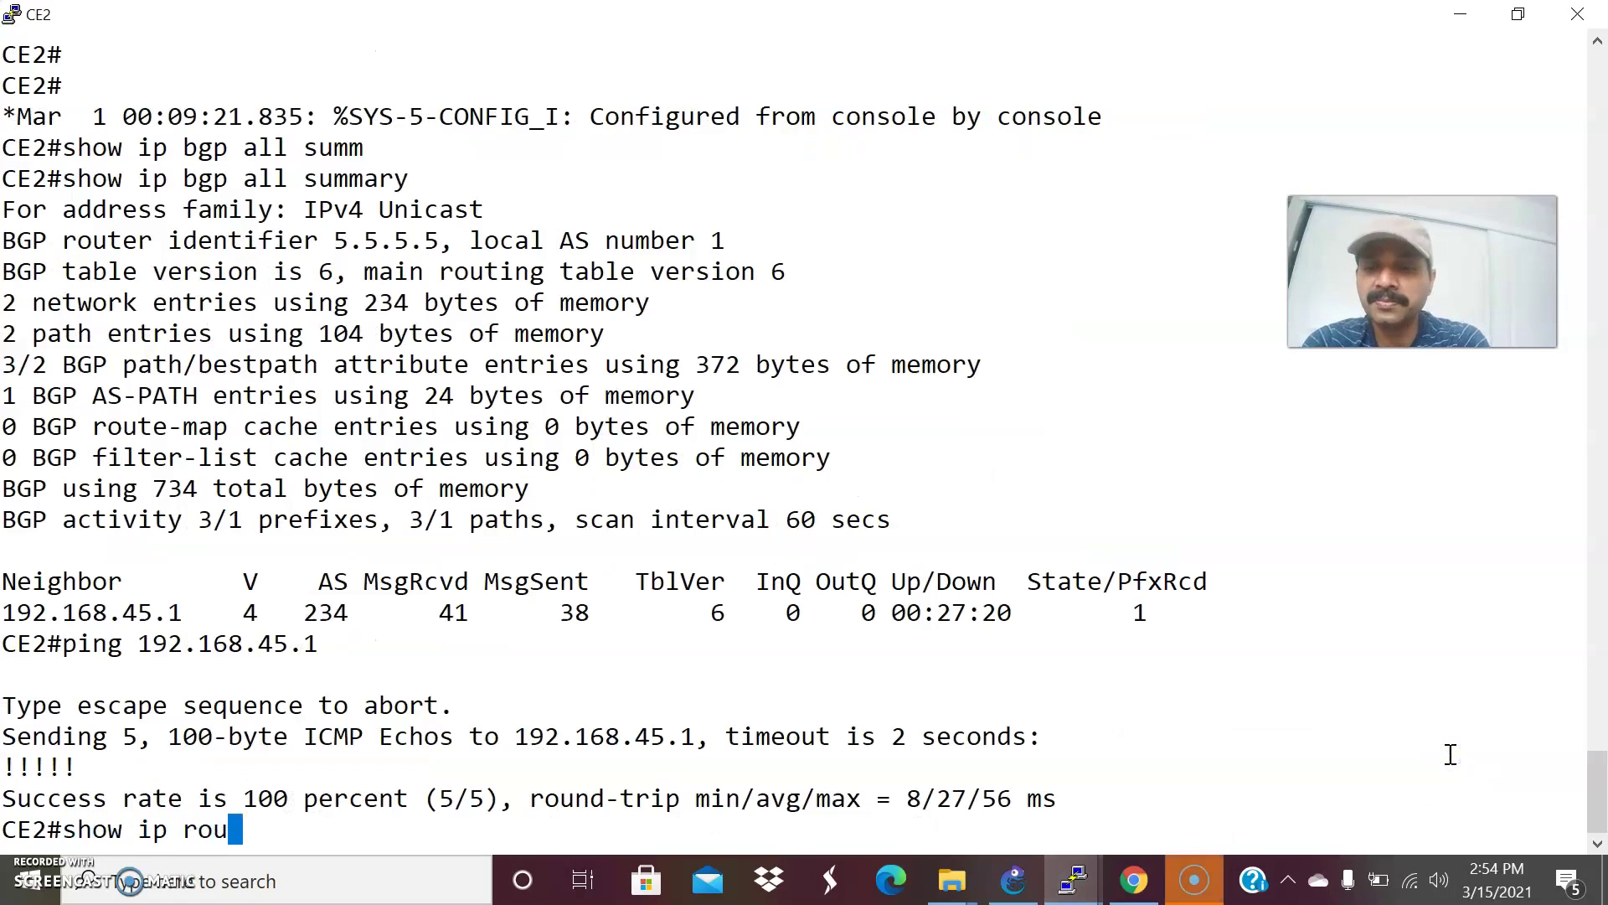
pyautogui.write('te')
pyautogui.press('Return')
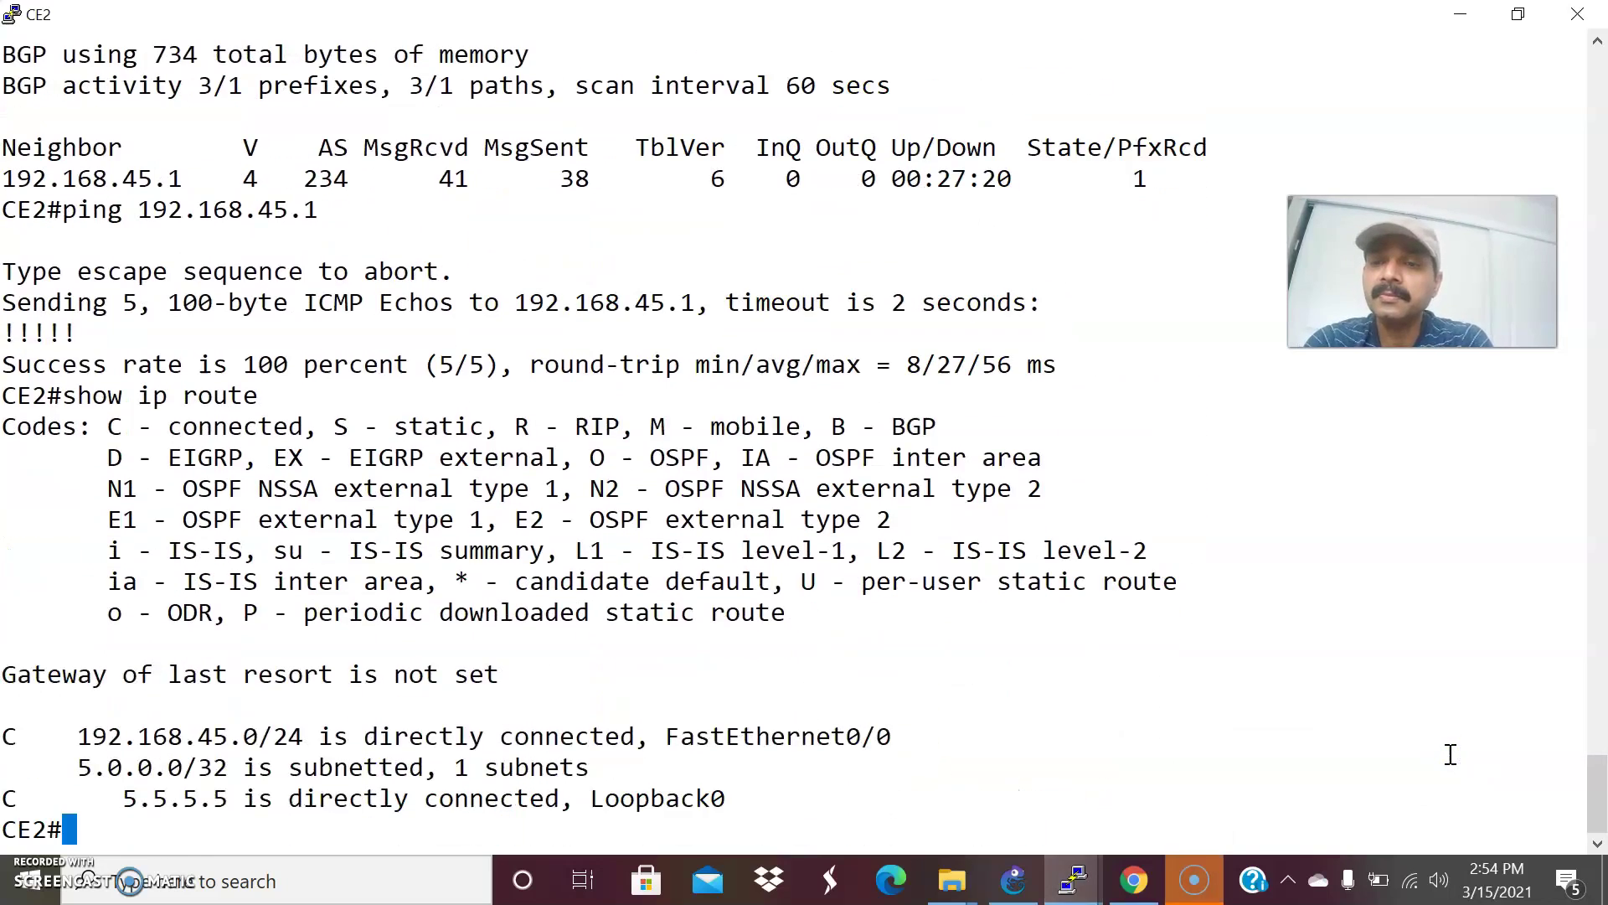
# Step: Add the note "allow as in" to the GNS3 topology diagram, in the open area between CE1 and CE2
pyautogui.hotkey('alt', 'Tab')
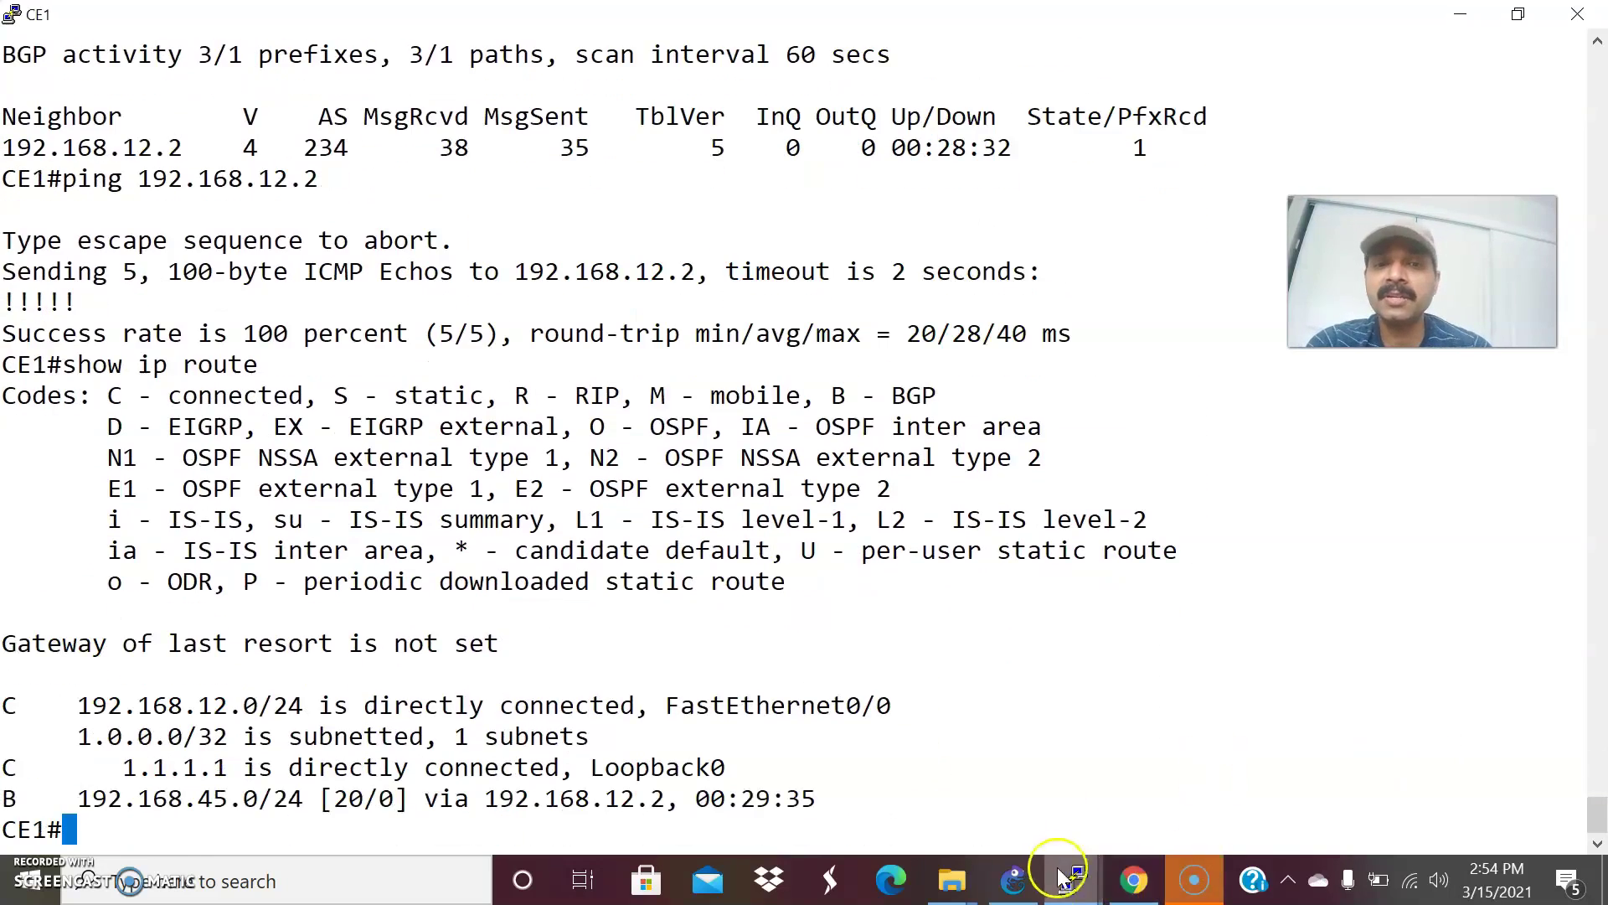
pyautogui.click(1015, 878)
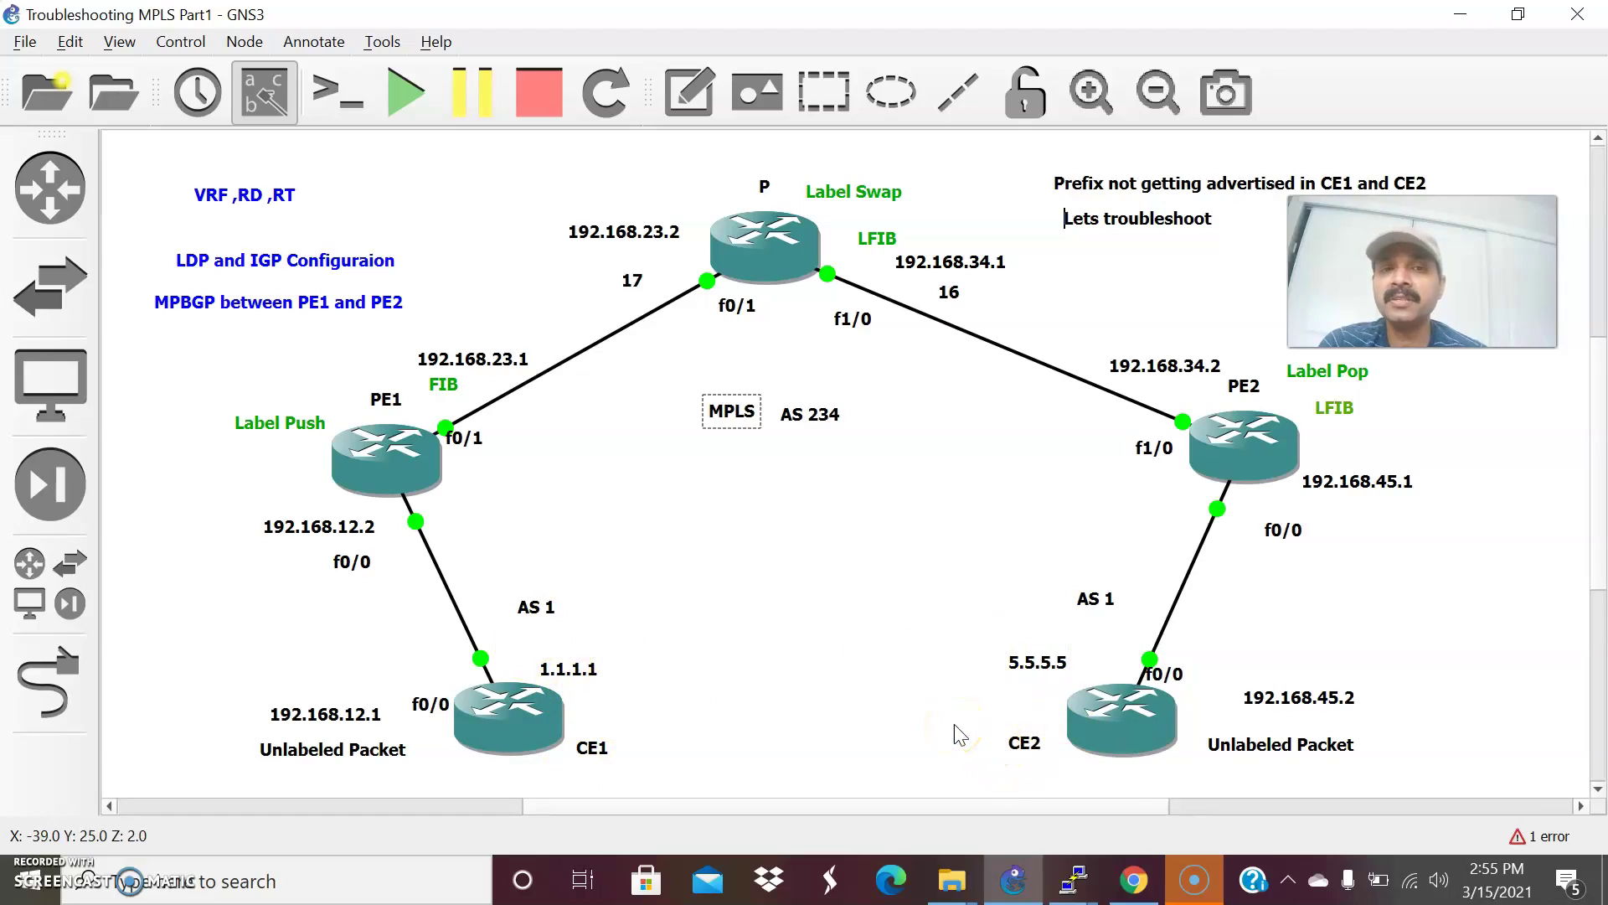
pyautogui.click(688, 92)
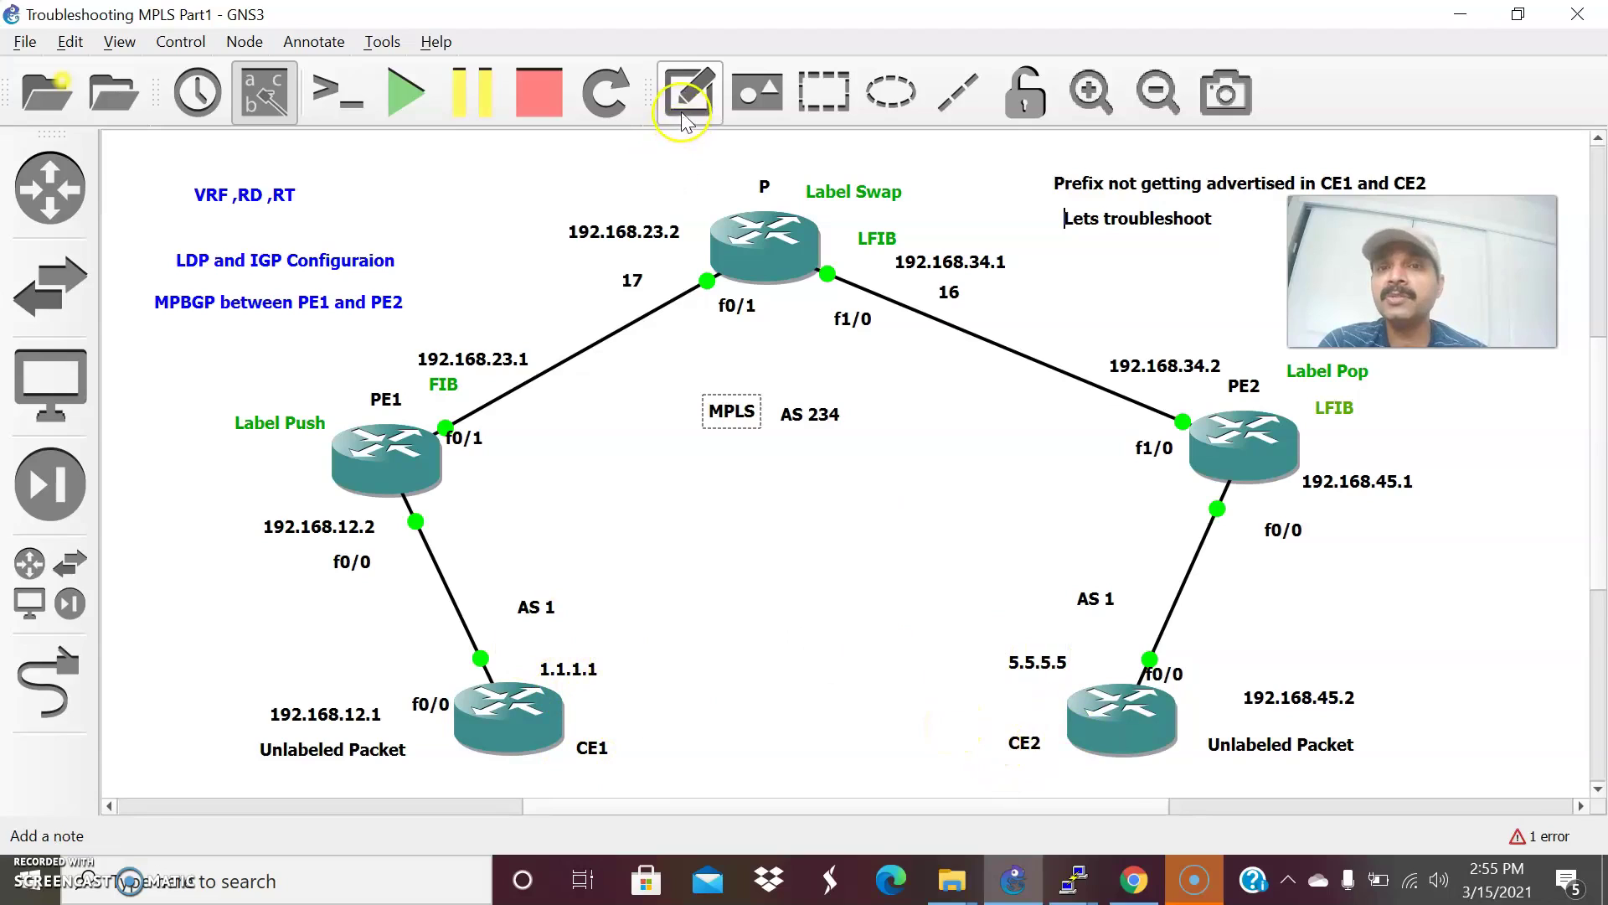
pyautogui.click(704, 589)
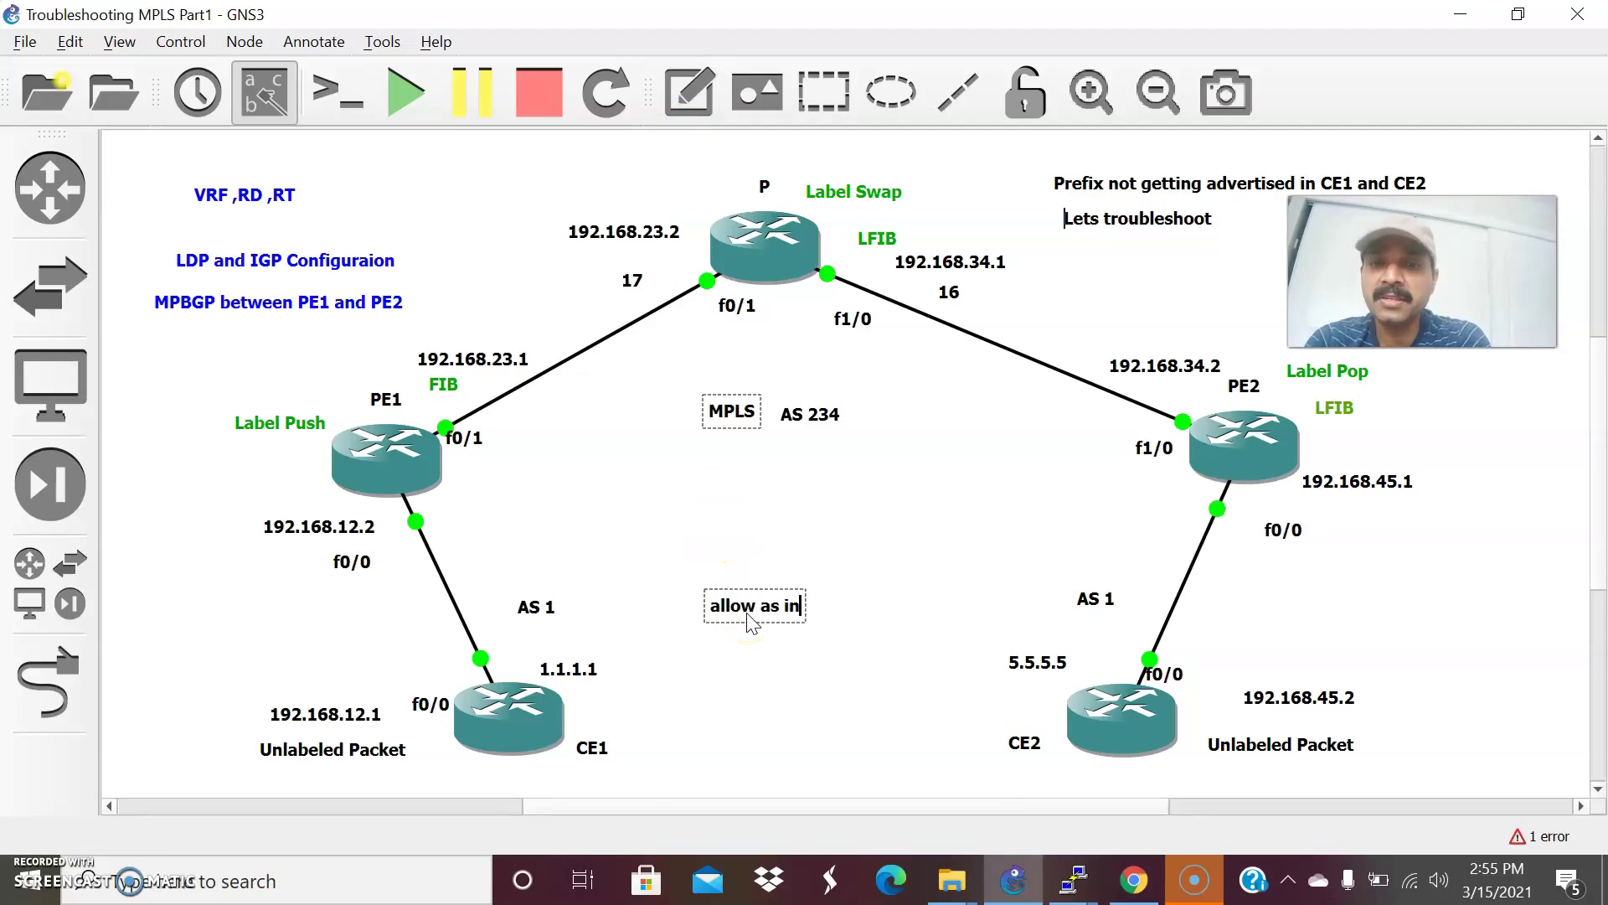
pyautogui.click(736, 658)
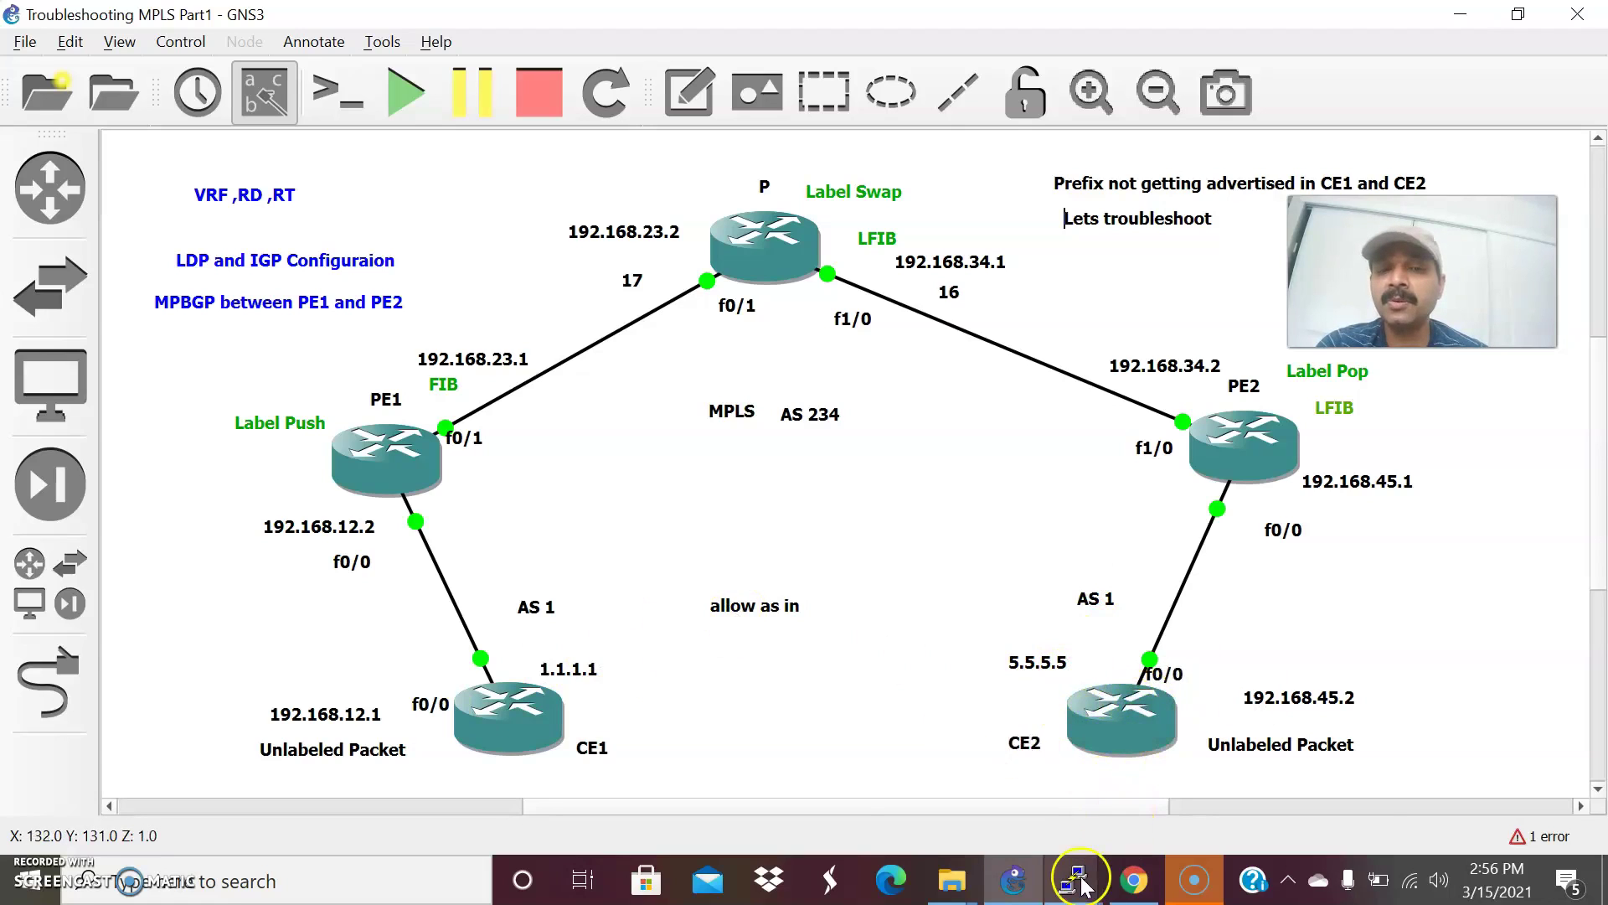
# Step: Display CE1's running configuration with "show run" and review its router bgp 1 section
pyautogui.moveTo(1081, 888)
pyautogui.click(375, 783)
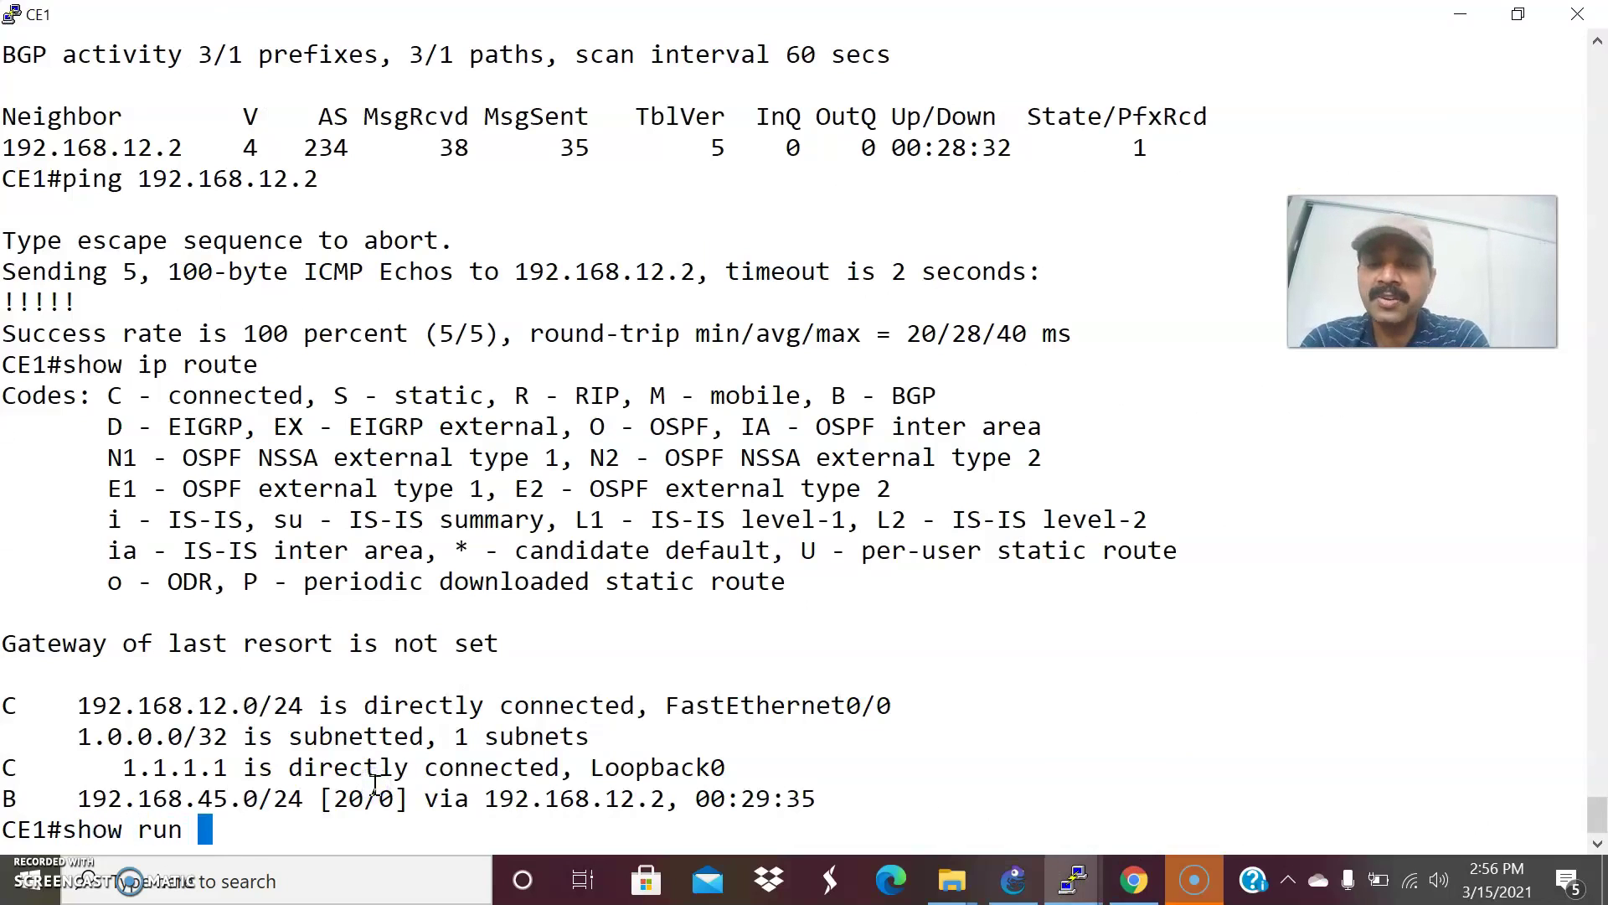
pyautogui.write('show run')
pyautogui.press('Return')
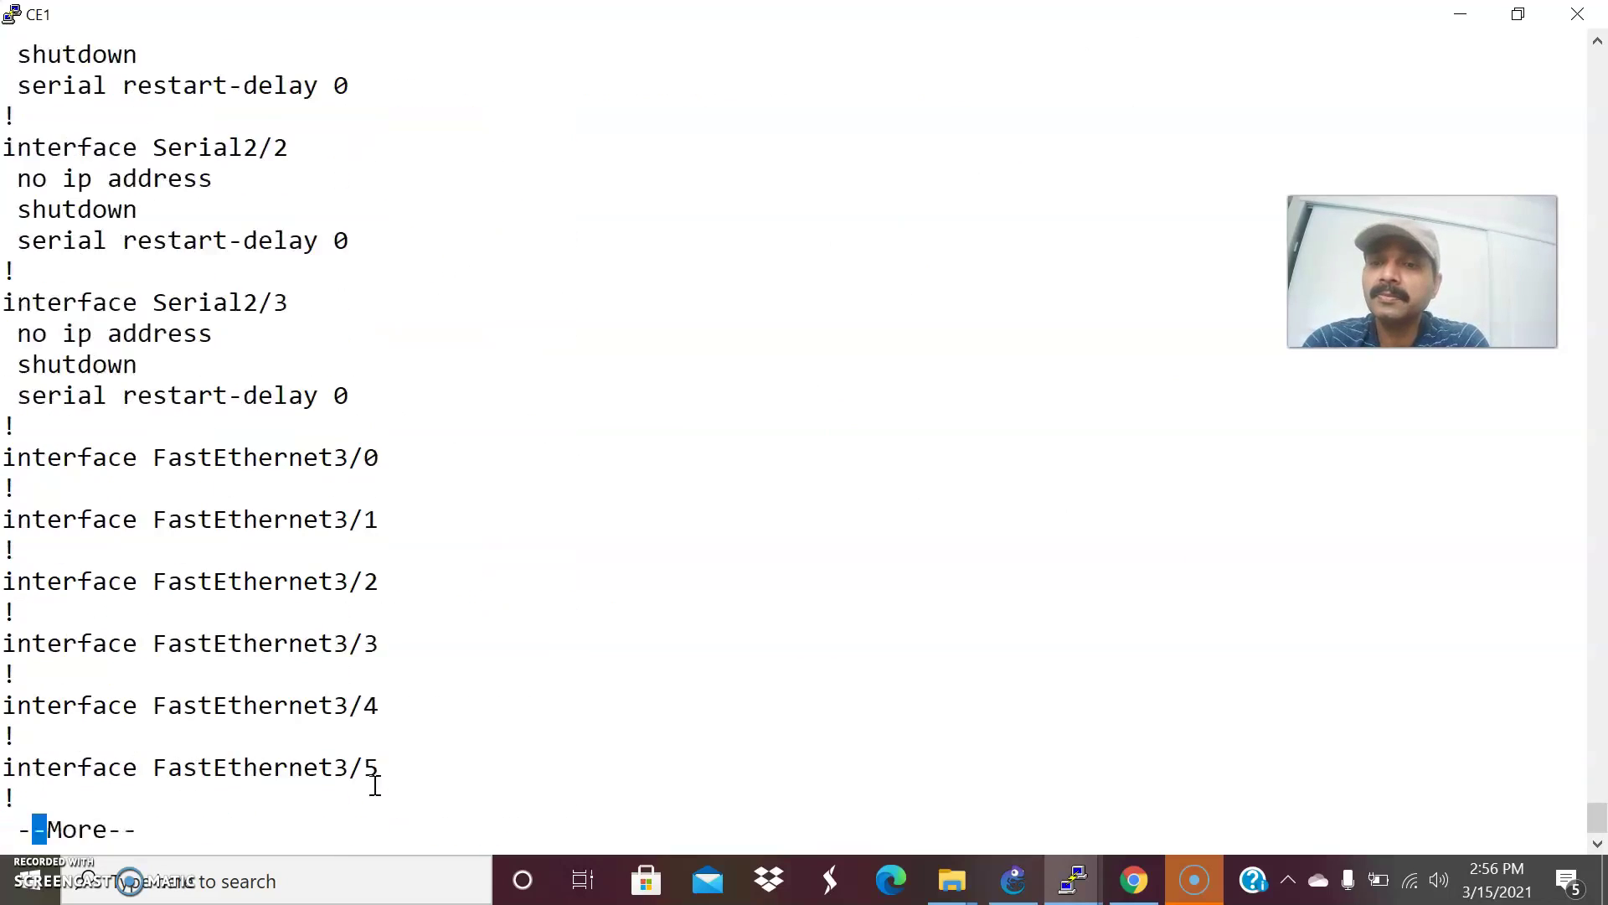
pyautogui.press('space')
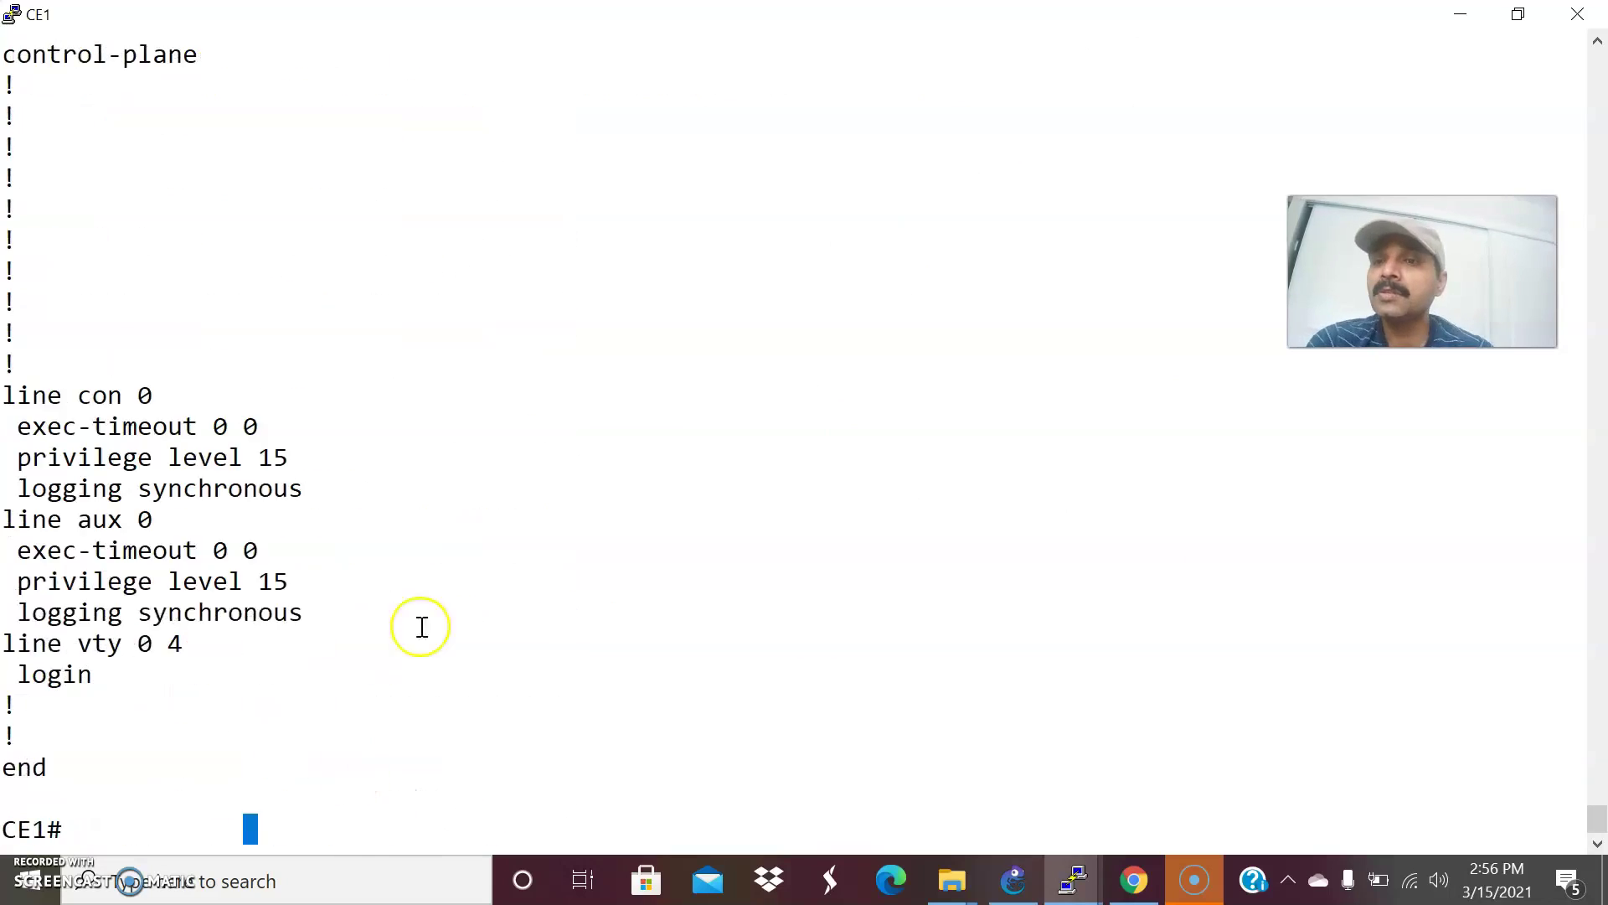
pyautogui.scroll(8, 359, 501)
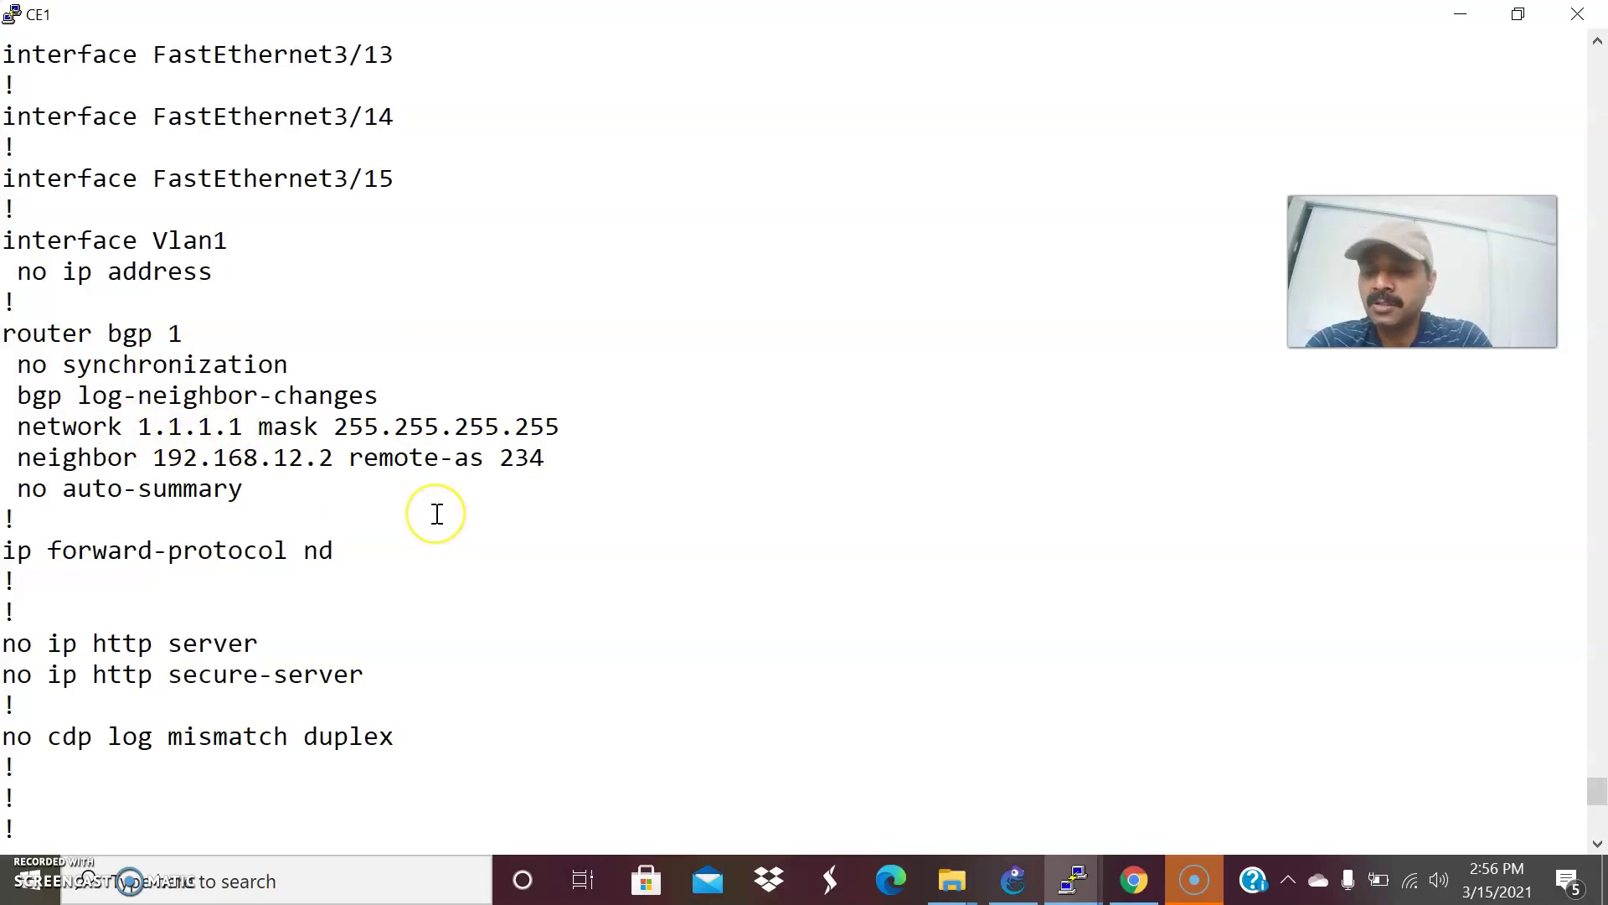
# Step: Enter global configuration mode on CE1 with "conf t" and open the BGP process with "router bgp 1"
pyautogui.write('c')
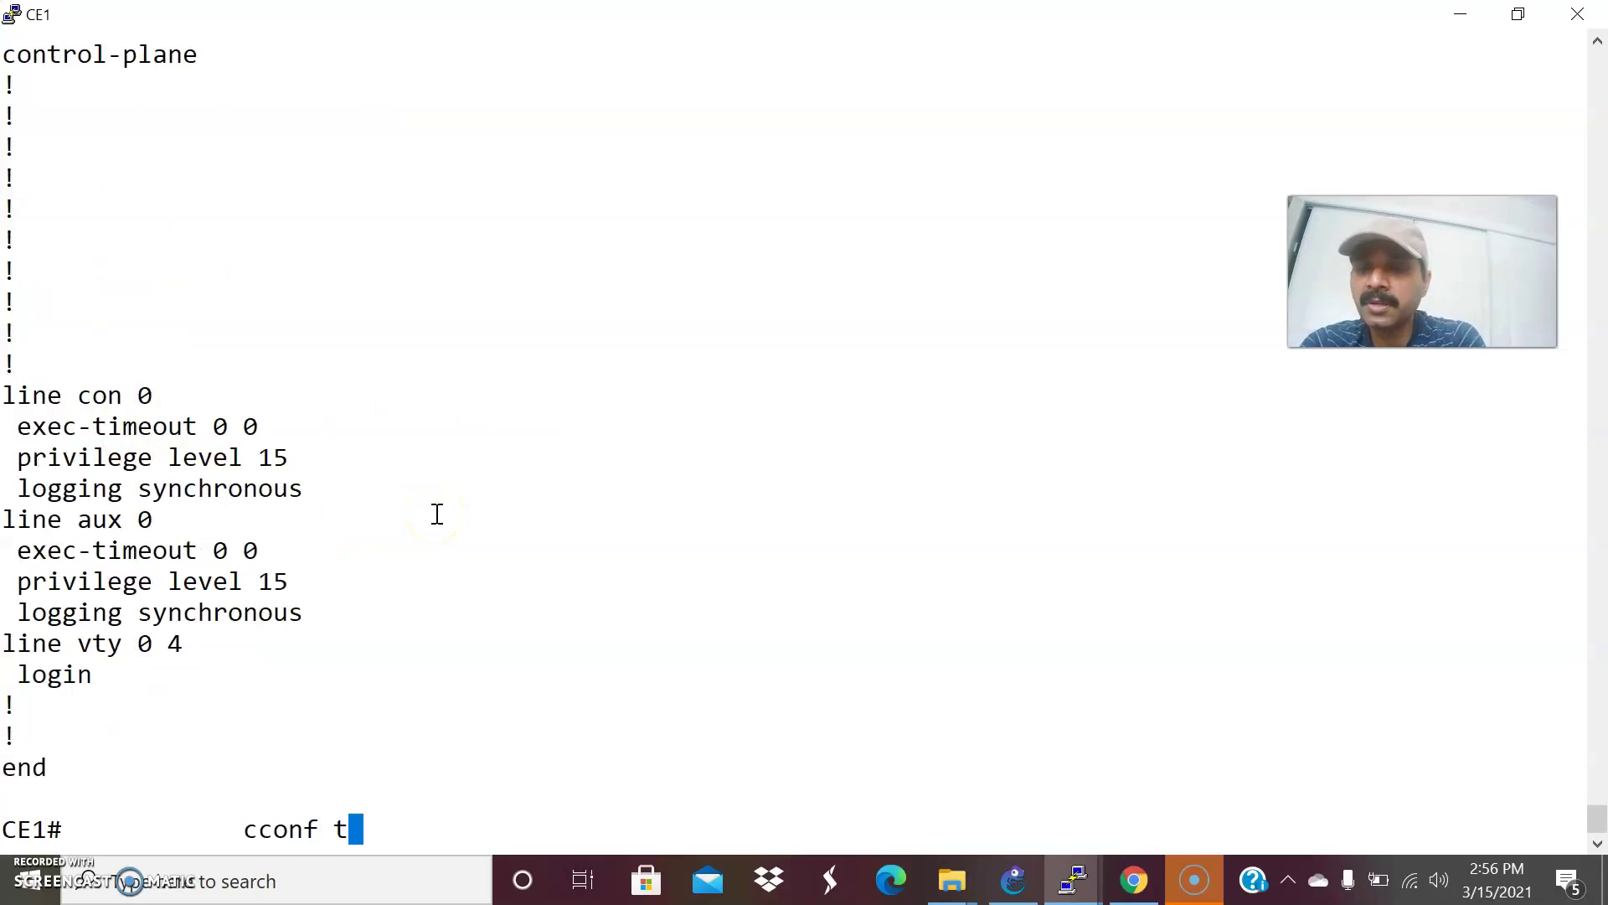
pyautogui.write('o')
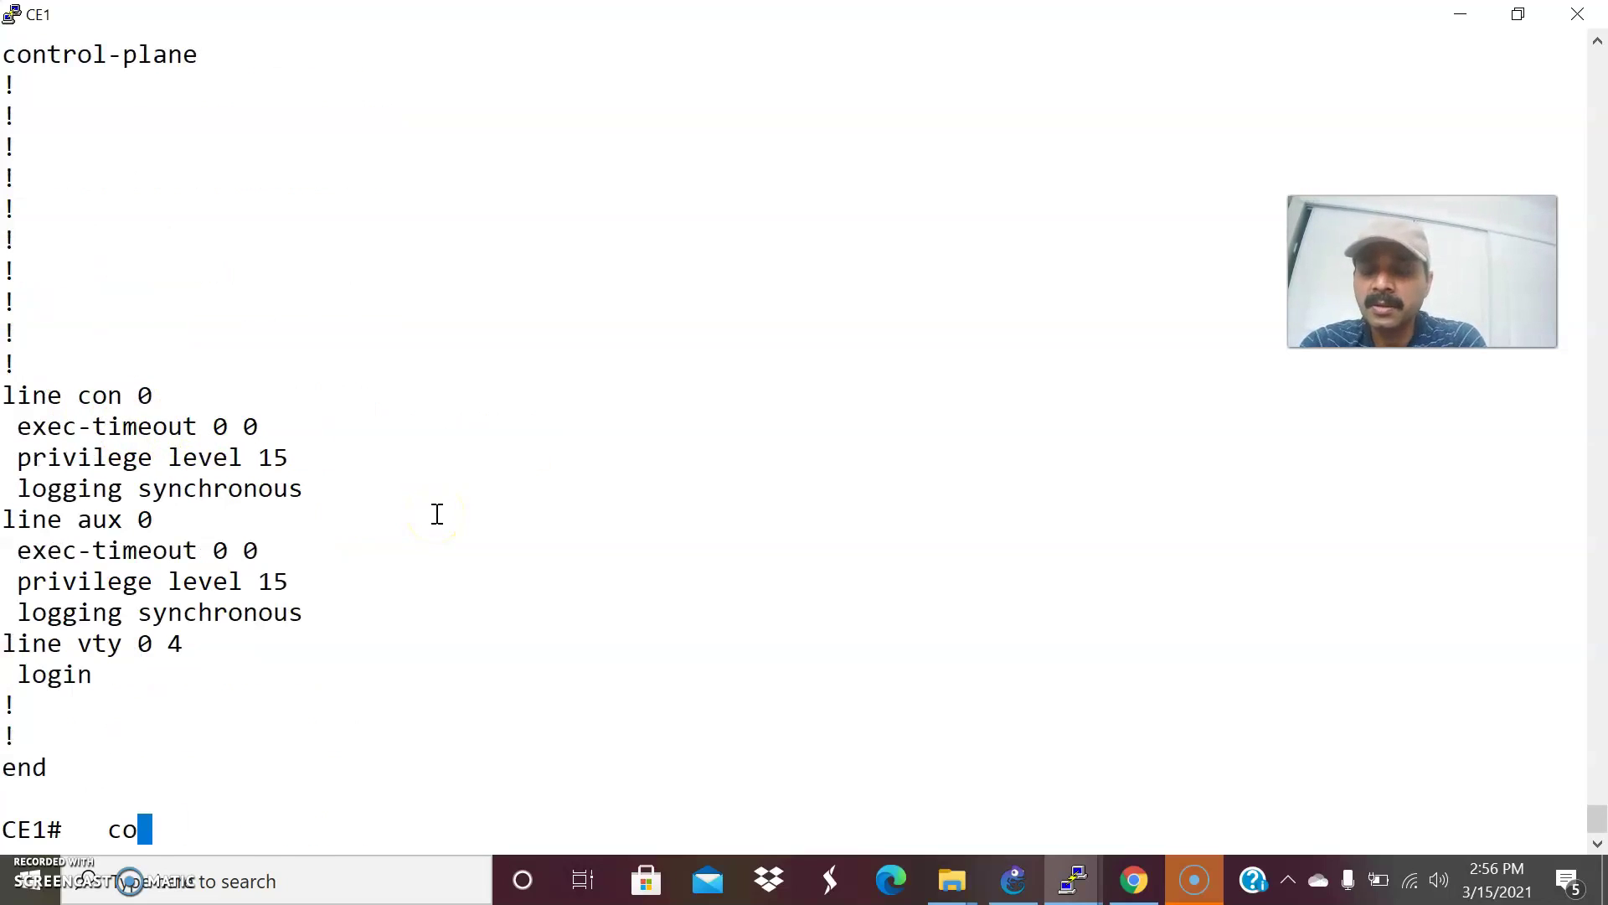
pyautogui.write('nf t')
pyautogui.press('Return')
pyautogui.press('Return')
pyautogui.press('Return')
pyautogui.write('router bgp 1')
pyautogui.press('Return')
# Step: Configure "neighbor 192.168.12.2 allowas-in" on CE1, checking PE1's address in the topology, and exit configuration mode
pyautogui.write('nei')
pyautogui.press('Tab')
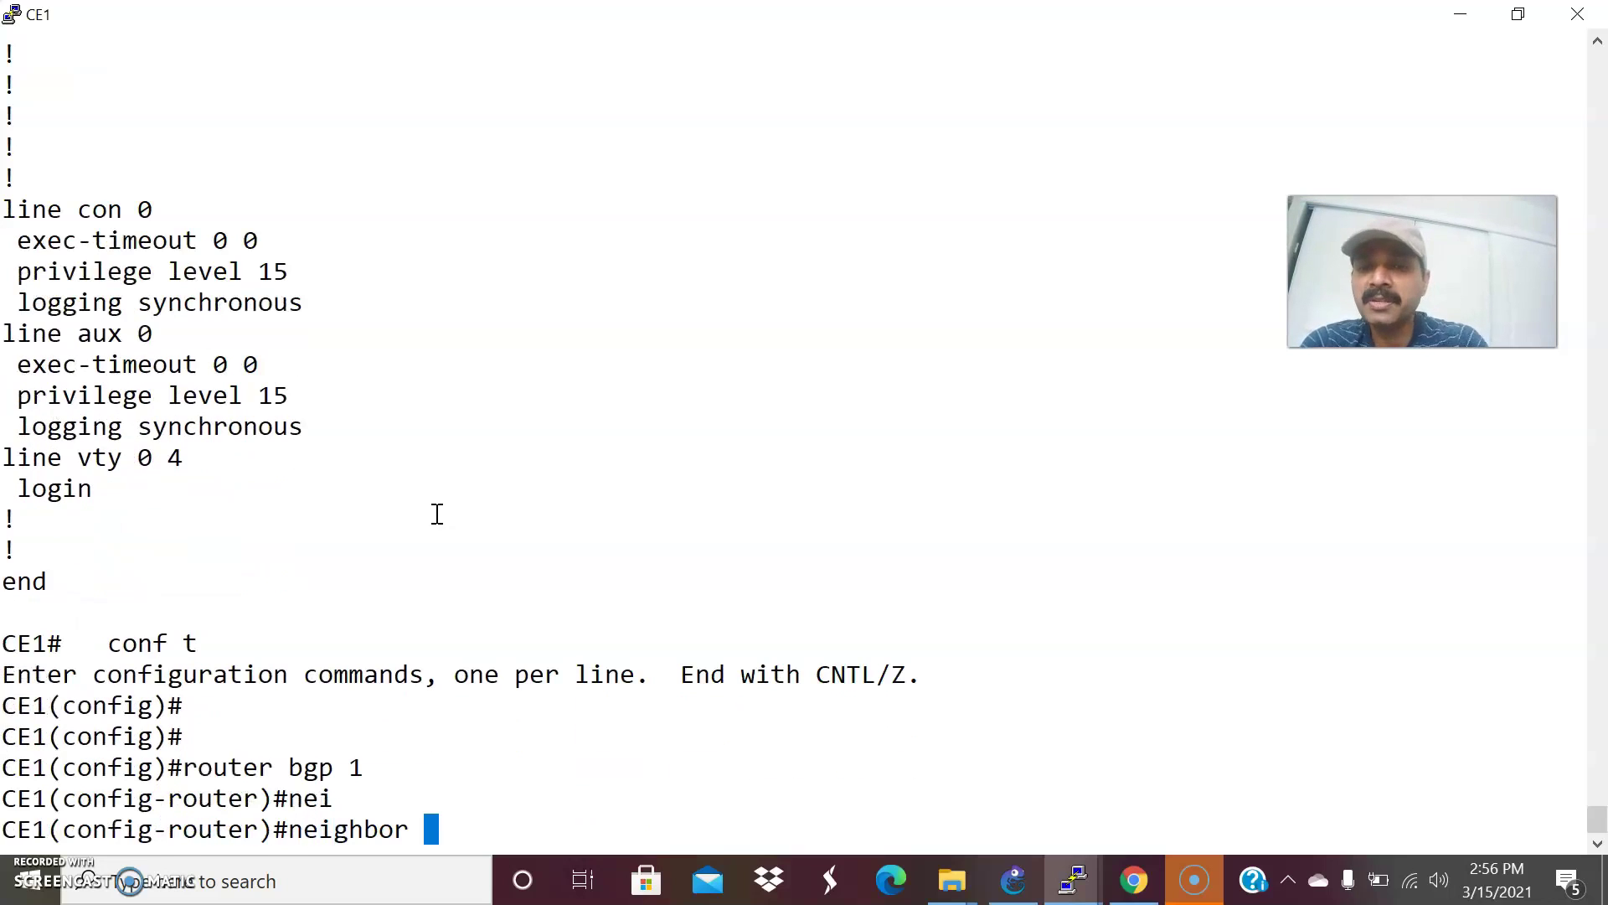
pyautogui.click(1013, 880)
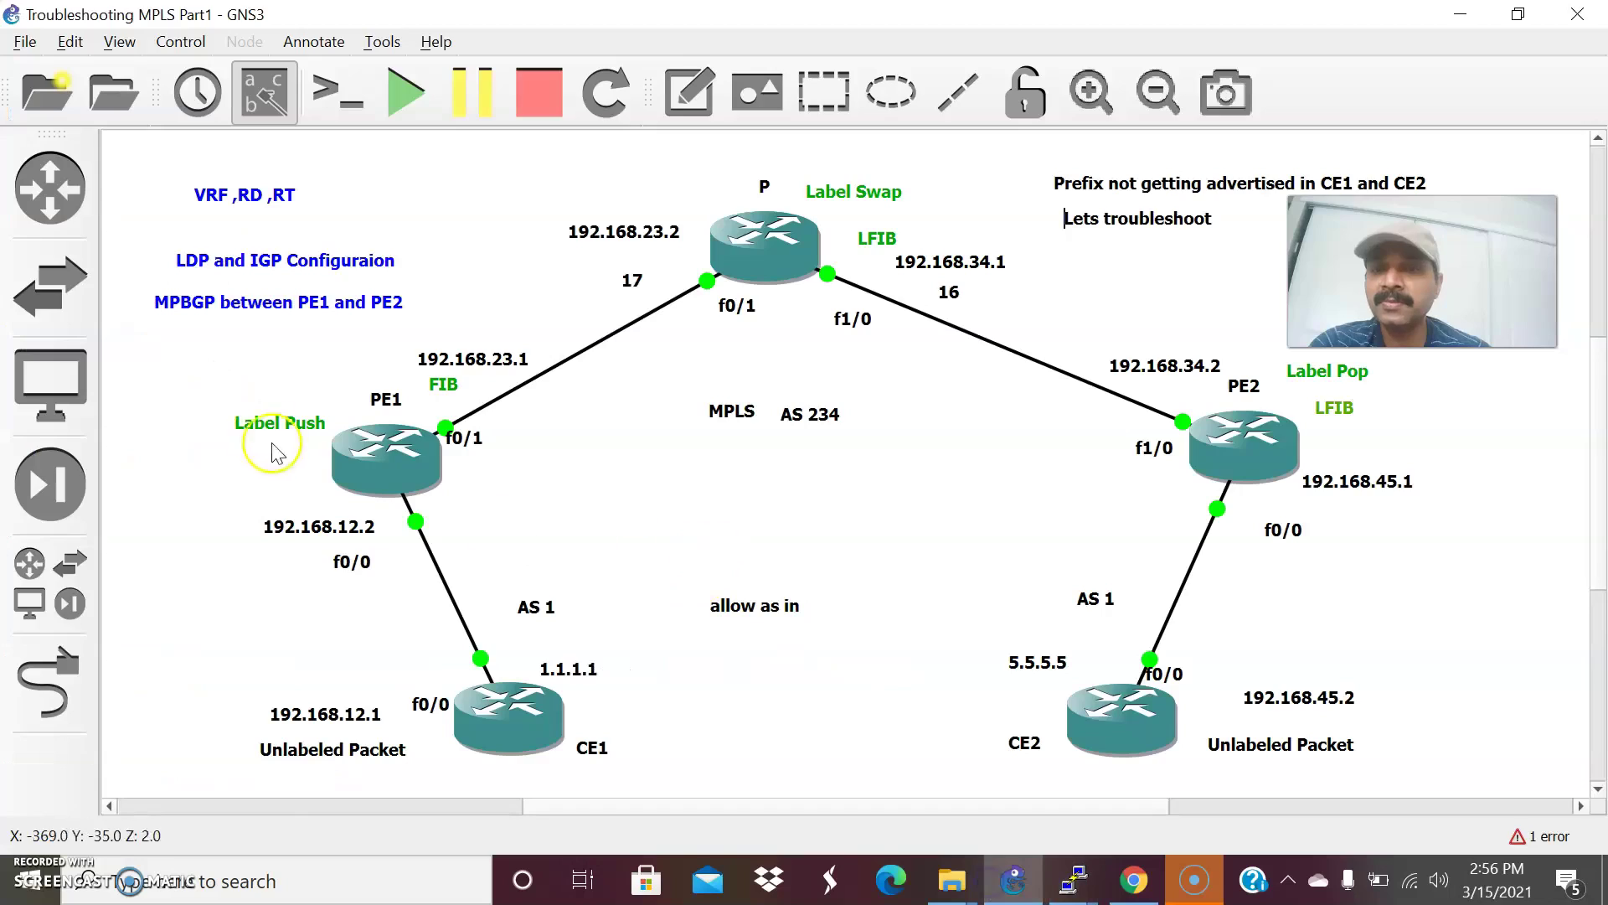
pyautogui.hotkey('alt', 'Tab')
pyautogui.write('192.168')
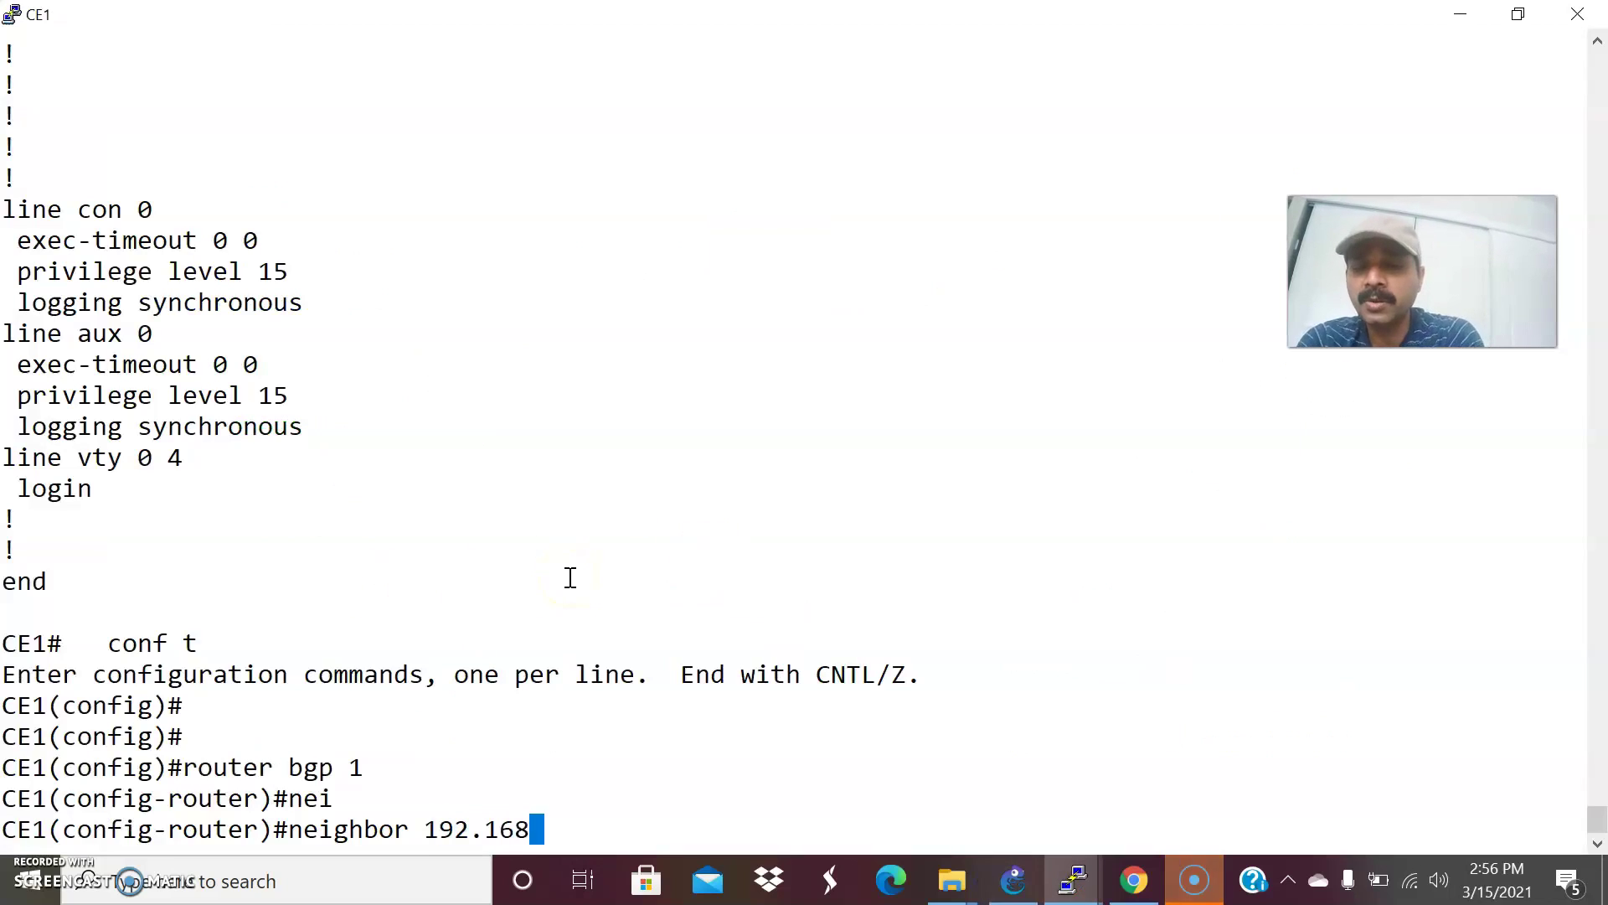
pyautogui.write('.12.2 ')
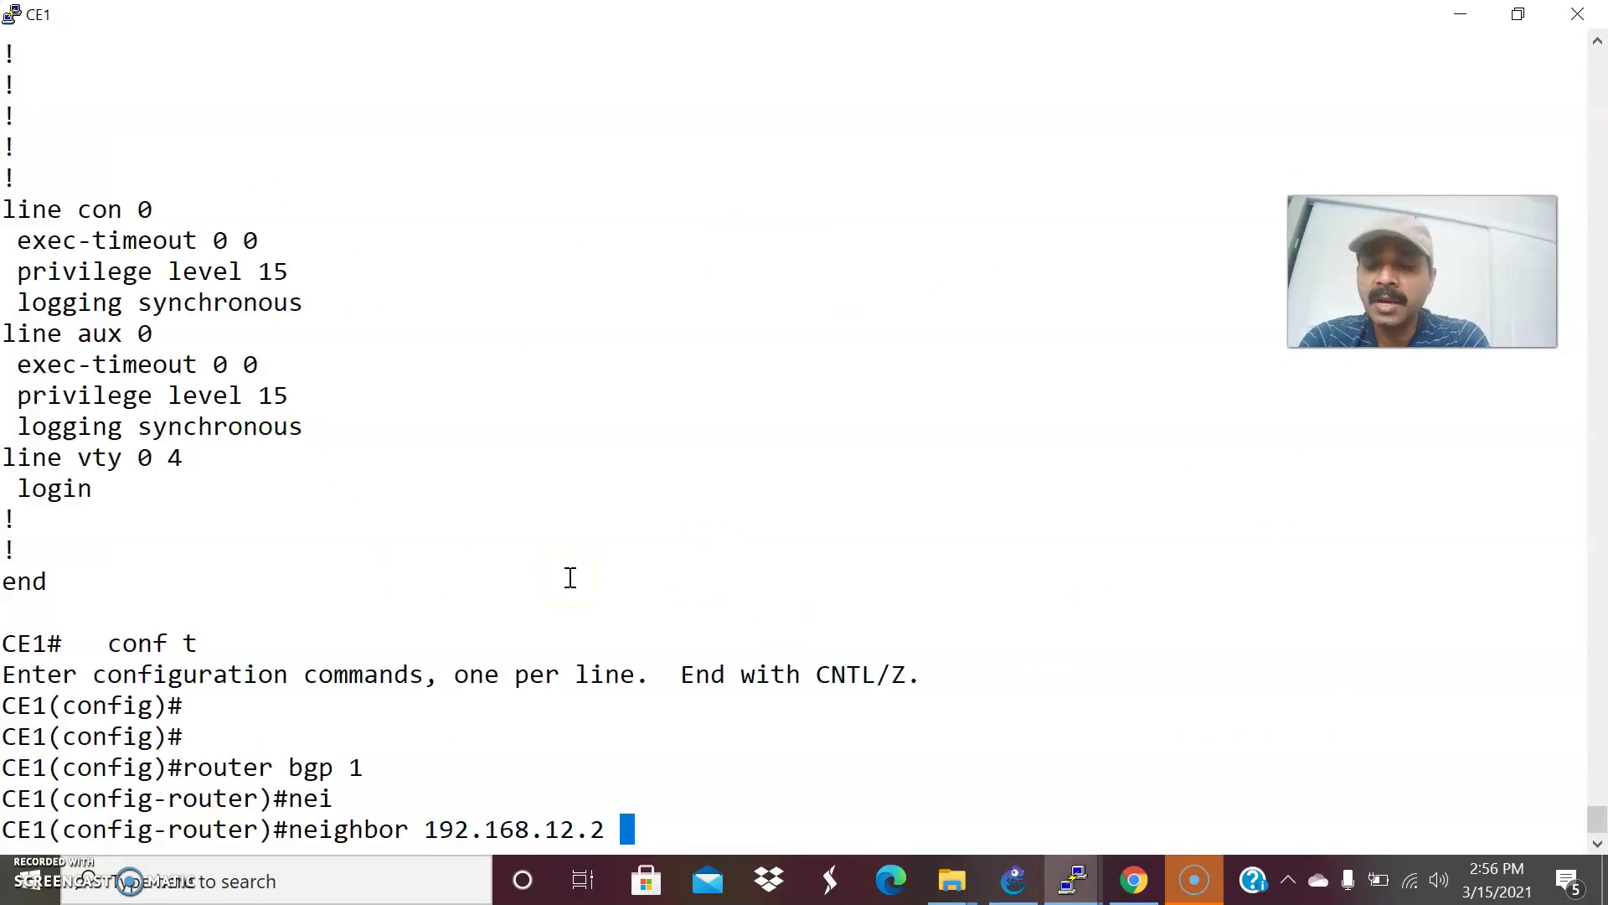
pyautogui.write('all')
pyautogui.press('Tab')
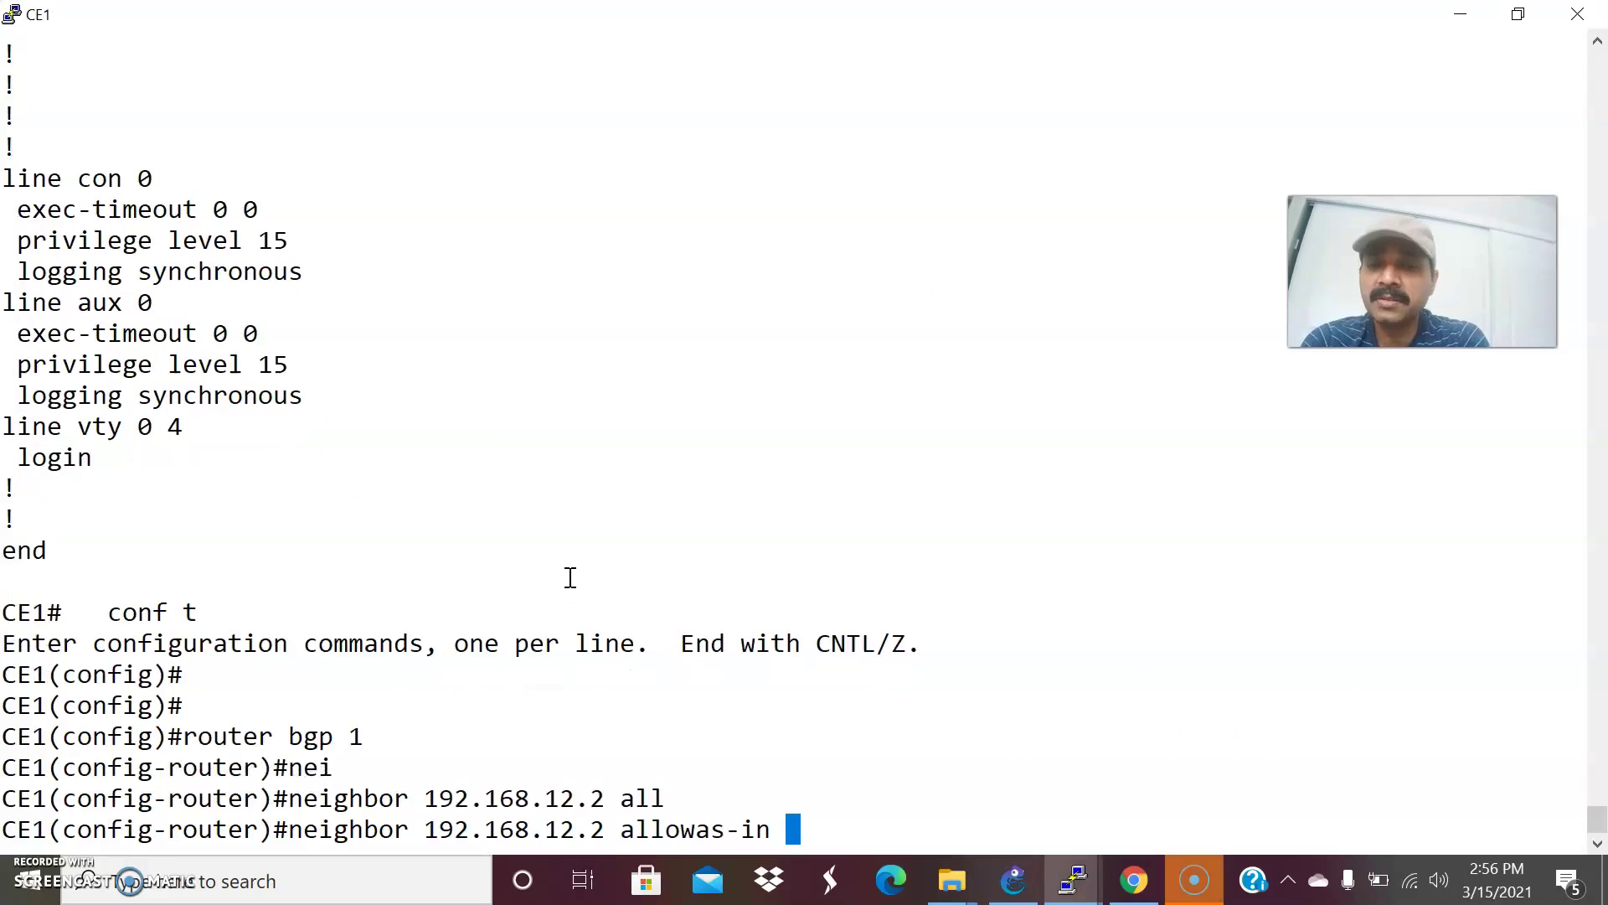
pyautogui.press('Return')
pyautogui.press('Return')
pyautogui.hotkey('ctrl', 'z')
pyautogui.press('Return')
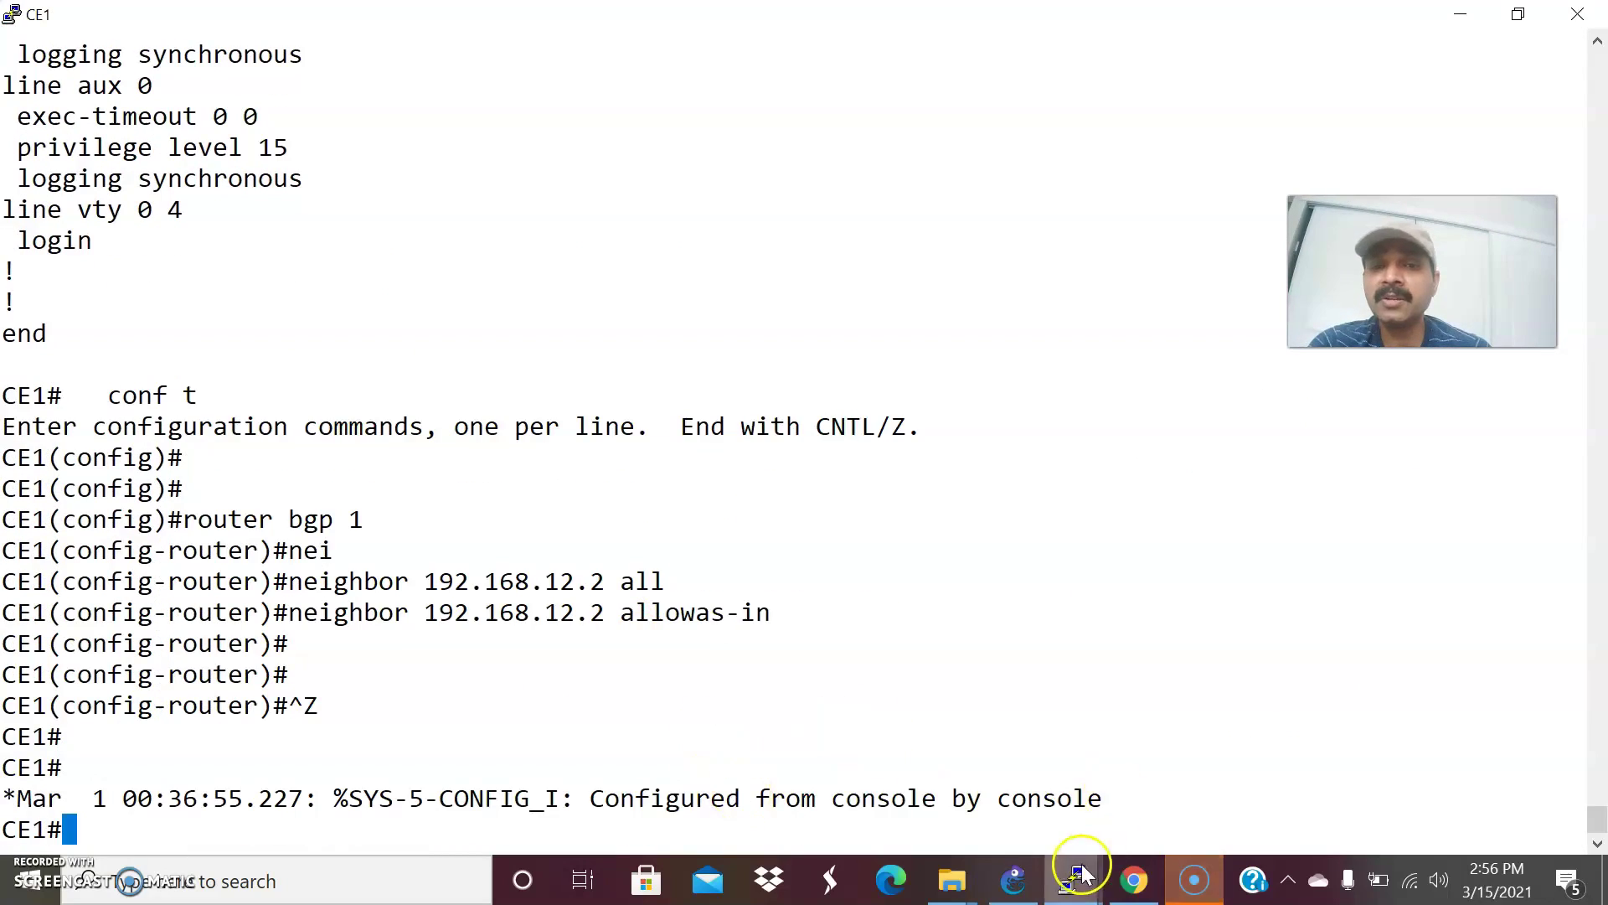
# Step: Switch to the CE2 console, enter configuration mode with "conf t" and open the BGP process with "router bgp 1"
pyautogui.moveTo(1079, 863)
pyautogui.click(1393, 764)
pyautogui.write('conf t')
pyautogui.press('Return')
pyautogui.press('Return')
pyautogui.press('Return')
pyautogui.write('router bgp ')
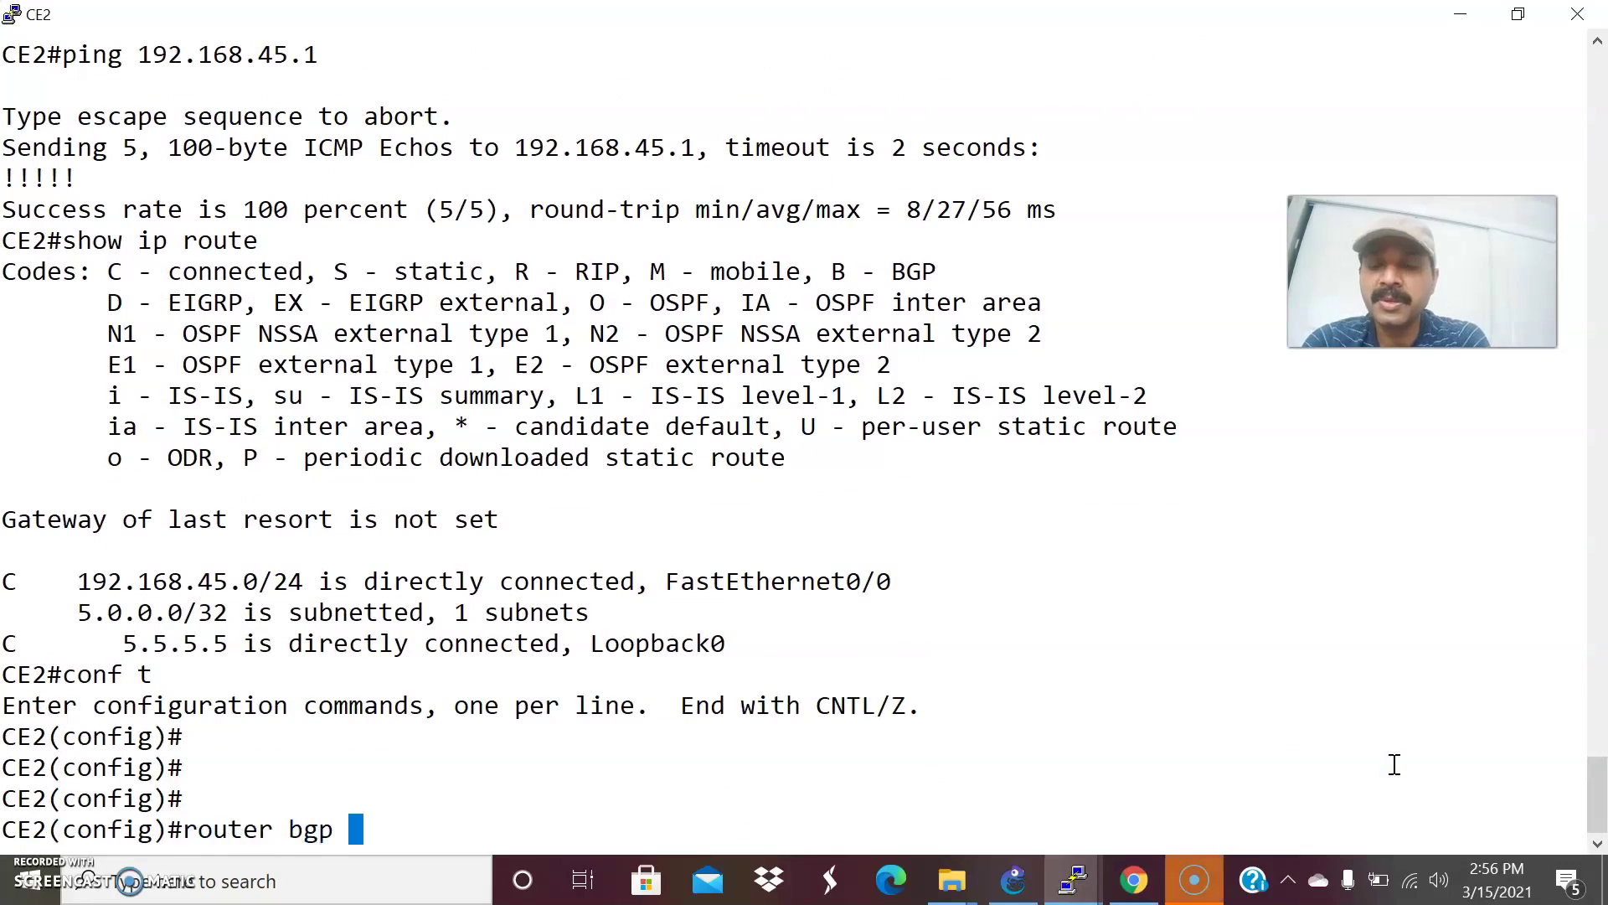
pyautogui.write('1')
pyautogui.press('Return')
# Step: Configure "neighbor 192.168.45.1 allowas-in" on CE2, checking PE2's address in the topology, and exit configuration mode
pyautogui.click(1014, 863)
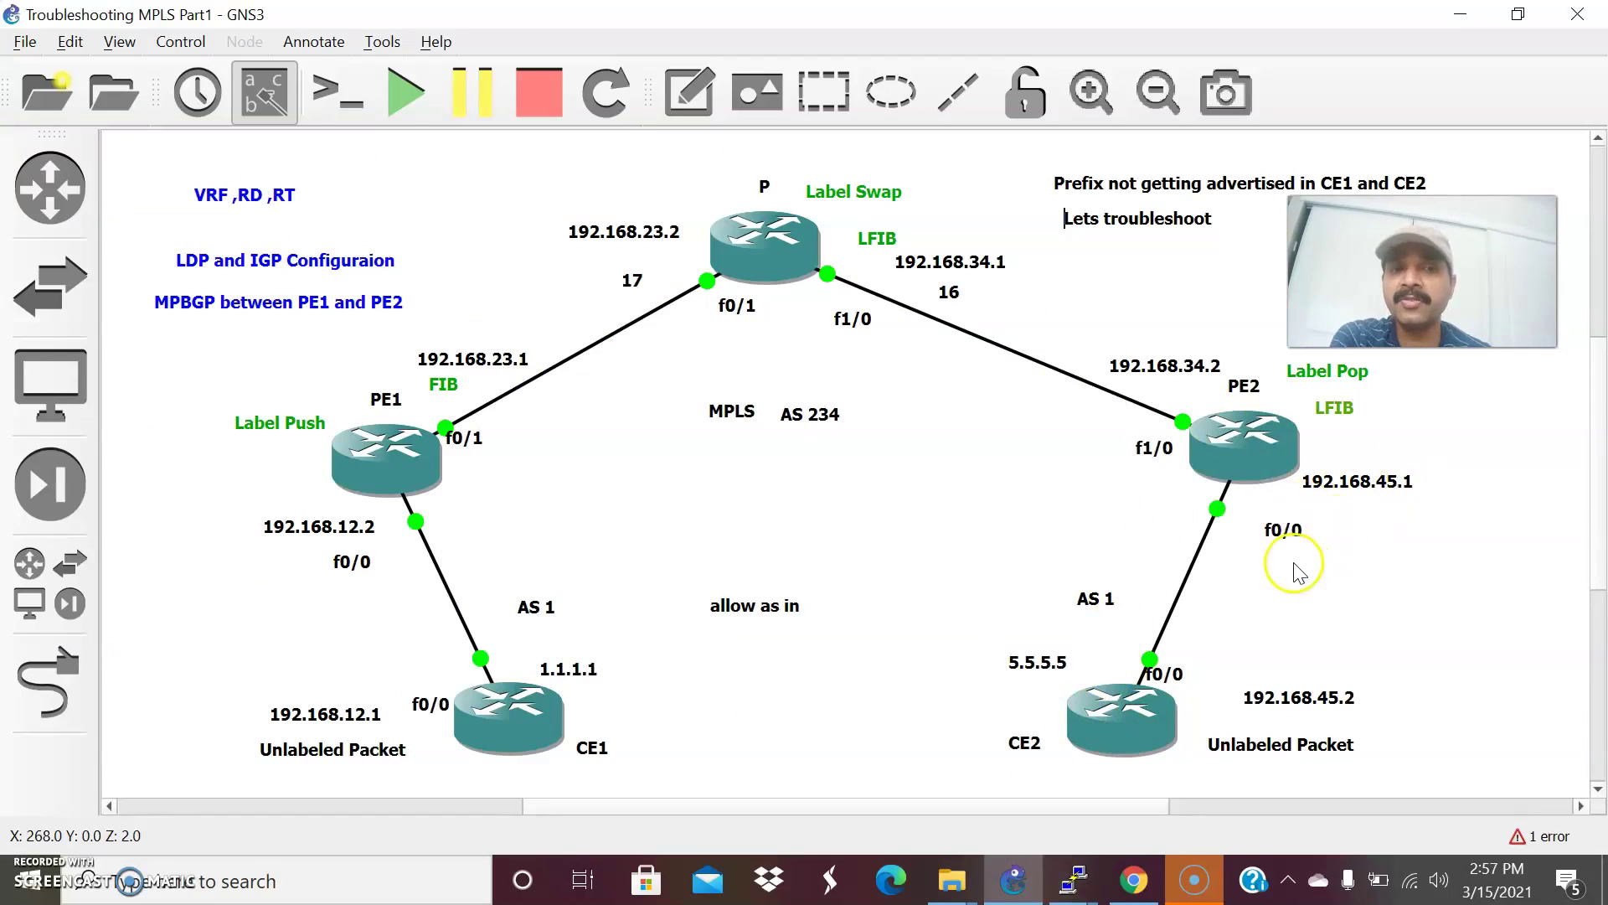
pyautogui.hotkey('alt', 'Tab')
pyautogui.write('ne')
pyautogui.press('Tab')
pyautogui.write('i')
pyautogui.press('Tab')
pyautogui.write('1')
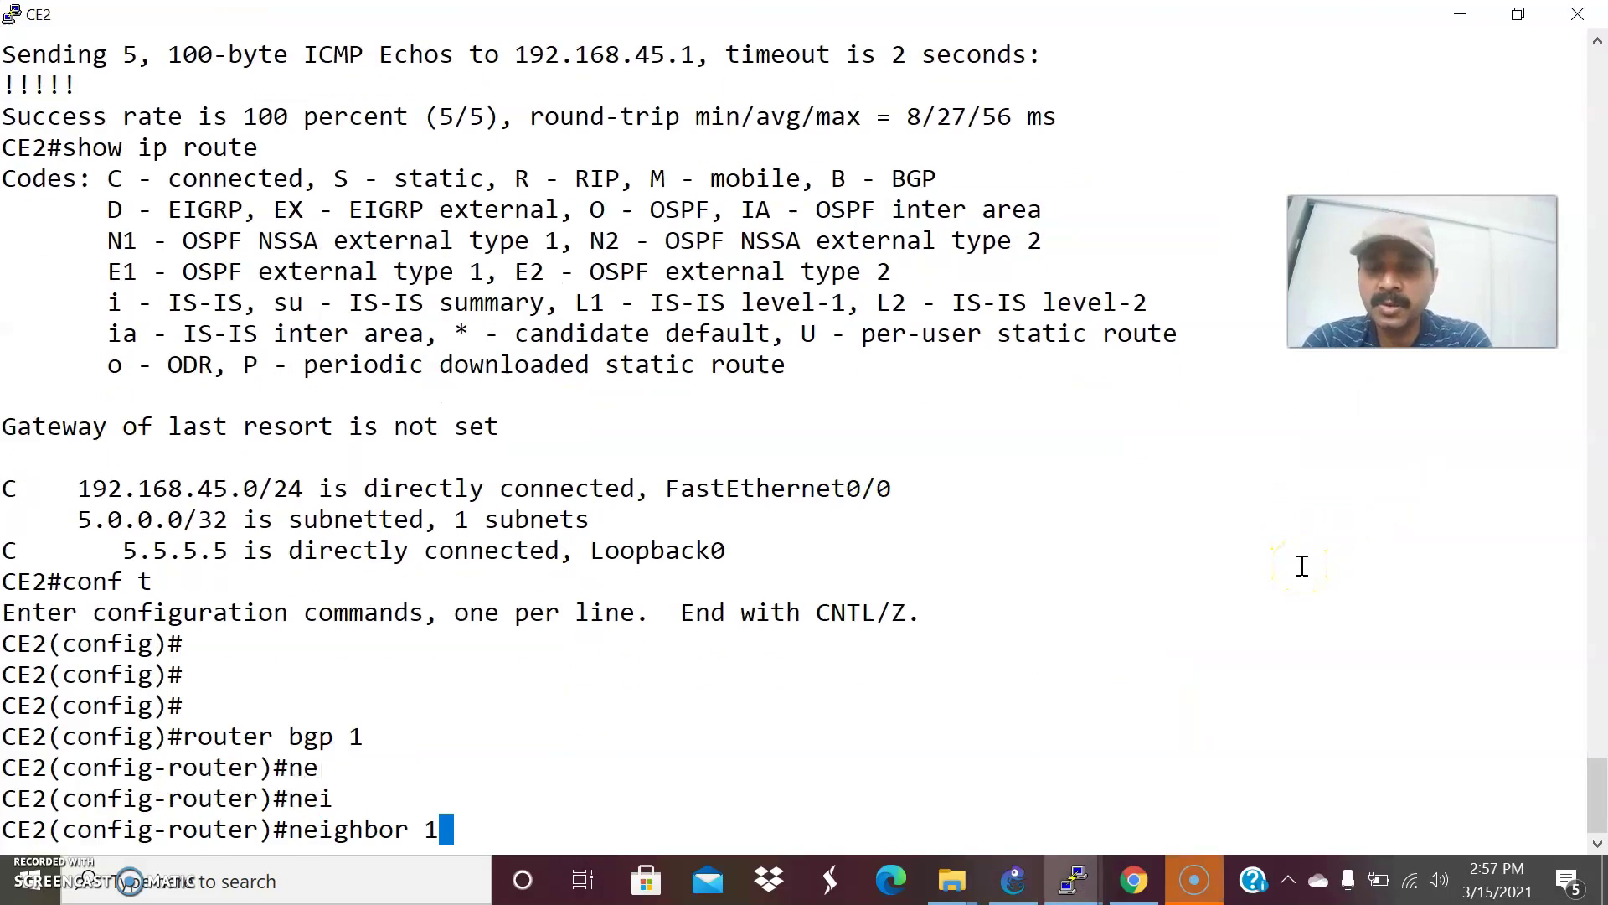
pyautogui.write('92.168.45.1 all')
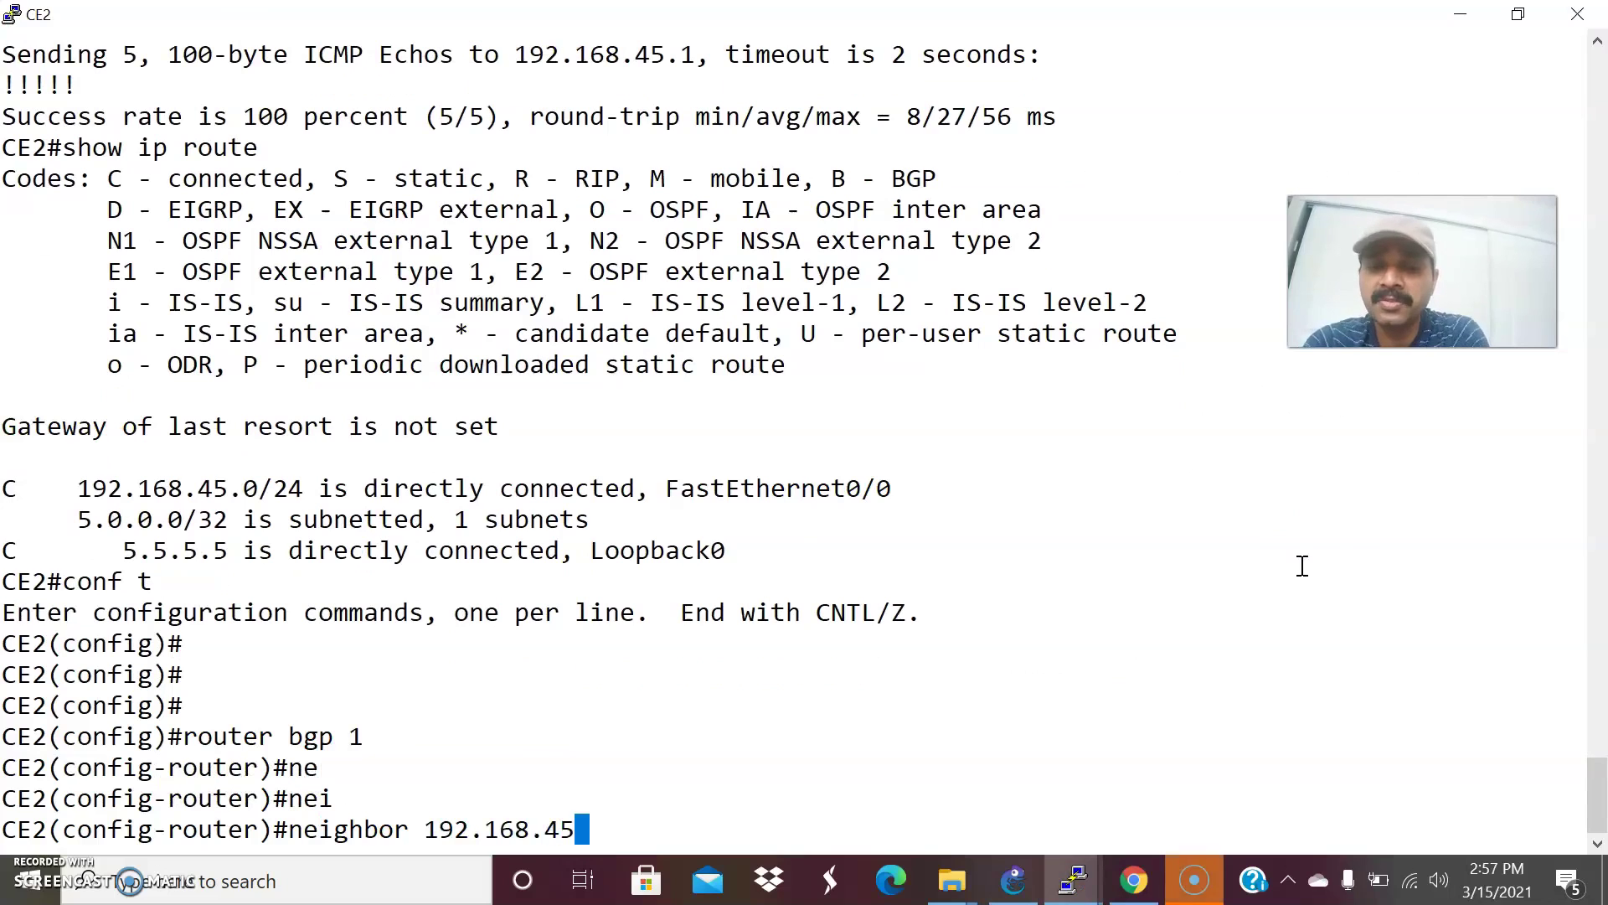
pyautogui.press('Tab')
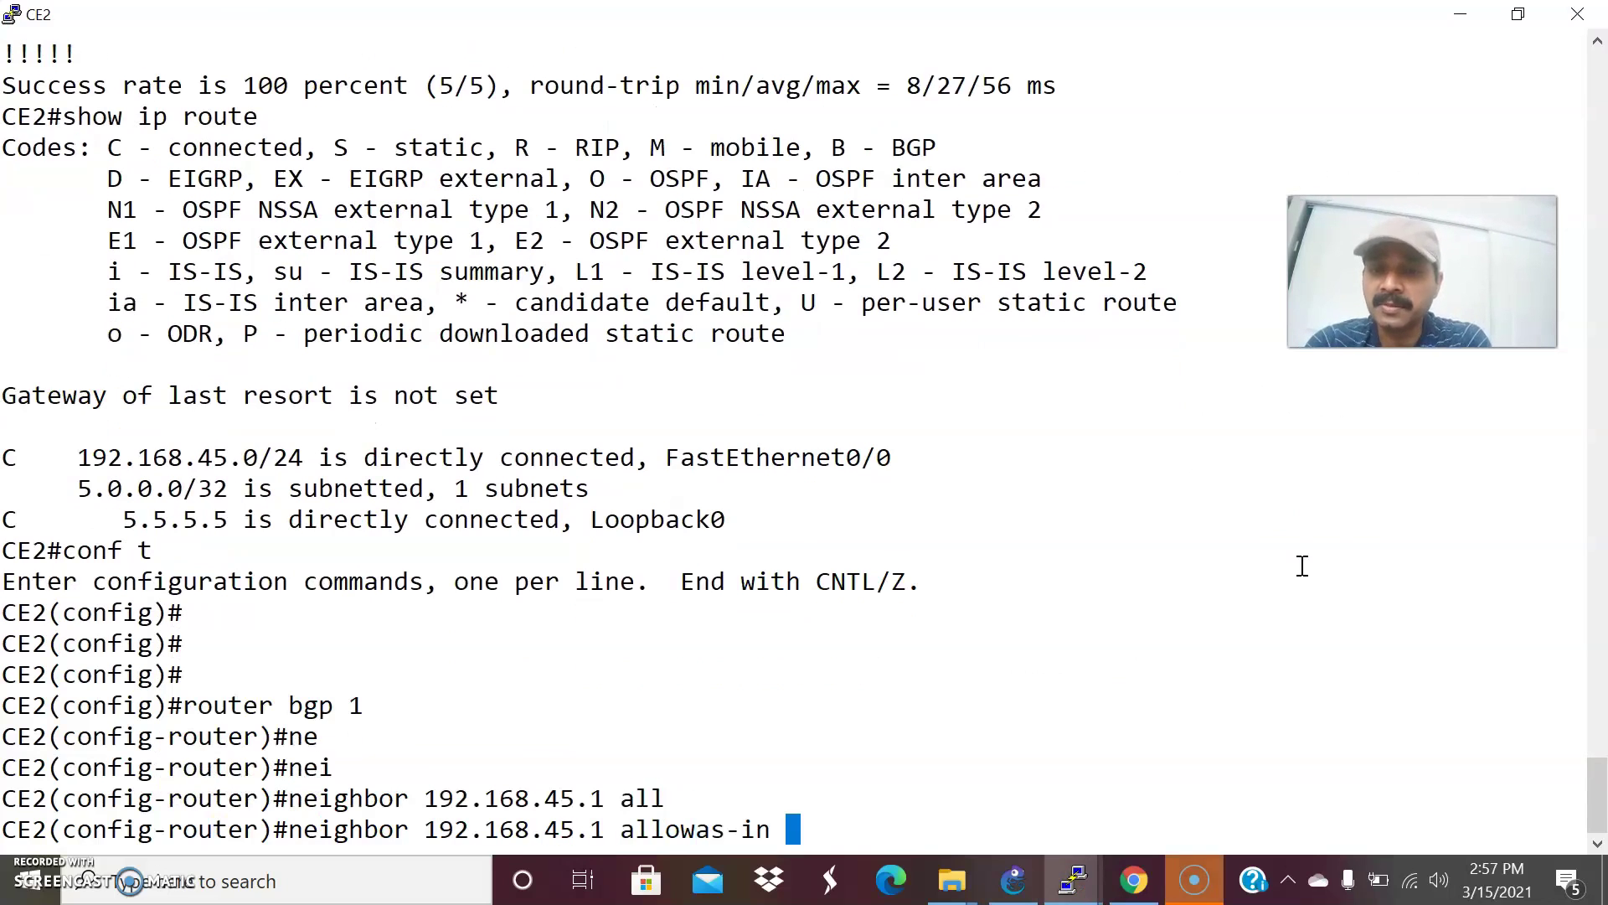
pyautogui.press('Return')
pyautogui.press('Return')
pyautogui.press('Return')
pyautogui.hotkey('ctrl', 'z')
pyautogui.press('Return')
pyautogui.press('Return')
pyautogui.press('Return')
# Step: Display CE1's routing table with "show ip route" and compare it with CE2's addresses in the topology diagram
pyautogui.hotkey('alt', 'Tab')
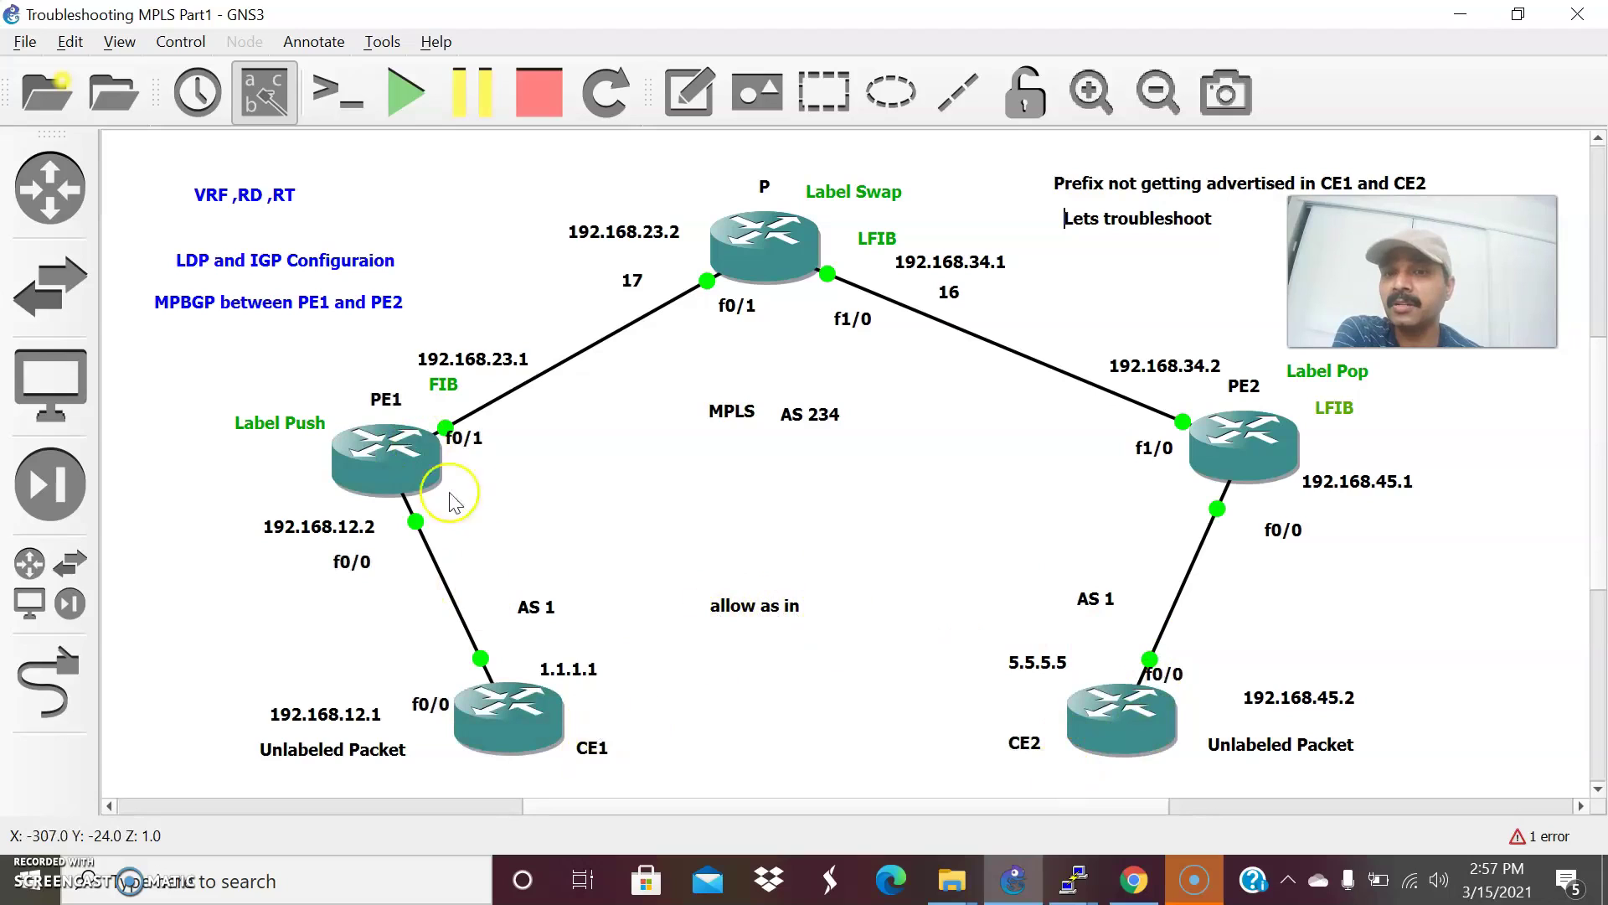
pyautogui.moveTo(1078, 884)
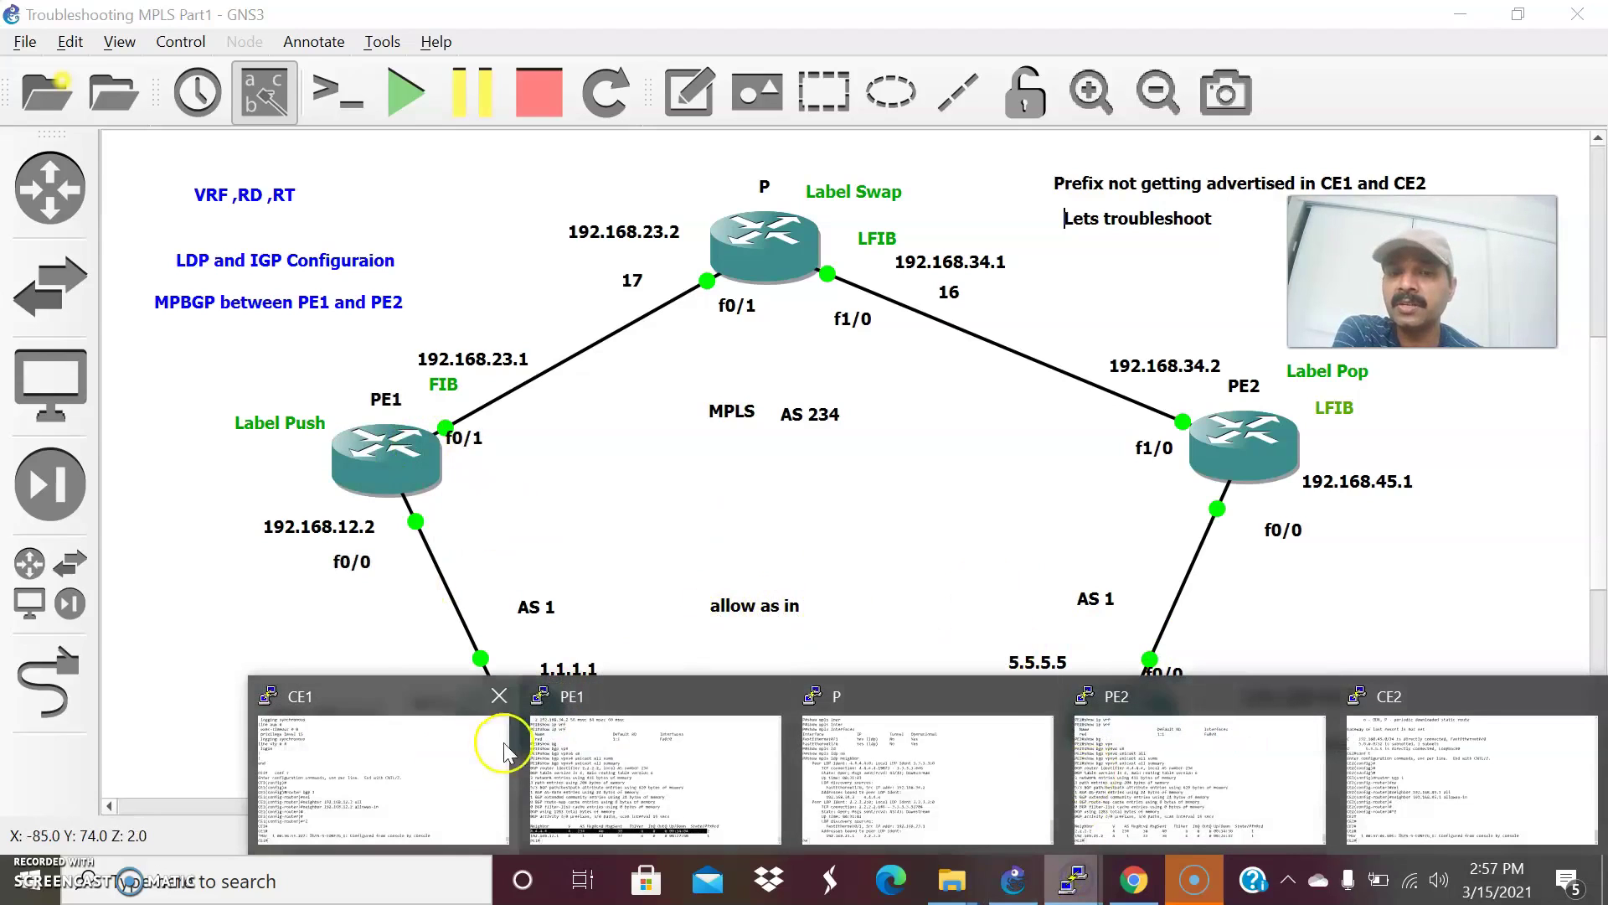
pyautogui.click(427, 748)
pyautogui.press('Return')
pyautogui.press('Return')
pyautogui.press('Return')
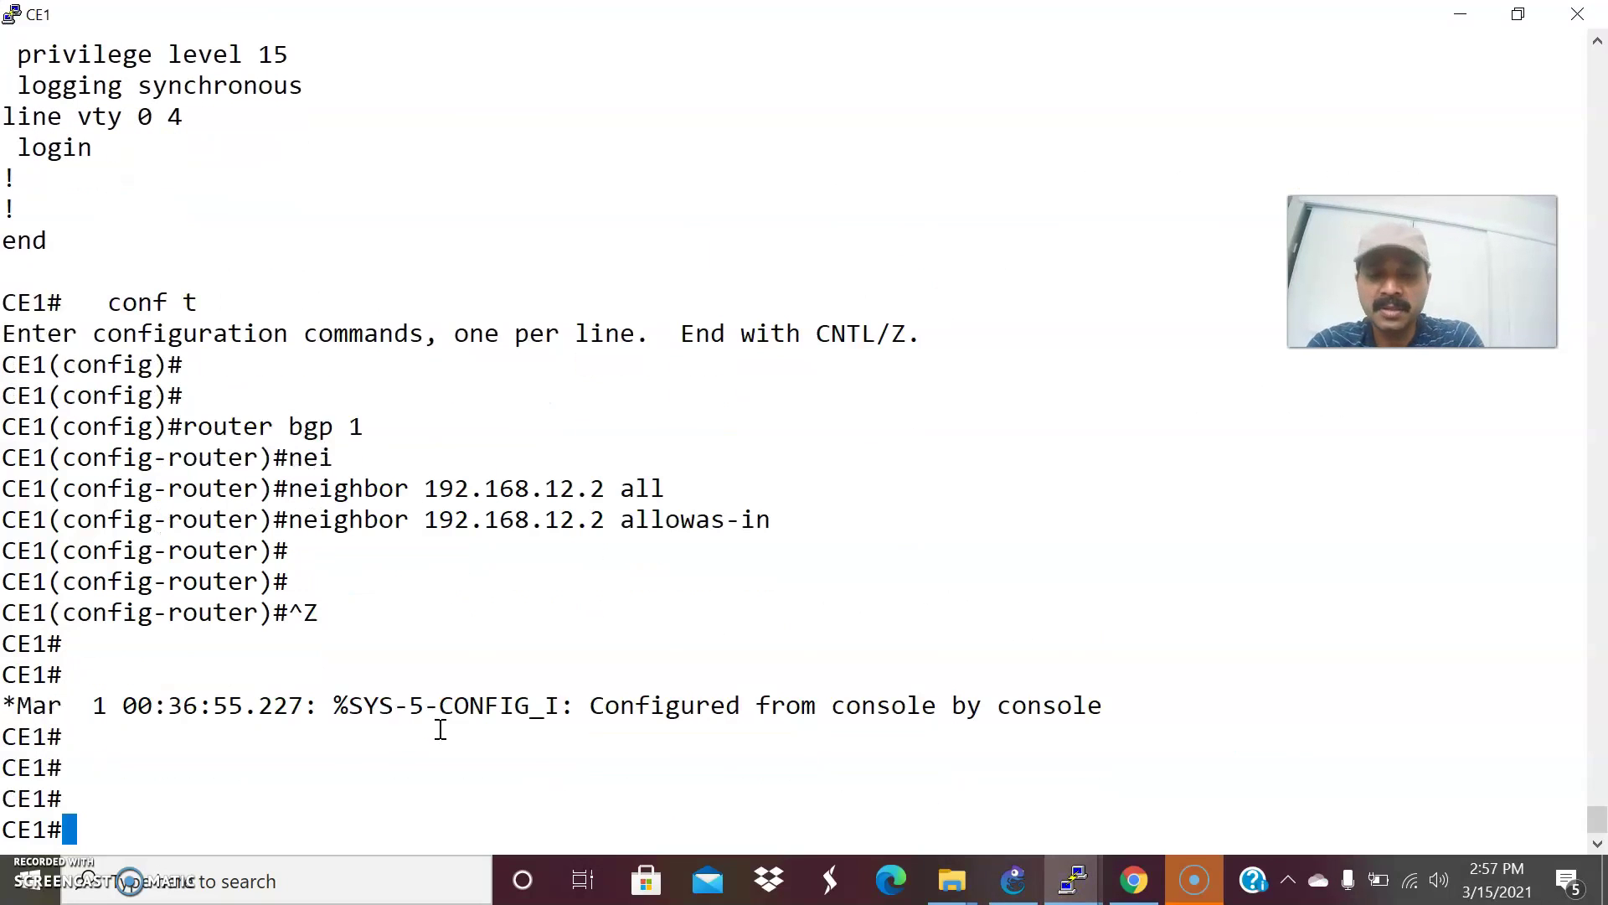
pyautogui.write('show run')
pyautogui.press('BackSpace')
pyautogui.press('BackSpace')
pyautogui.press('BackSpace')
pyautogui.press('BackSpace')
pyautogui.write('ip route')
pyautogui.press('Return')
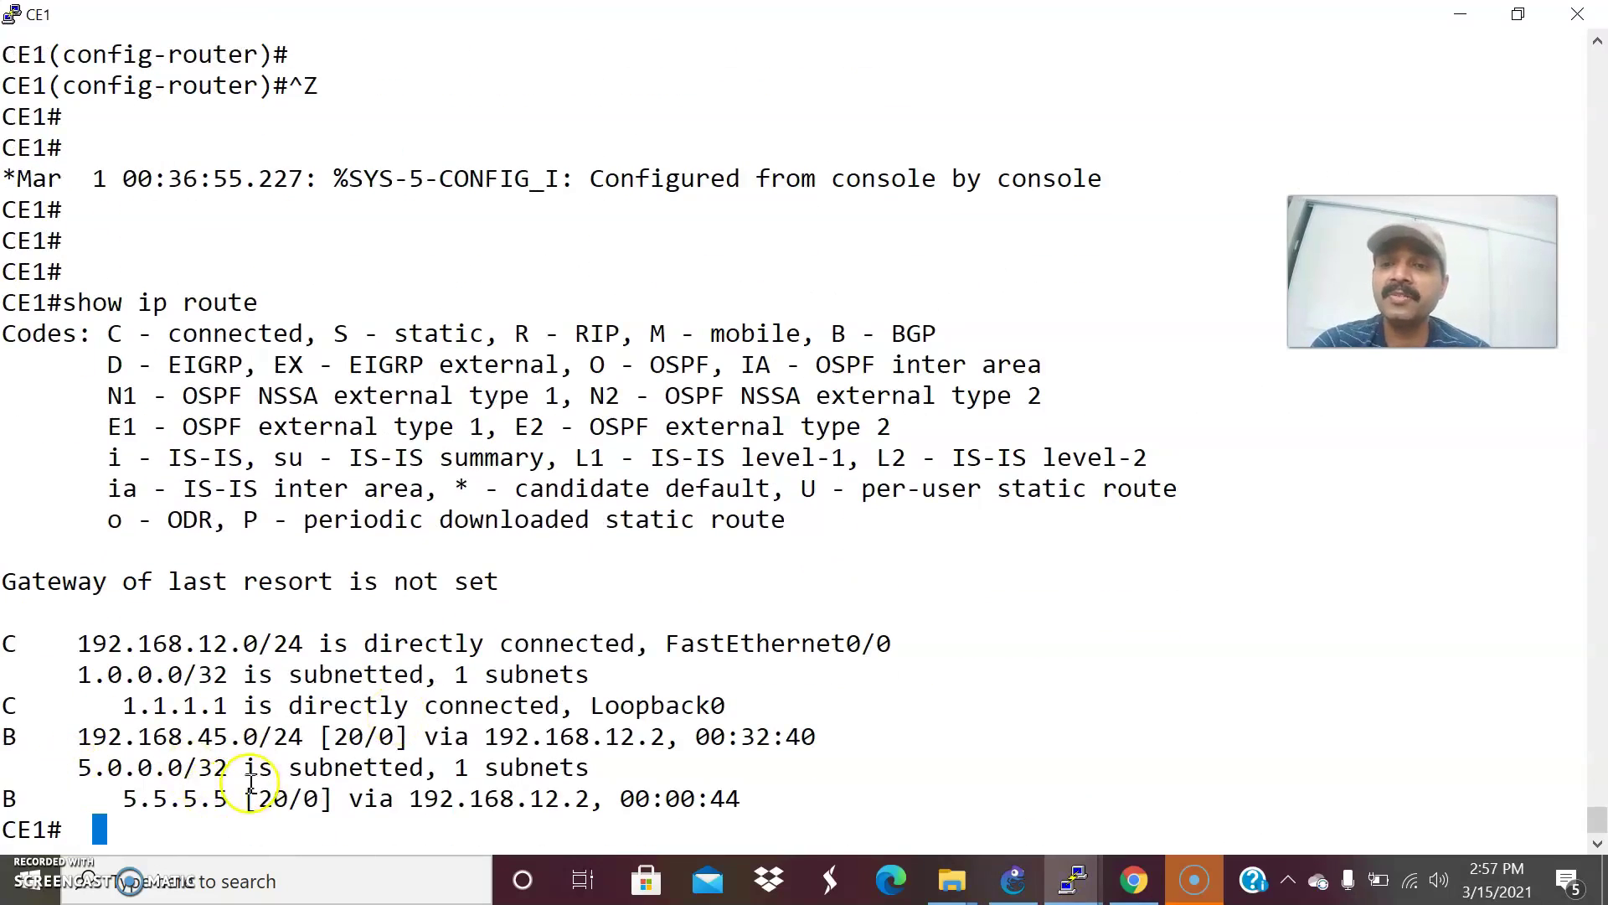
pyautogui.click(1013, 879)
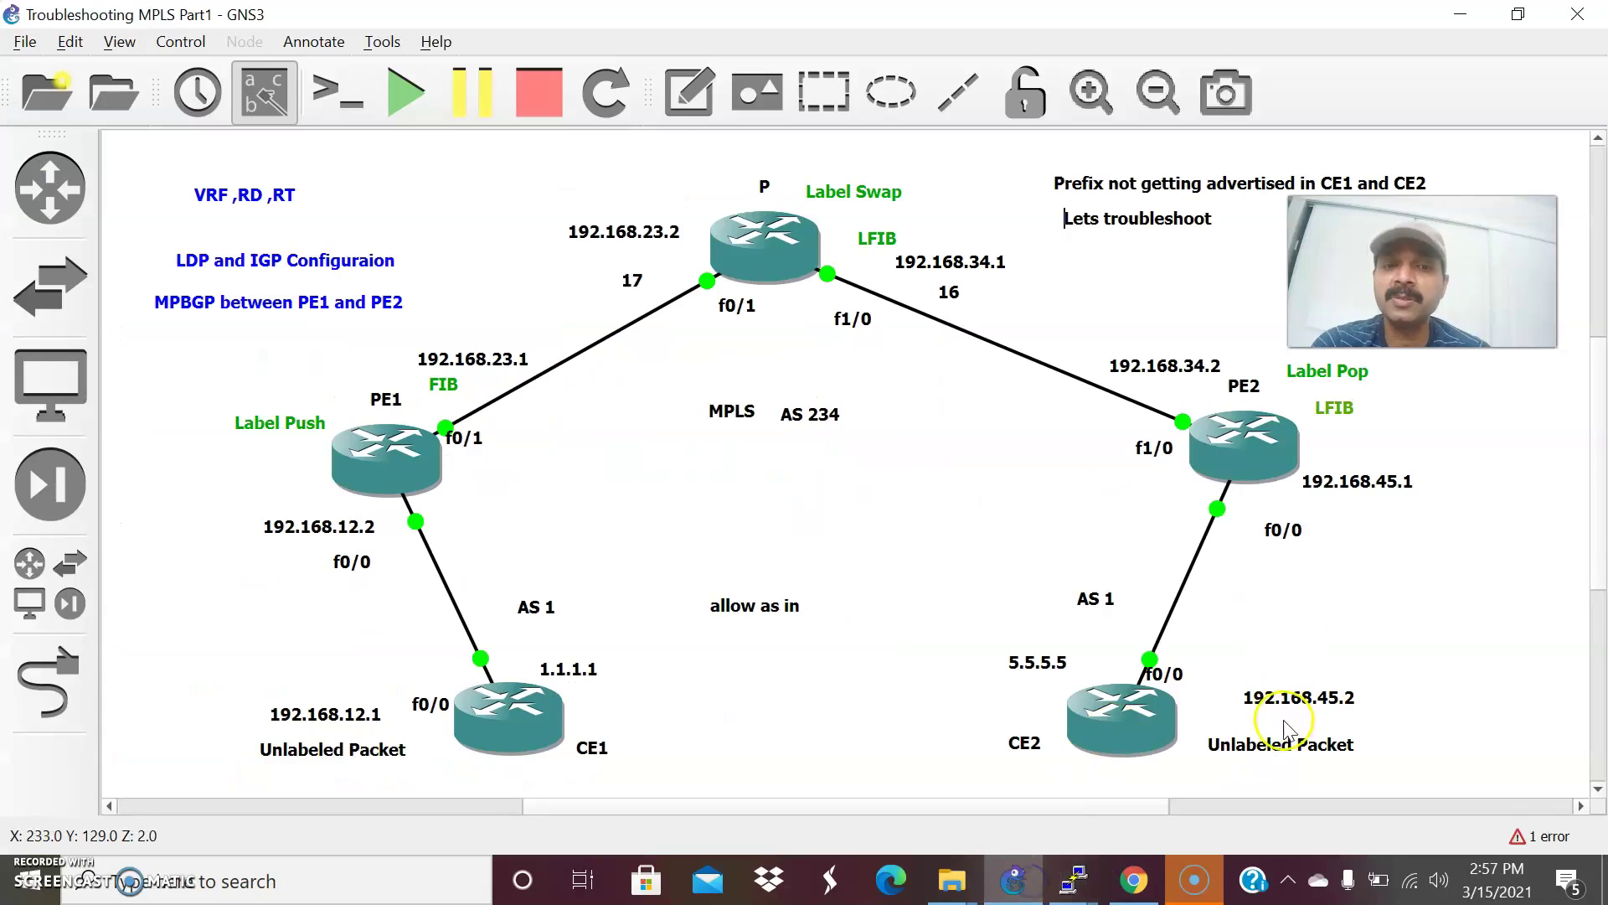
# Step: Run "show ip route" in the CE2 console to check for CE1's loopback prefix
pyautogui.click(1070, 886)
pyautogui.click(1397, 752)
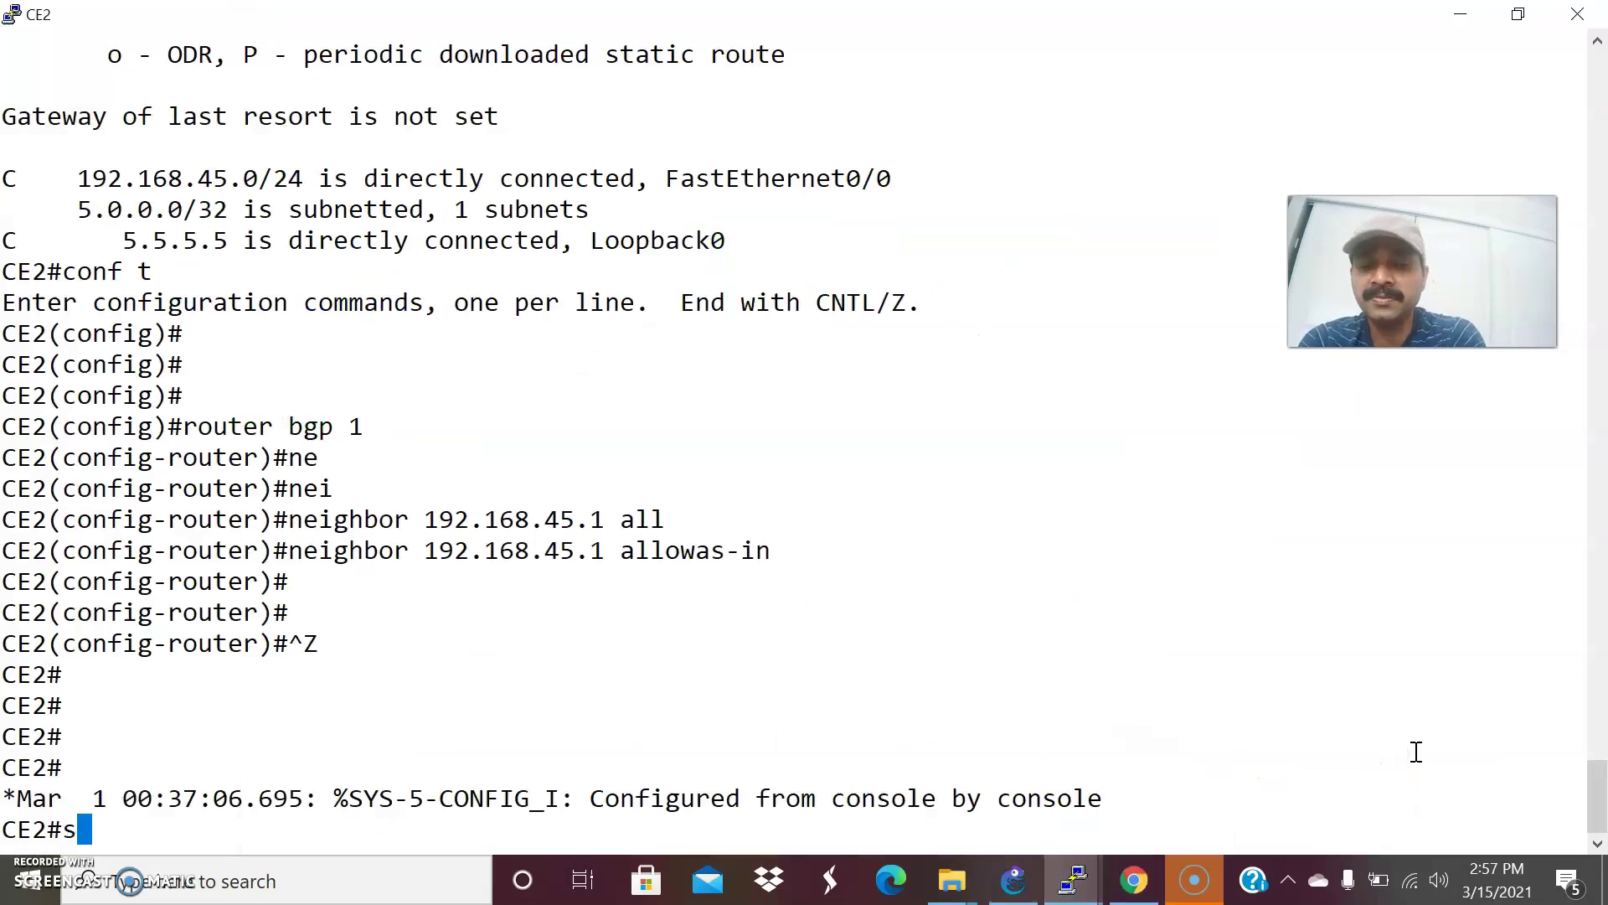
pyautogui.write('e')
pyautogui.press('Return')
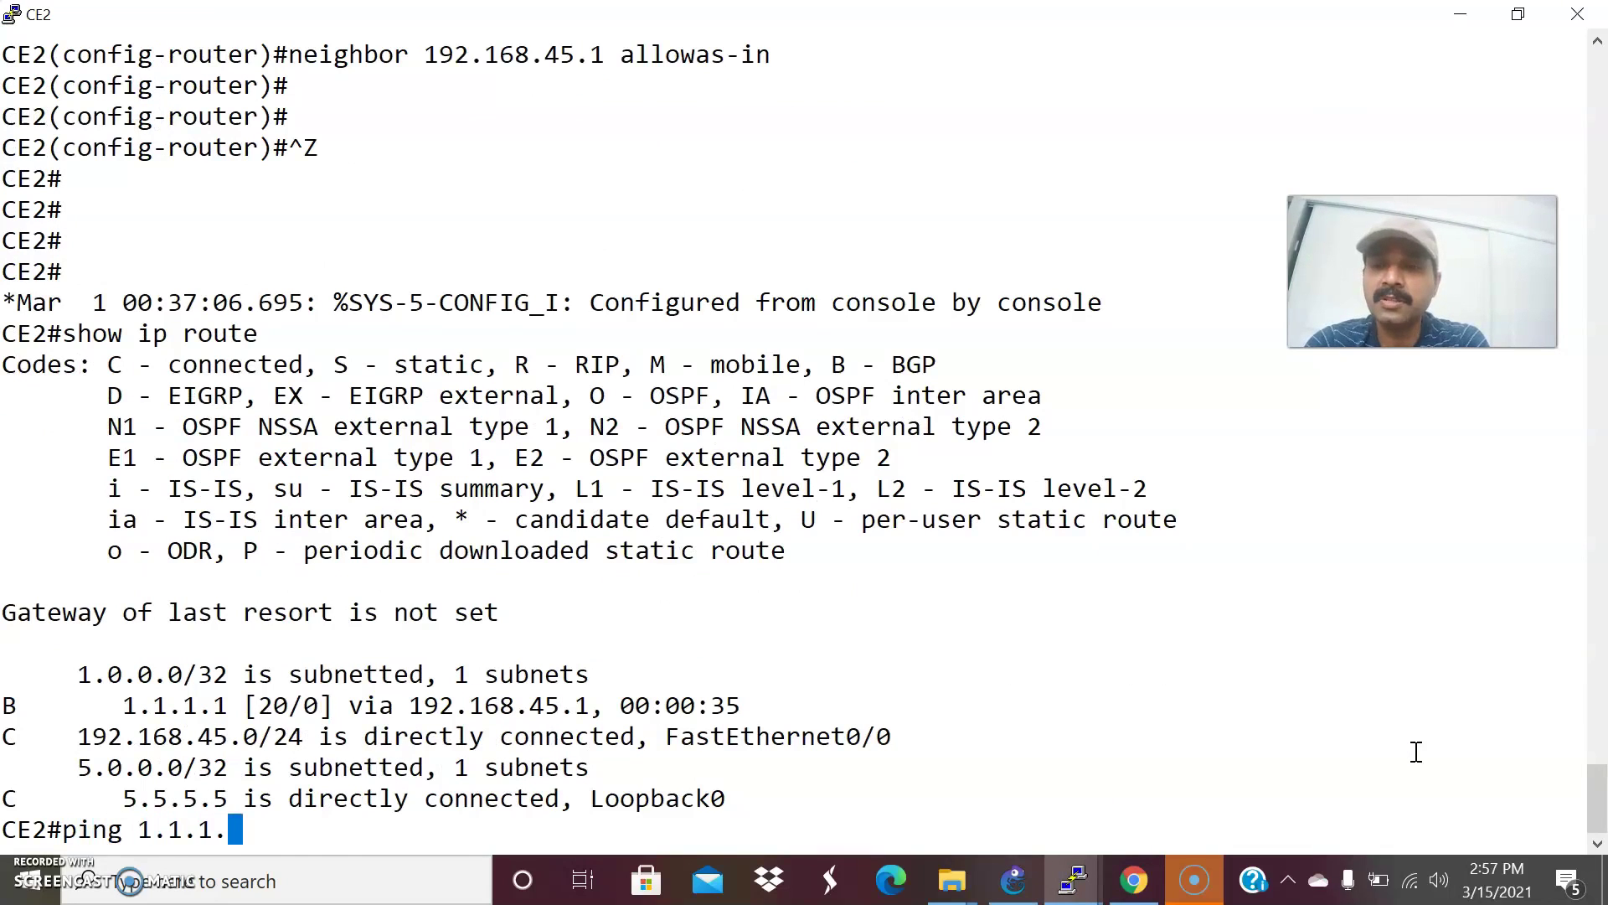
# Step: Test loopback-to-loopback reachability from CE2 to CE1 with "ping 1.1.1.1 source loopback 0"
pyautogui.write('ping 1.1.1.1 sou')
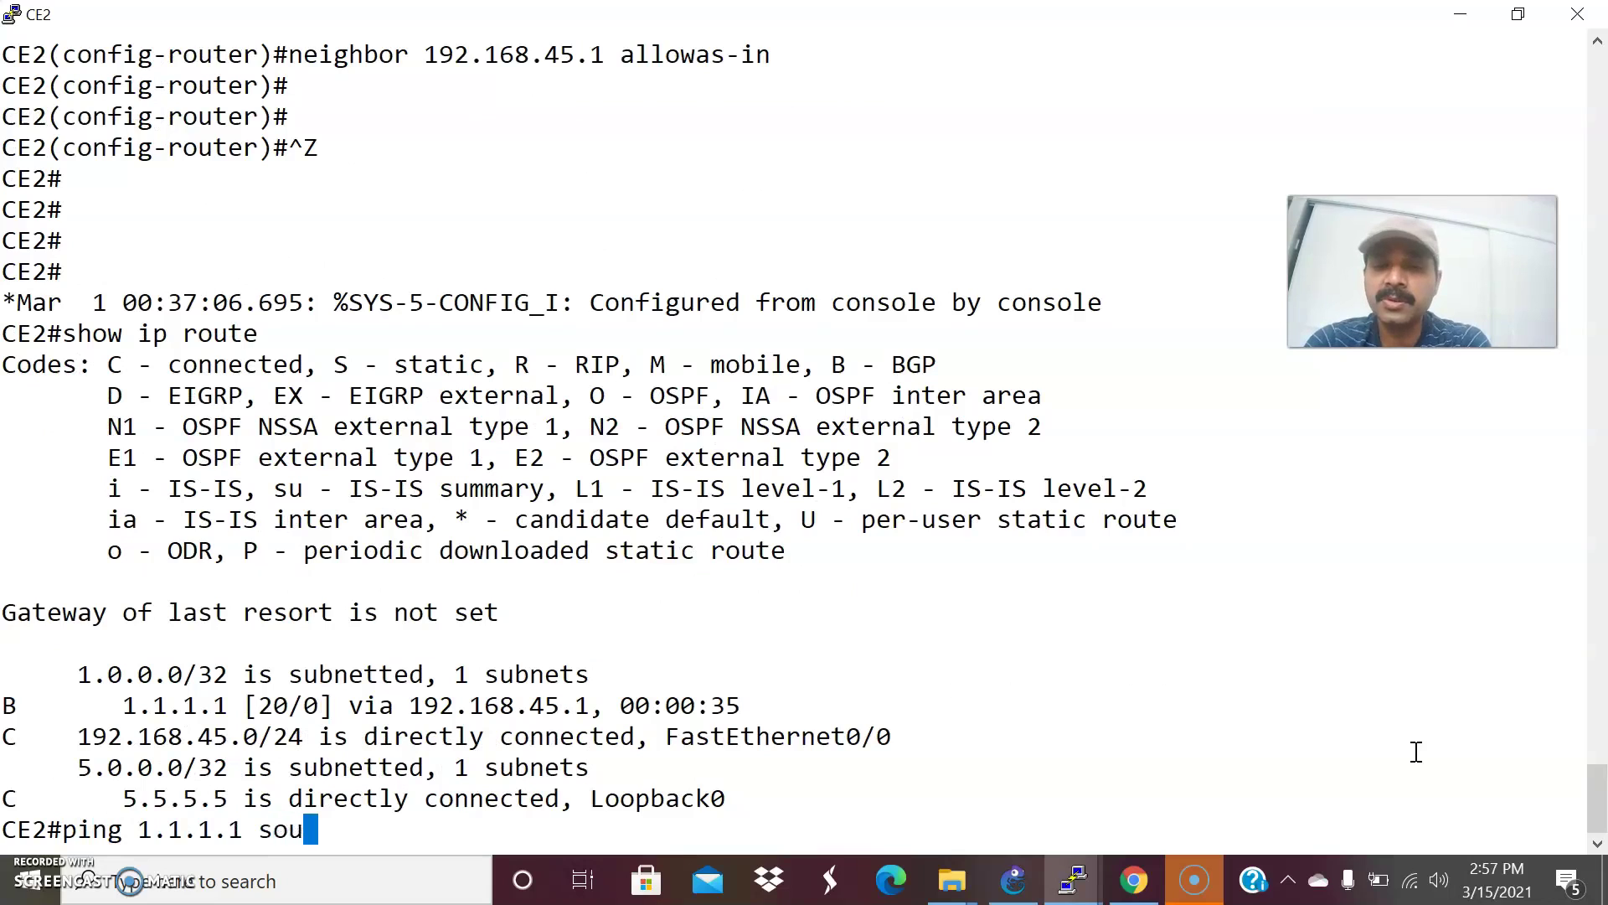
pyautogui.press('Tab')
pyautogui.write('loo')
pyautogui.press('Tab')
pyautogui.write('0')
pyautogui.press('Return')
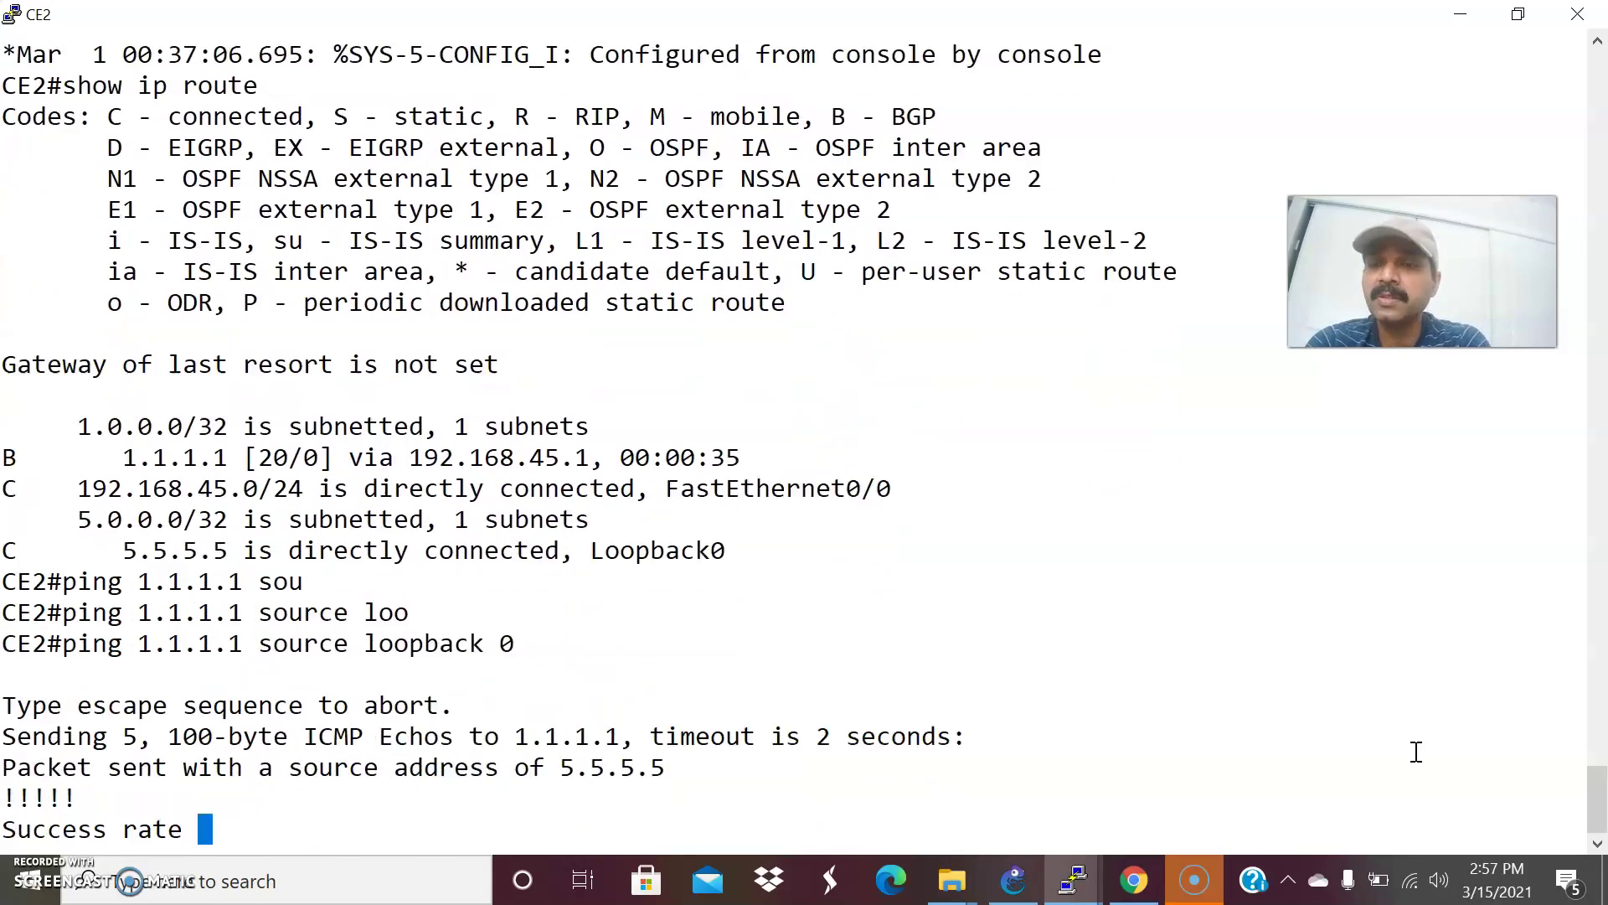
# Step: Test loopback-to-loopback reachability from CE1 to CE2 with "ping 5.5.5.5 source loopback 0" in the CE1 console
pyautogui.moveTo(1073, 875)
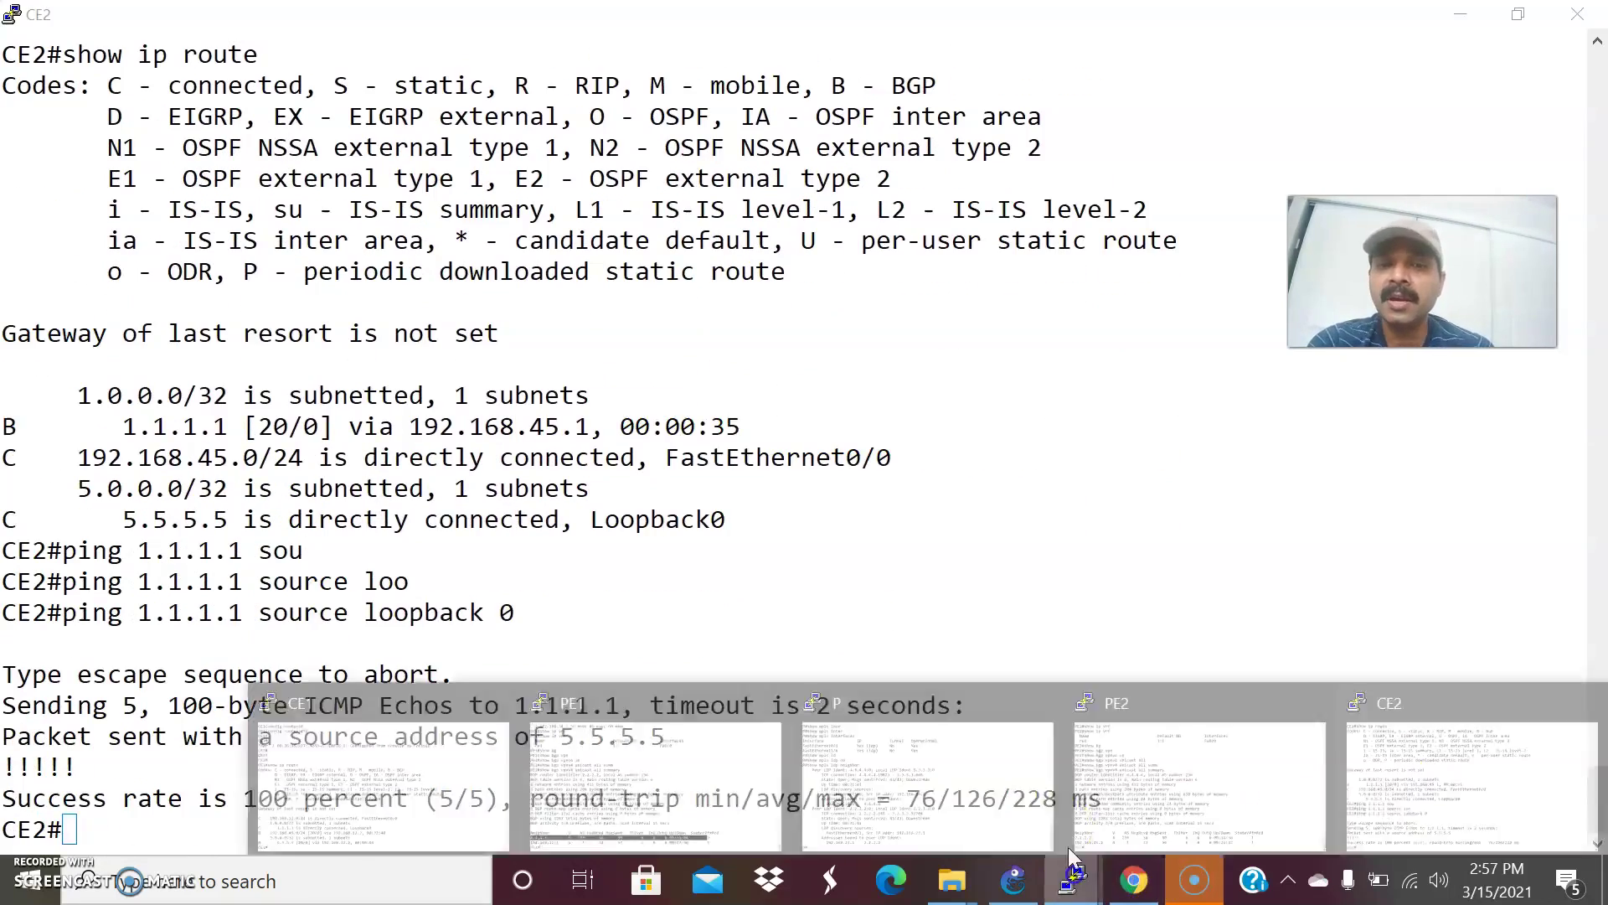
pyautogui.click(431, 775)
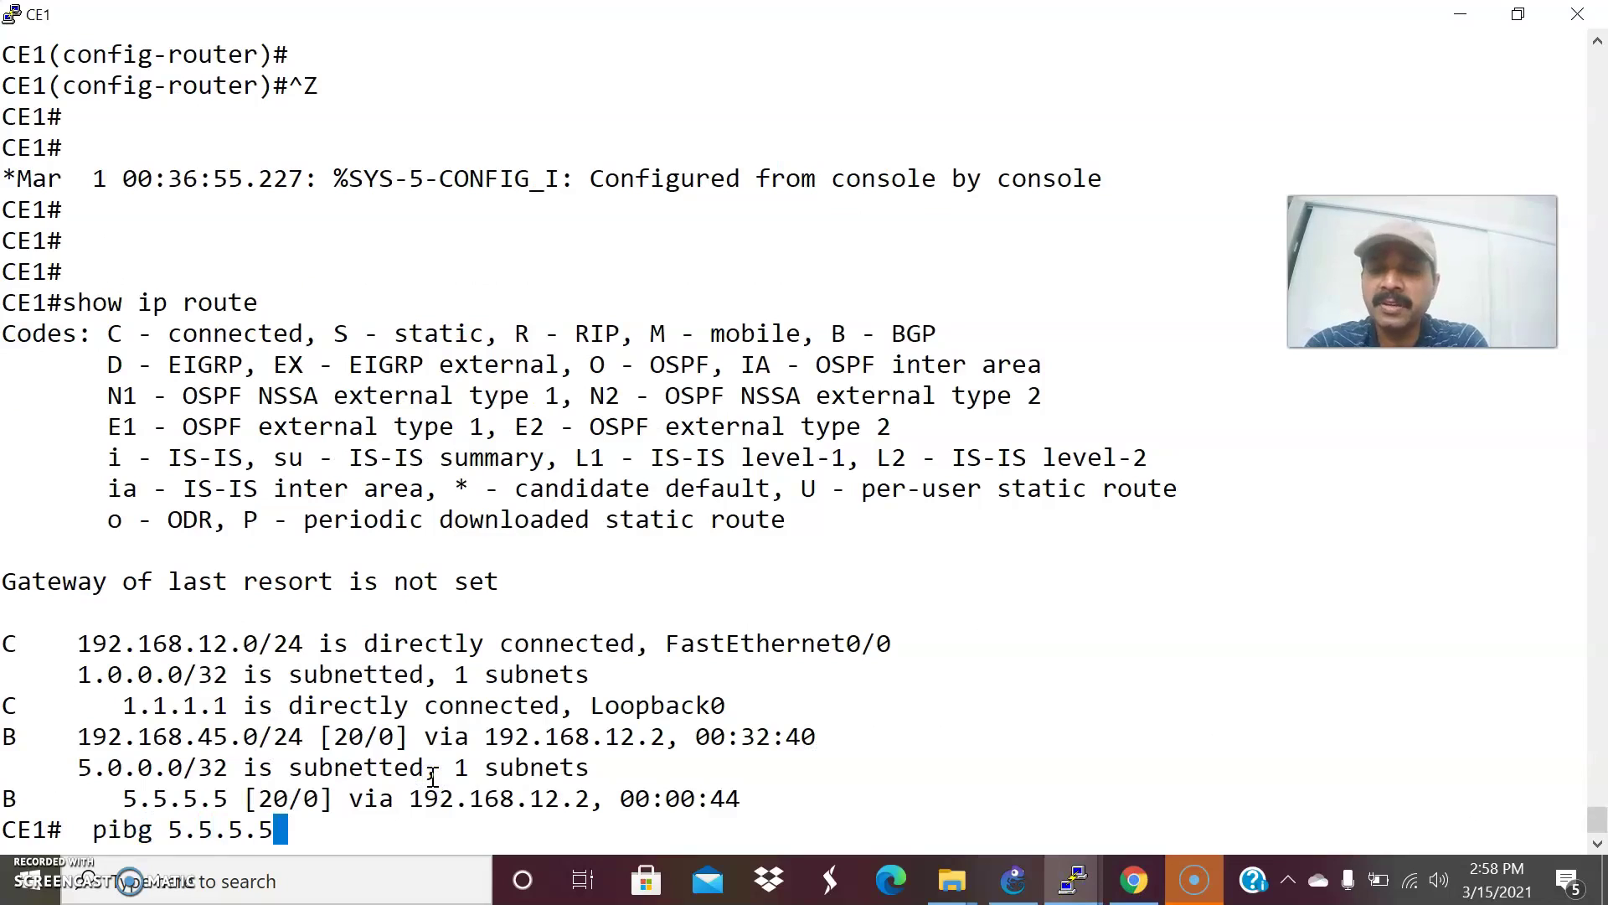
pyautogui.write('ul')
pyautogui.press('BackSpace')
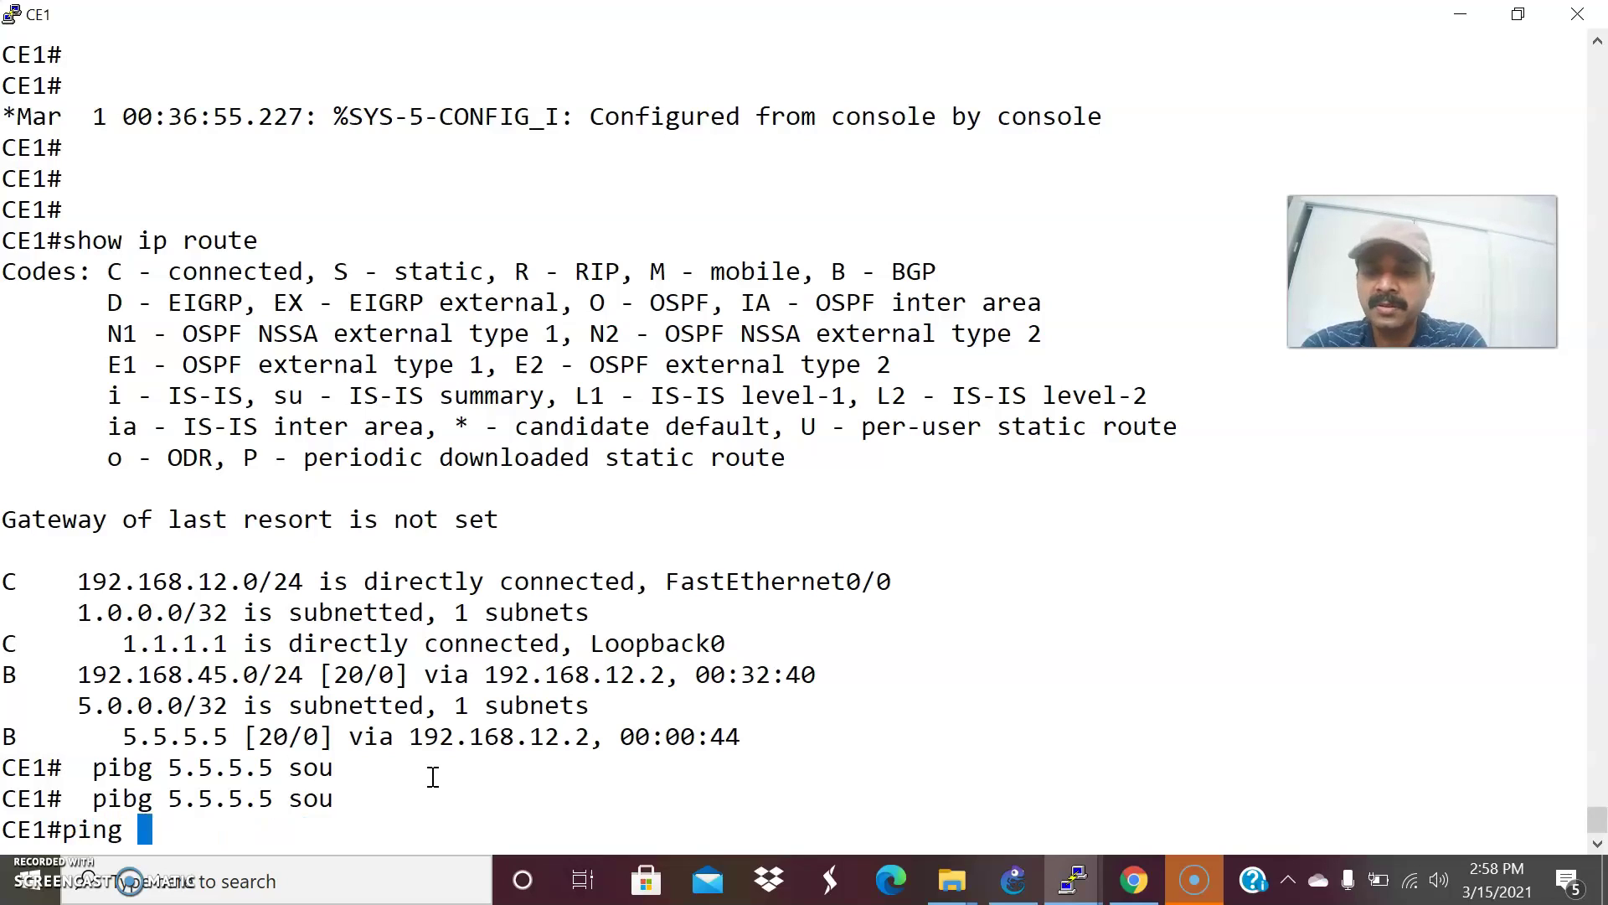
pyautogui.write('ou')
pyautogui.press('Tab')
pyautogui.write('loo')
pyautogui.press('Tab')
pyautogui.write('pback 0')
pyautogui.press('Return')
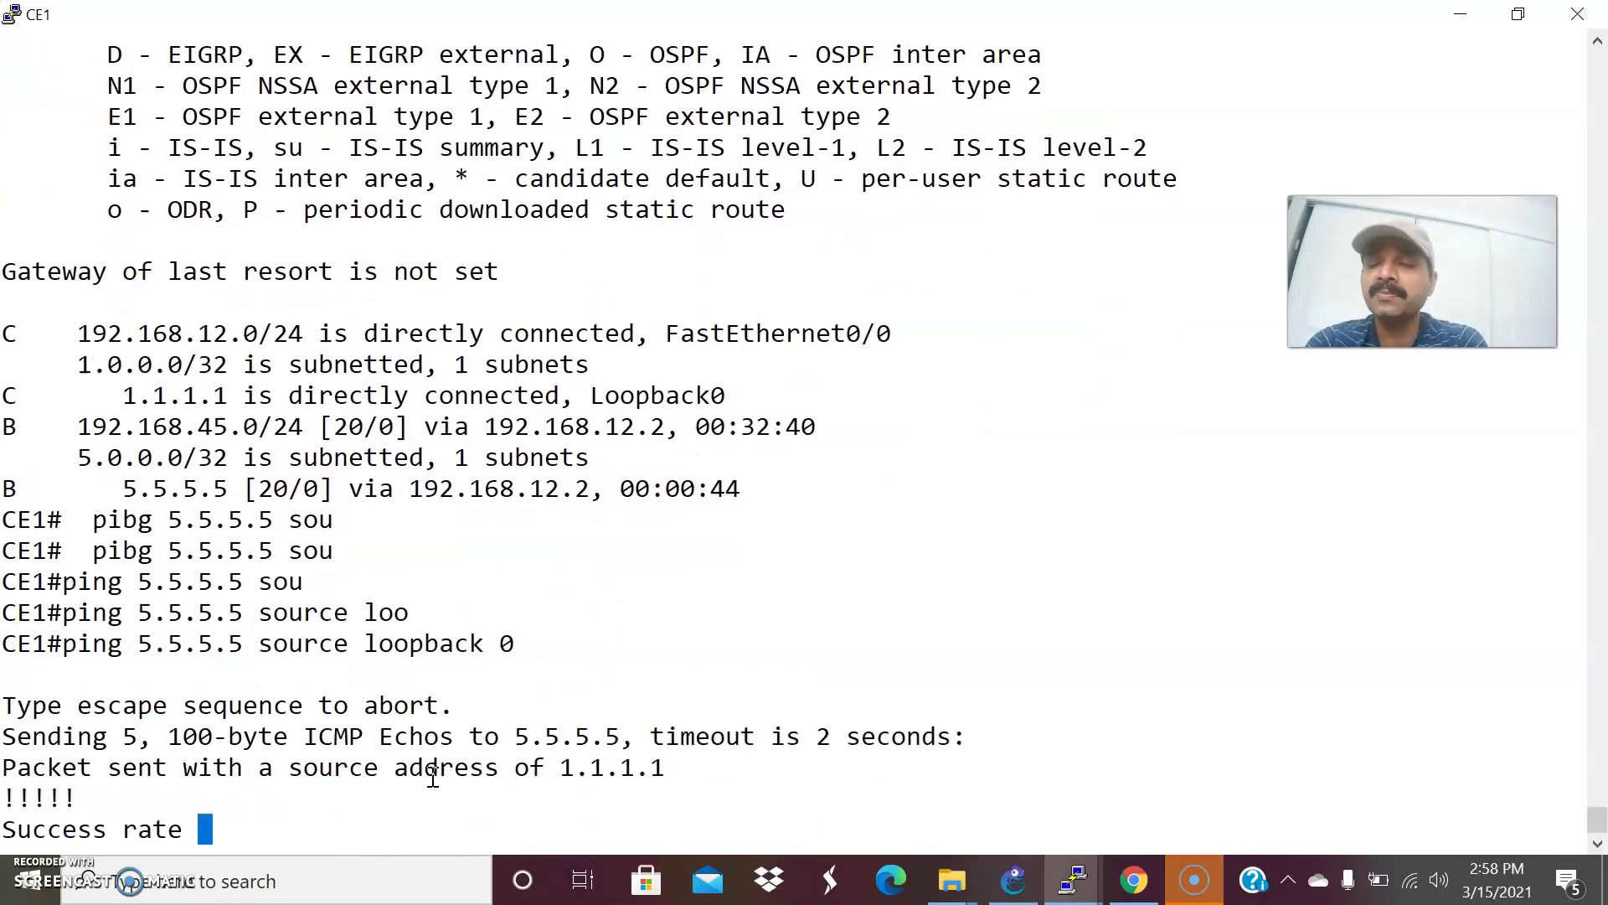
# Step: Trace the loopback-to-loopback path from CE1 to CE2 with "traceroute 5.5.5.5 source loopback 0" in the CE1 console
pyautogui.hotkey('alt', 'Tab')
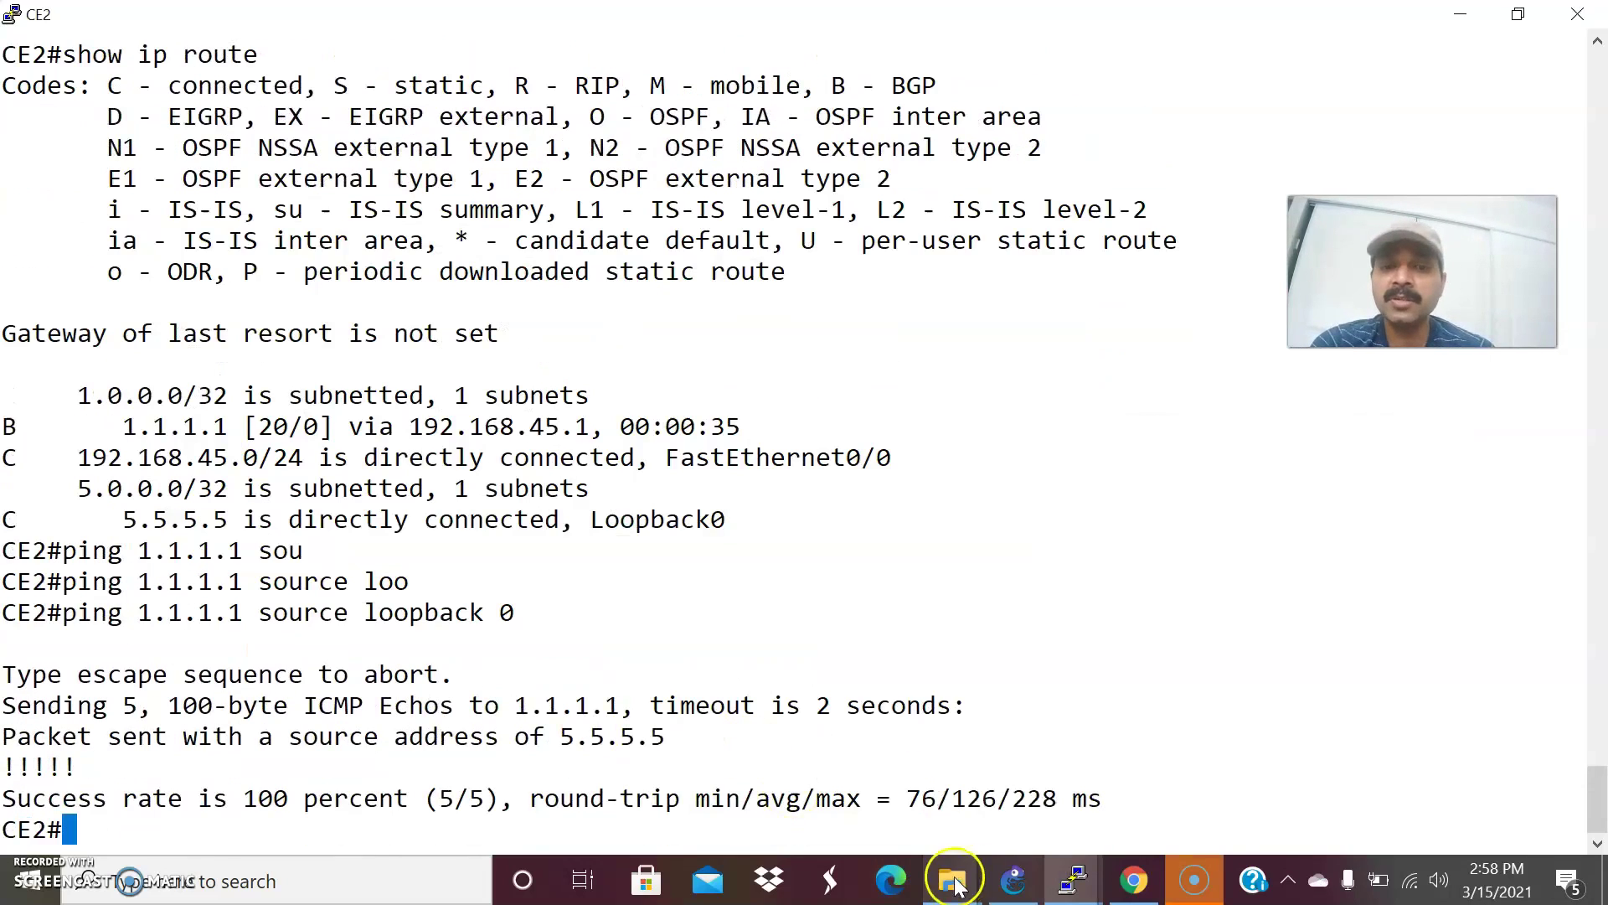
pyautogui.click(1011, 879)
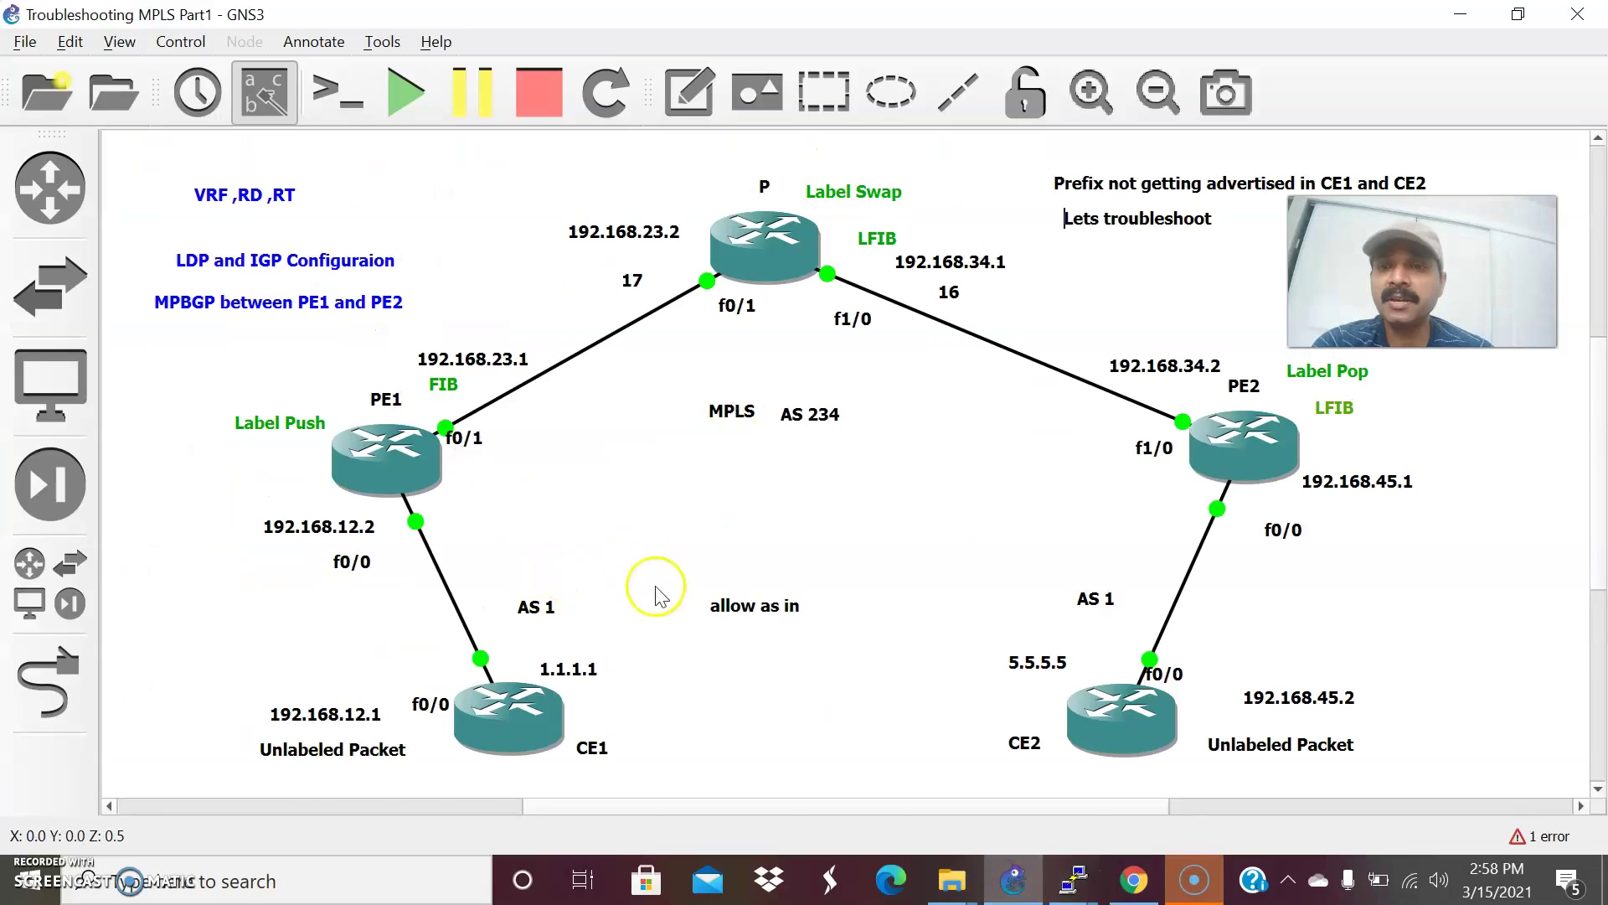
pyautogui.hotkey('alt', 'Tab')
pyautogui.hotkey('alt', 'Tab')
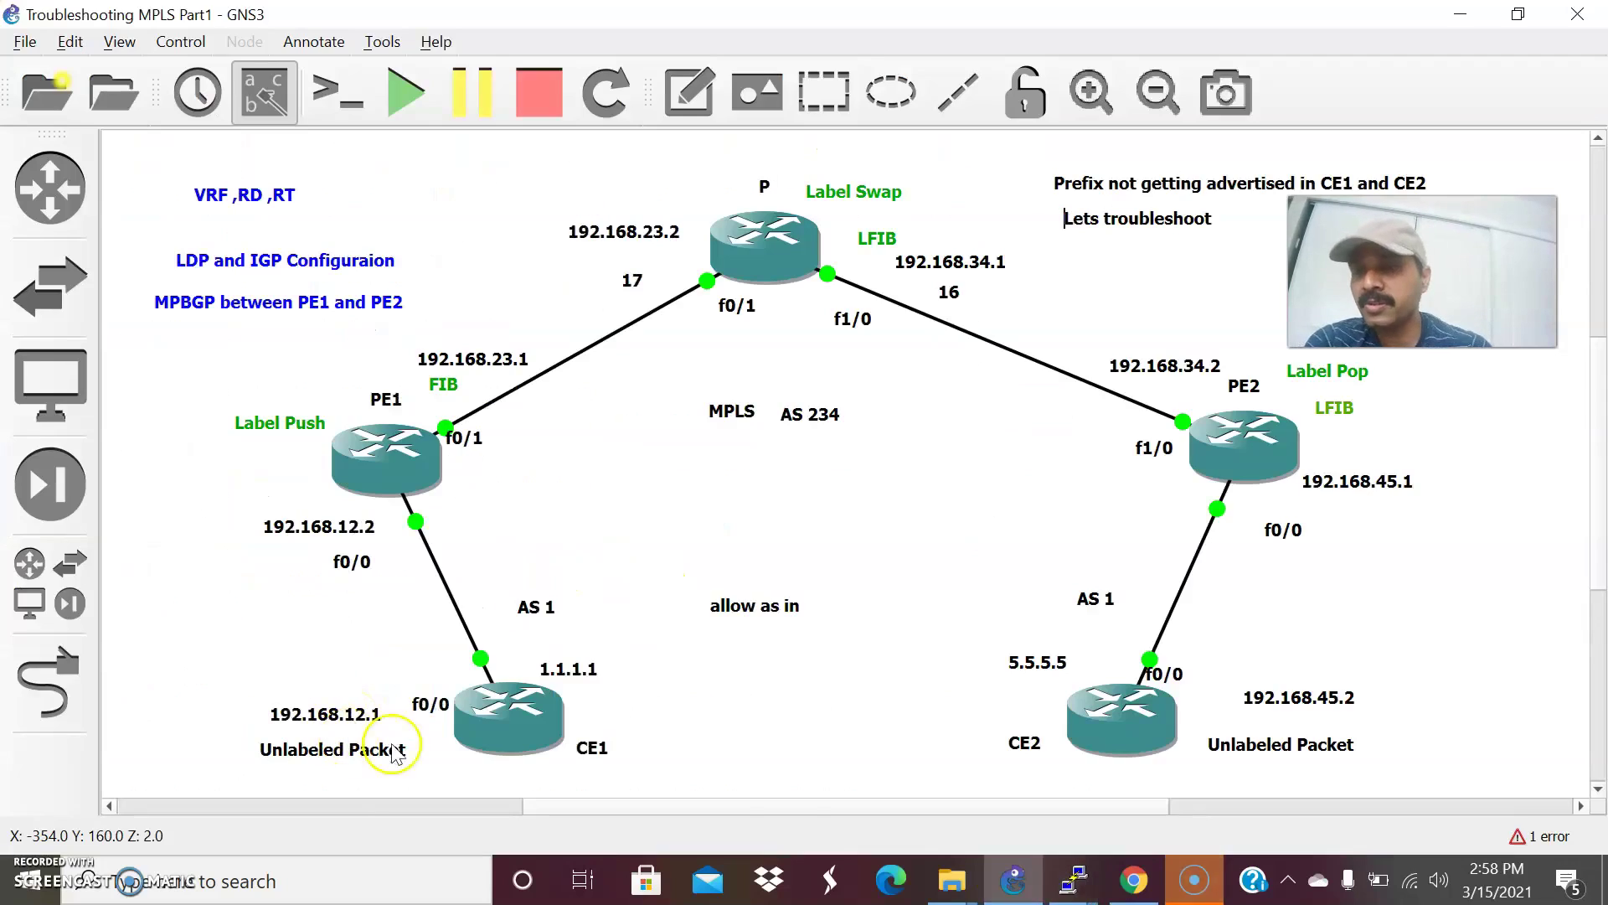
pyautogui.moveTo(1077, 883)
pyautogui.click(388, 765)
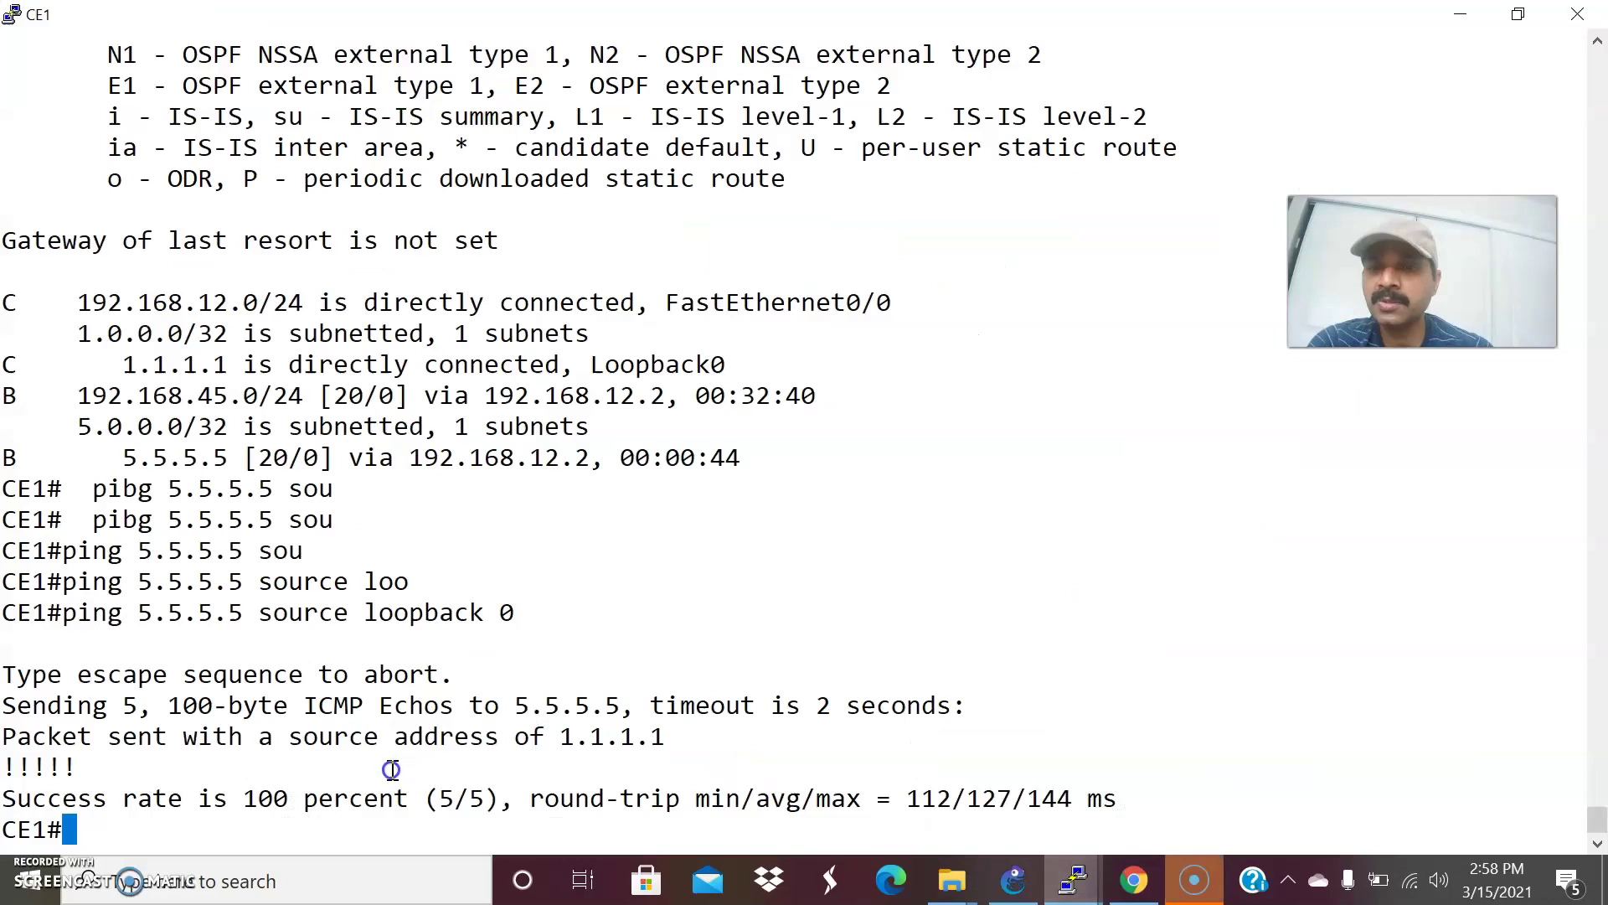
pyautogui.write('tra')
pyautogui.press('Tab')
pyautogui.write('5.5.5.5 sou')
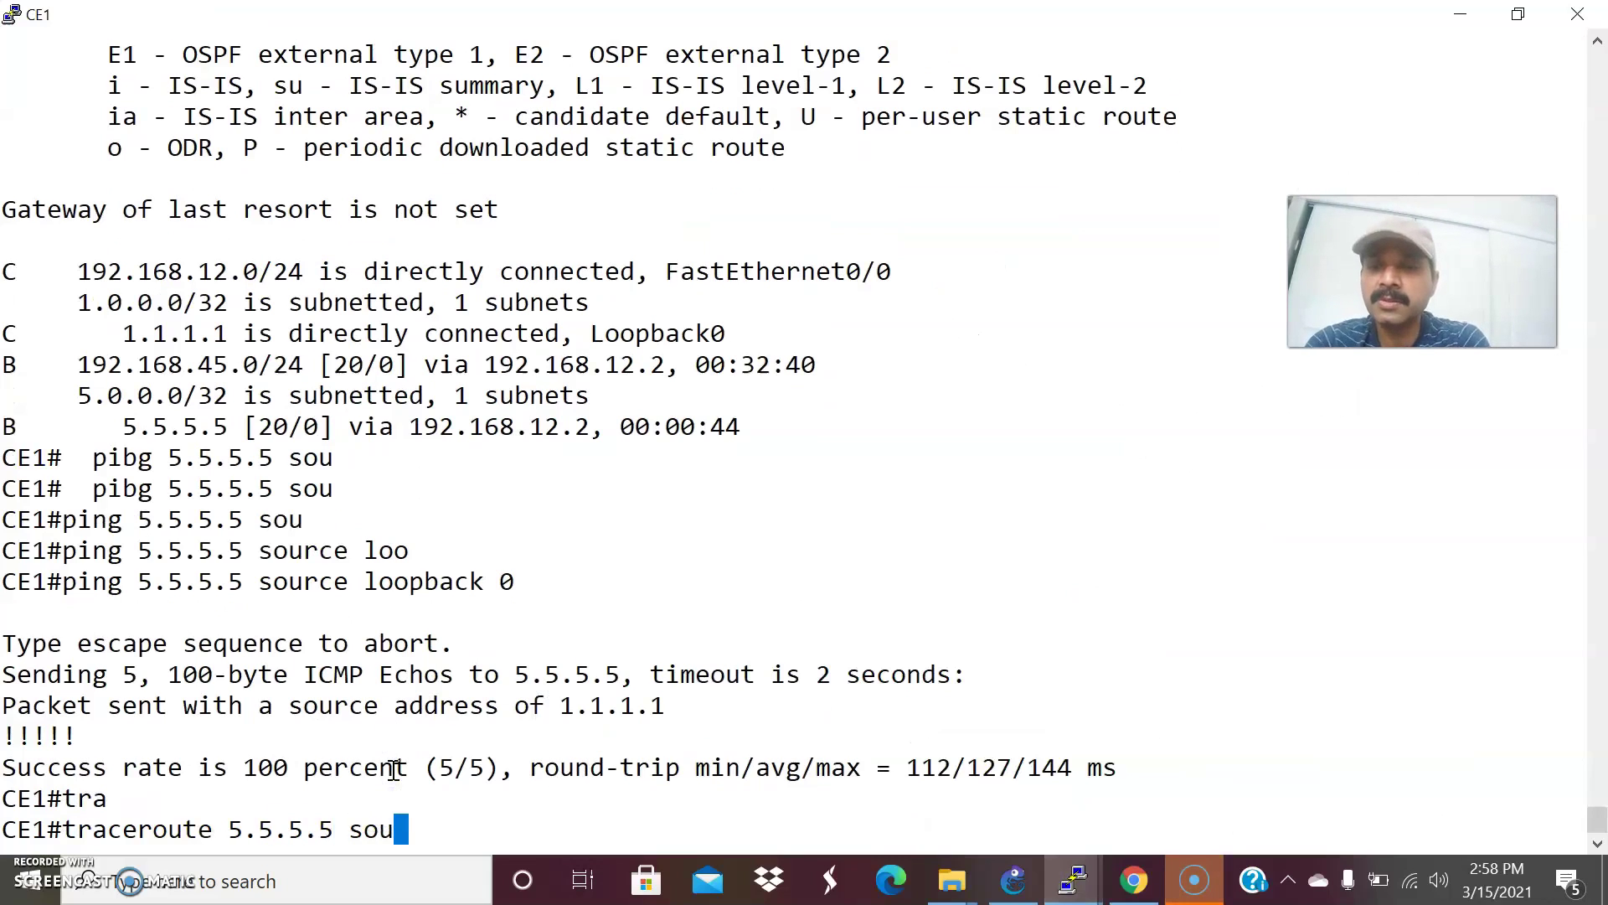
pyautogui.press('Tab')
pyautogui.write('loo')
pyautogui.press('Tab')
pyautogui.write('0')
pyautogui.press('Return')
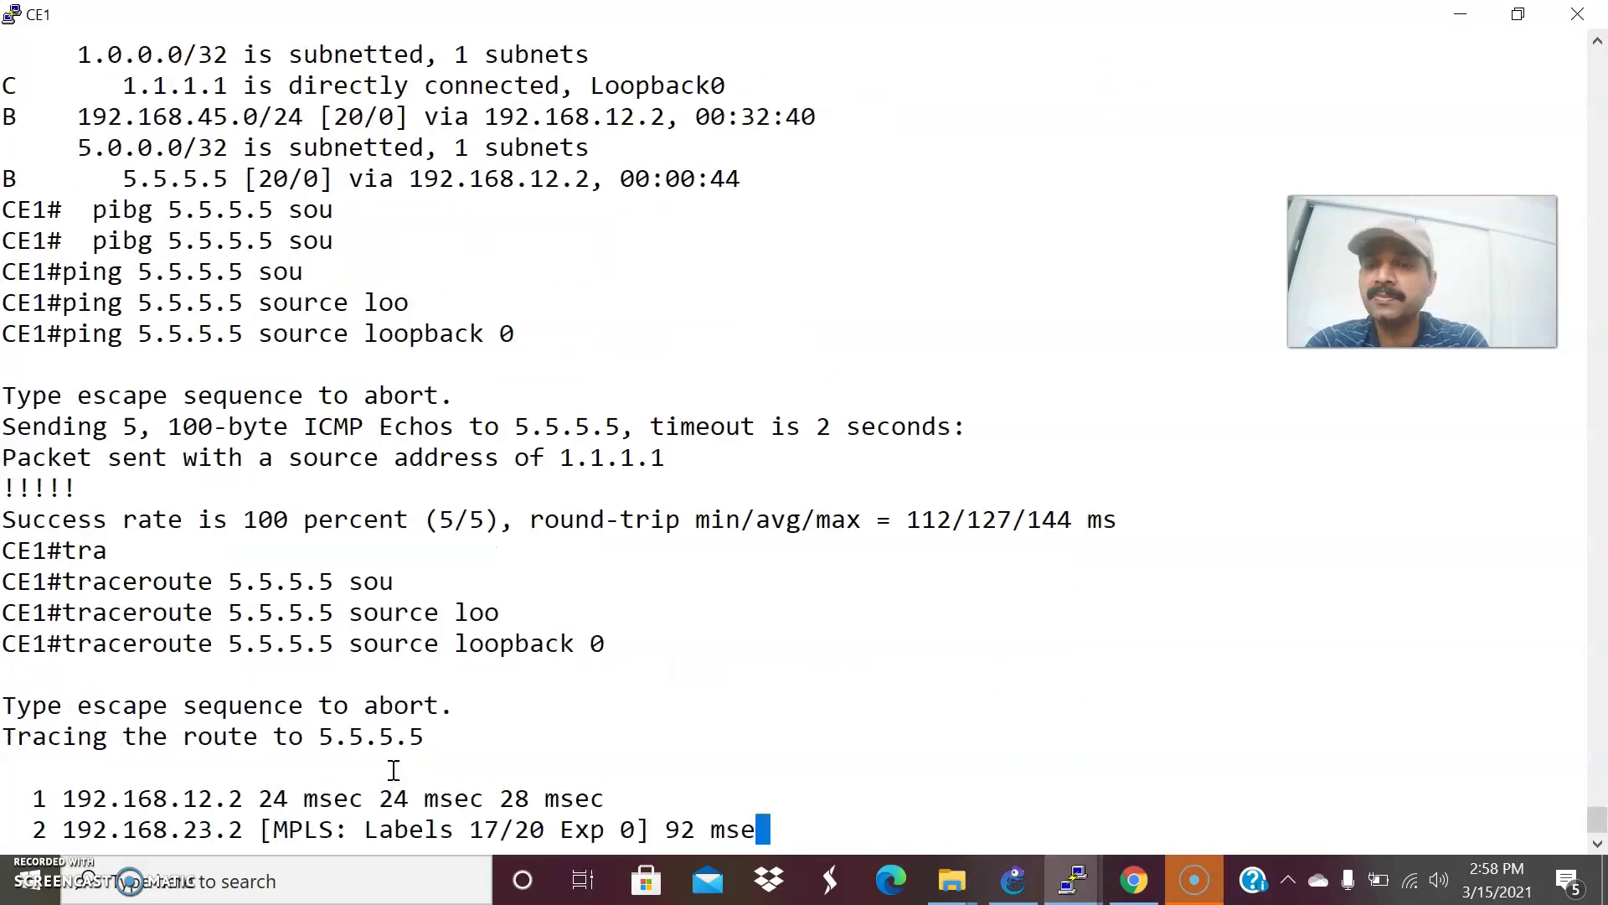
pyautogui.click(405, 742)
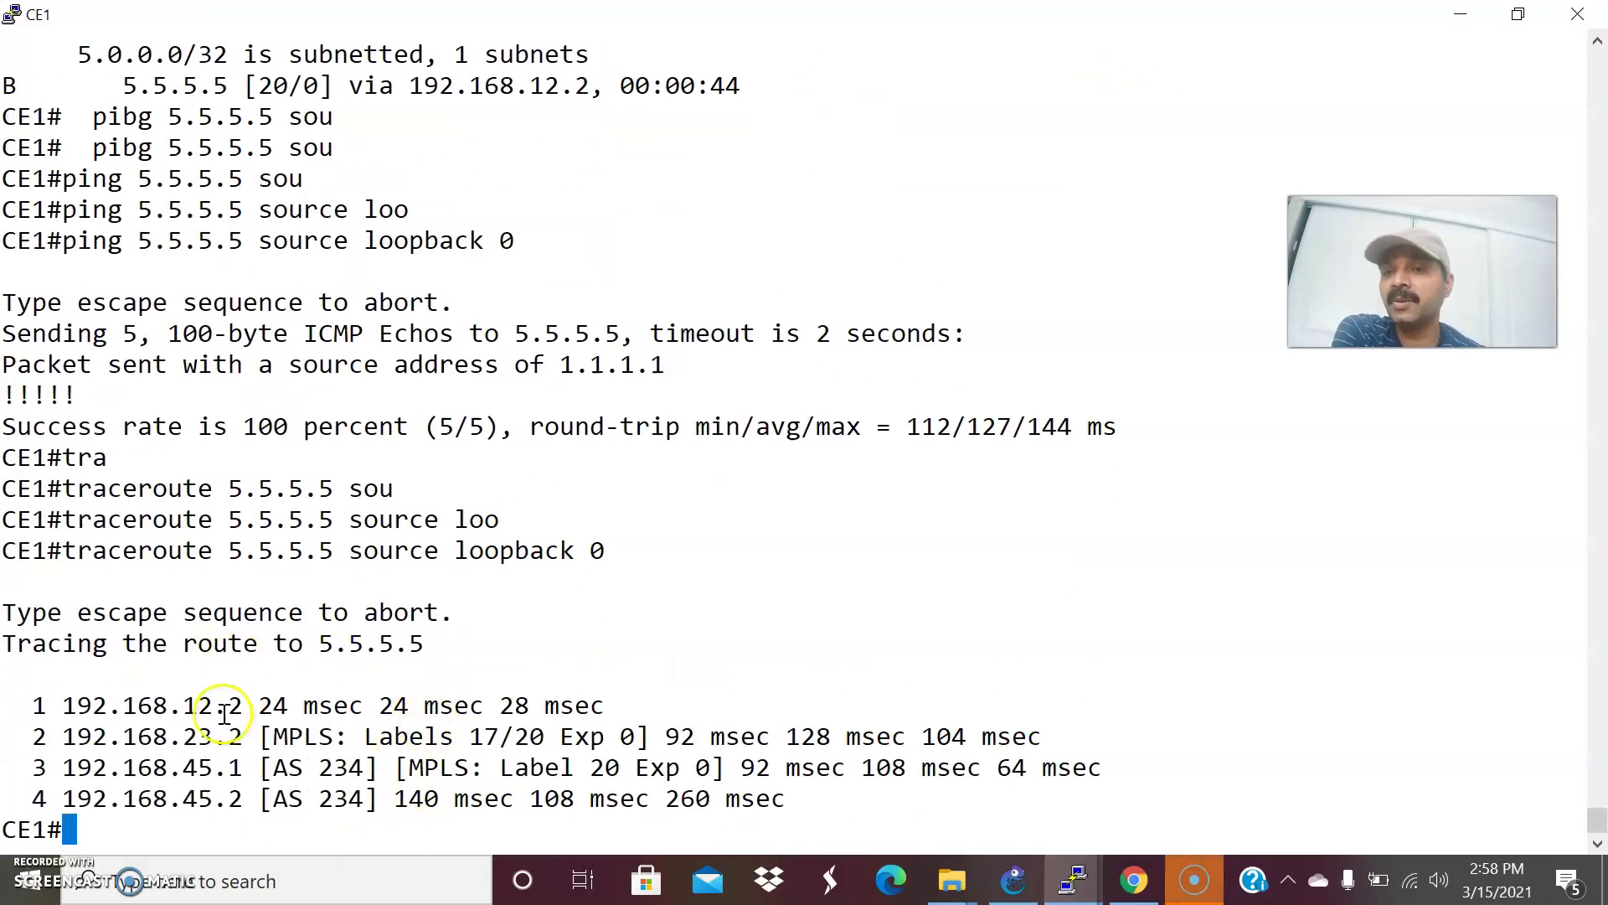
# Step: Check the CE1-to-CE2 path in the topology diagram and run "traceroute 1.1.1.1 source loopback 0" in the CE2 console
pyautogui.click(1014, 884)
pyautogui.click(559, 737)
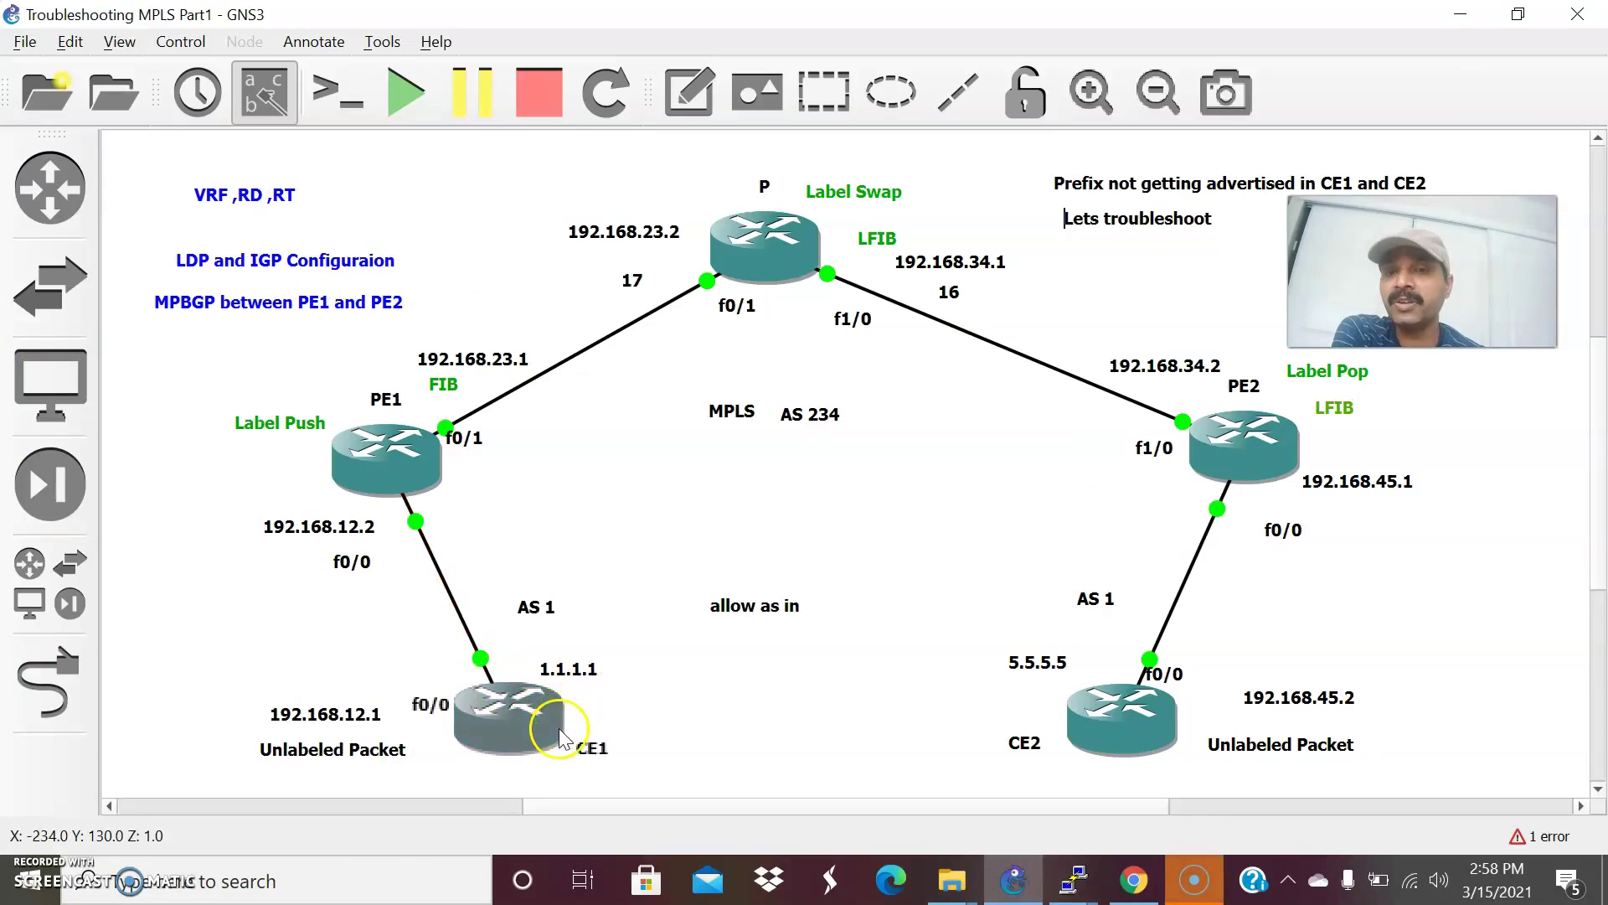
pyautogui.click(1086, 712)
pyautogui.moveTo(1072, 880)
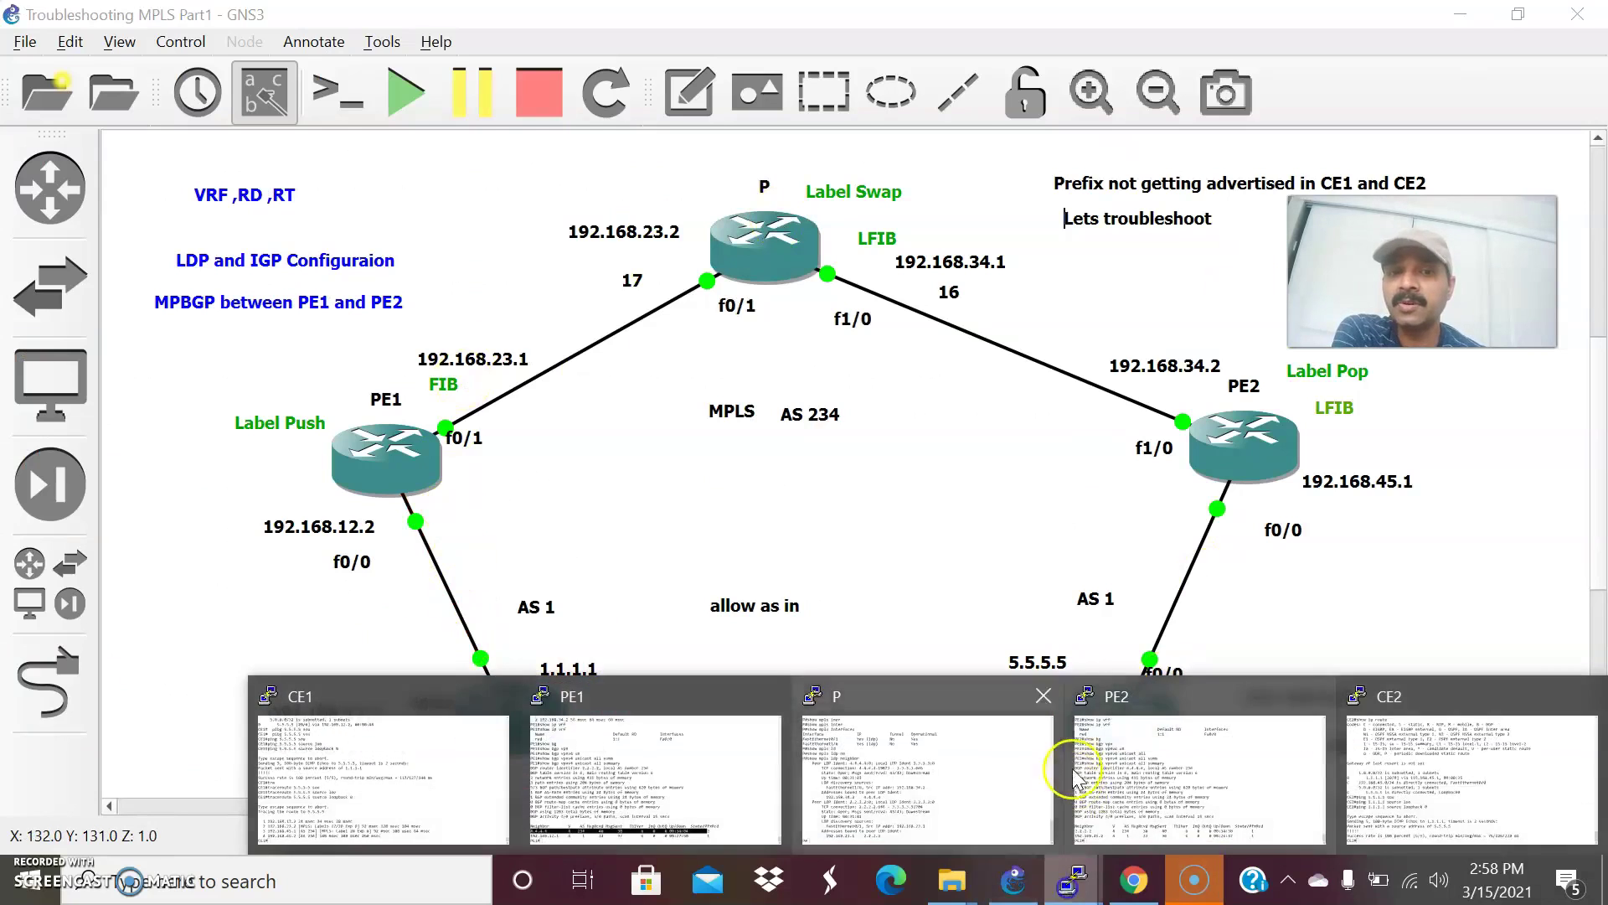
pyautogui.click(1432, 778)
pyautogui.write('tra')
pyautogui.press('Tab')
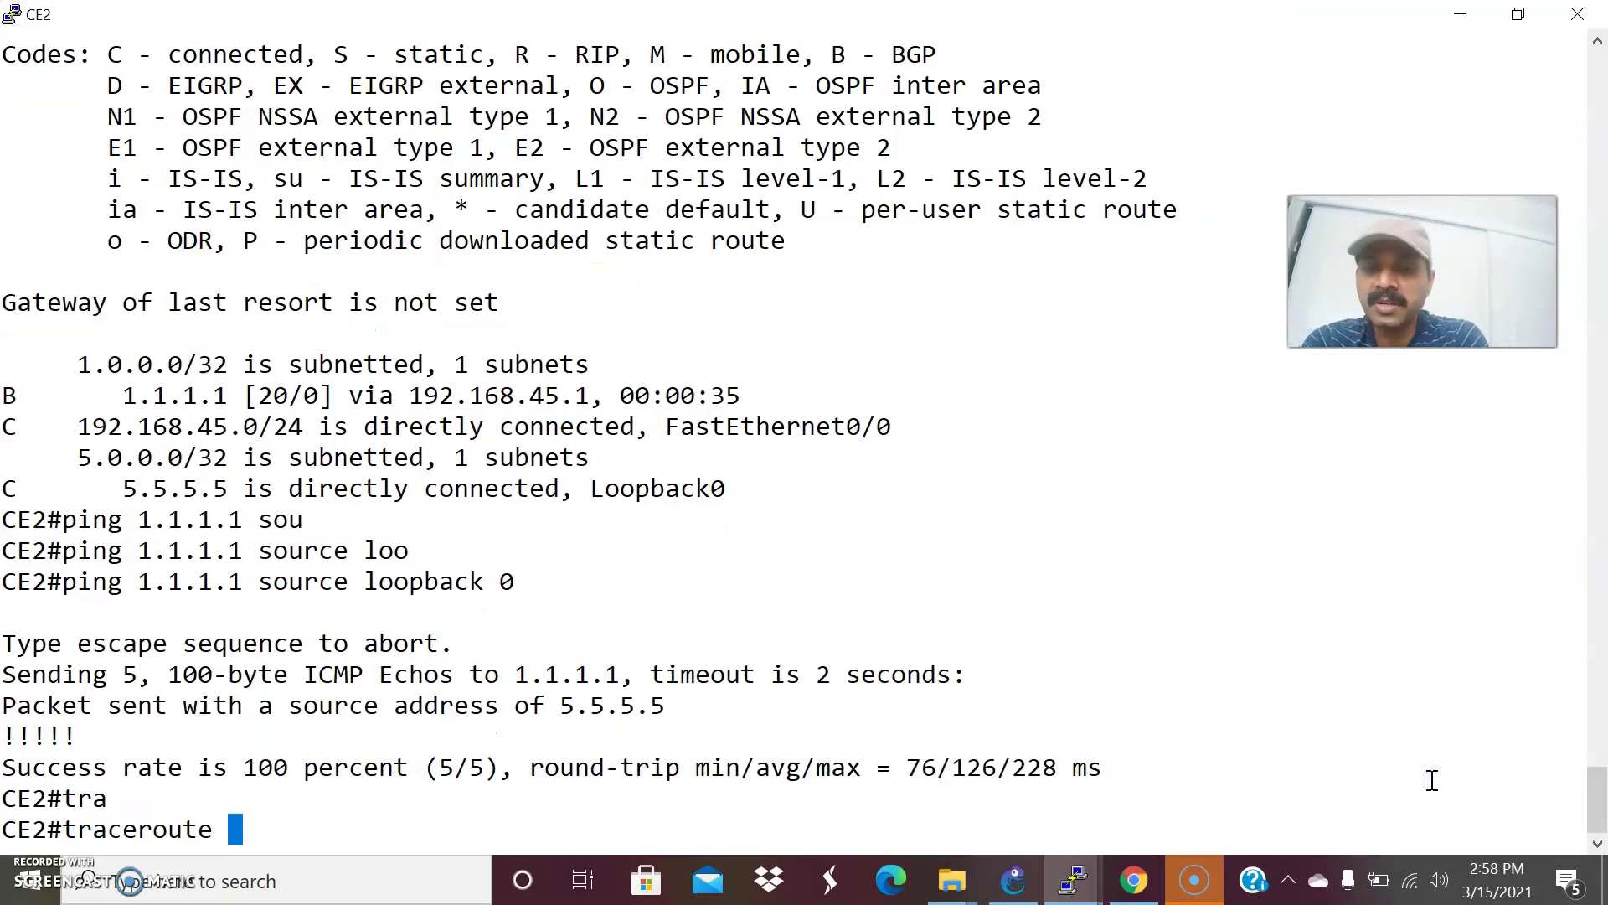
pyautogui.write('1.1.1.1 sou')
pyautogui.press('Tab')
pyautogui.write('loo')
pyautogui.press('Tab')
pyautogui.write('0')
pyautogui.press('Return')
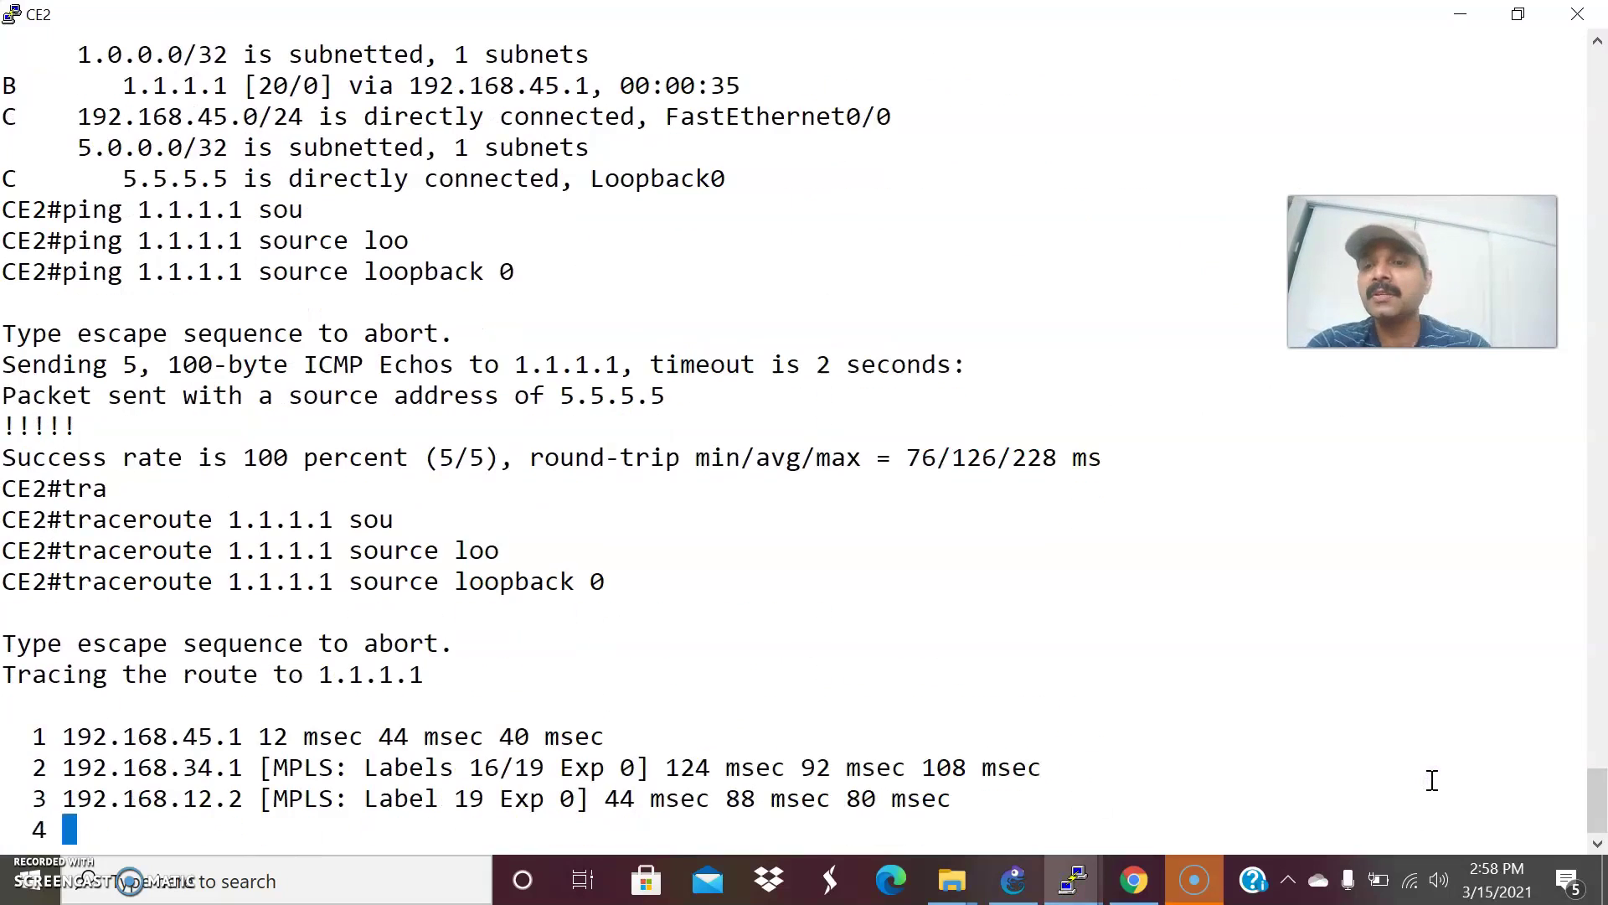
# Step: Compare the hops and MPLS labels in the CE1 and CE2 traceroute outputs with the router addresses and labels in the topology diagram
pyautogui.hotkey('alt', 'Tab')
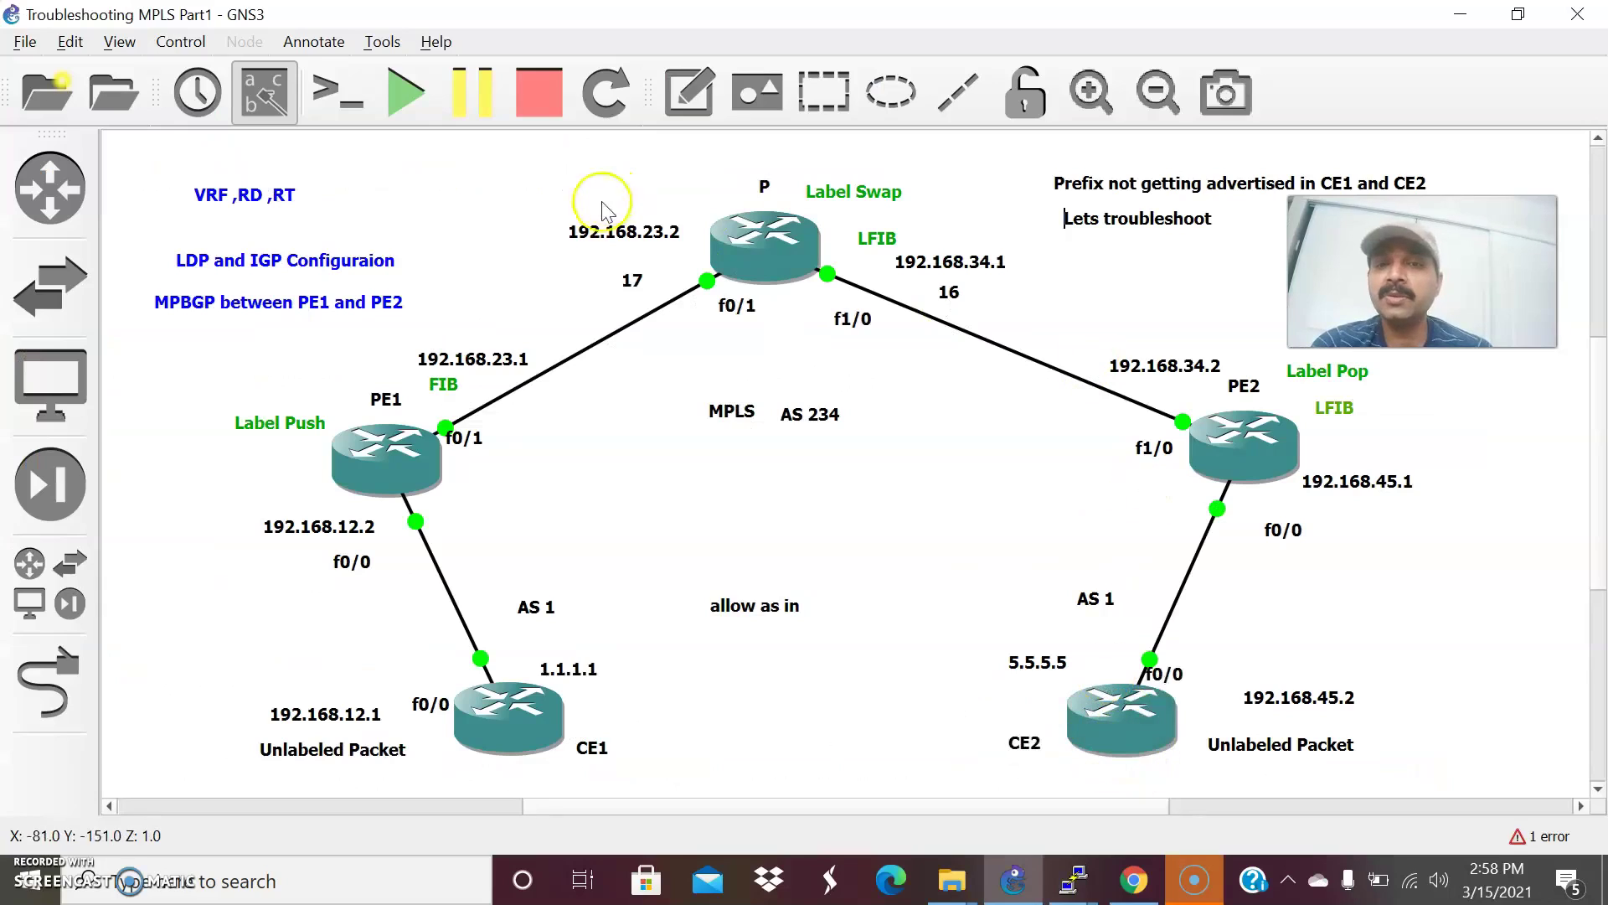
pyautogui.click(1016, 879)
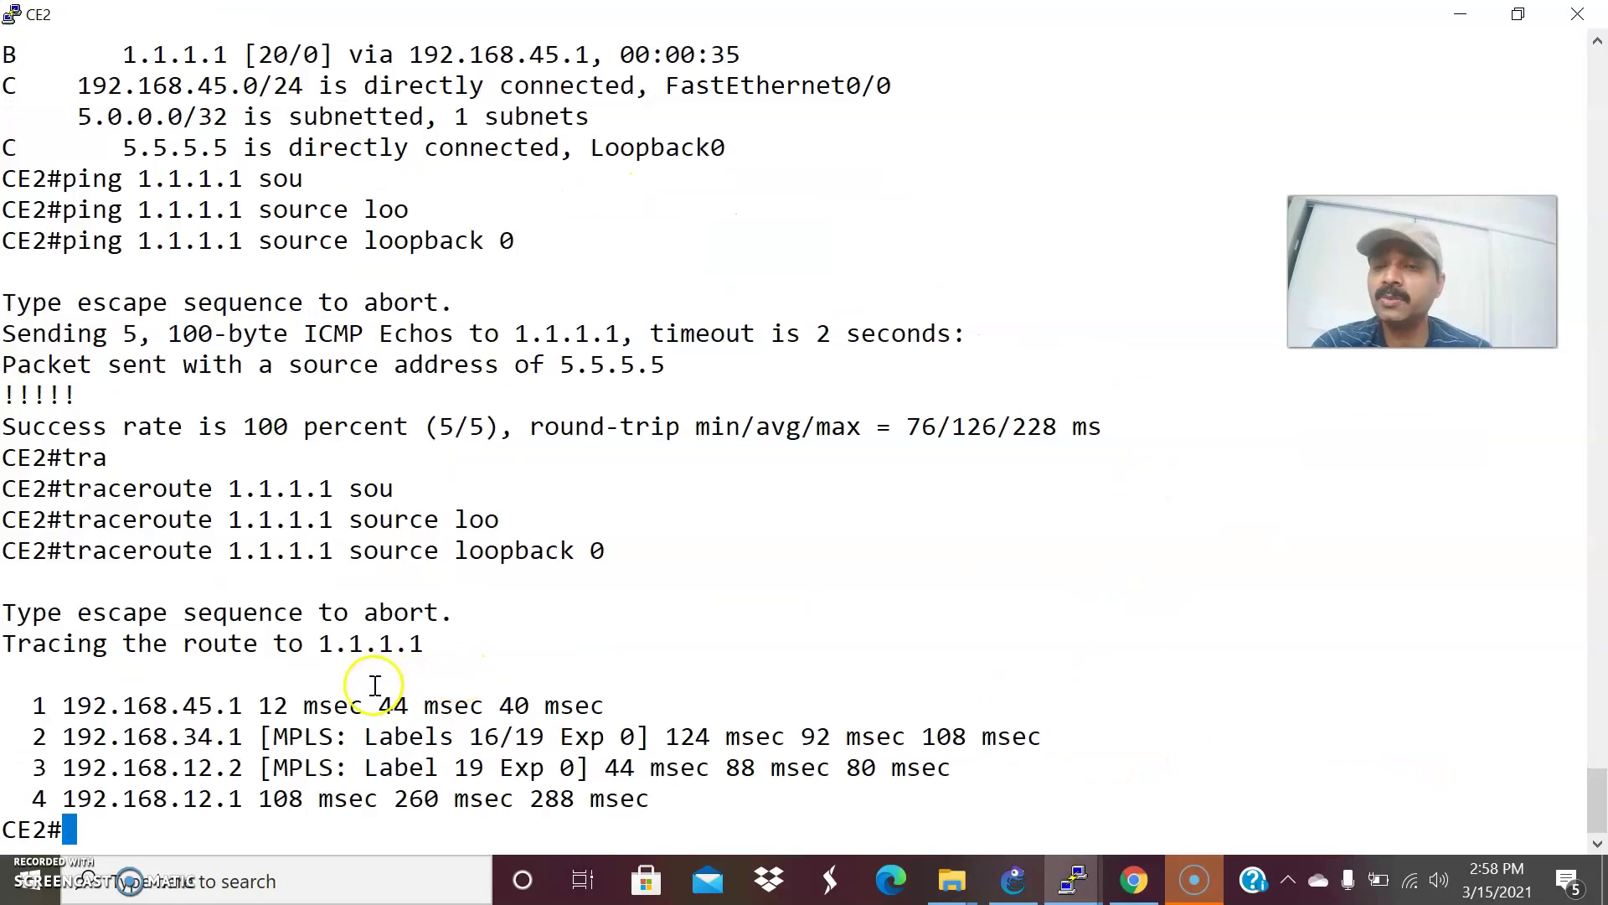
pyautogui.moveTo(1074, 879)
pyautogui.click(394, 737)
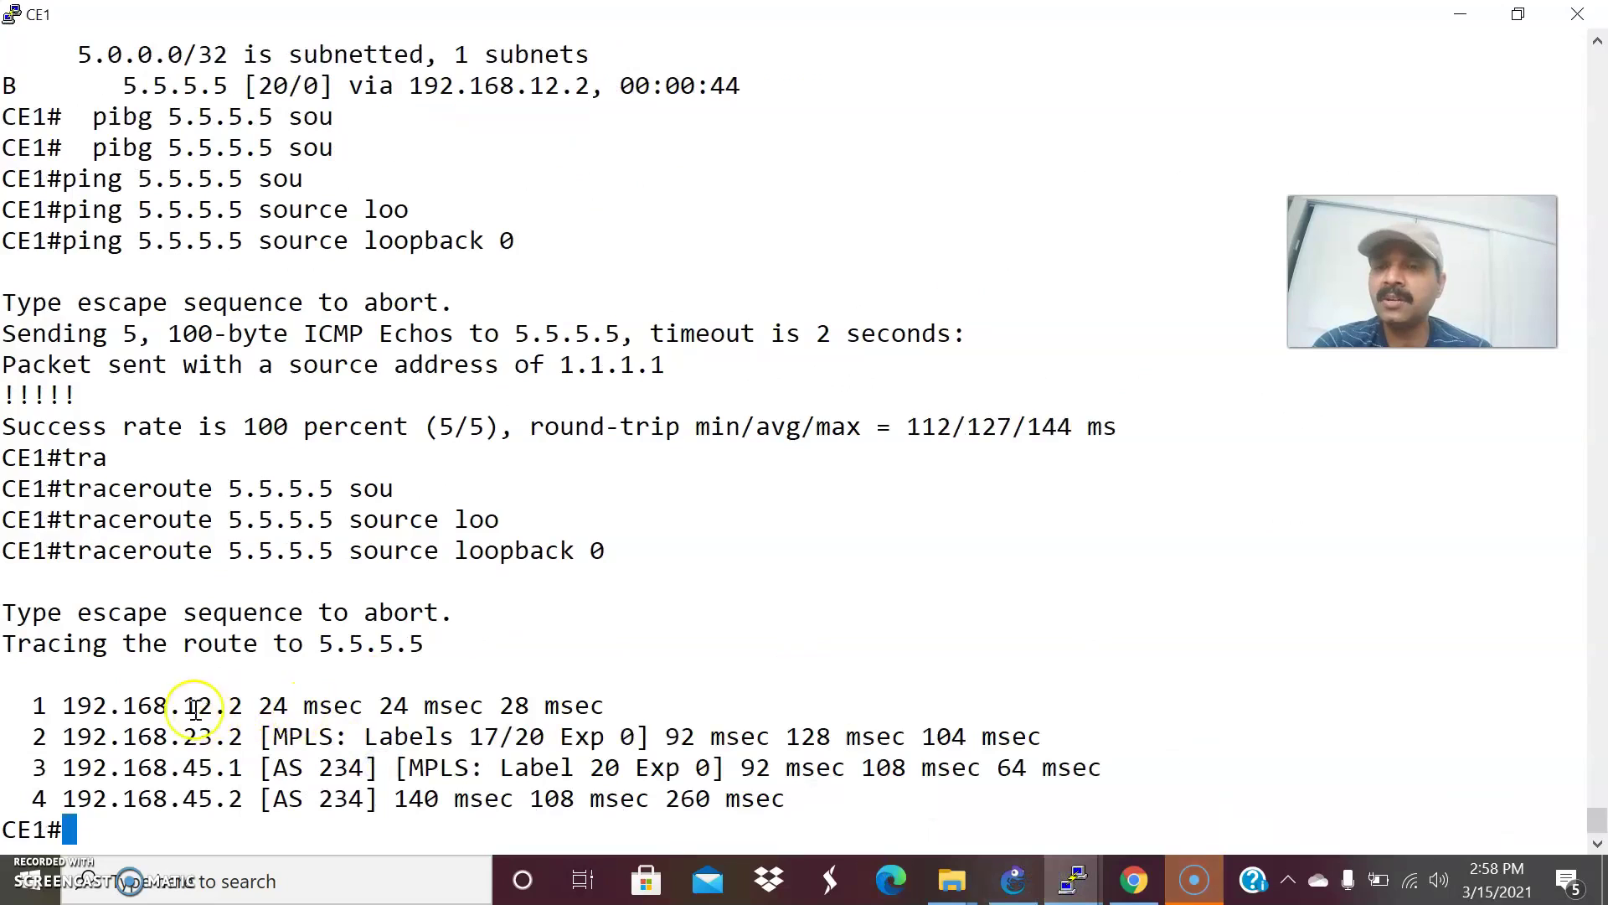
pyautogui.hotkey('alt', 'Tab')
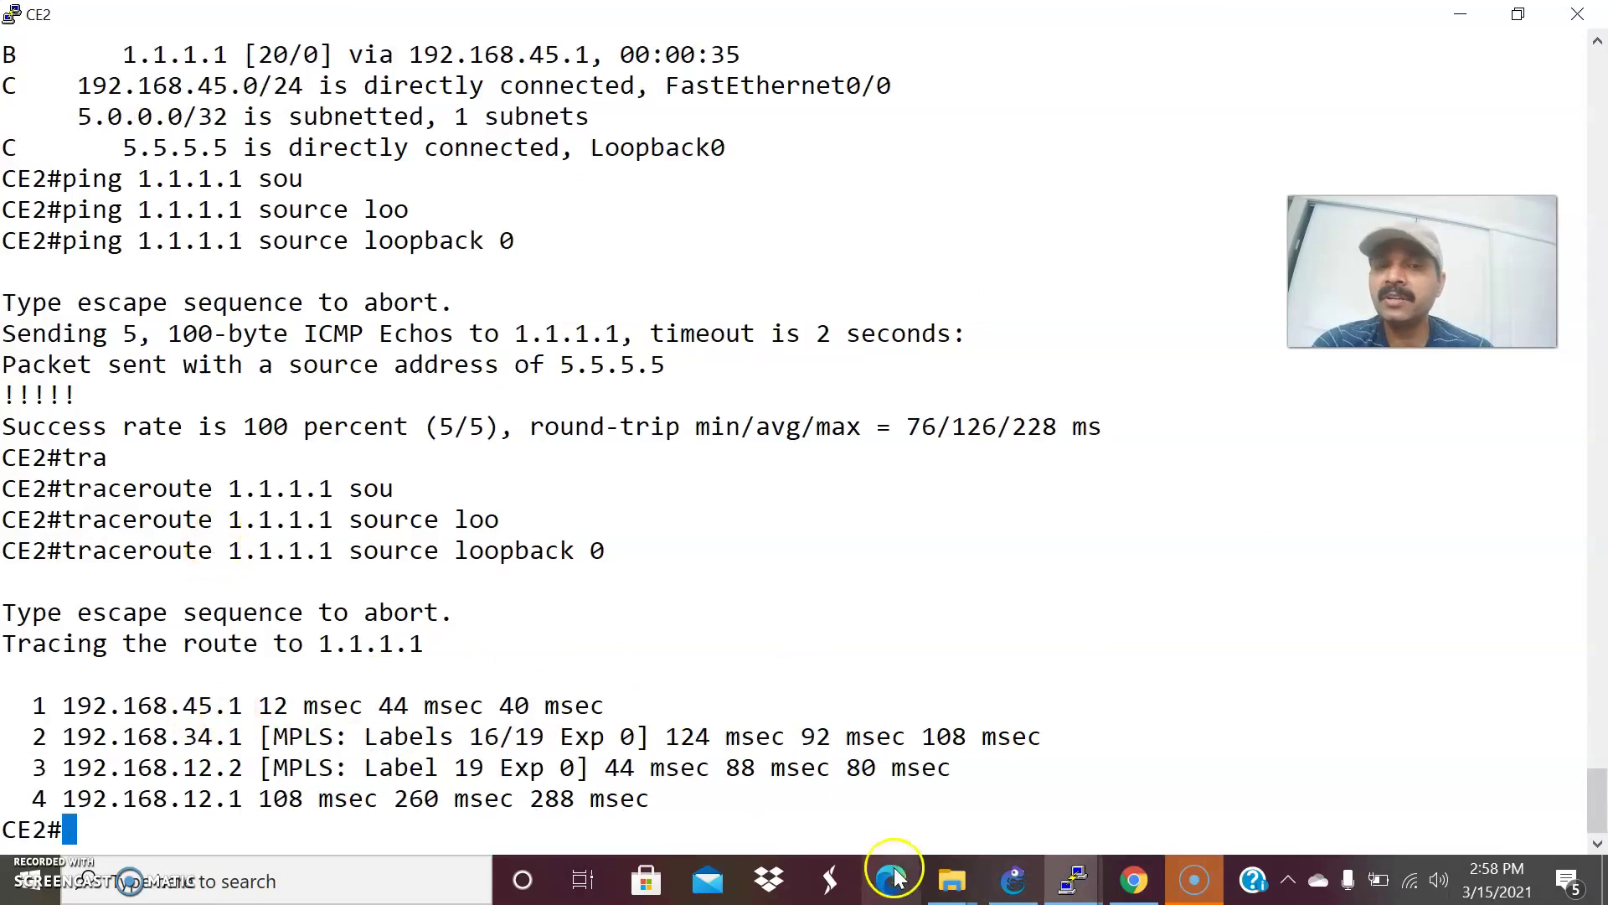
pyautogui.click(1014, 882)
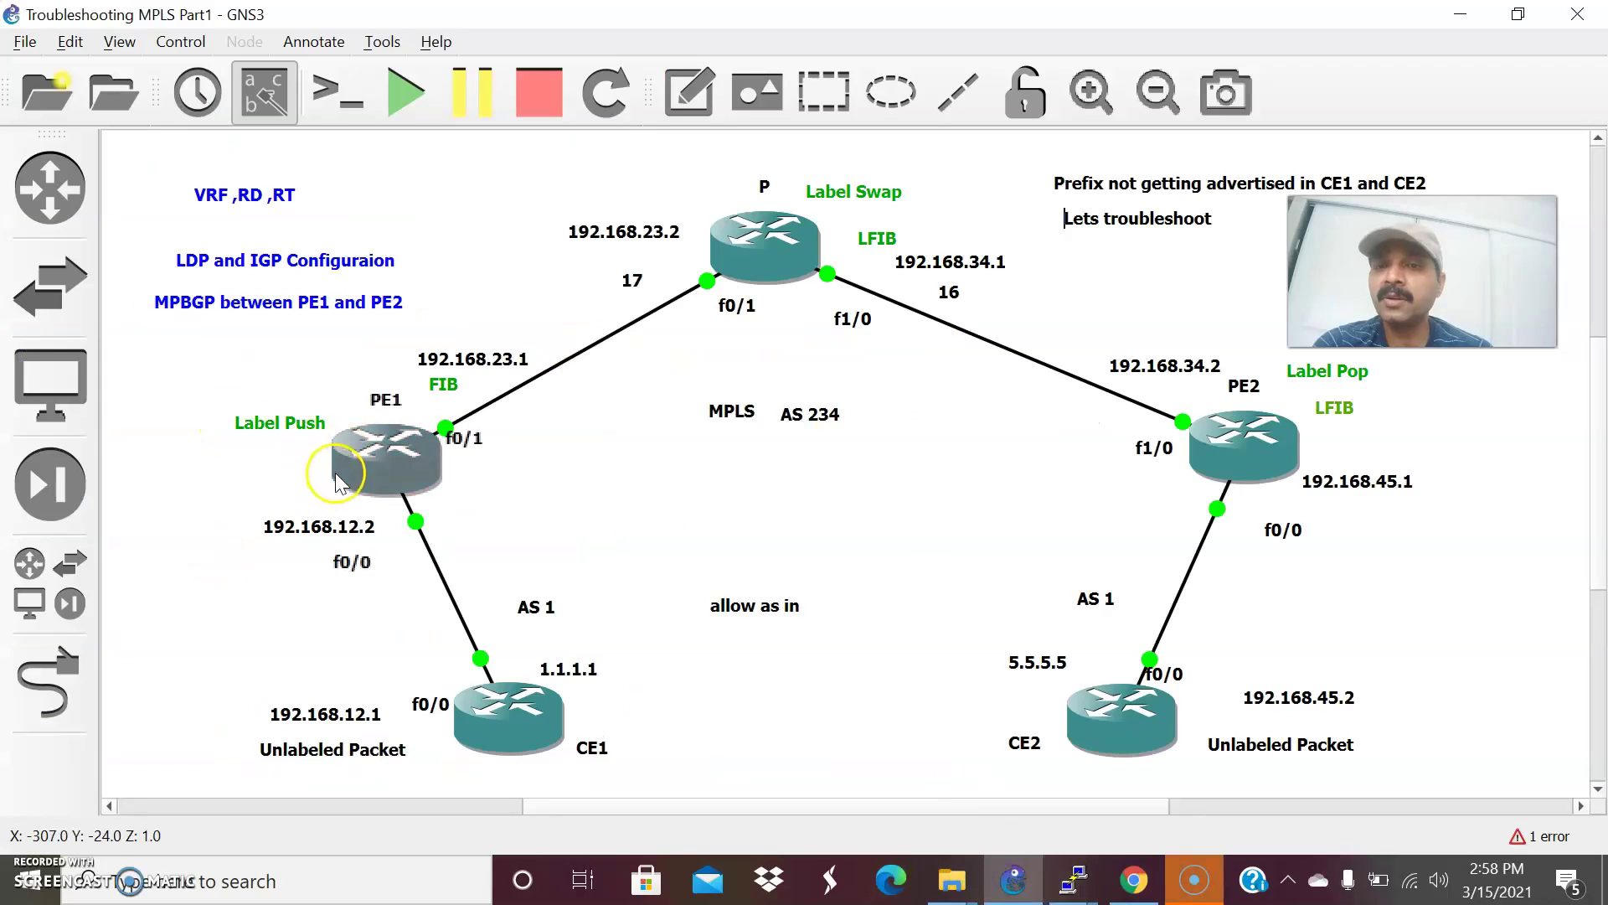
pyautogui.moveTo(1074, 879)
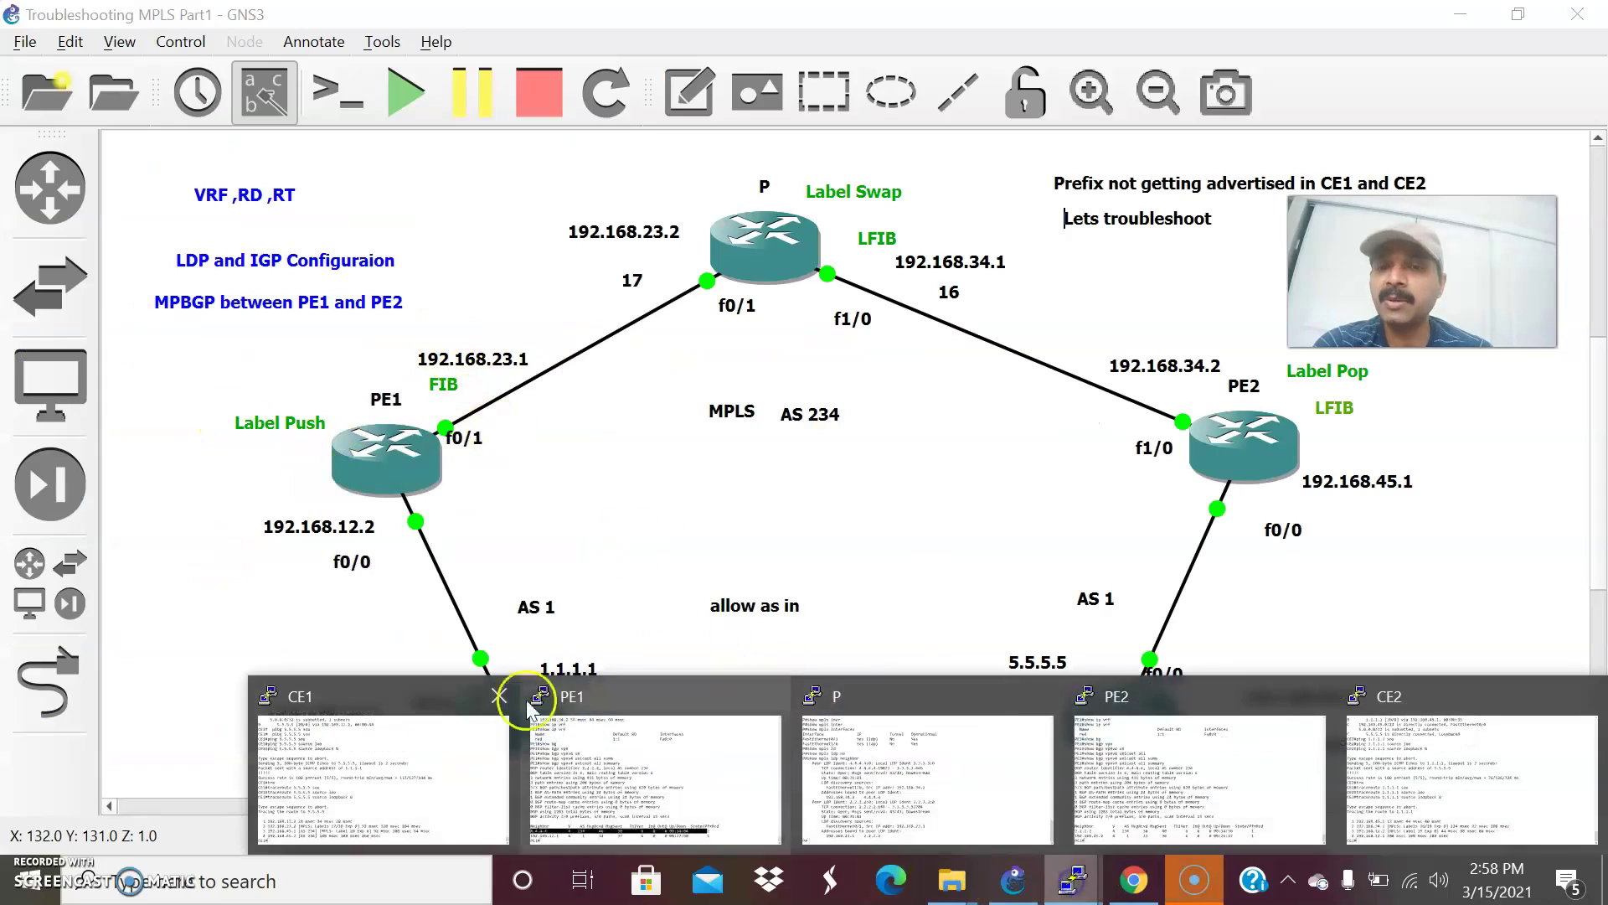
pyautogui.click(452, 771)
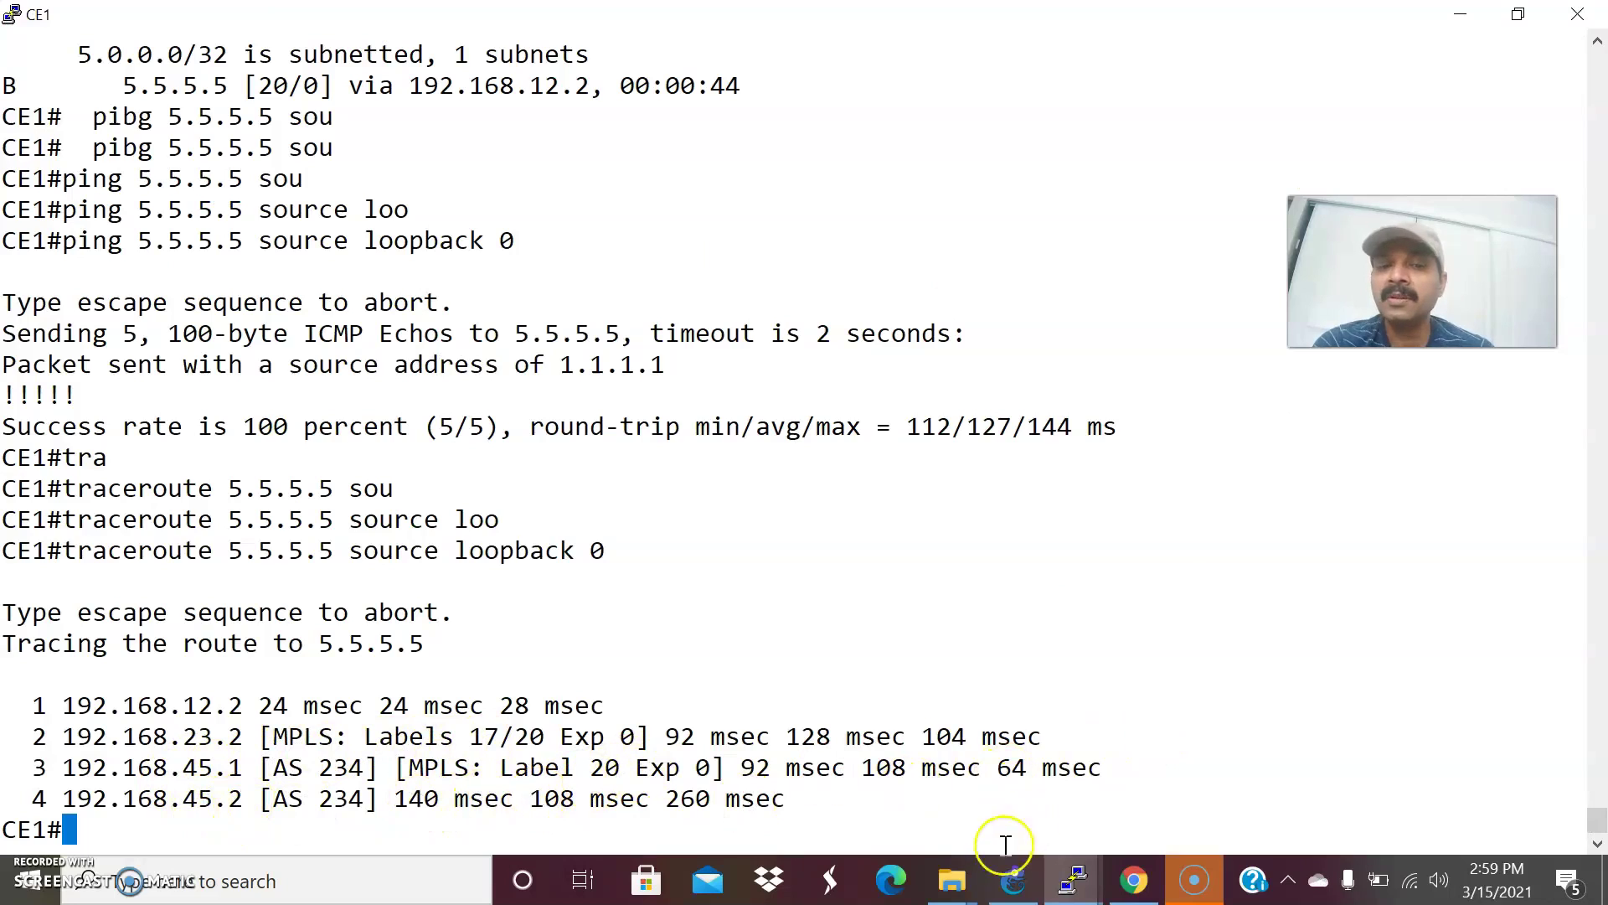
pyautogui.click(1013, 877)
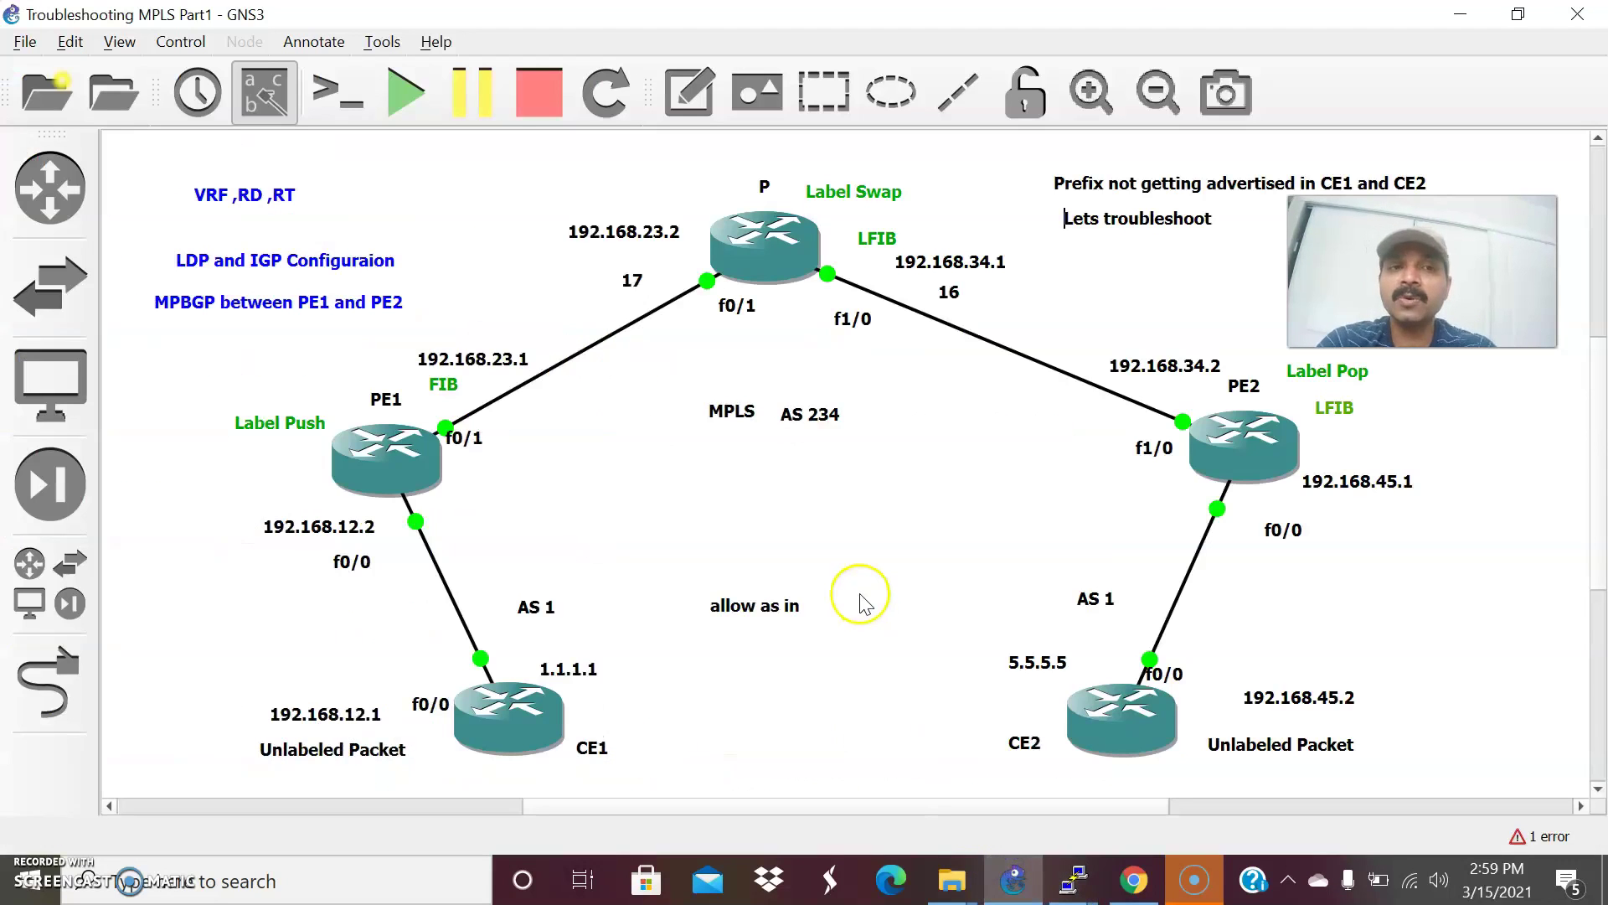